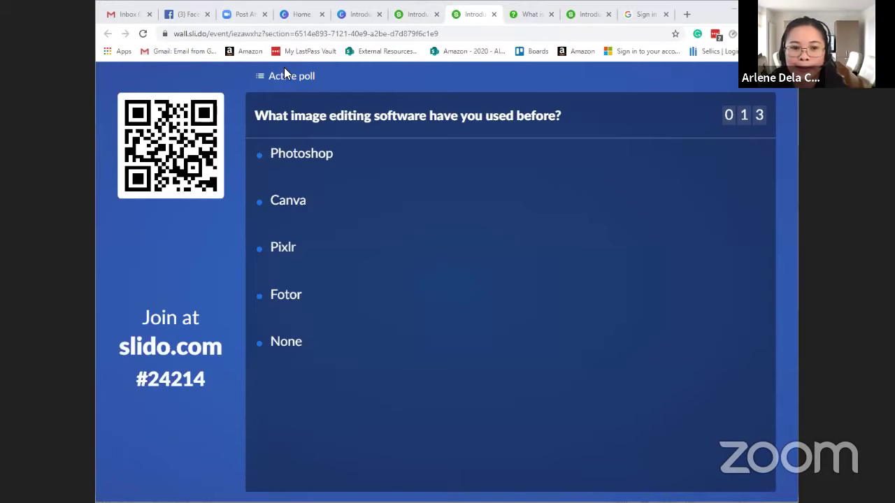
Step: Reveal the poll's vote percentages, with None leading at 38% of 13 votes
mouse_move(241, 449)
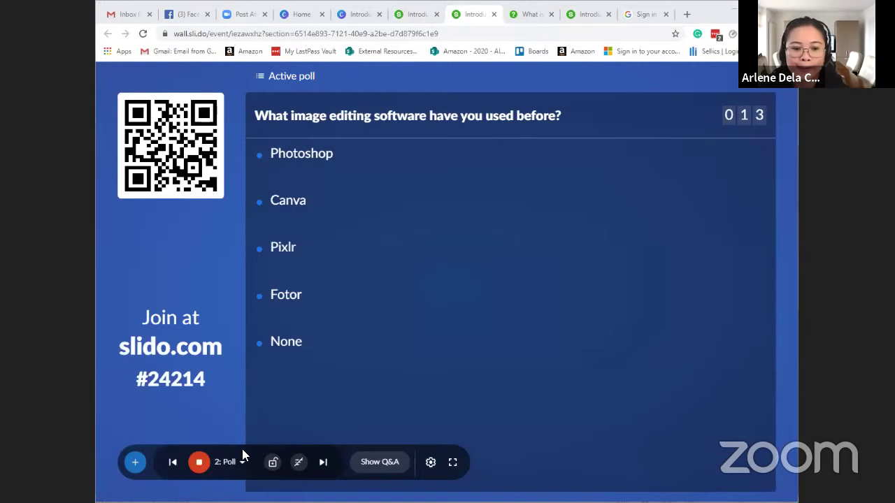
click(299, 462)
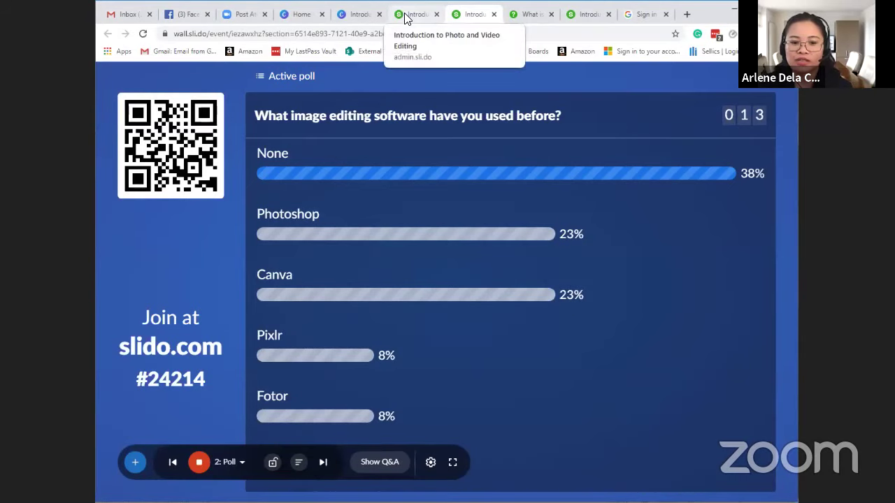
Step: Lock voting on the image editing software poll and deactivate it
click(273, 464)
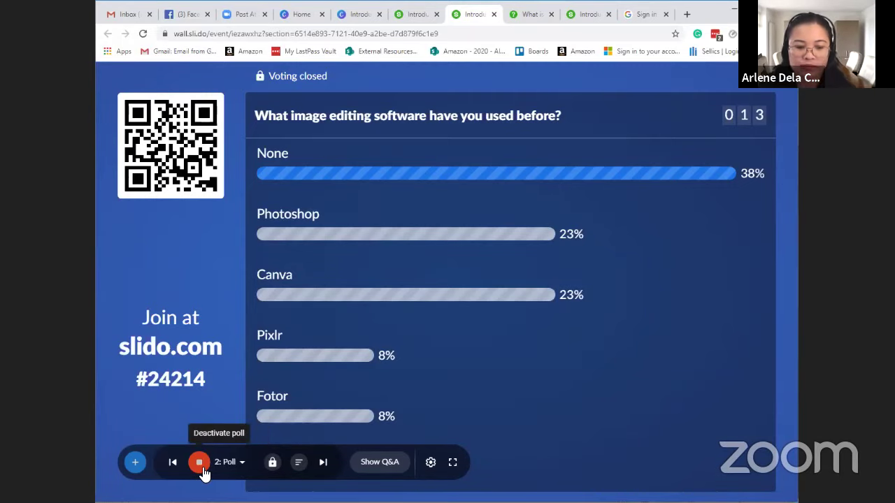
click(403, 15)
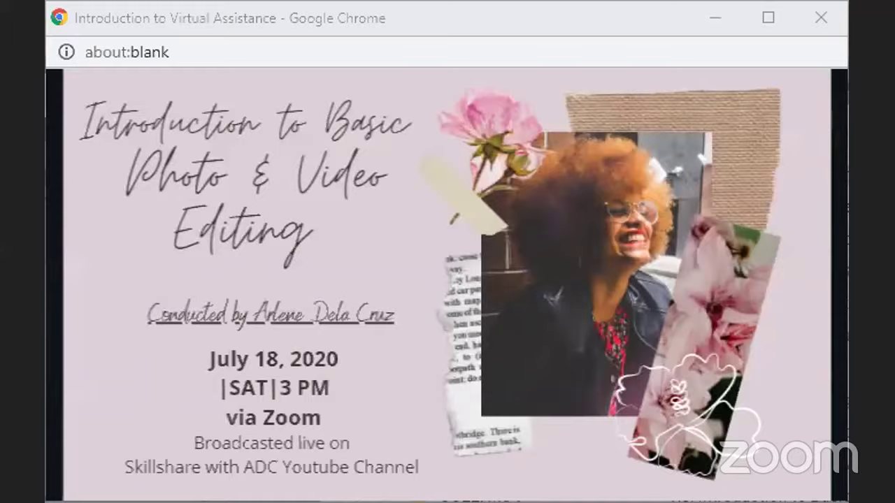
Step: Switch from the slideshow window to the Slido wall showing the 'Where are you from?' poll
key(alt+Tab)
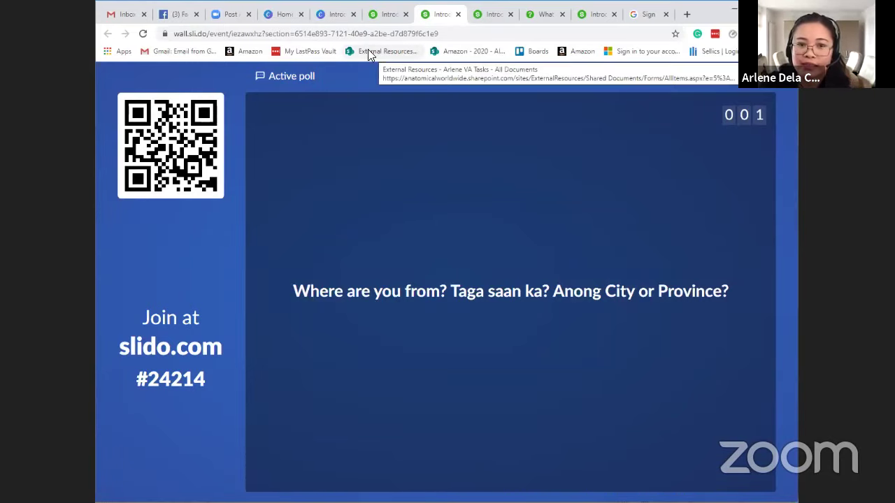
Step: Switch from the Slido tab back to the slideshow presentation window
mouse_move(606, 82)
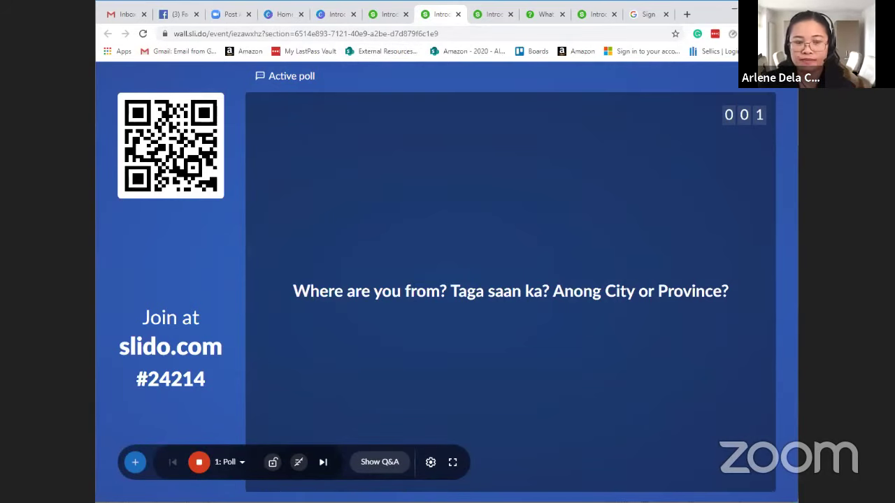
key(alt+Tab)
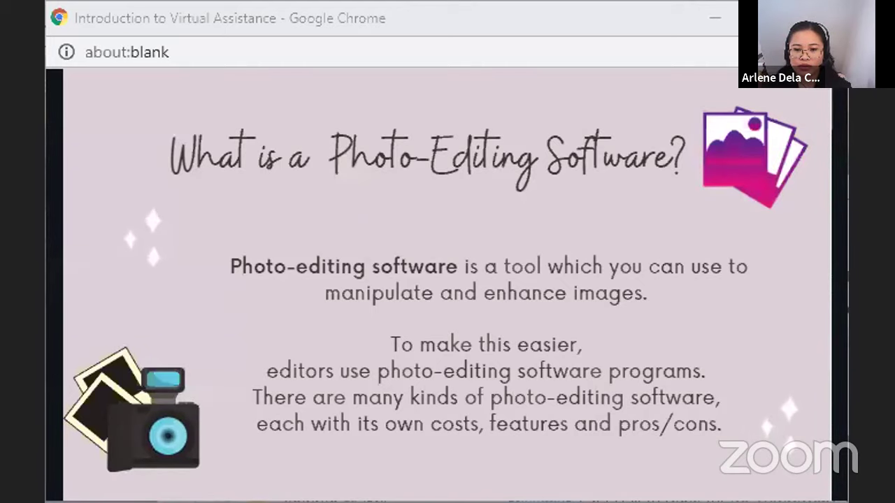
Step: Advance to the next slide, 'Adobe Photoshop CC 2020'
key(Right)
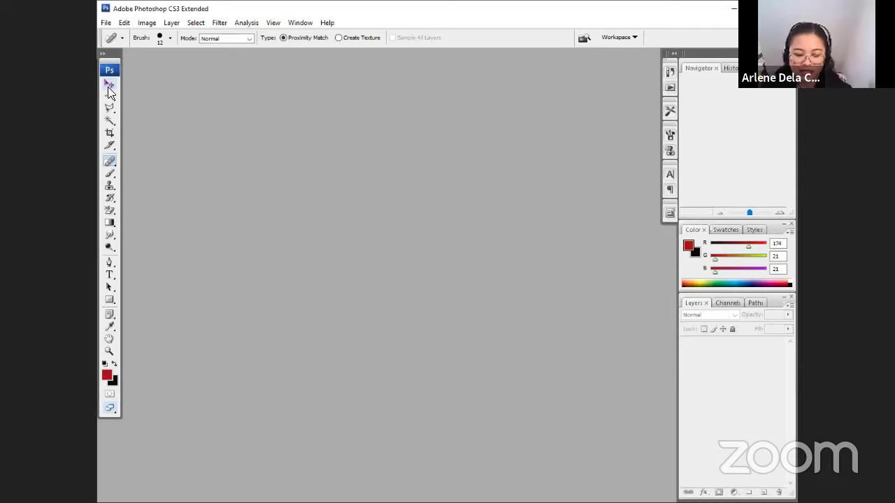
Step: Open beautiful-girl-bed_144627-11662.jpg from the DEMO folder inside VA
click(104, 25)
click(506, 165)
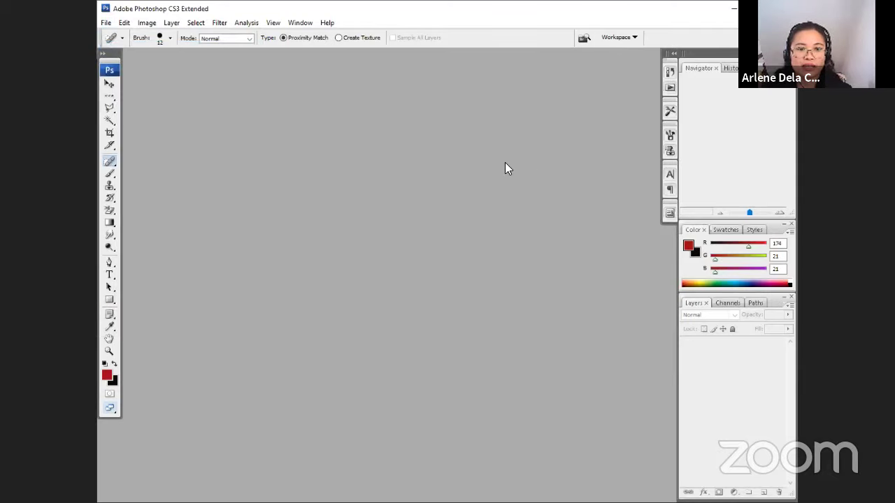
key(ctrl+o)
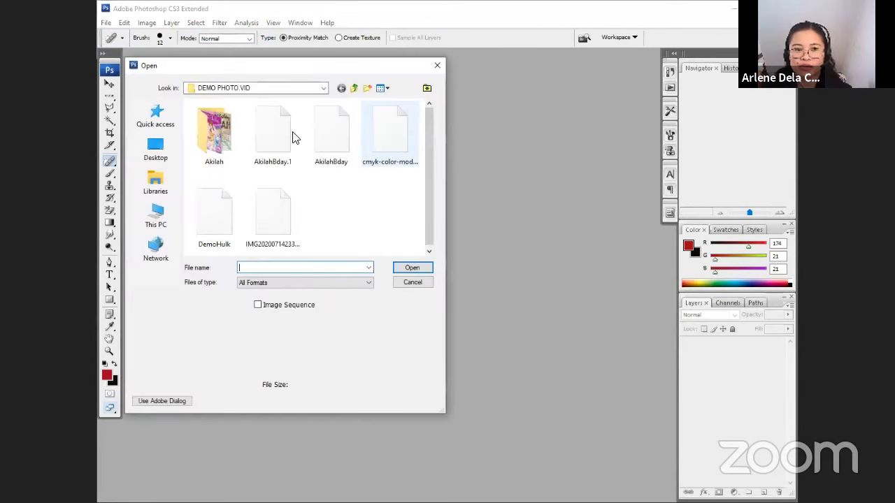
click(353, 88)
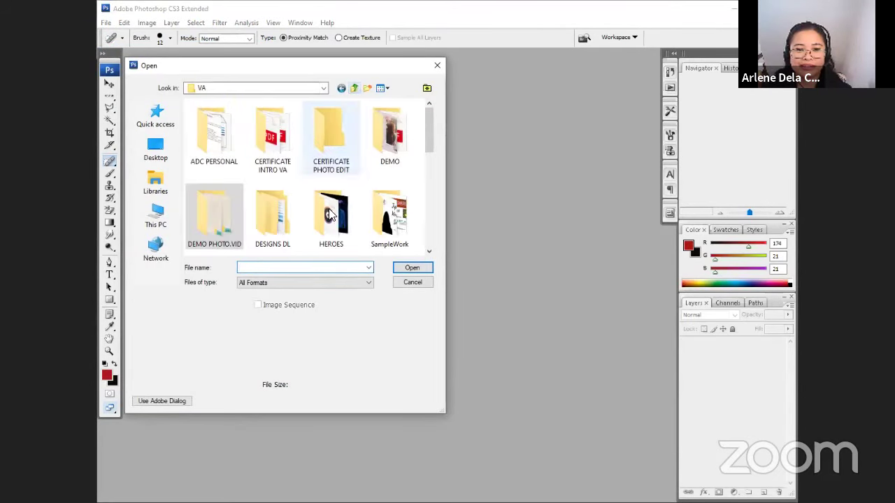
click(389, 143)
double_click(389, 143)
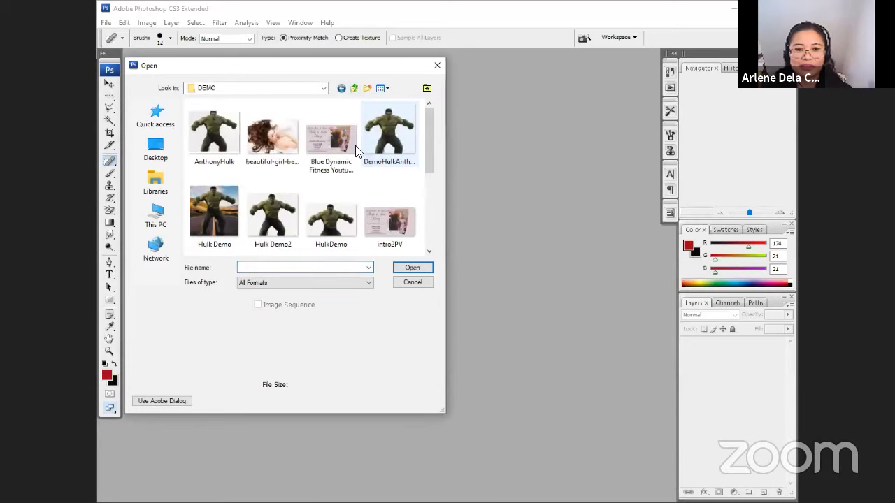
click(279, 136)
click(411, 267)
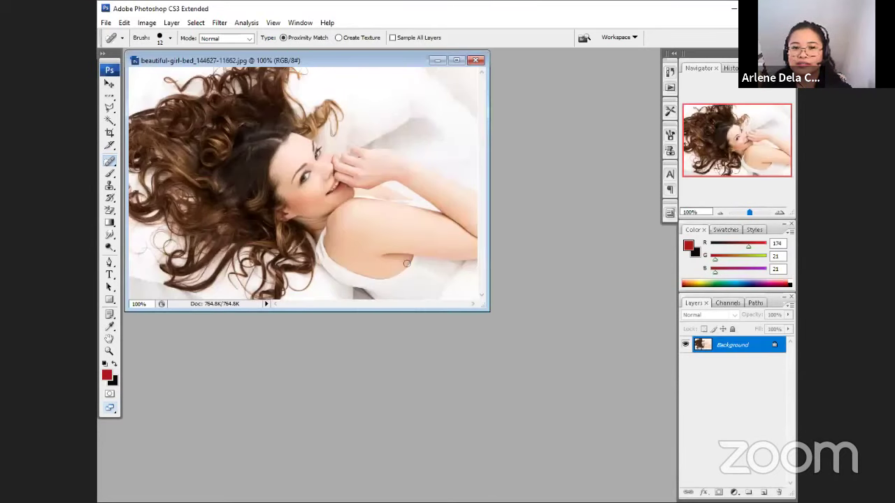
Step: Move and enlarge the photo's window, then try dragging the image with the Move tool
drag(396, 61, 441, 105)
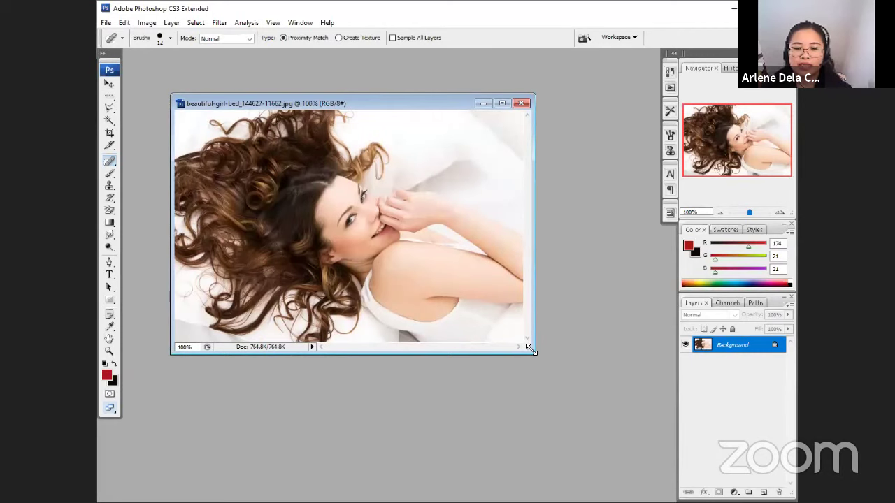
drag(529, 348, 647, 480)
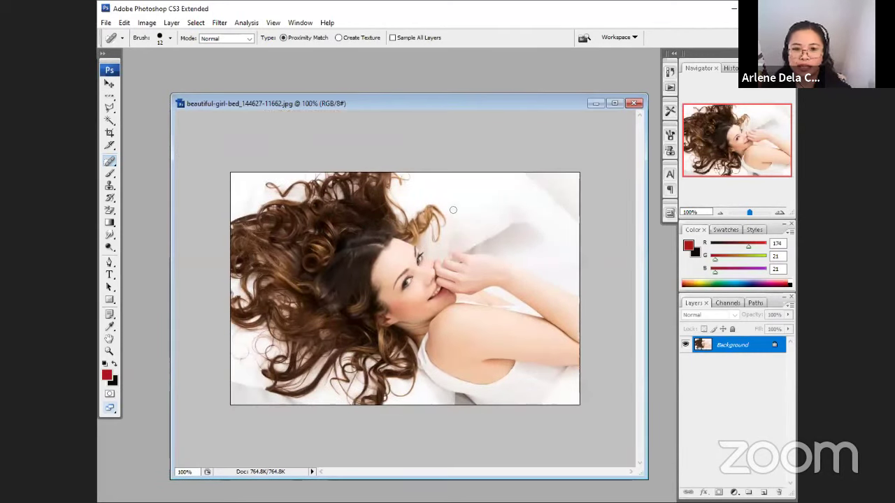
click(109, 84)
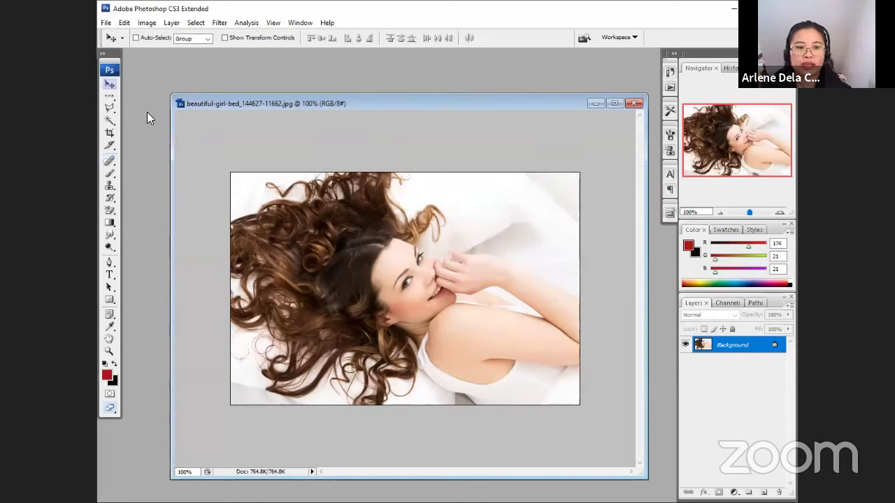
click(309, 224)
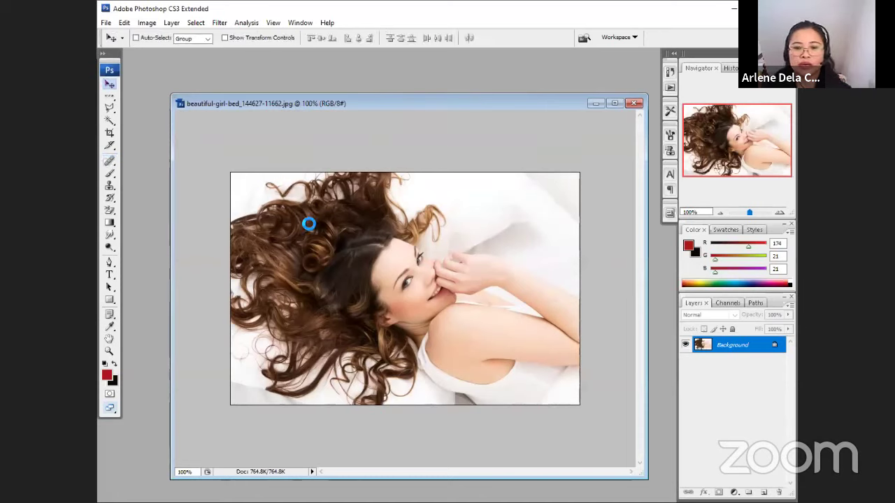
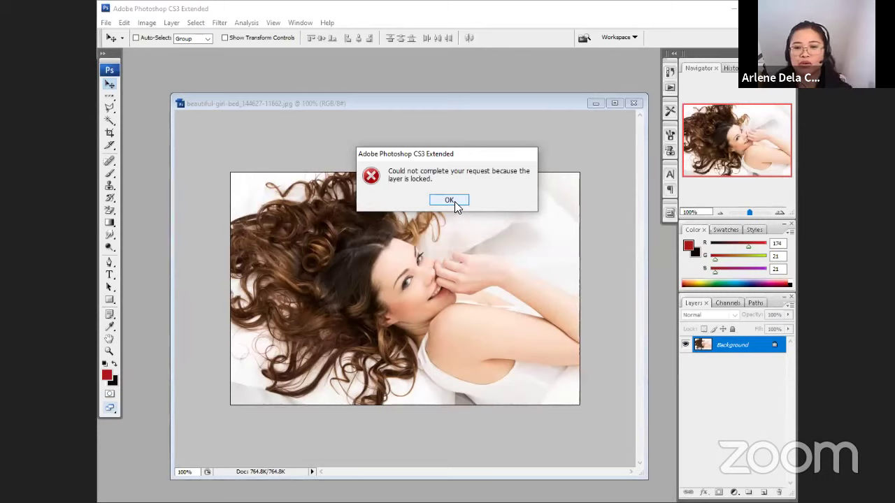
Step: Dismiss the locked-layer alert and convert the Background layer into Layer 0
click(450, 201)
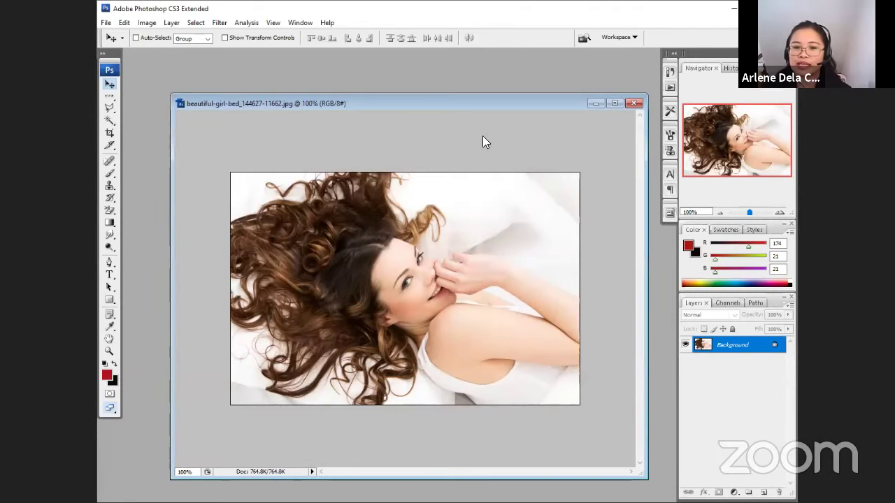
double_click(740, 351)
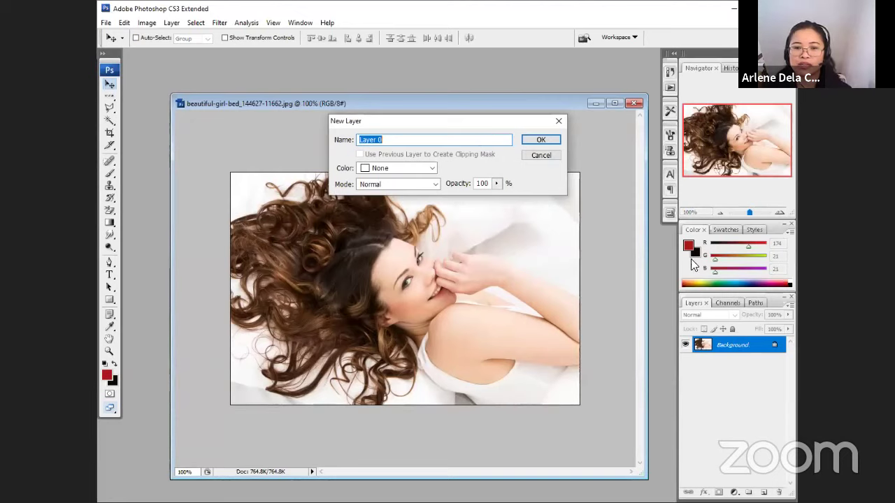
click(549, 145)
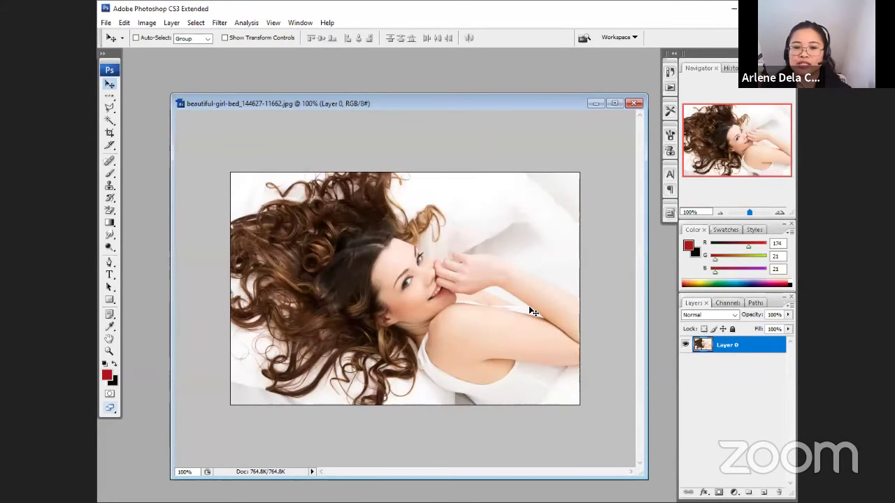
Step: Test-move Layer 0 with the Move tool, then return it to fill the canvas
drag(493, 296, 397, 217)
drag(485, 282, 490, 308)
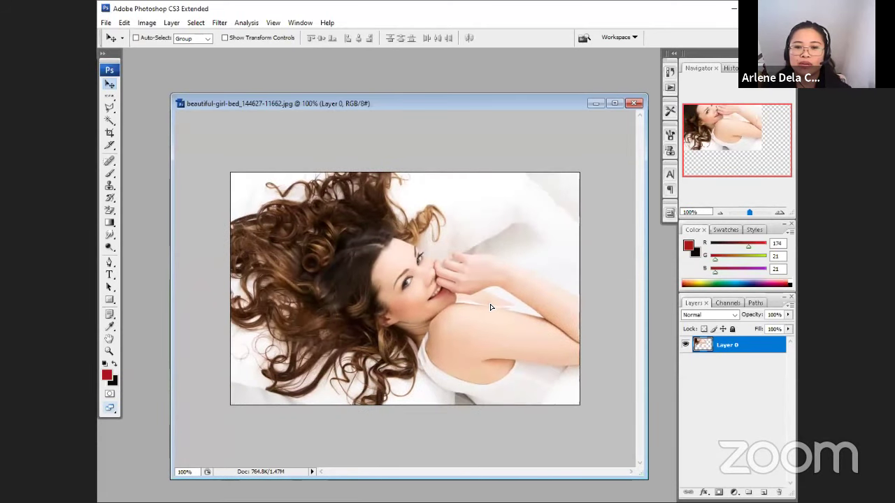
click(112, 97)
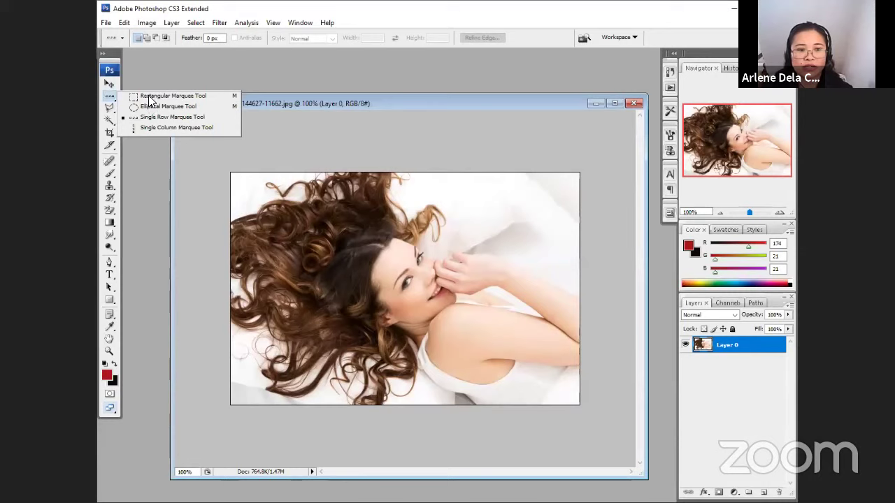
Step: Draw a rectangular marquee over the photo and shift it right over the woman
click(150, 96)
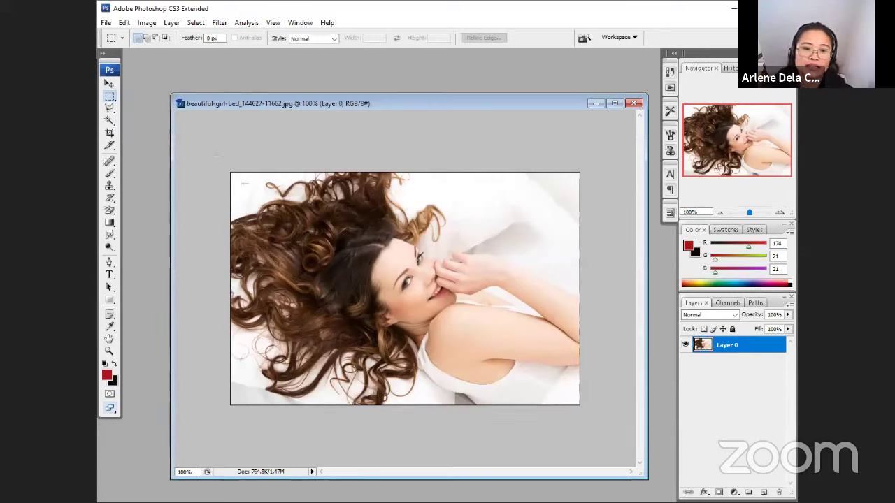
drag(234, 176, 476, 397)
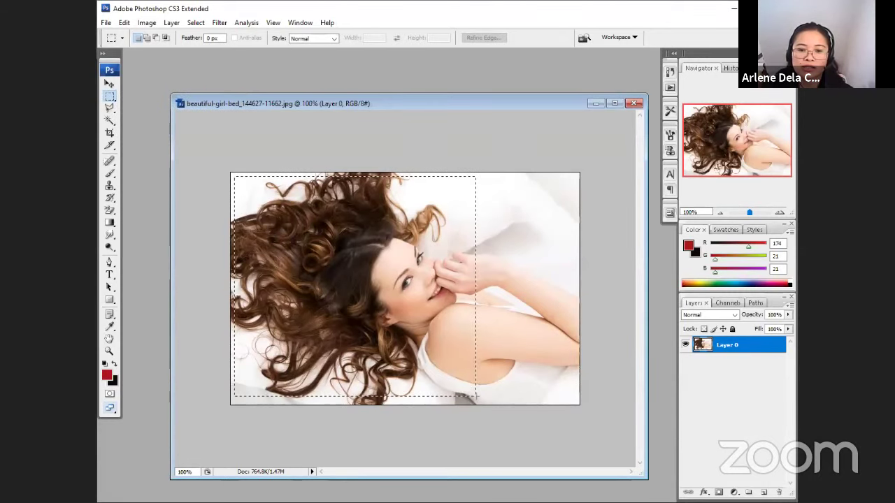
drag(402, 261, 442, 264)
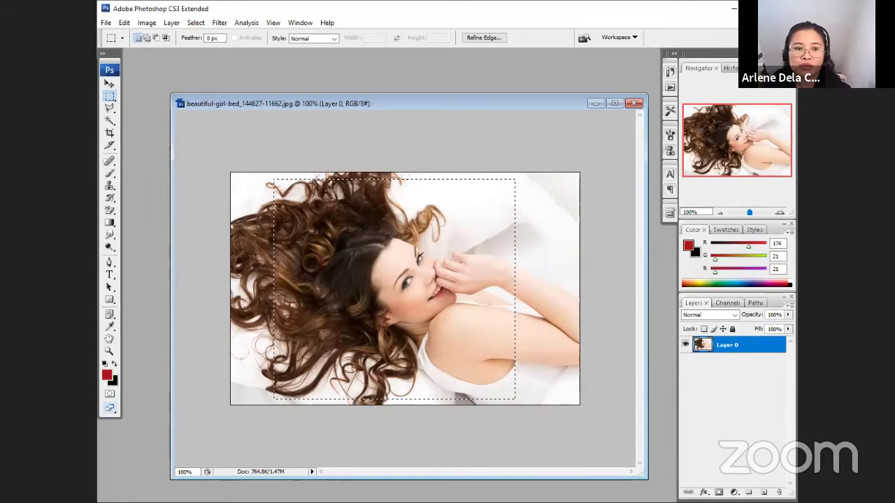
Step: Create a new 1500×1500 px document with a transparent background
click(105, 22)
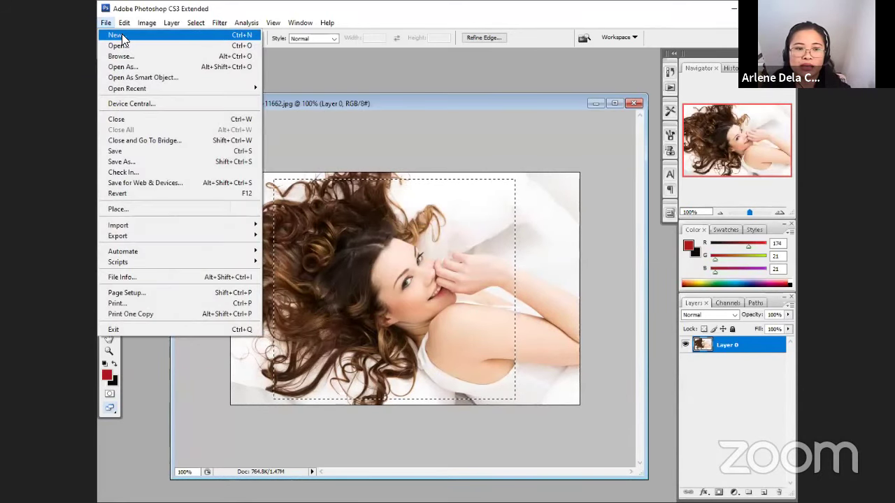
click(120, 36)
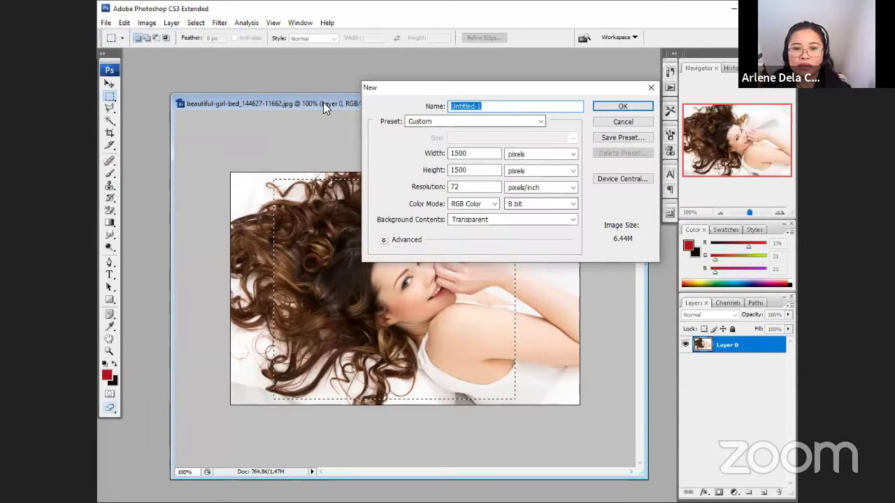
click(481, 153)
click(483, 153)
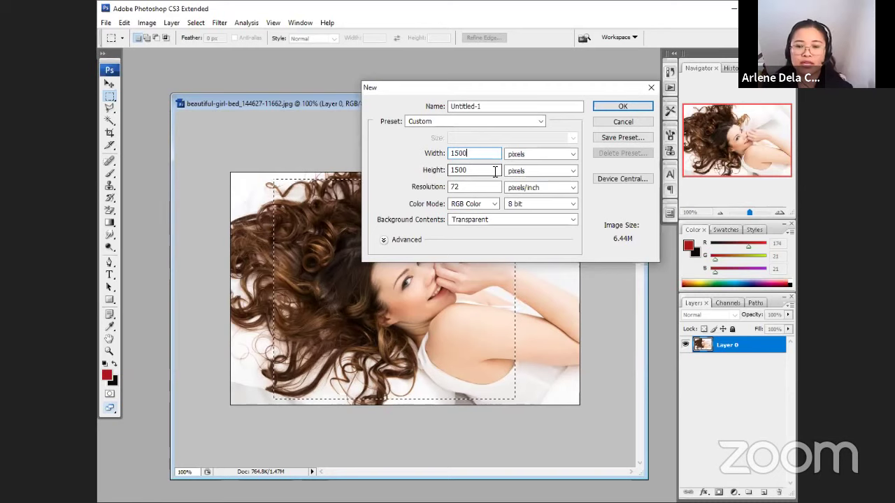
click(629, 106)
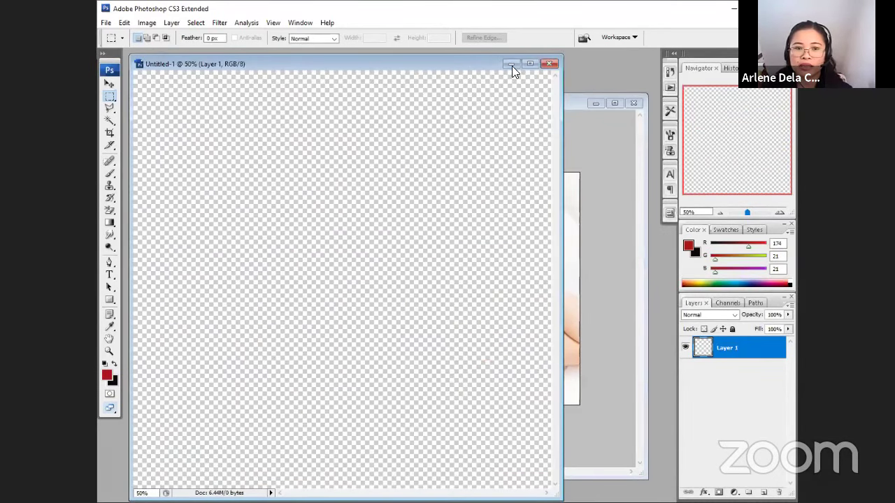
Step: Zoom out the new canvas and paste the copied photo rectangle into Untitled-1
drag(512, 65, 627, 66)
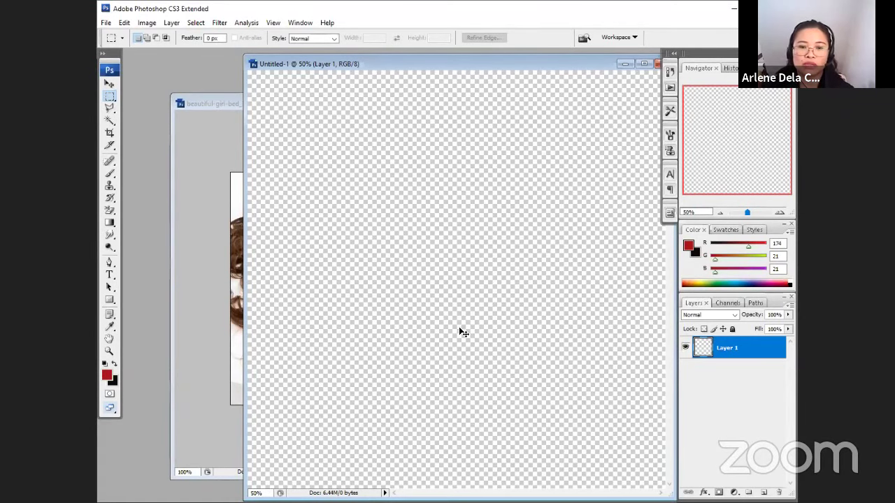
key(ctrl+minus)
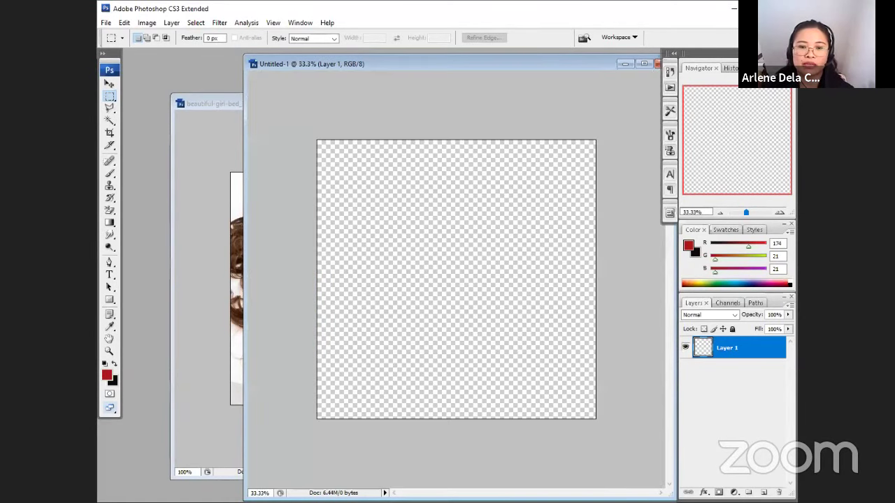
click(226, 103)
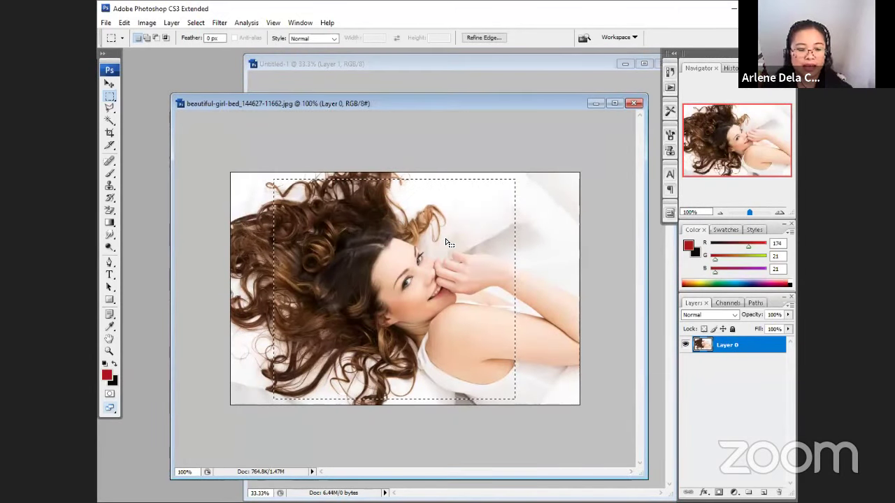
key(ctrl+Tab)
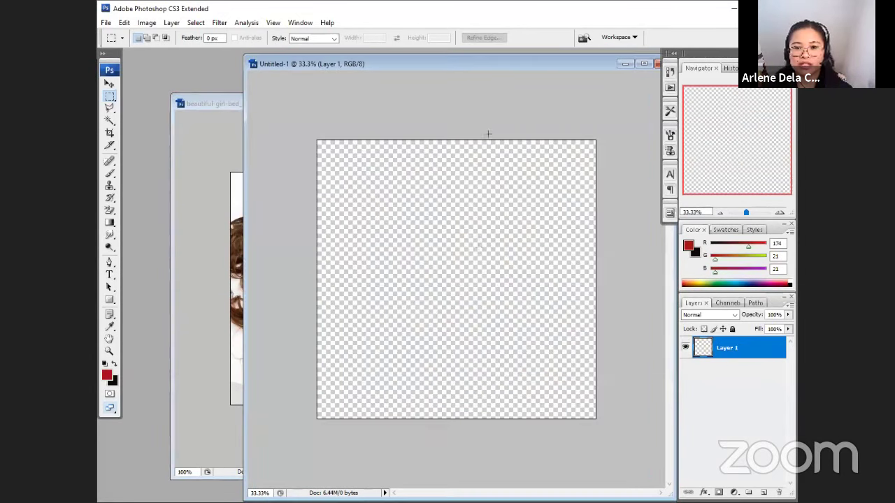
key(ctrl+v)
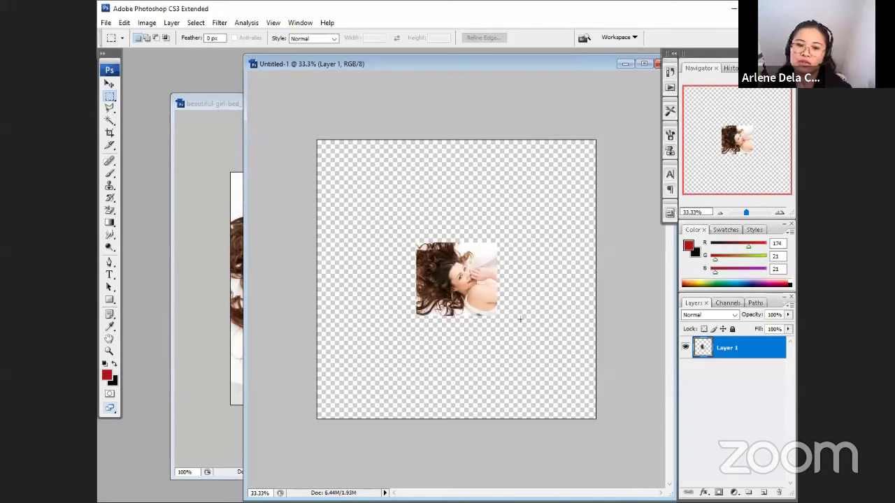
click(222, 103)
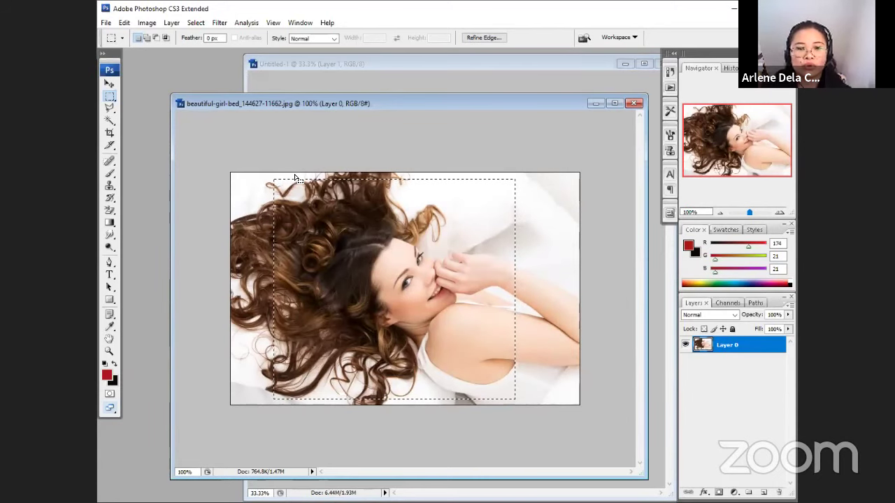
Step: Deselect, then draw an elliptical selection around the woman's face
click(196, 23)
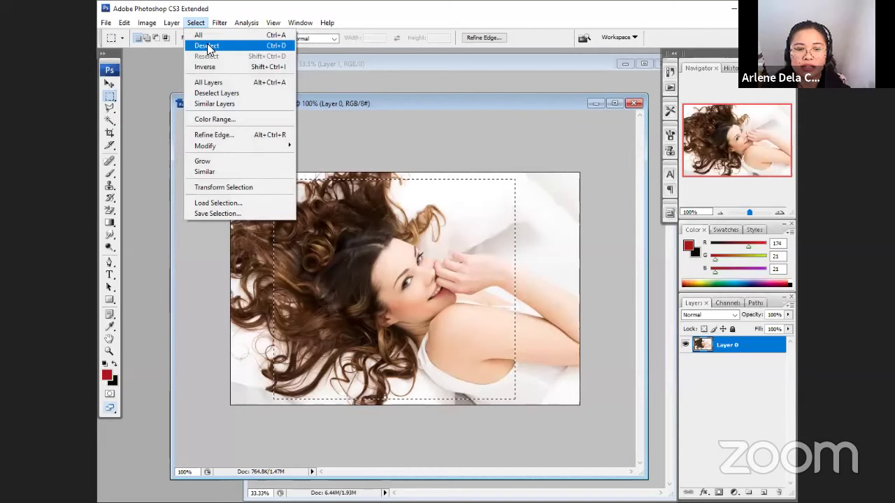
click(207, 46)
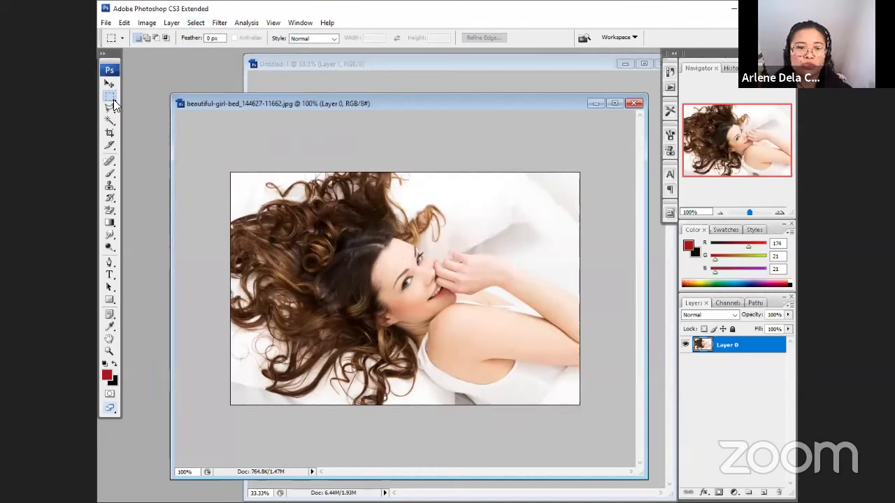
drag(113, 99, 148, 105)
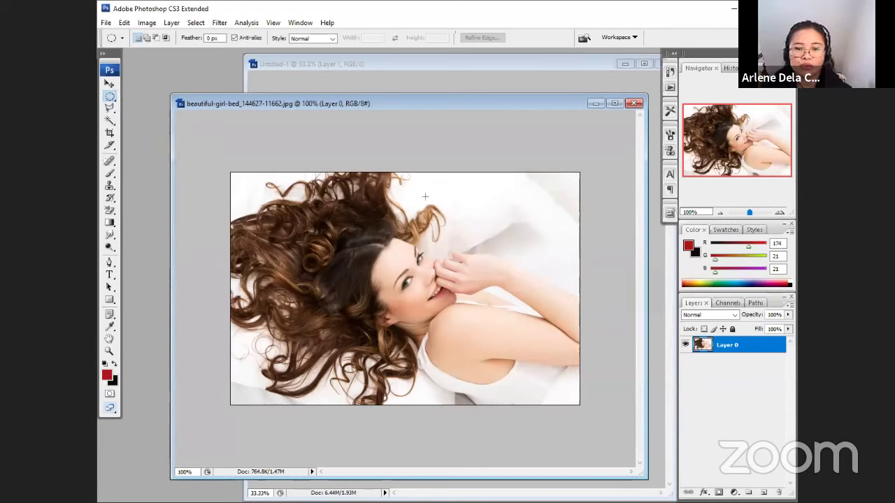
drag(424, 196, 242, 395)
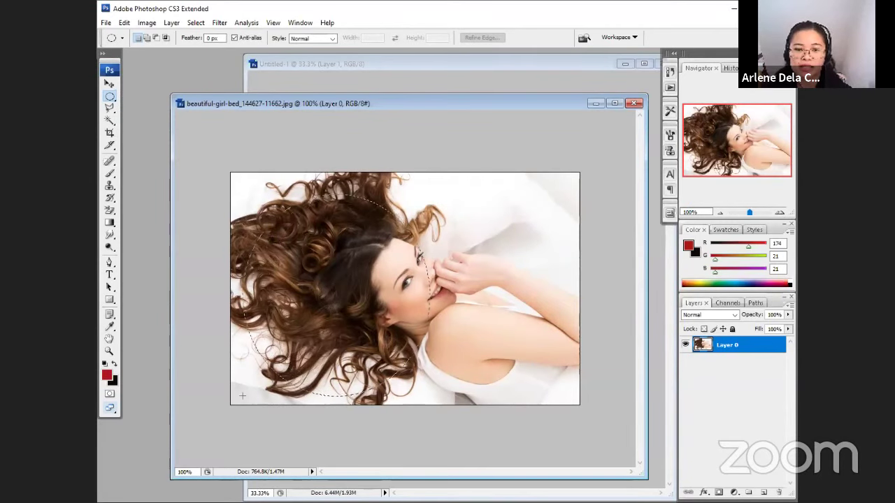
drag(351, 244, 417, 253)
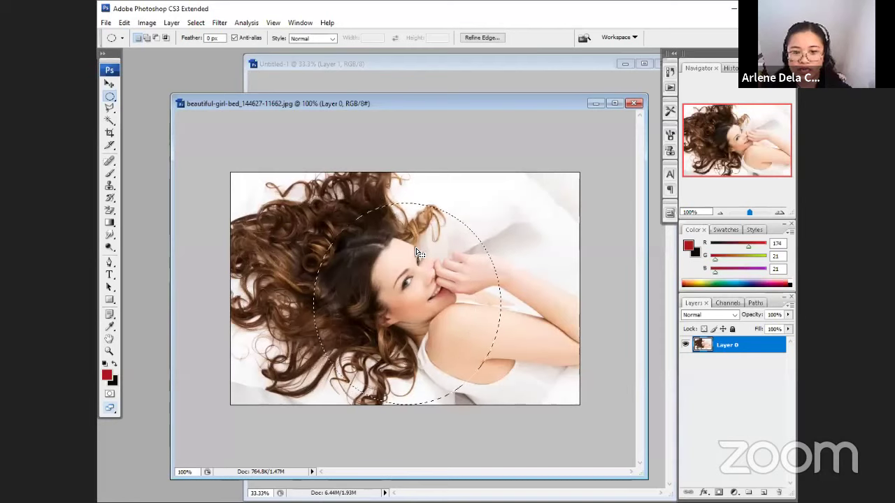
Step: Paste the round face into Untitled-1 as Layer 2 and move it upper right
click(450, 60)
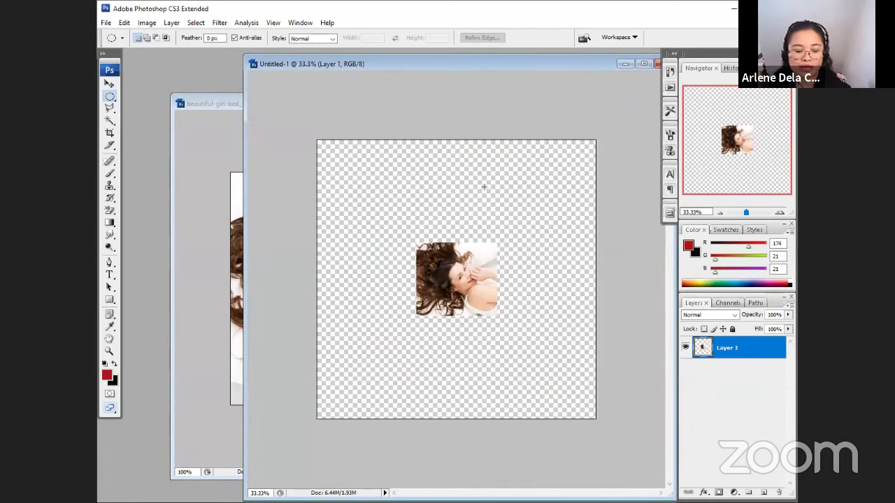
key(ctrl+v)
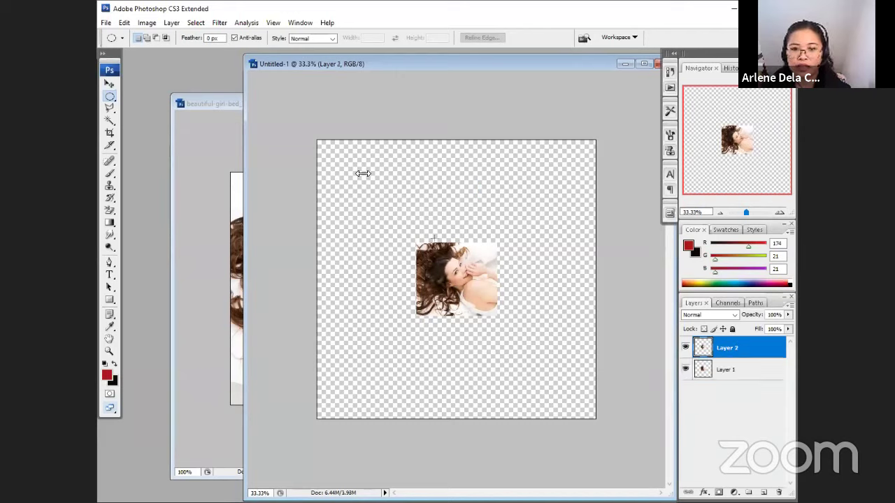
click(109, 84)
drag(483, 297, 503, 298)
drag(474, 260, 479, 187)
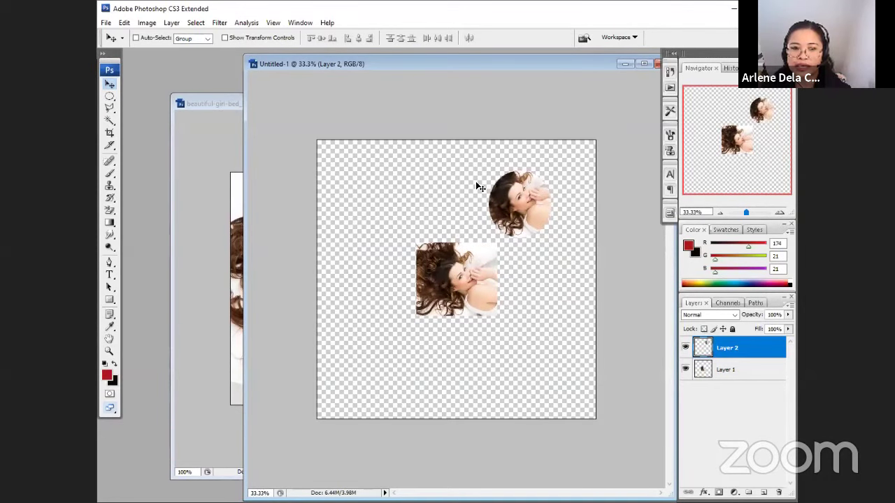
click(221, 102)
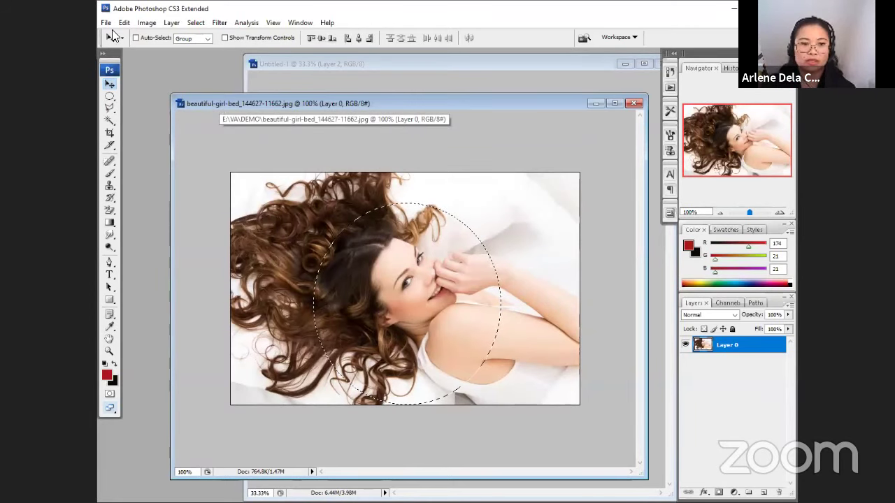
Step: Clear the circular selection and choose the plain Lasso Tool
click(113, 110)
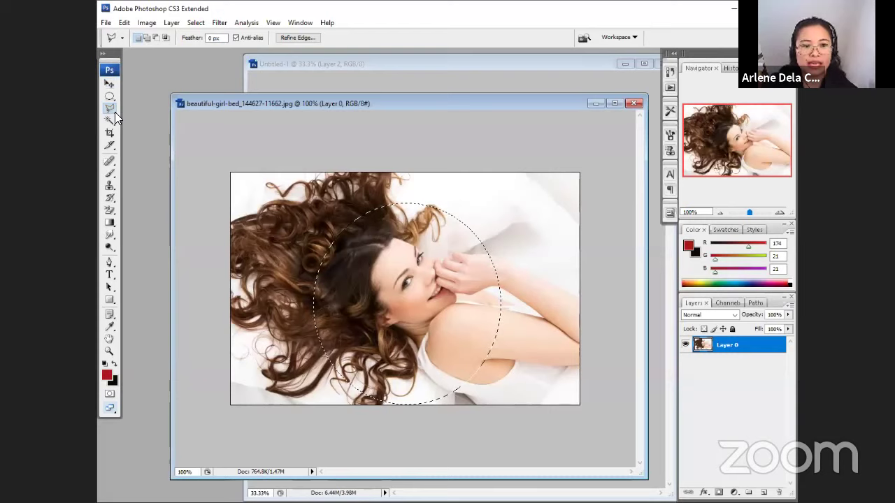
click(114, 113)
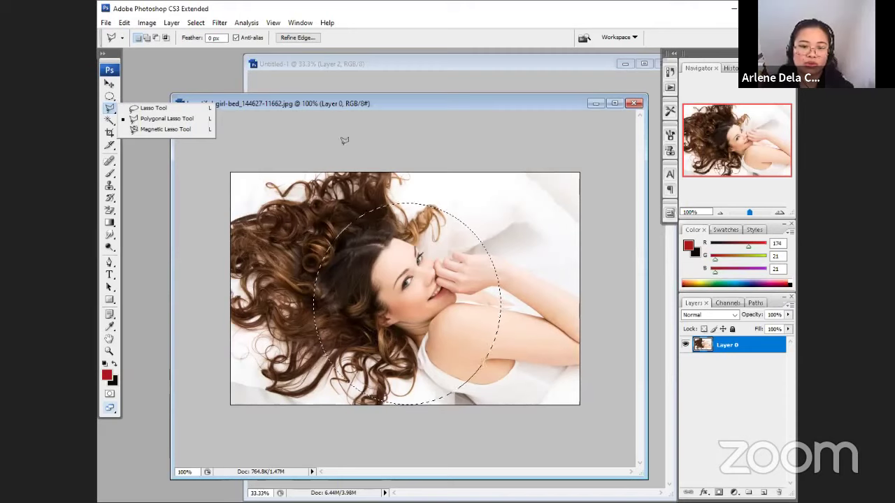
click(199, 23)
click(228, 46)
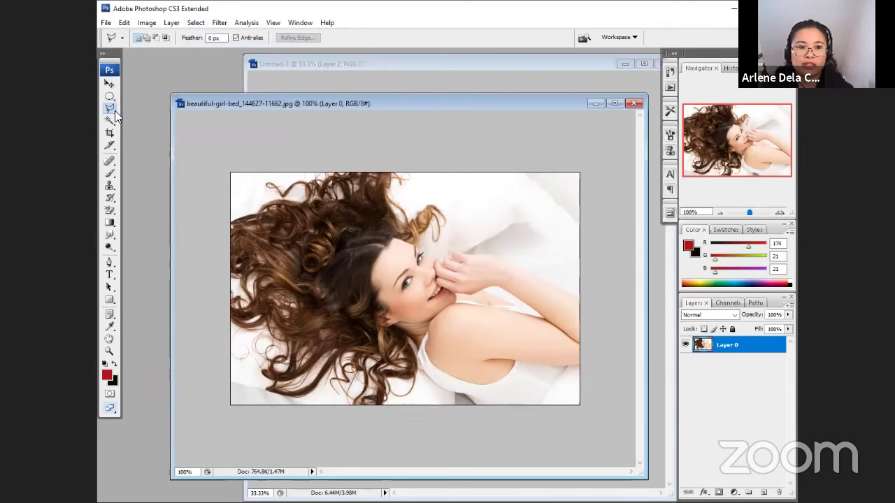
click(115, 110)
click(173, 109)
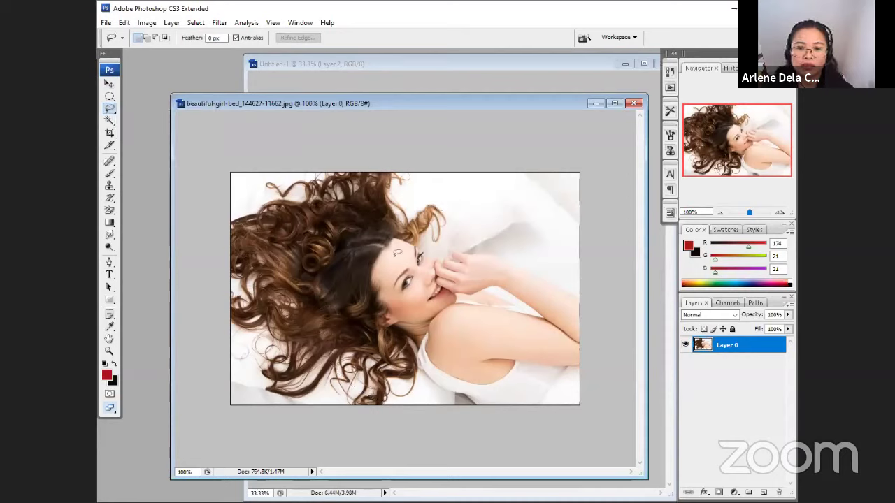
Step: Draw a freehand lasso selection around the face and shoulder and shift it up
mouse_move(362, 262)
mouse_down()
mouse_move(347, 319)
mouse_move(381, 348)
mouse_move(482, 286)
mouse_move(451, 262)
mouse_move(362, 266)
mouse_up()
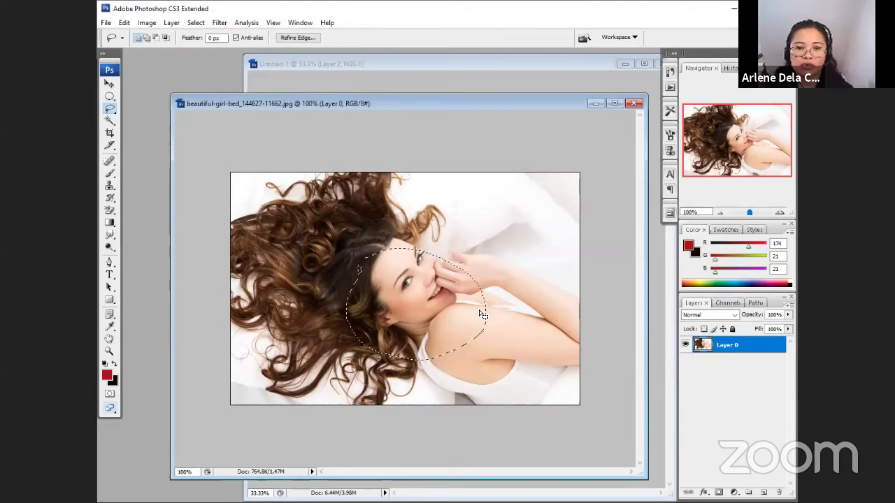
drag(445, 289, 446, 271)
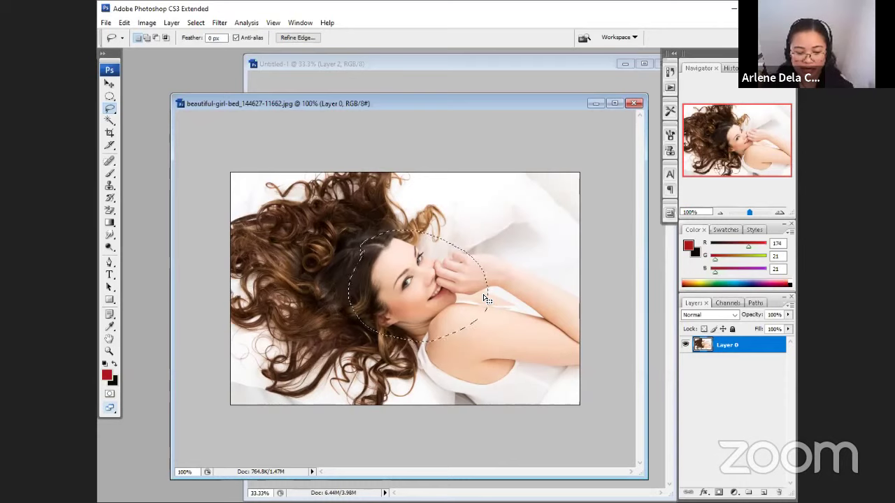
click(114, 111)
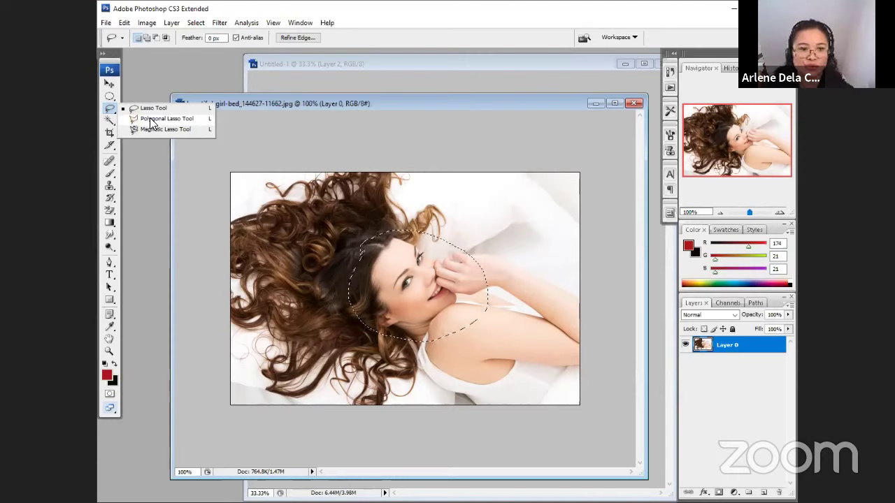
click(149, 119)
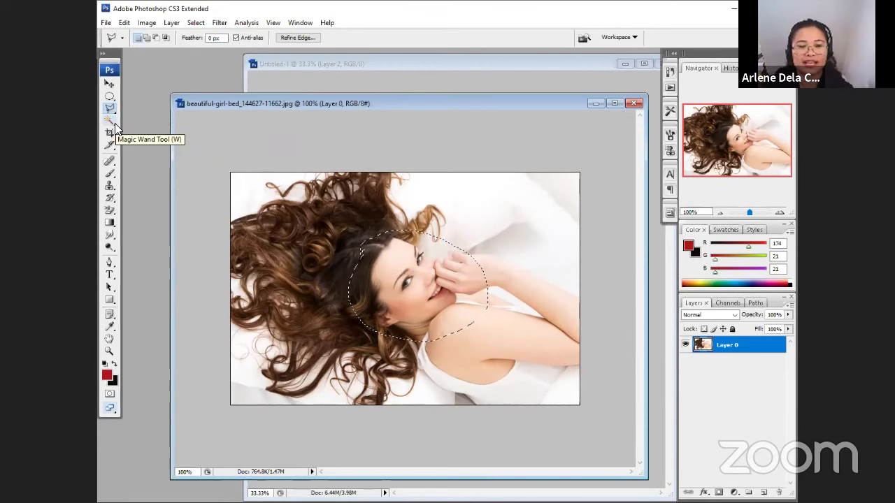
mouse_move(109, 121)
mouse_down()
mouse_move(115, 130)
mouse_move(161, 136)
mouse_move(167, 124)
mouse_up()
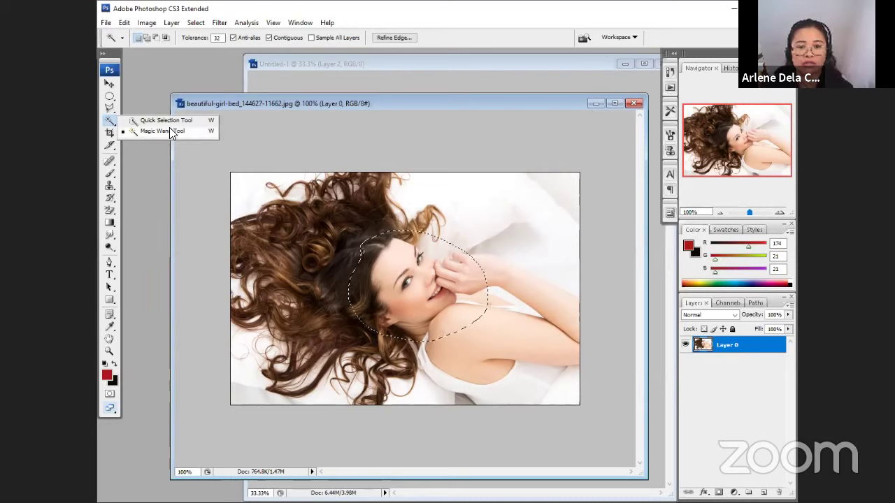
Step: Deselect, then try Magic Wand selections on the shoulder, pillow, hair and white background
click(170, 131)
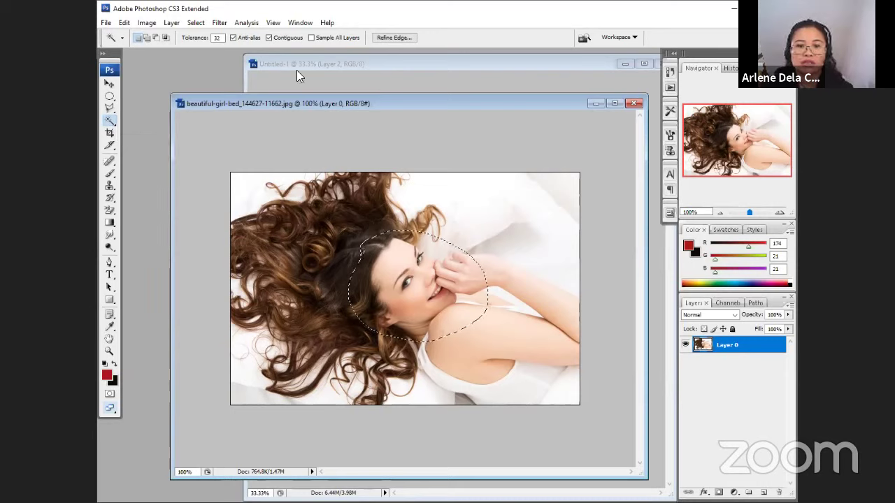
click(195, 23)
click(210, 45)
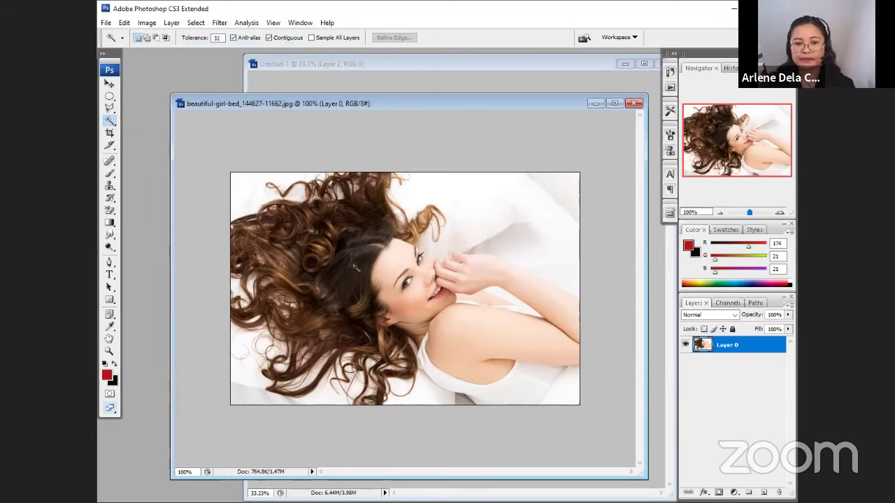
click(528, 341)
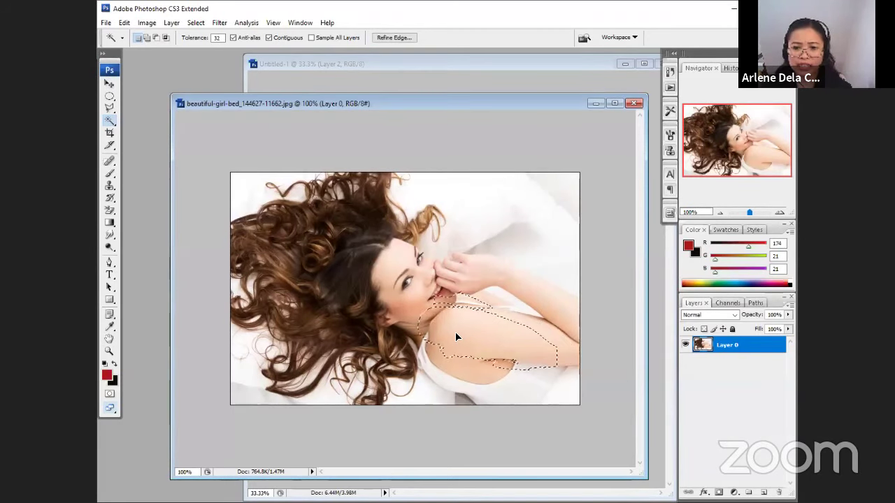
drag(479, 337, 480, 242)
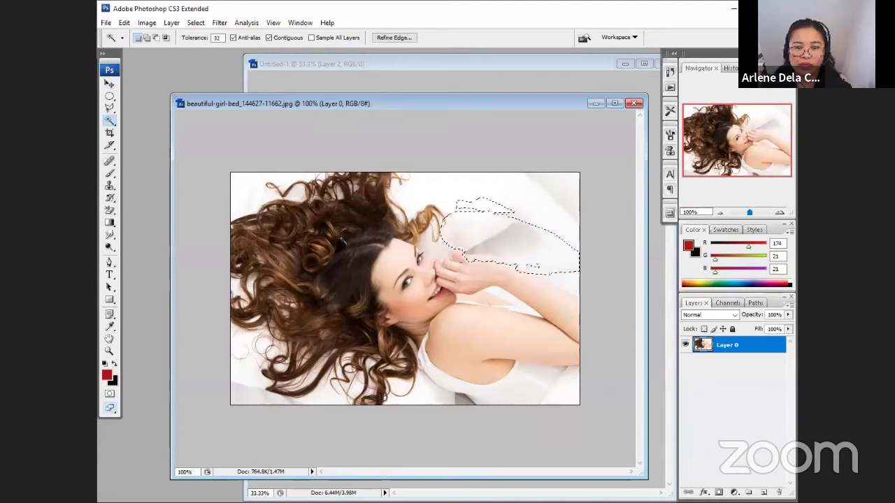
click(349, 244)
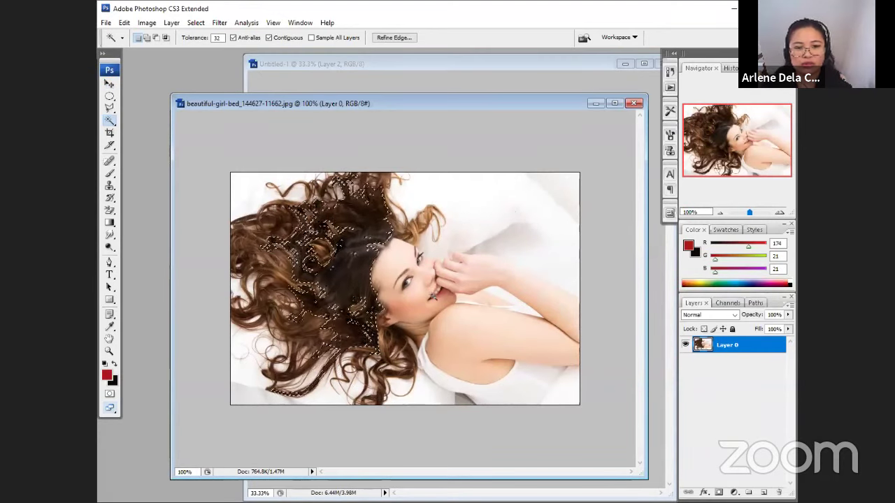
click(402, 224)
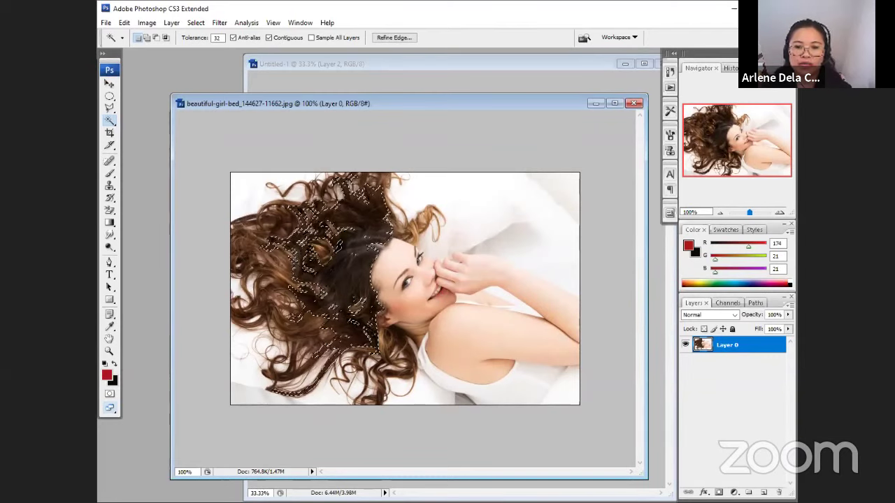
click(295, 244)
click(534, 234)
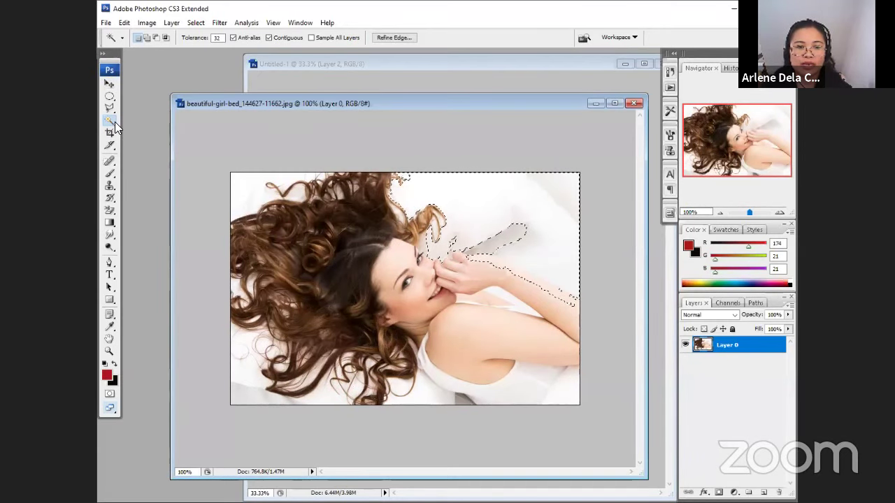
Step: Switch to the Quick Selection Tool, clear the selection, and test it on the pillow
drag(114, 123, 144, 121)
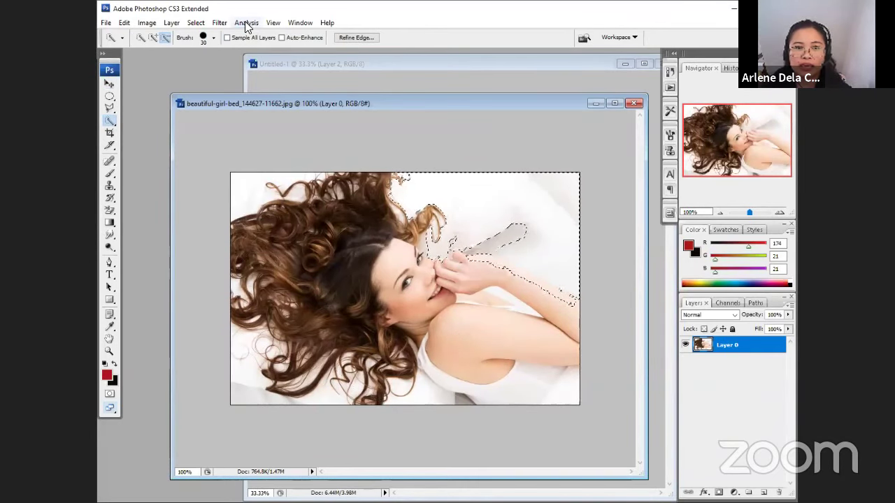
click(195, 22)
click(209, 45)
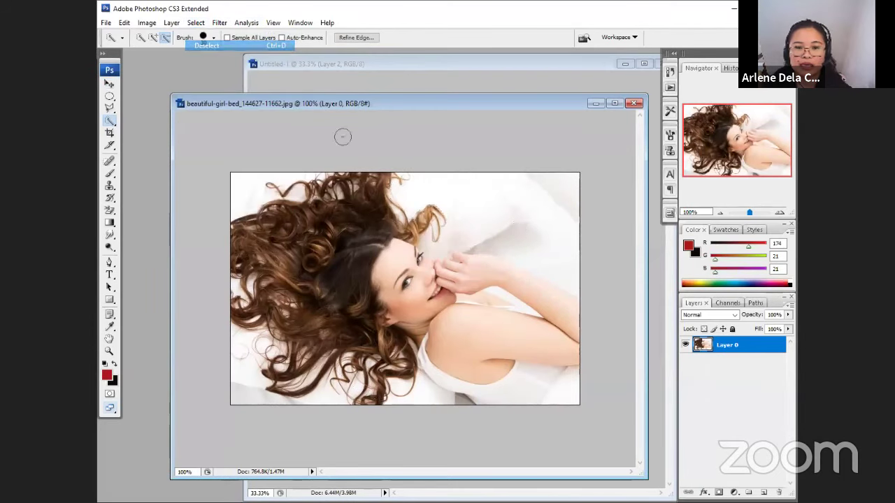
click(491, 216)
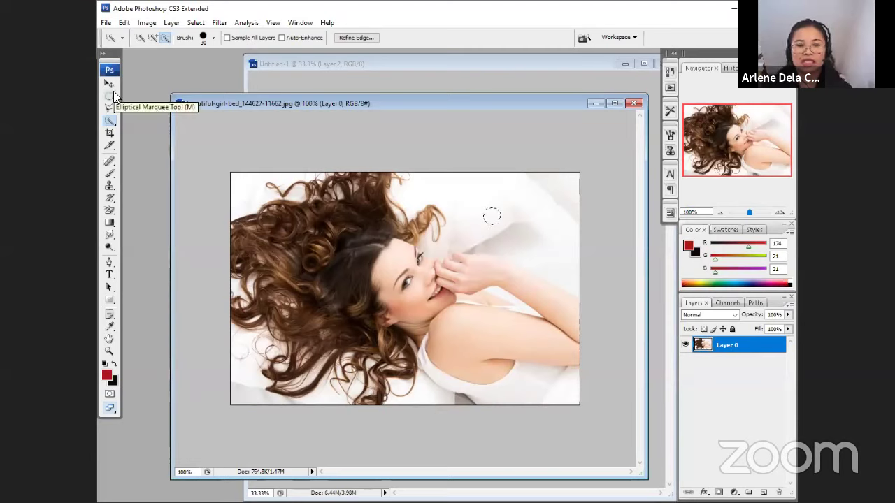
Step: Deselect and mark a crop area around the girl's face and hair
click(110, 133)
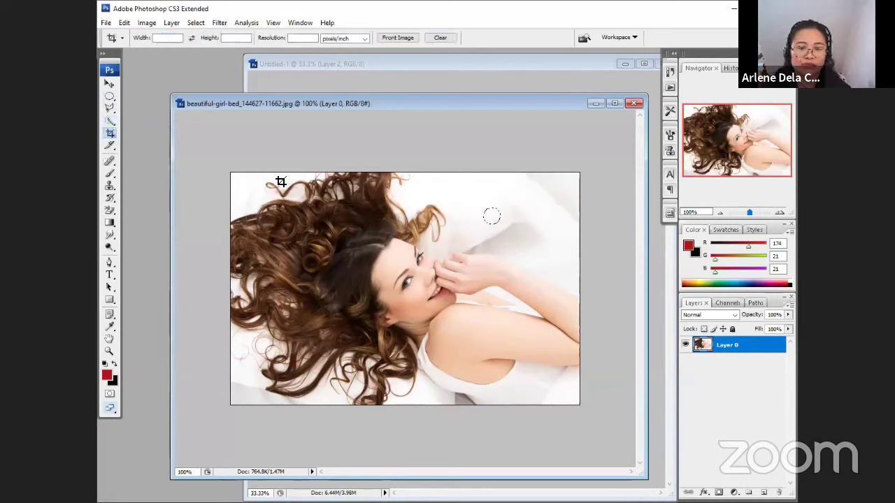
click(196, 22)
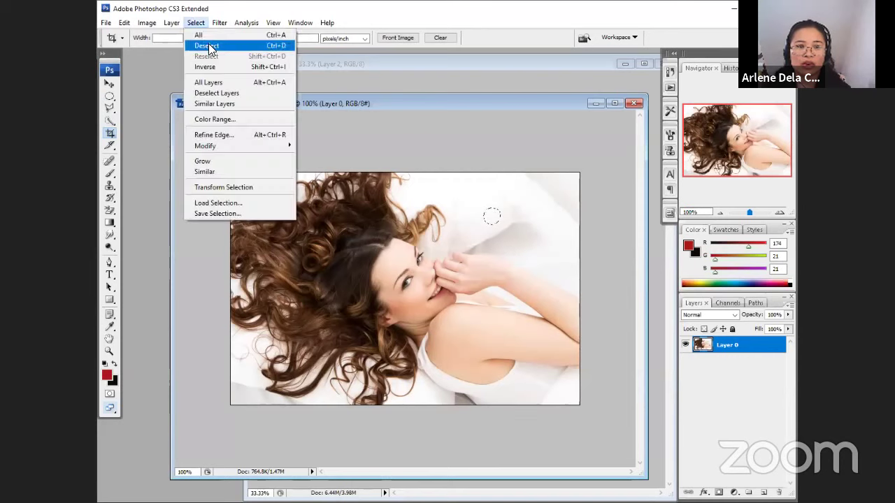
click(192, 34)
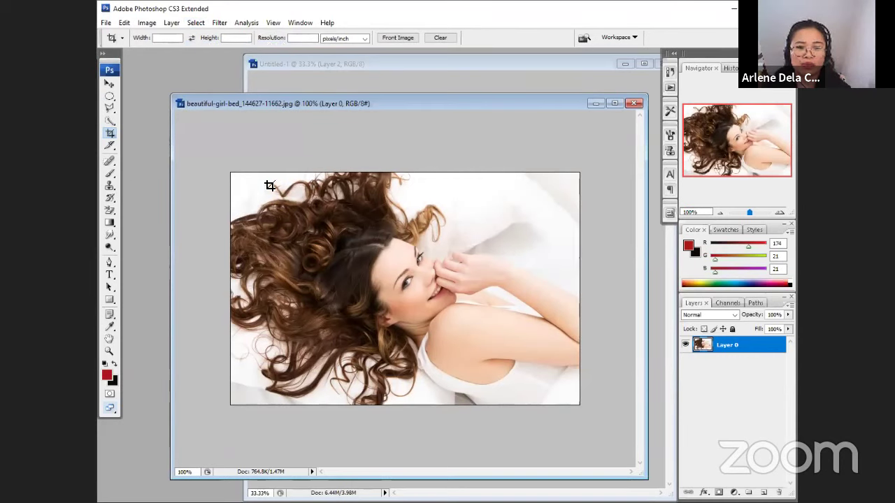
mouse_move(270, 185)
mouse_down()
mouse_move(402, 238)
mouse_move(480, 355)
mouse_move(489, 389)
mouse_up()
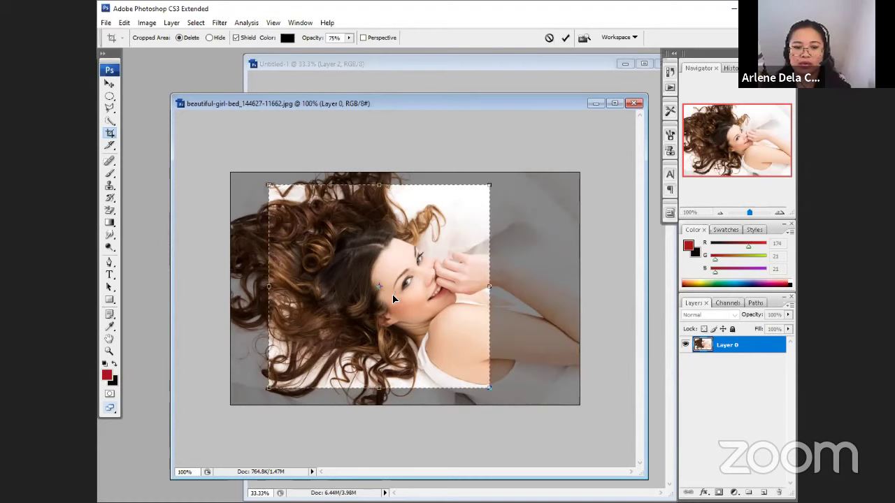
Step: Paste a round girl image as Layer 3 at Untitled-1's upper left, then minimize the collage
click(485, 66)
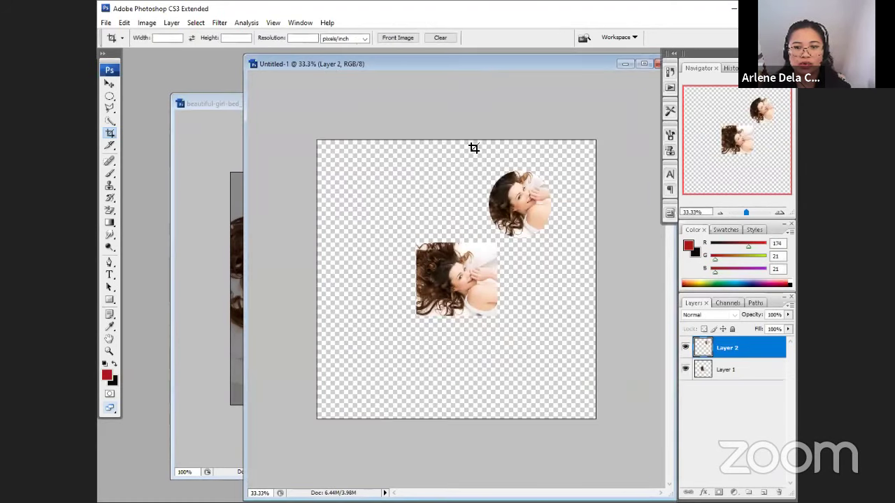
key(ctrl+v)
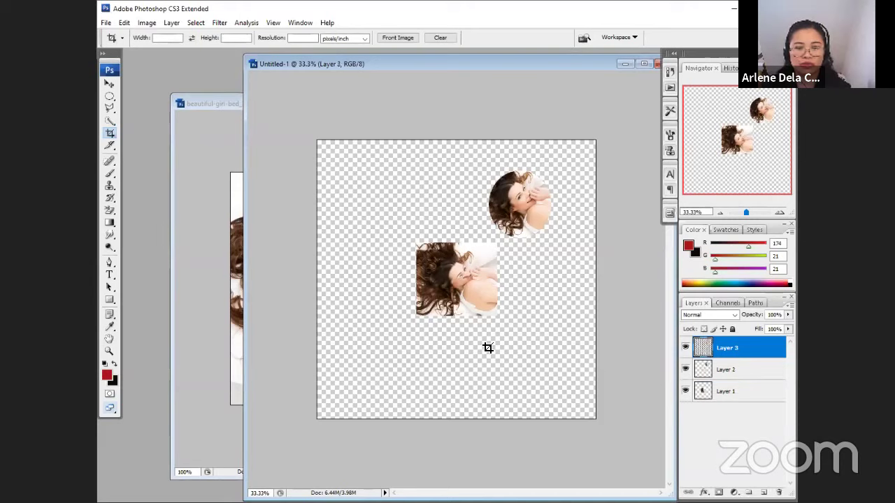
click(110, 84)
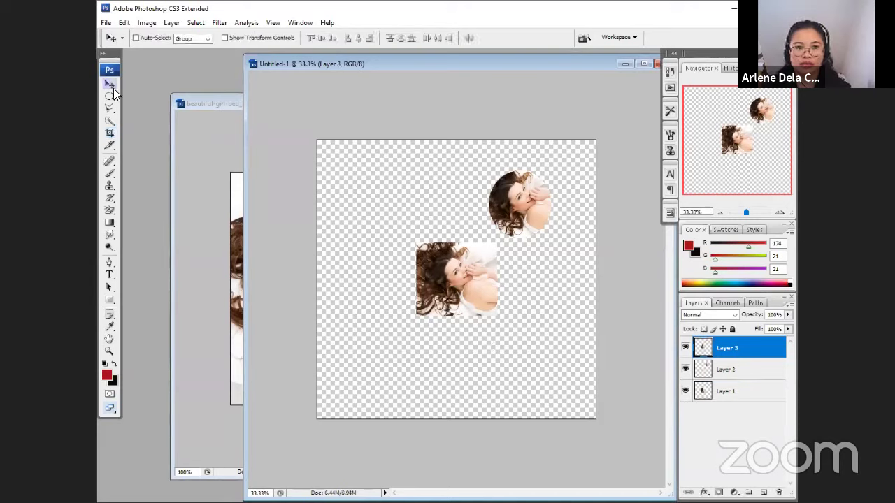
drag(442, 294, 517, 366)
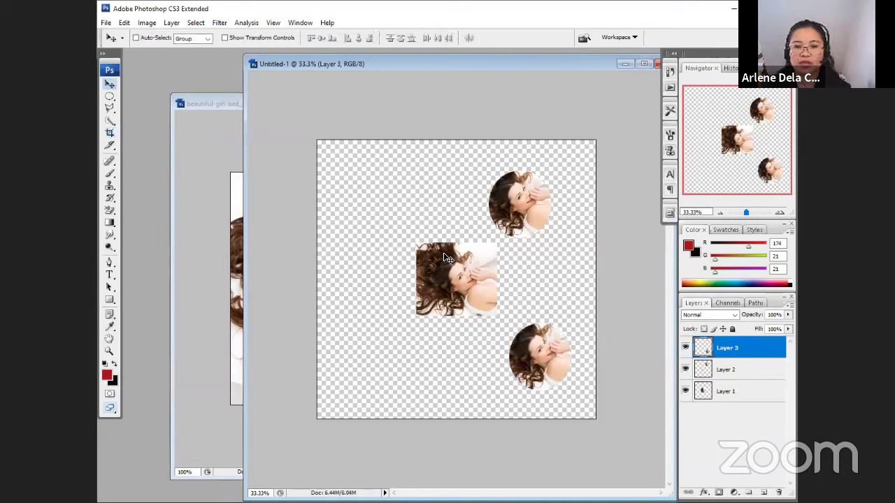
drag(470, 282, 412, 253)
drag(489, 326, 352, 194)
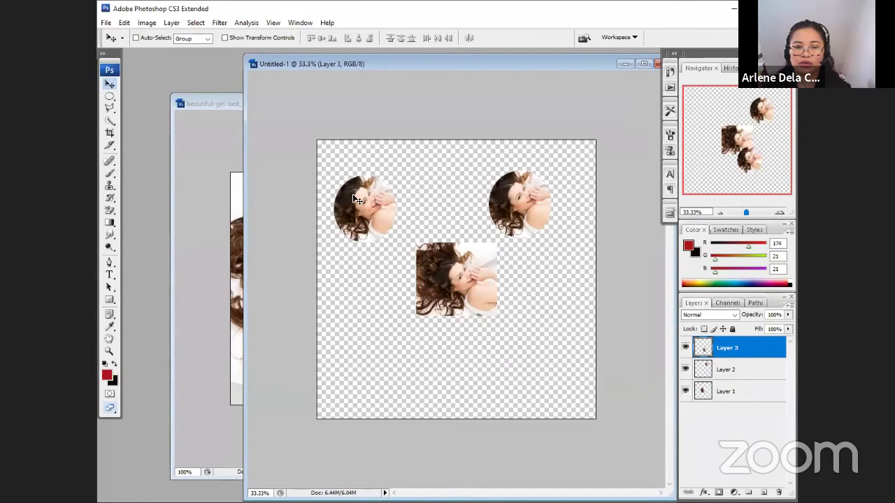
click(625, 64)
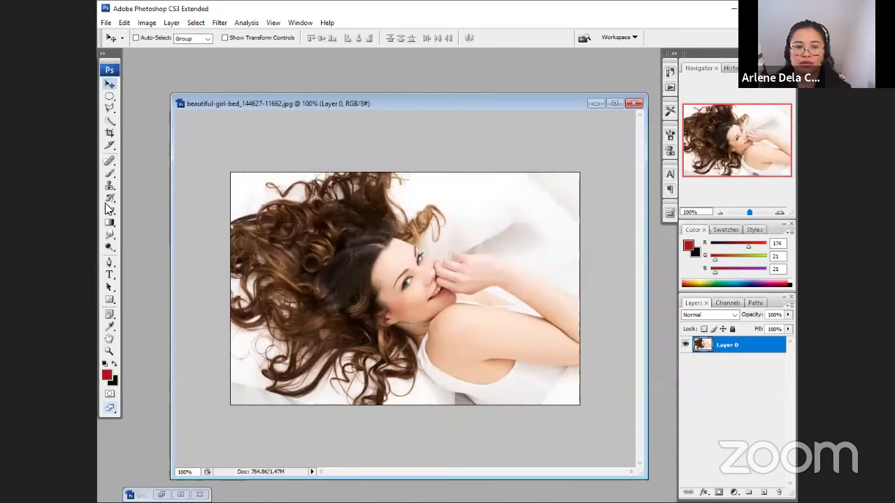
Step: Choose the Eyedropper Tool with Point Sample from the toolbox flyout
click(115, 149)
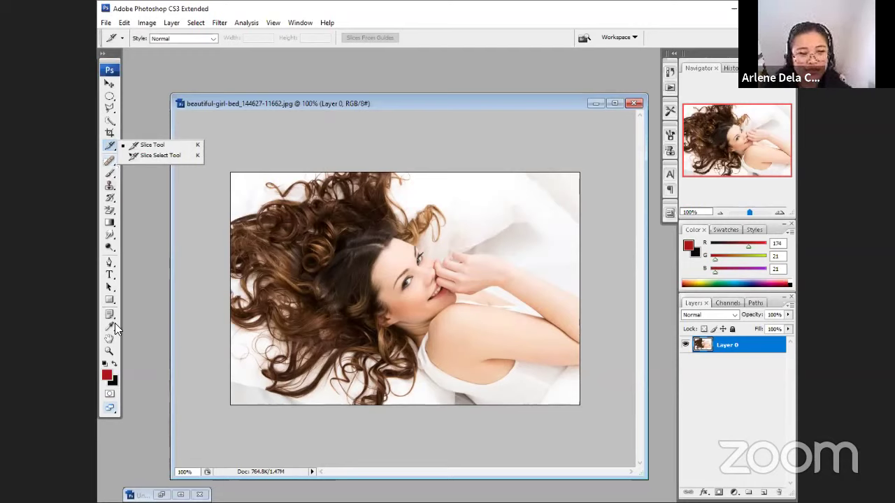
drag(116, 330, 171, 329)
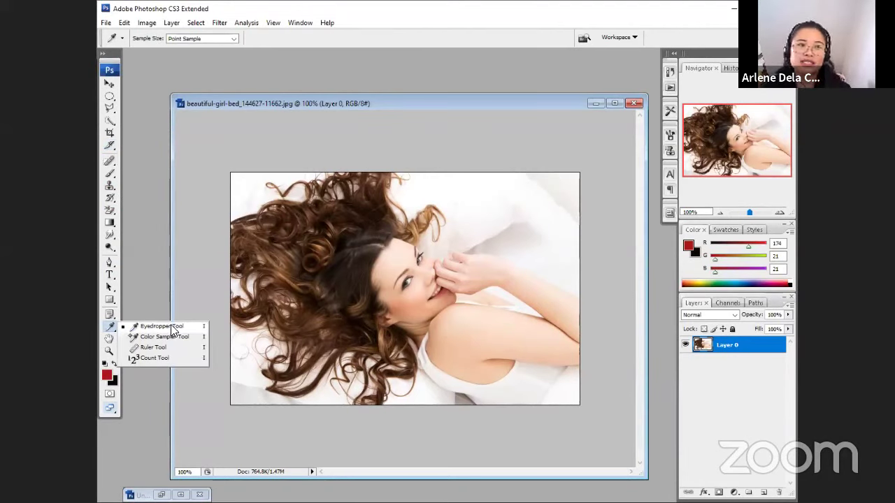
Step: Sample the brown hair, then the face, setting the foreground to R 254, G 227, B 216
click(360, 266)
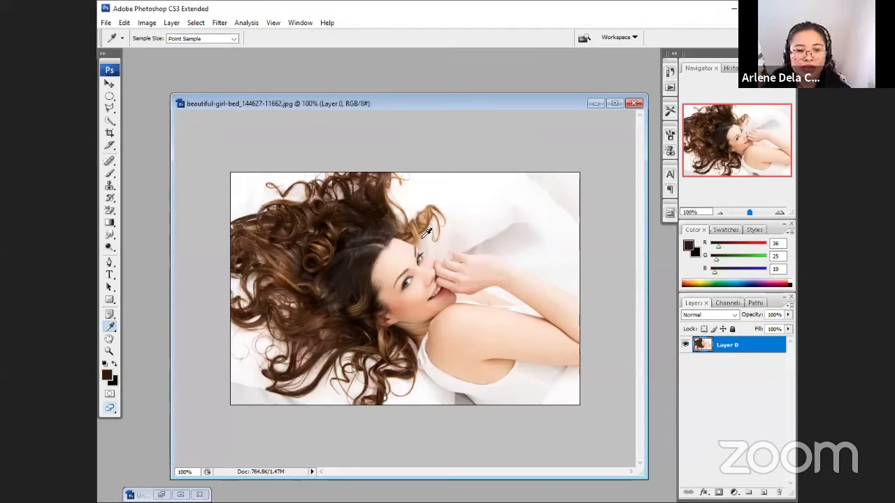
click(400, 263)
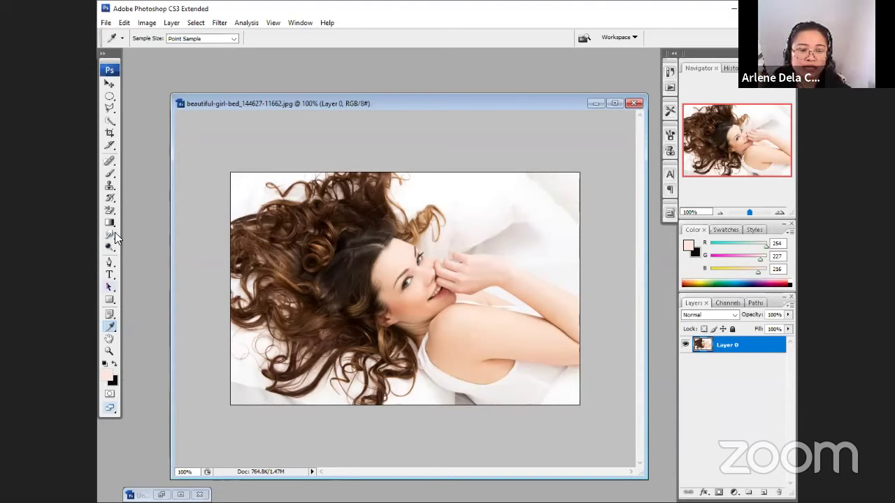
Step: Erase a stroke across the hair with the Eraser, then undo it
click(110, 210)
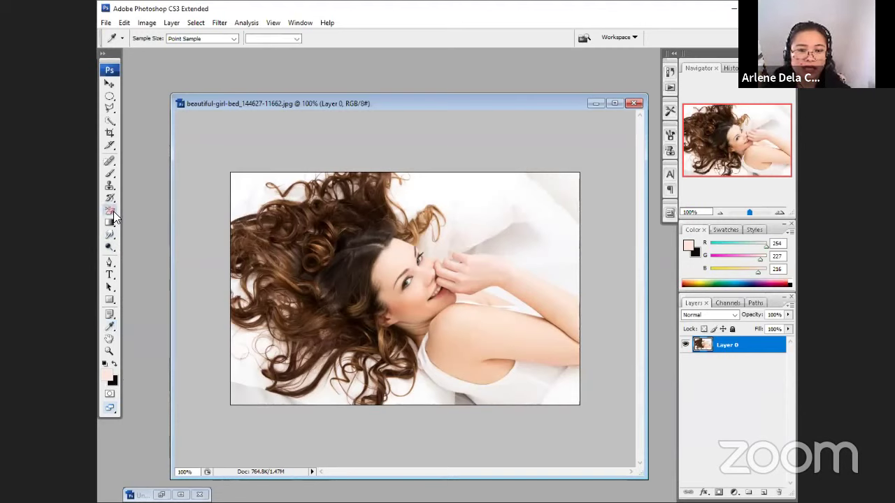
drag(177, 215, 163, 211)
drag(308, 205, 417, 215)
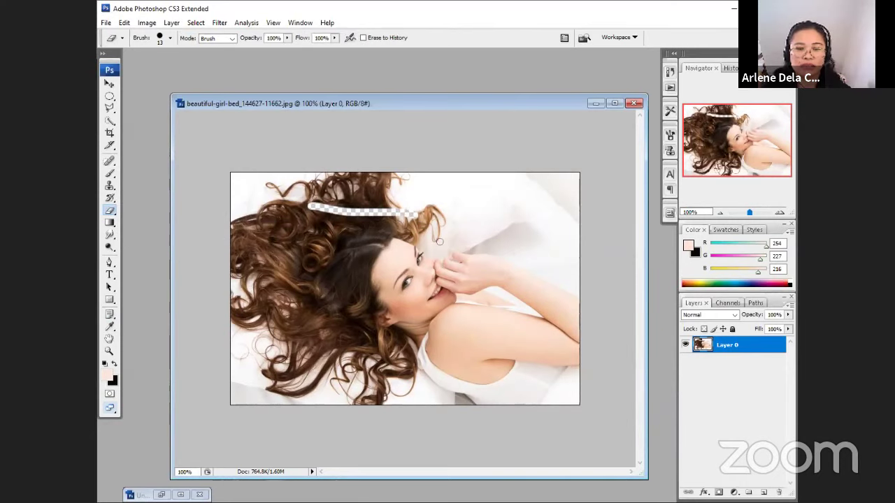
key(ctrl+z)
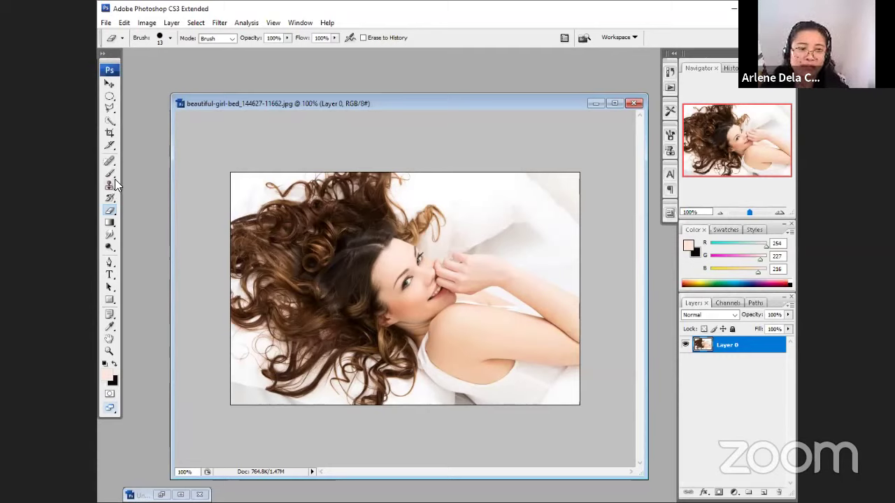
Step: Paint three pale skin-tone brush strokes on the white background at upper right
drag(110, 173, 157, 177)
drag(468, 191, 539, 193)
drag(475, 213, 534, 211)
drag(482, 232, 559, 233)
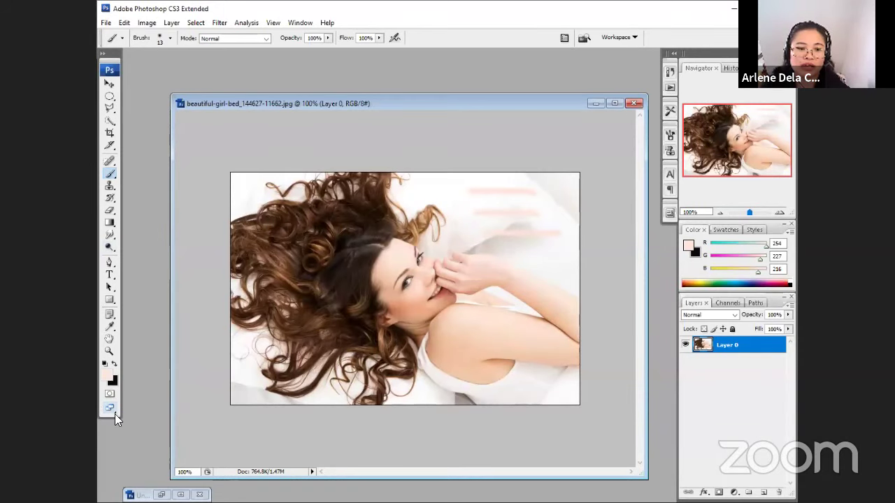
Step: Set the foreground colour to purple 9a0dc3 in the Color Picker
click(108, 376)
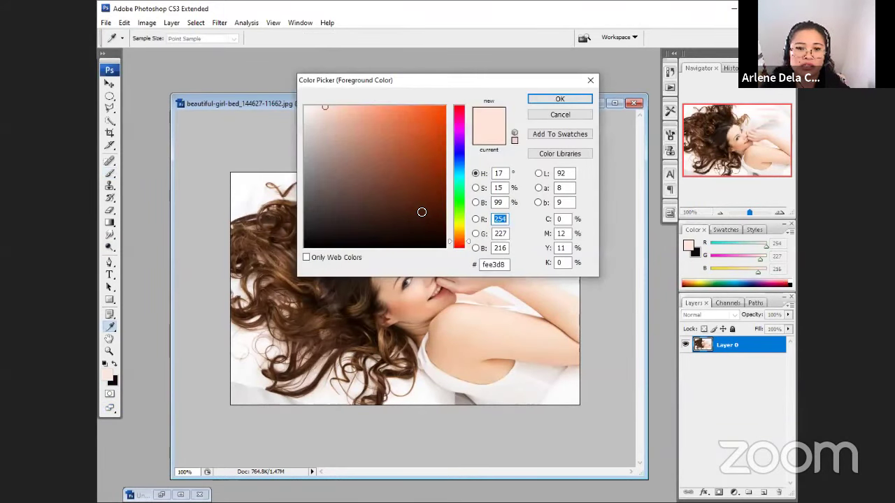
click(436, 139)
click(459, 133)
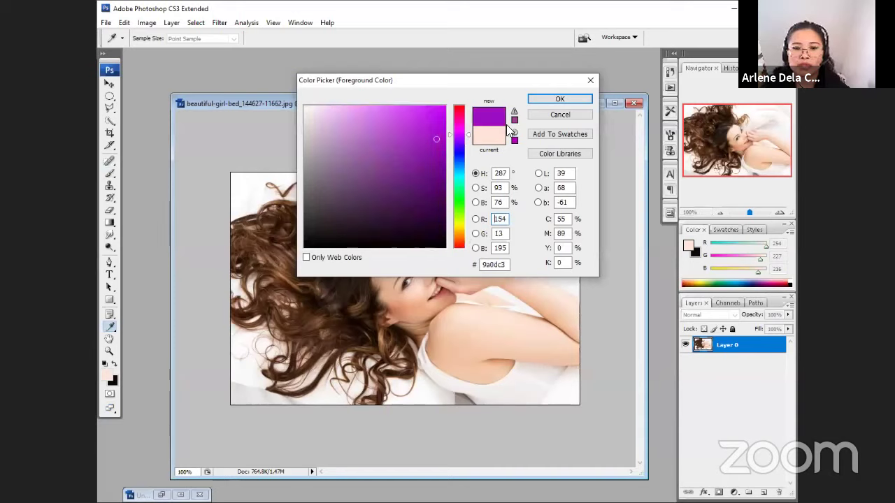
click(555, 100)
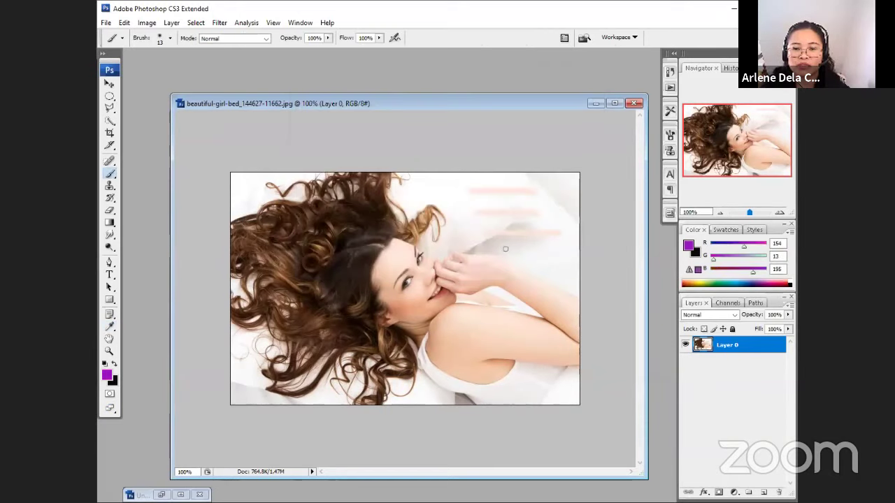
Step: Paint three horizontal purple strokes across the upper-right background
drag(504, 248, 563, 248)
drag(489, 225, 550, 226)
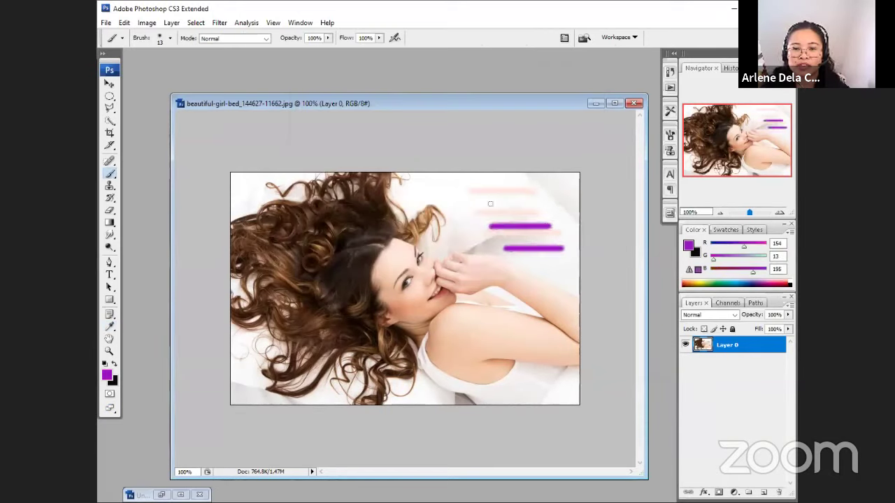
drag(481, 202, 535, 201)
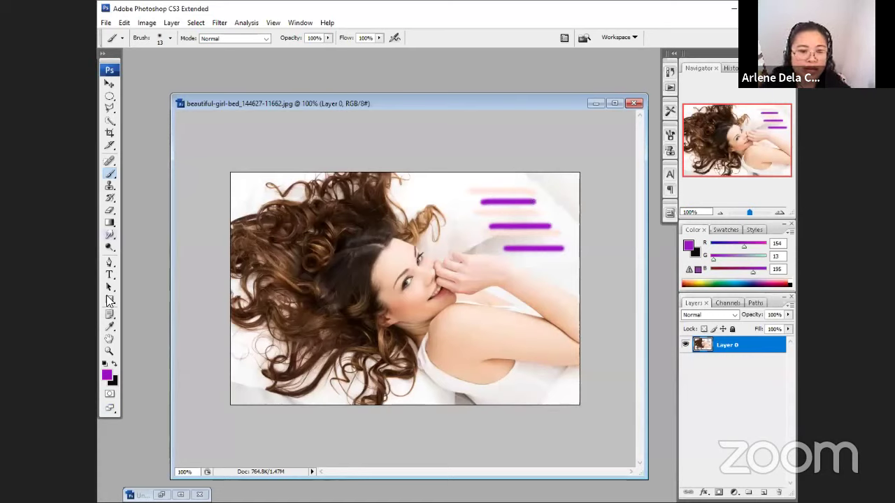
drag(116, 187, 158, 194)
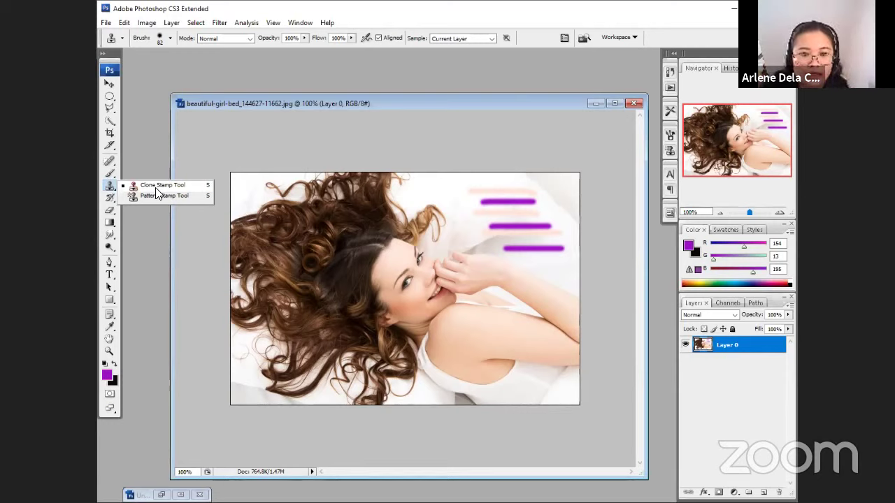
Step: Pick the Clone Stamp Tool and dismiss the missing clone source errors
click(157, 187)
click(371, 247)
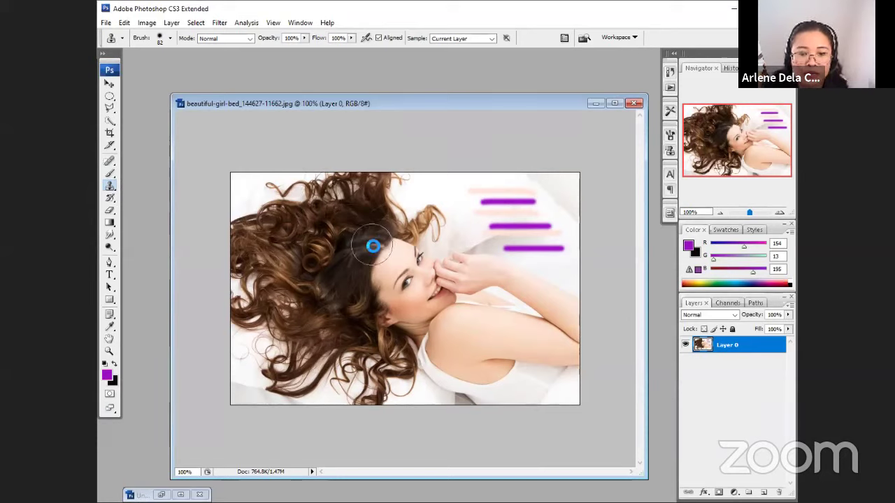
click(445, 204)
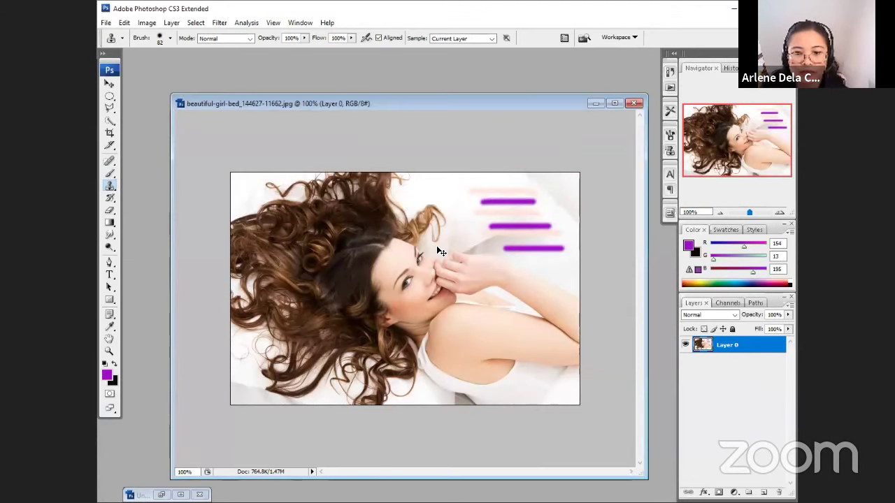
click(390, 260)
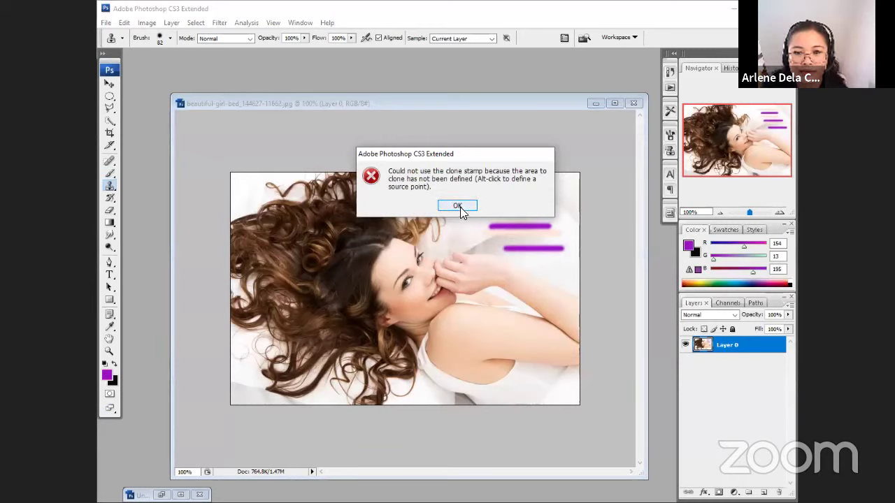
click(457, 206)
Step: Set the woman's face as clone source and paint cloned face and skin over the hair
alt+click(490, 302)
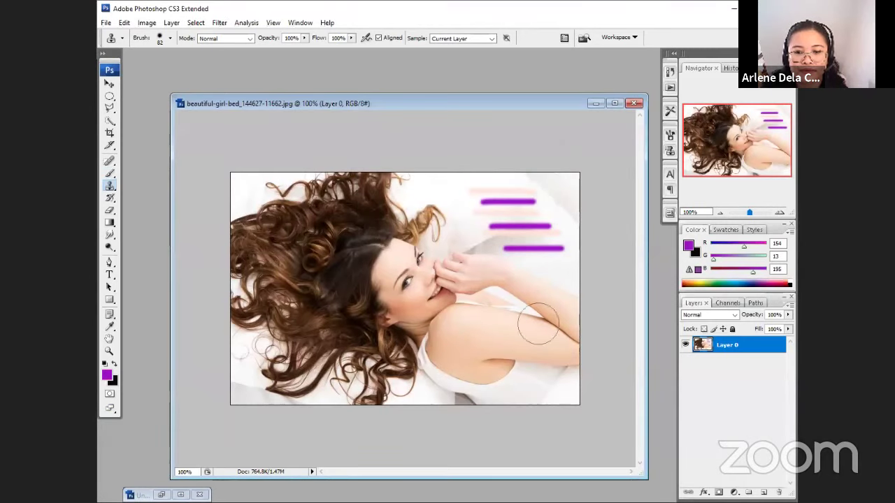
drag(395, 190, 548, 258)
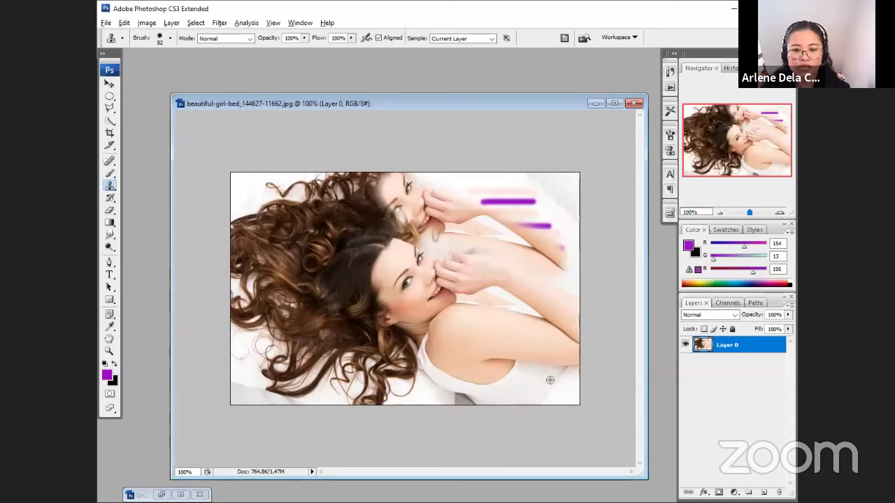
drag(314, 308, 501, 378)
drag(302, 275, 452, 351)
mouse_move(380, 292)
mouse_down()
mouse_move(358, 274)
mouse_move(447, 327)
mouse_move(334, 235)
mouse_move(490, 315)
mouse_up()
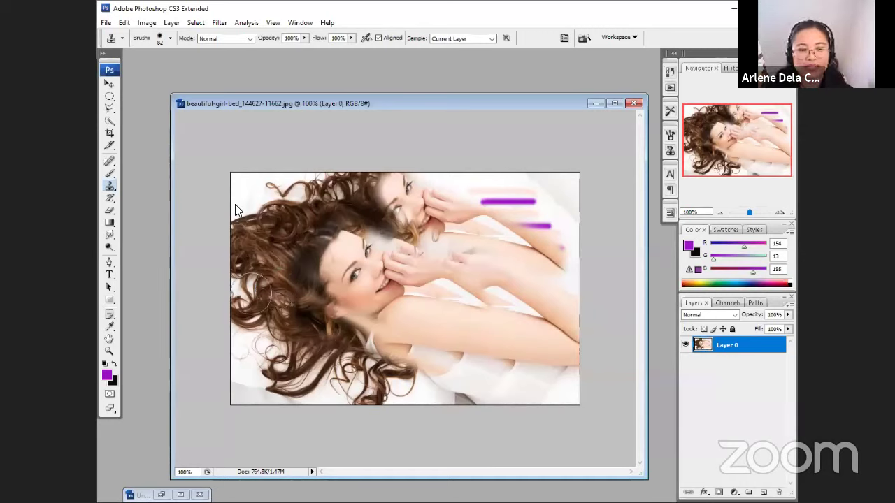
Step: Choose the Spot Healing Brush, then zoom to 300% and back out to inspect the clones
click(115, 163)
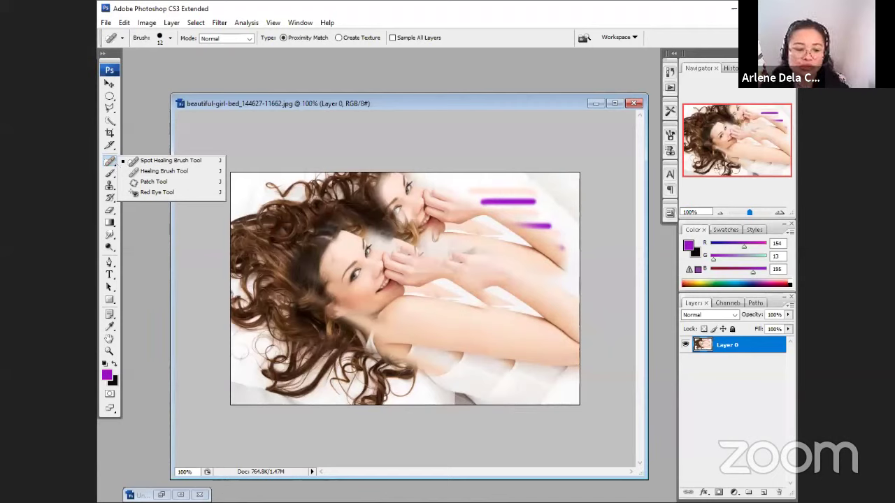
click(427, 355)
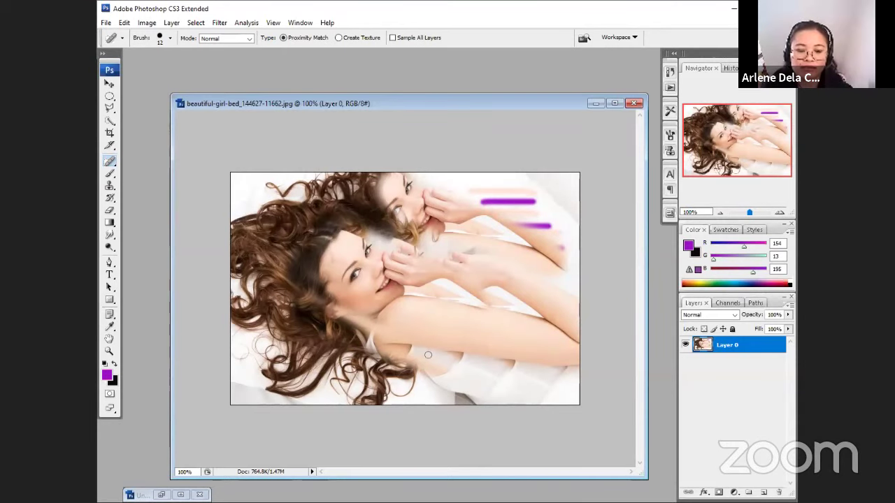
key(ctrl+plus)
key(ctrl+plus)
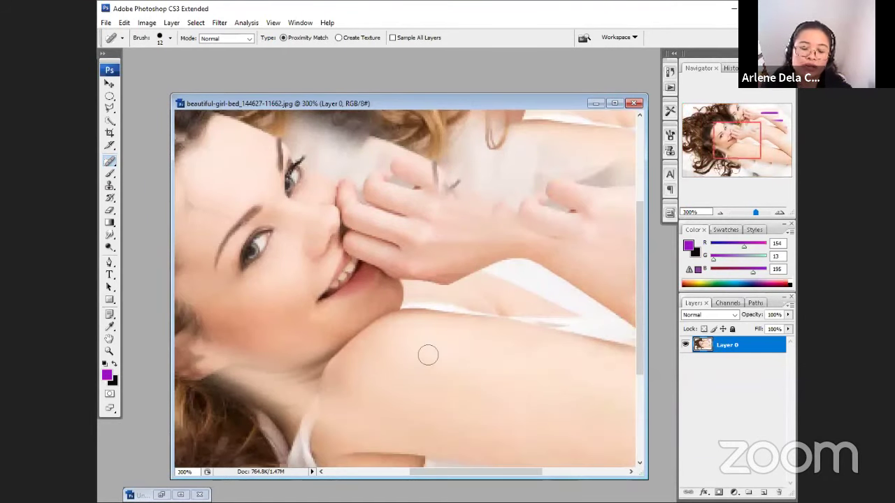
key(ctrl+minus)
key(ctrl+minus)
key(ctrl+minus)
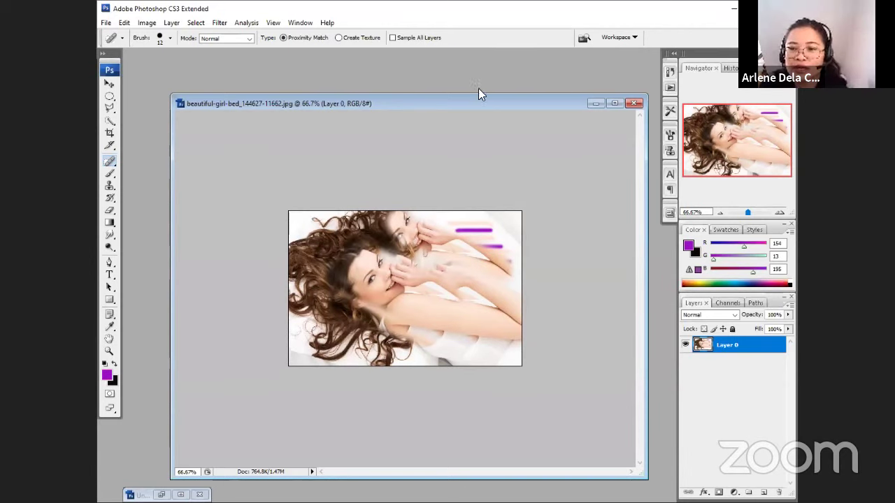
Step: Close the retouched photo and Untitled-1, discarding changes to both
click(630, 104)
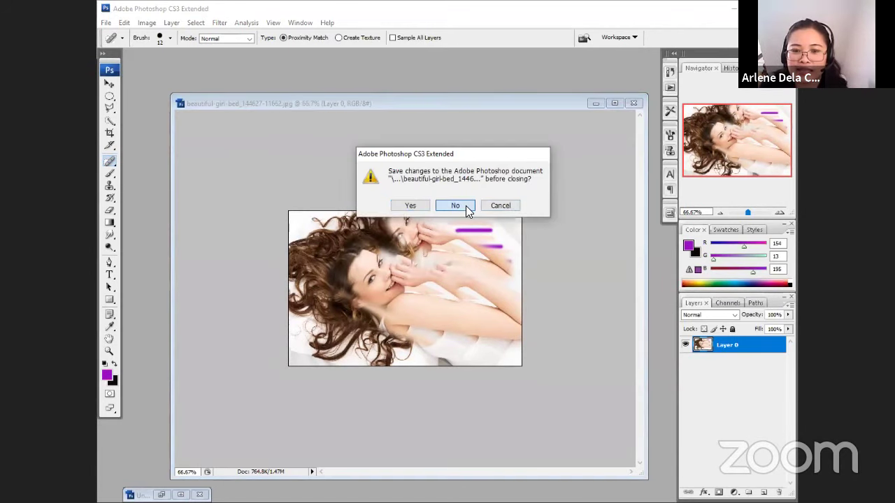
click(466, 207)
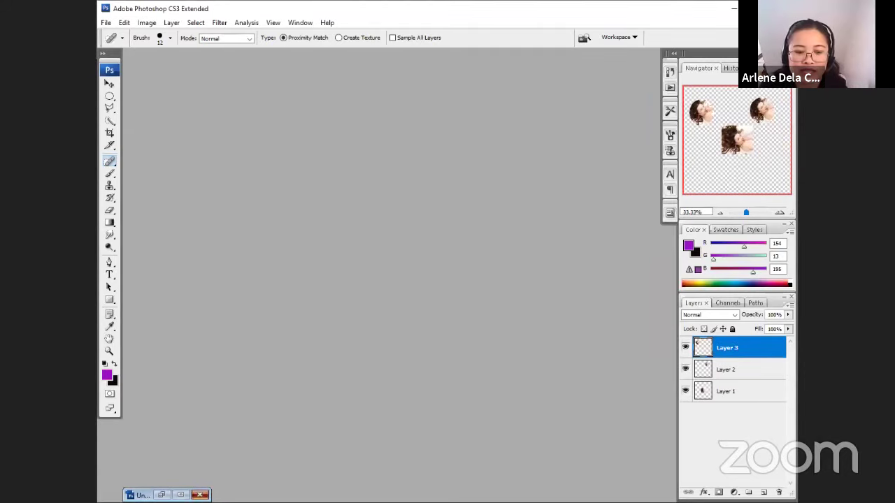
key(Return)
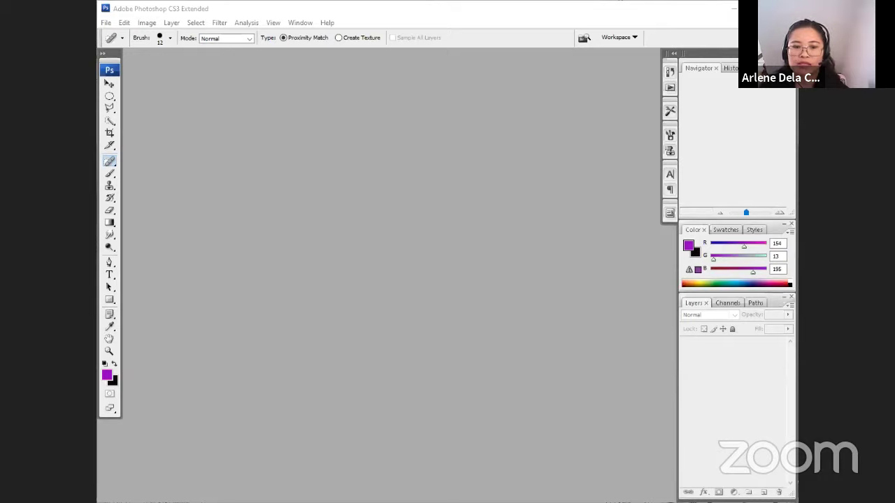
Step: View the Slido wall's answers to 'Where are you from?', then return to Photoshop
key(alt+Tab)
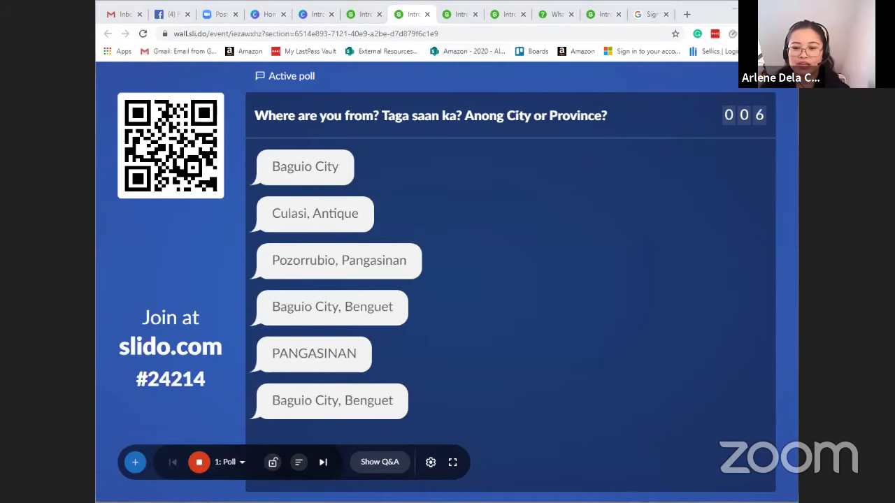
key(alt+Tab)
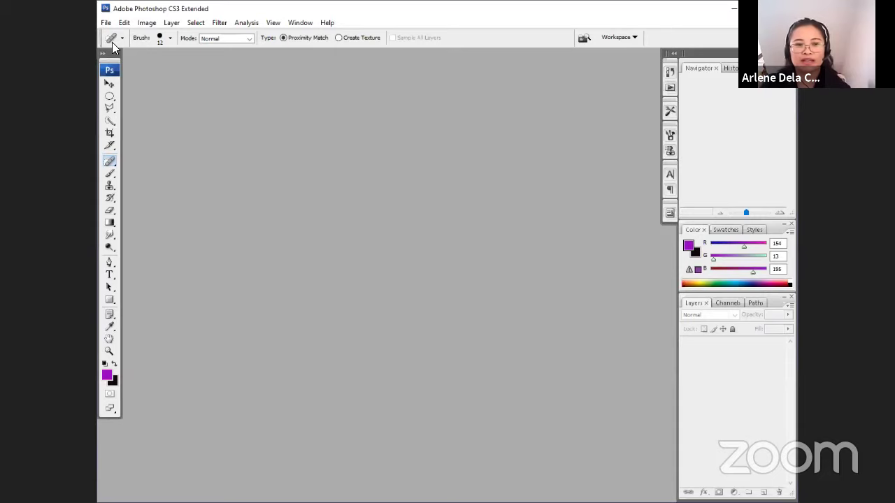
Step: Open Photoshop's File menu
click(106, 25)
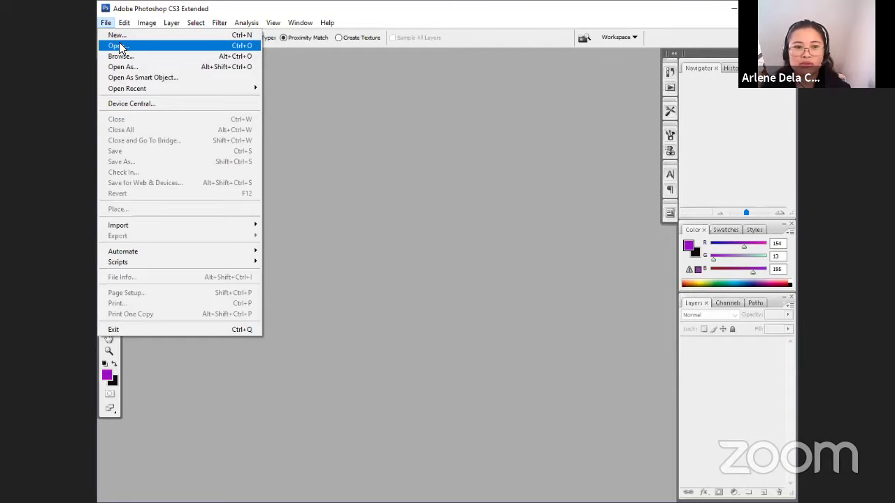
Step: Open DemoHulk and the IMG portrait photo from the VA > DEMO PHOTO.VID folder
click(119, 46)
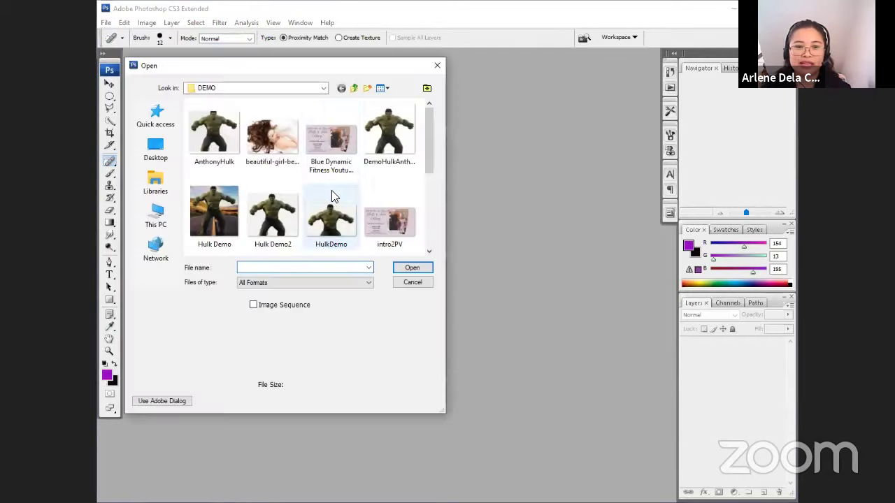
click(353, 89)
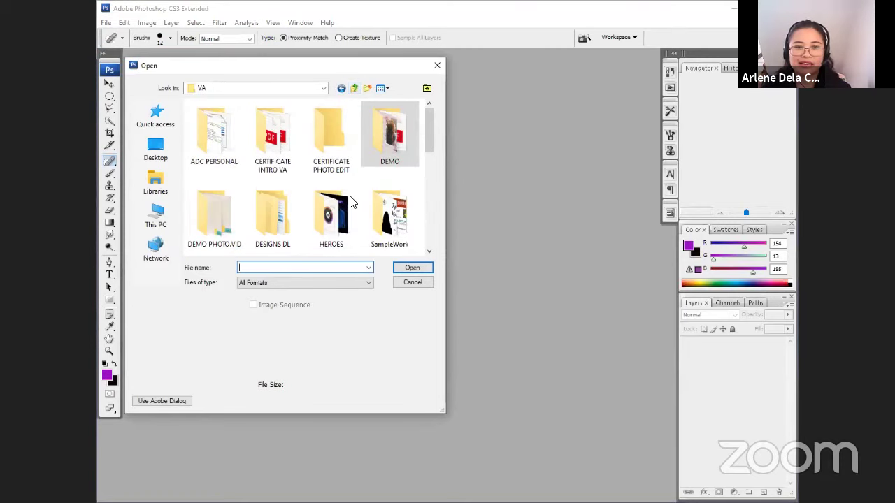
double_click(226, 224)
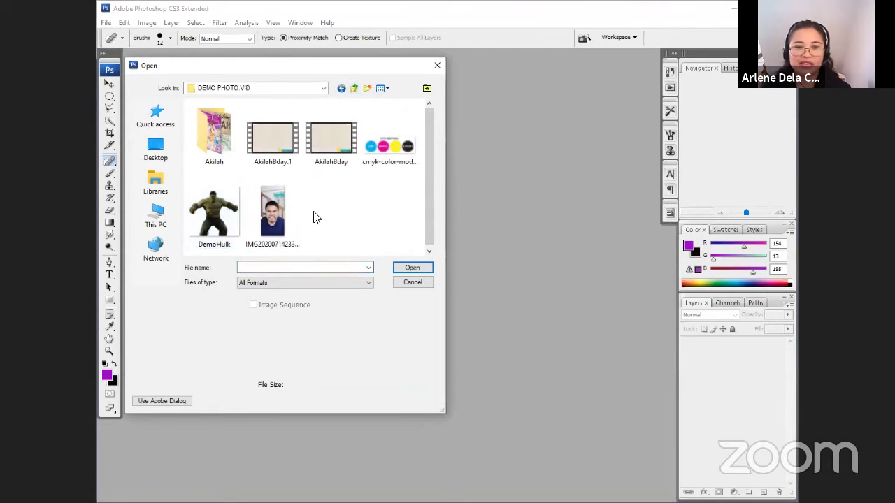
drag(315, 213, 204, 212)
click(413, 268)
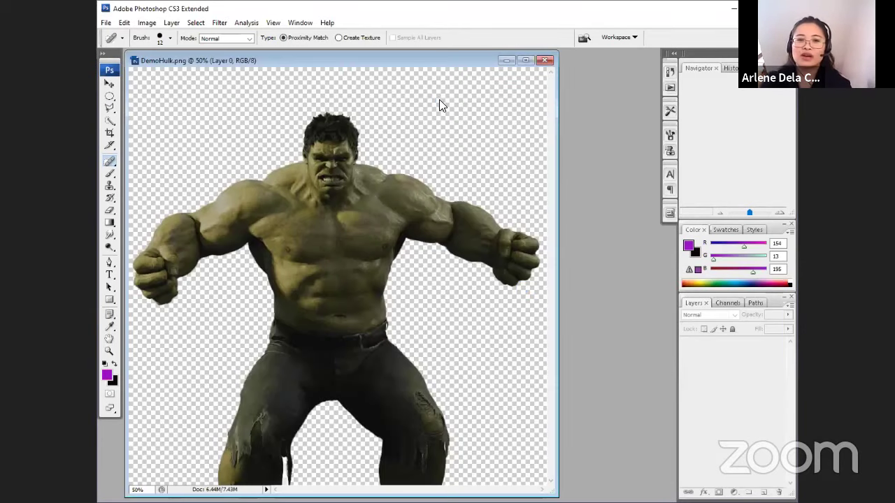
Step: Reposition the DemoHulk window and zoom to 300% on the Hulk's chest
drag(443, 62, 531, 60)
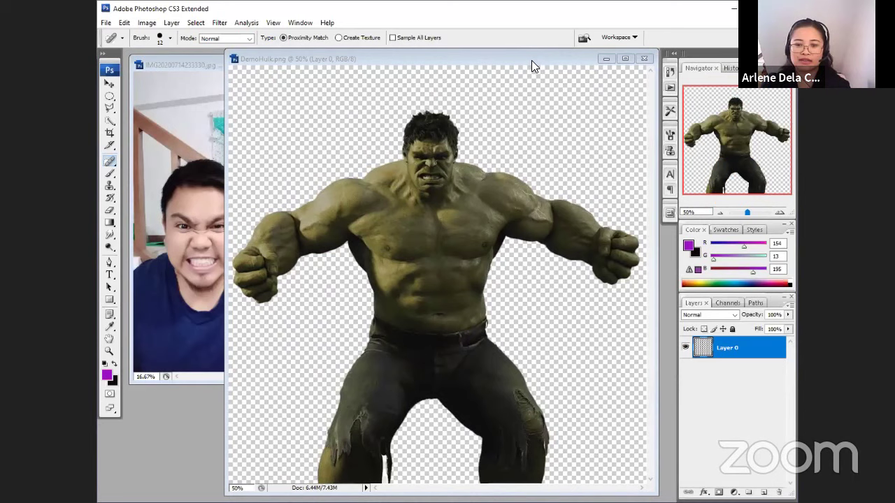
click(459, 61)
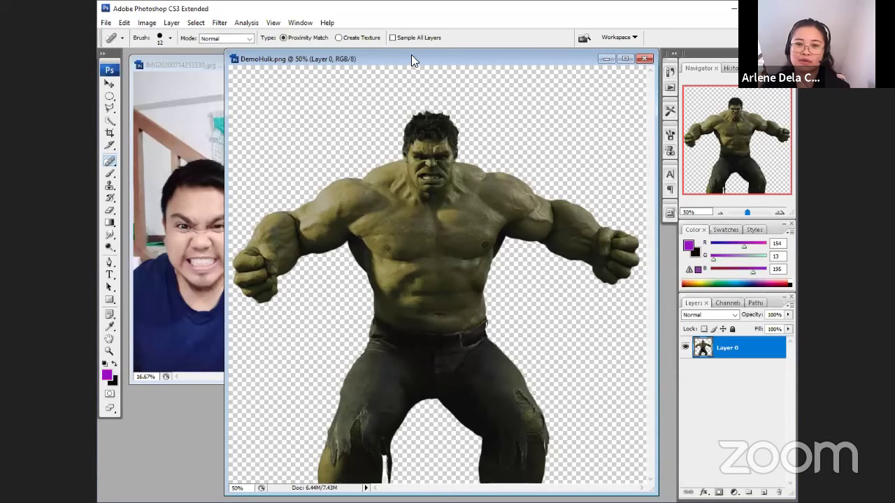
drag(418, 61, 429, 63)
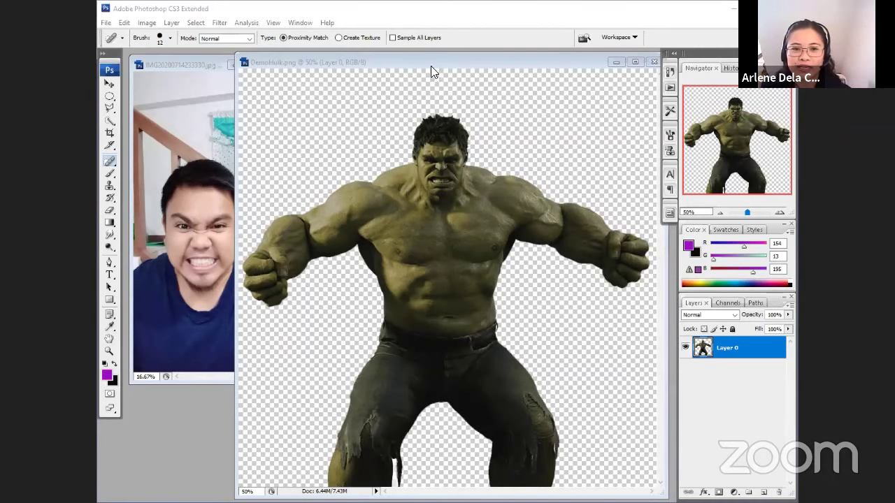
drag(430, 59, 423, 55)
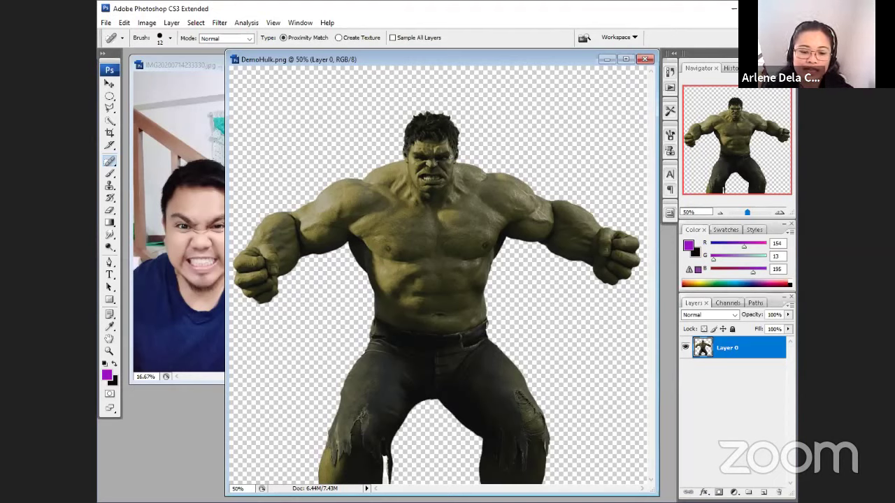
key(ctrl+plus)
key(ctrl+plus)
key(ctrl+plus)
key(ctrl+plus)
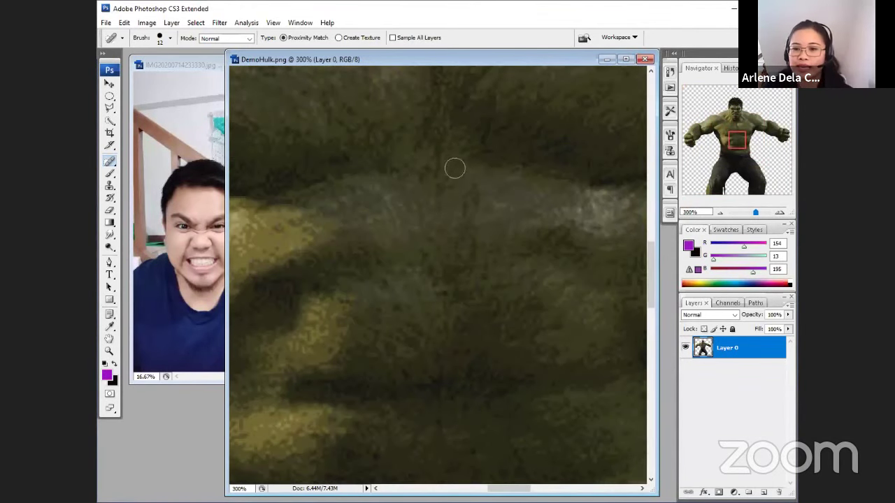
drag(650, 270, 653, 160)
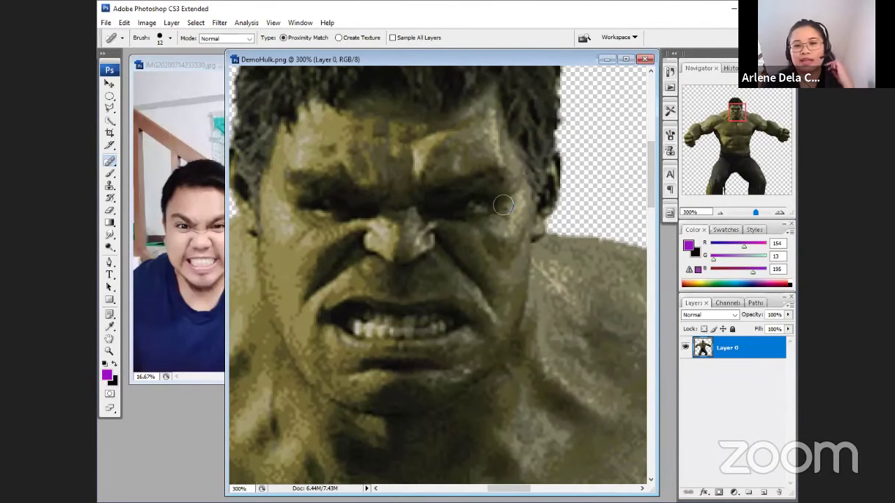
Step: Bring IMG20200714233330.jpg forward, widen its window and zoom it to 25%
click(168, 67)
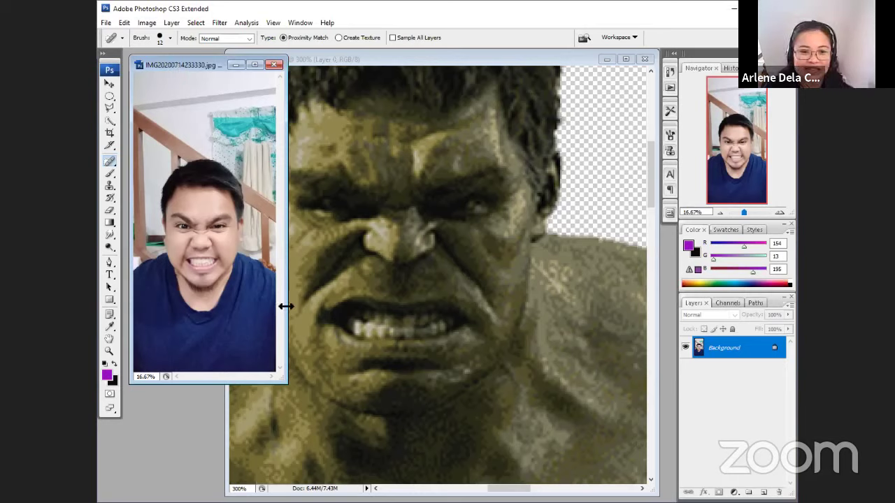
drag(286, 316, 371, 316)
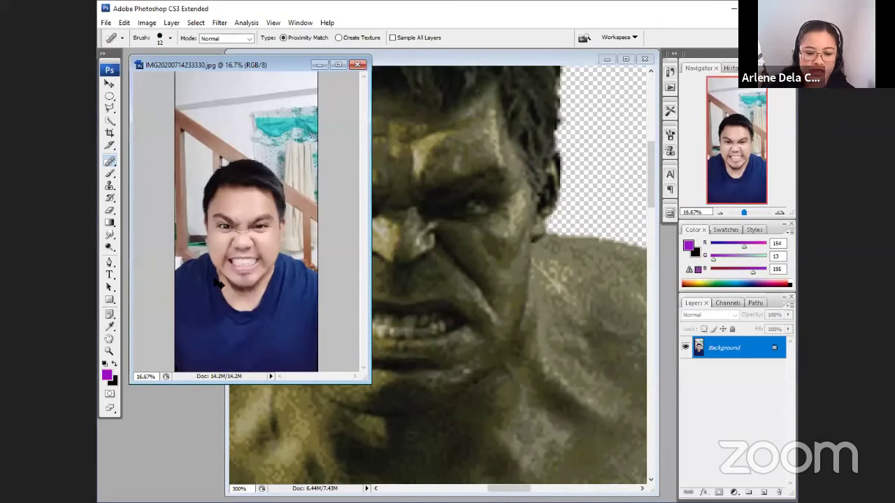
key(ctrl+plus)
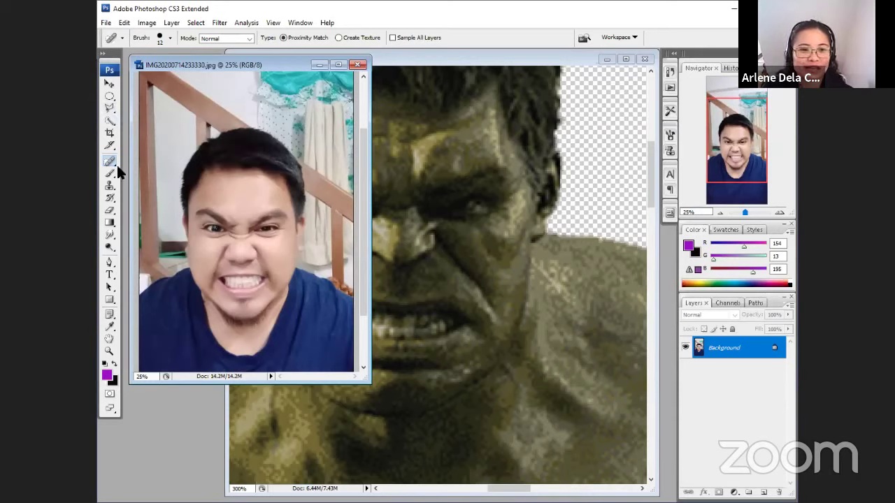
Step: Choose the Polygonal Lasso Tool from the lasso flyout
click(115, 111)
drag(115, 118, 165, 123)
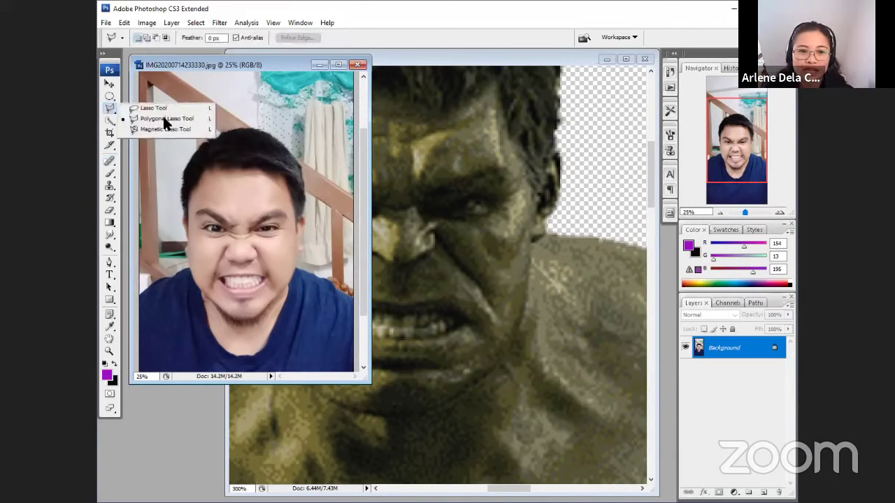
click(246, 203)
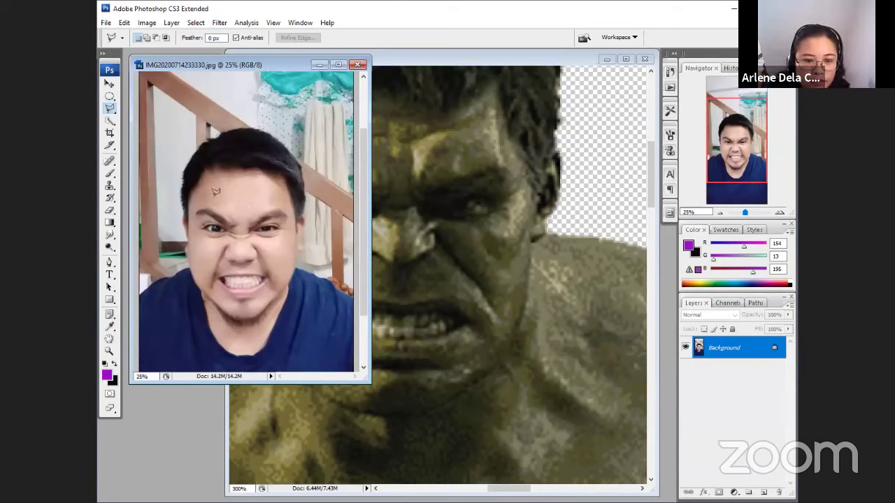
Step: Outline the face from eyebrows to chin with straight edges, then bring DemoHulk forward
click(212, 196)
click(241, 211)
click(268, 197)
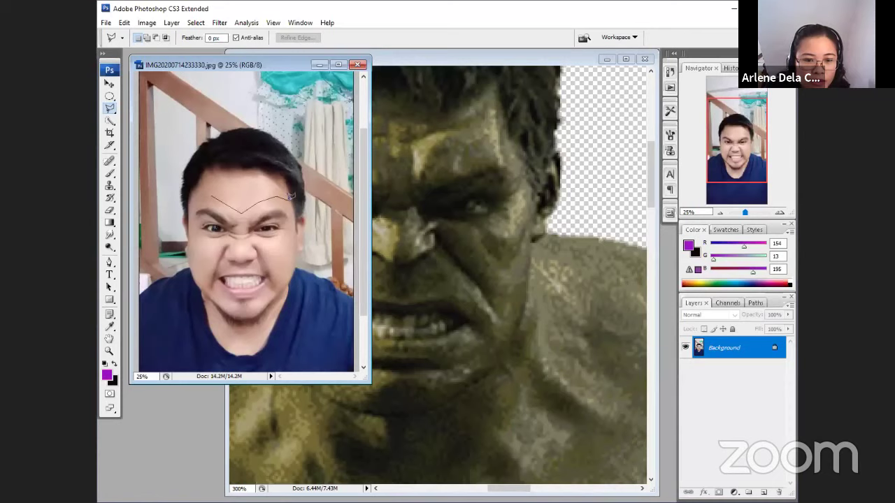
click(284, 198)
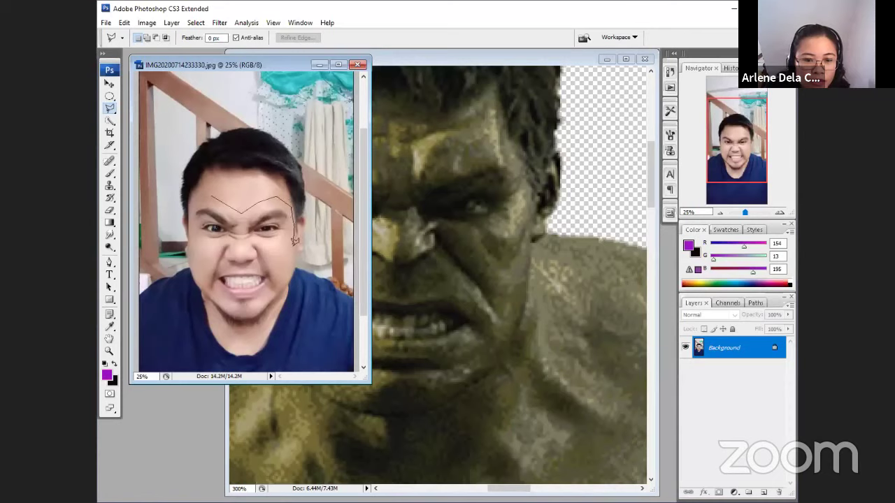
click(294, 247)
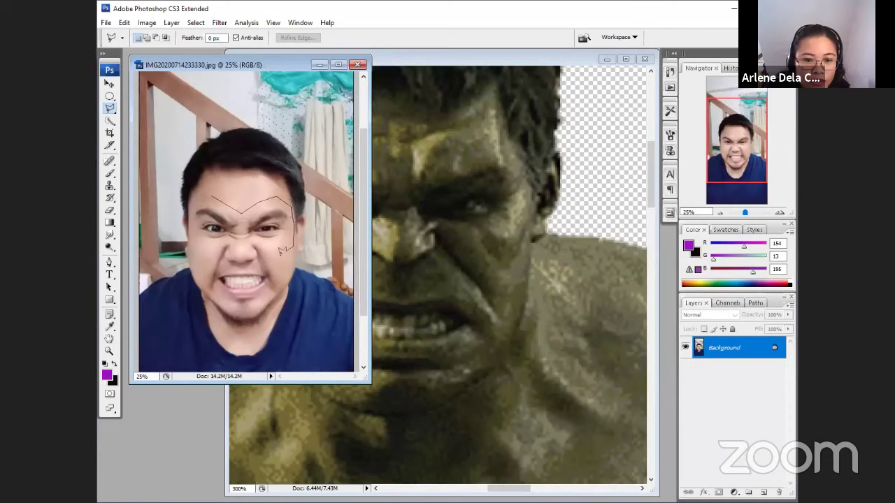
click(274, 289)
click(242, 314)
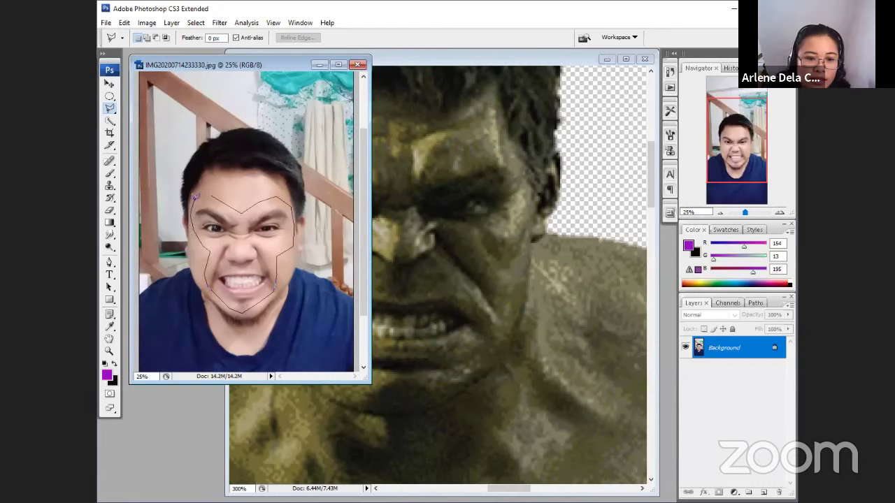
click(211, 192)
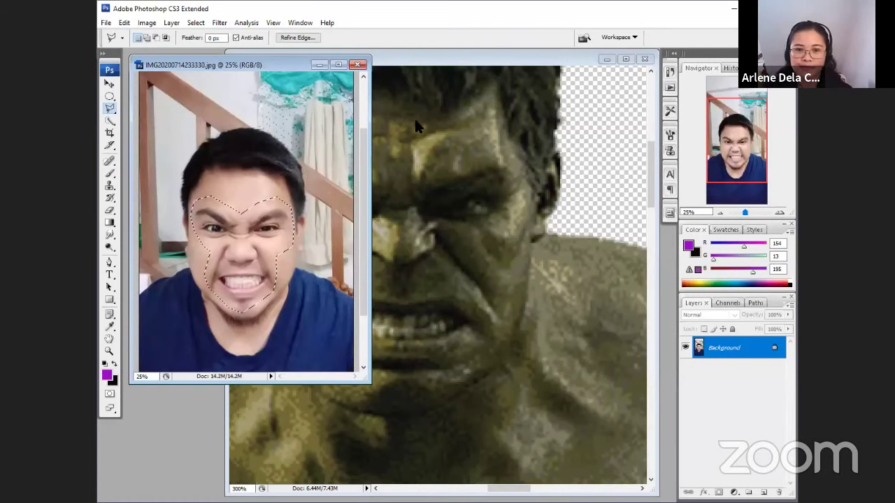
click(494, 59)
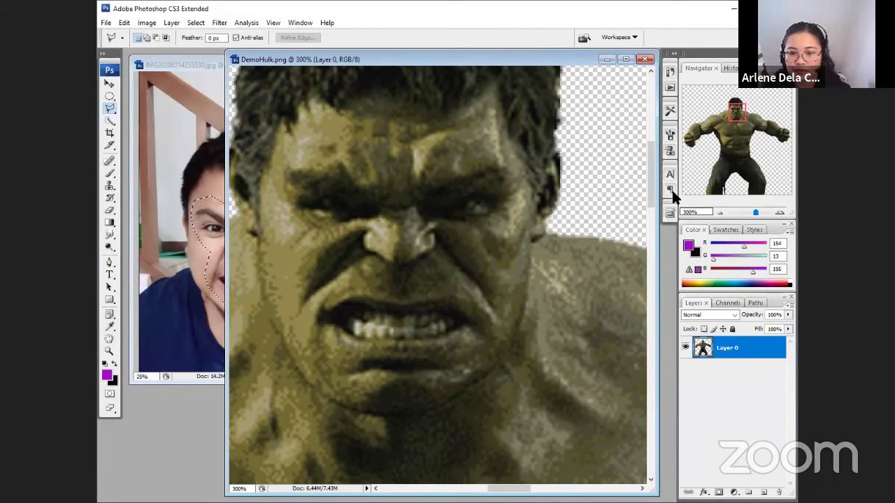
Step: Duplicate Layer 0, paste the face as Layer 1, zoom to 50% and enter Free Transform
mouse_move(651, 183)
mouse_down()
mouse_move(651, 194)
mouse_move(653, 176)
mouse_move(653, 189)
mouse_up()
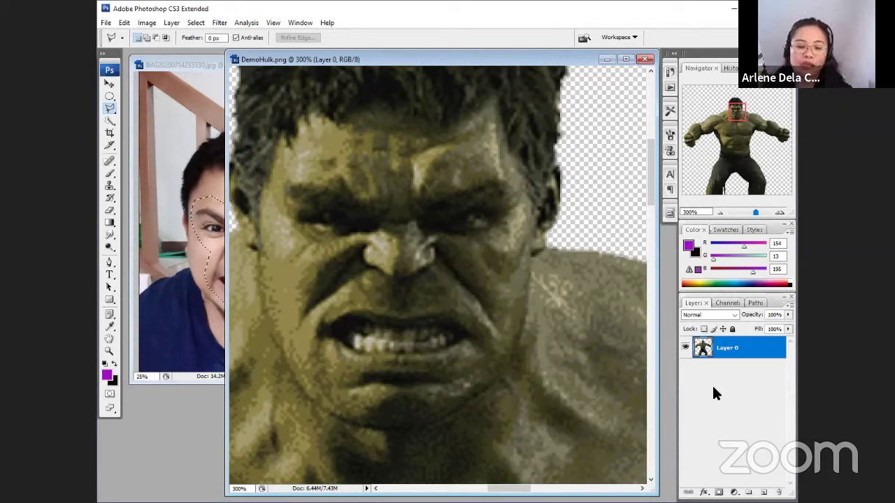
key(ctrl+j)
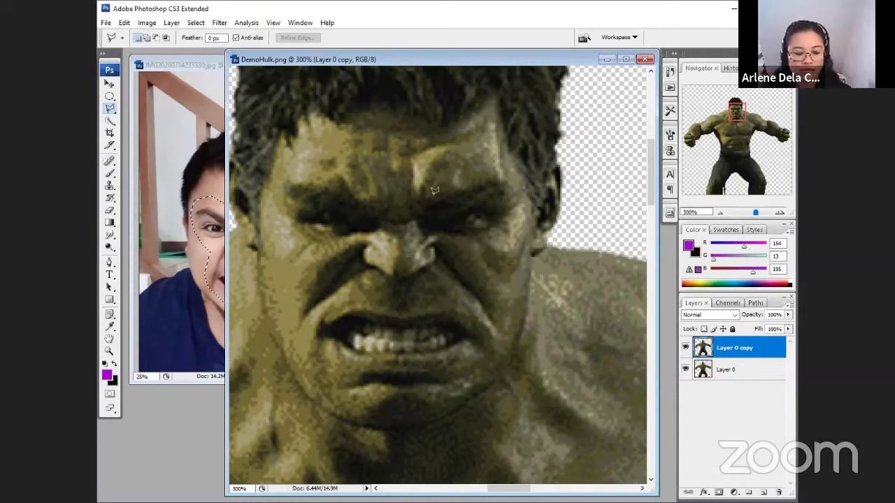
key(ctrl+v)
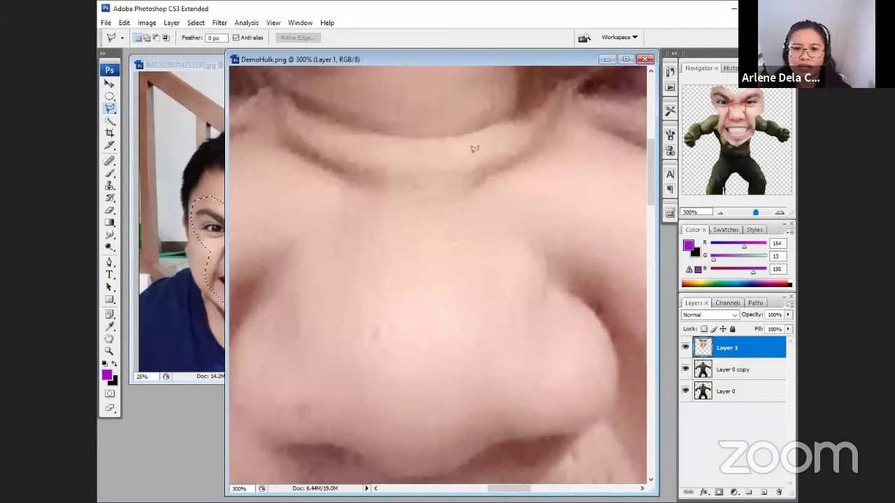
key(ctrl+minus)
key(ctrl+minus)
key(ctrl+minus)
key(ctrl+minus)
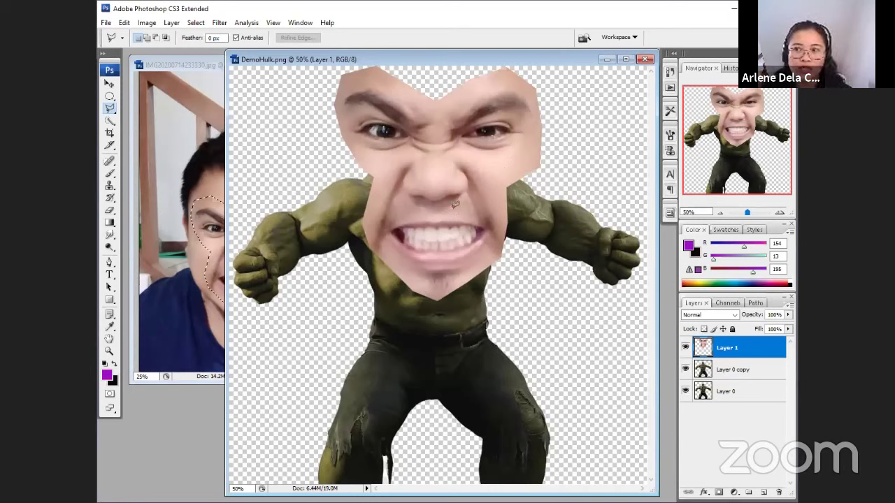
key(ctrl+t)
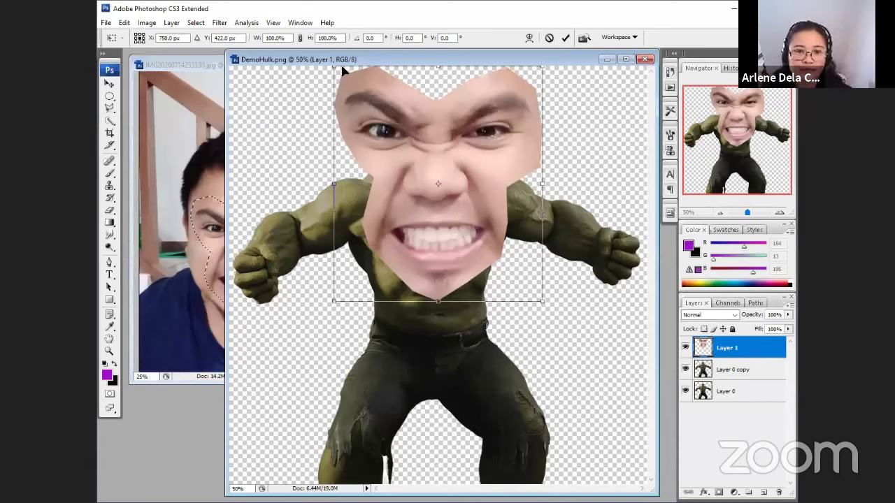
Step: Shrink the pasted face over the Hulk's face, zoom to 200%, and transform it again with the Move Tool
drag(334, 64, 420, 164)
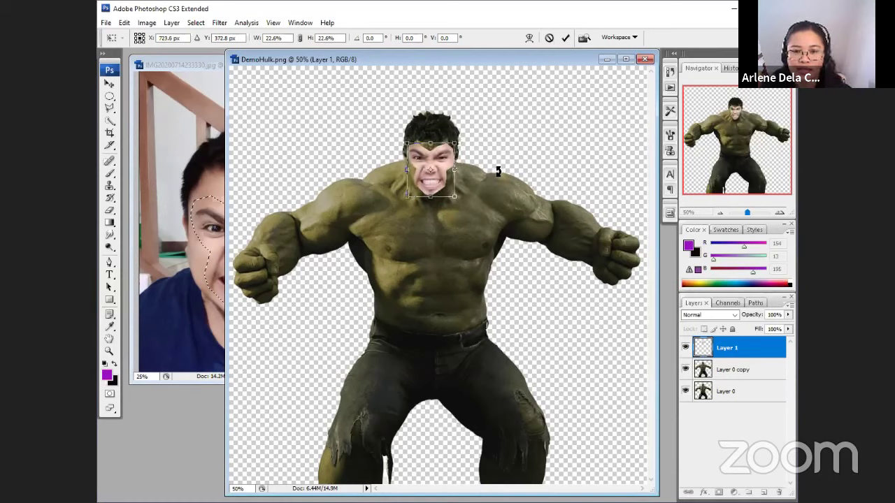
key(Return)
key(l)
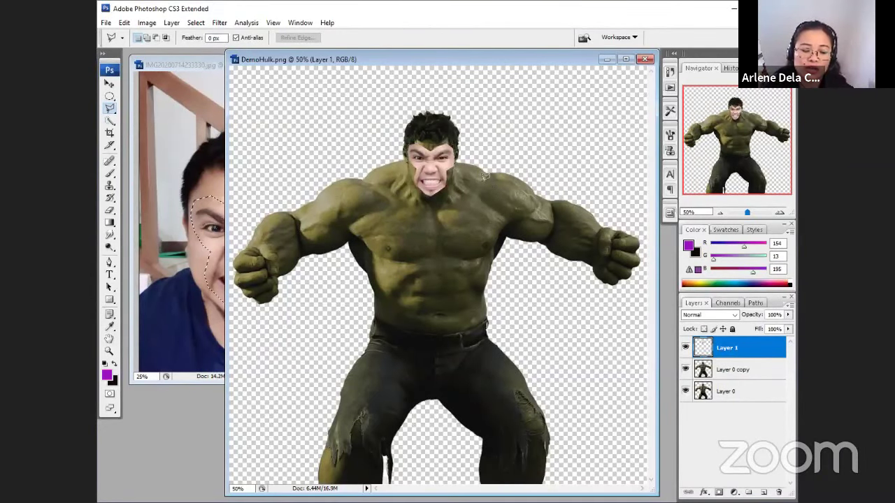
key(ctrl+plus)
key(ctrl+plus)
key(ctrl+plus)
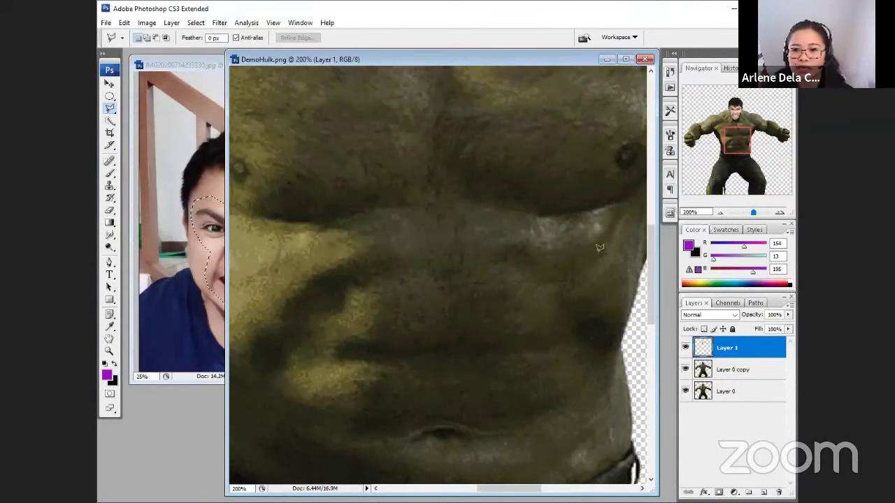
scroll(359, 294, up, 10)
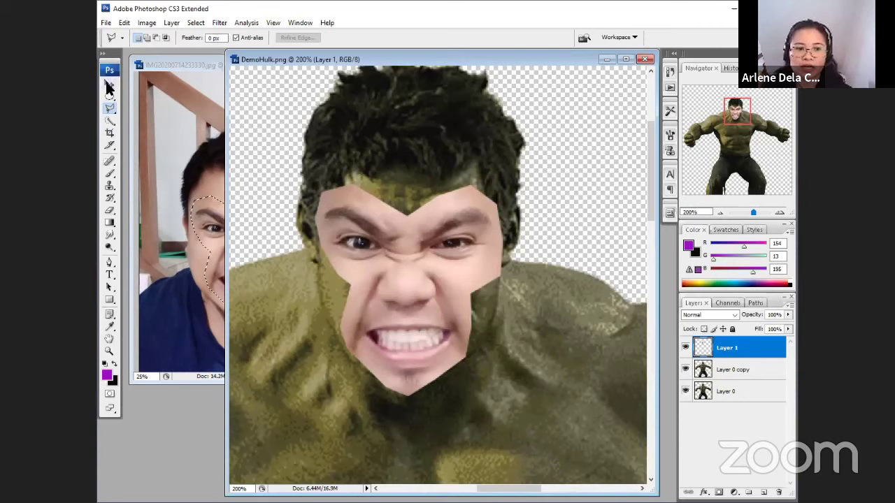
click(108, 84)
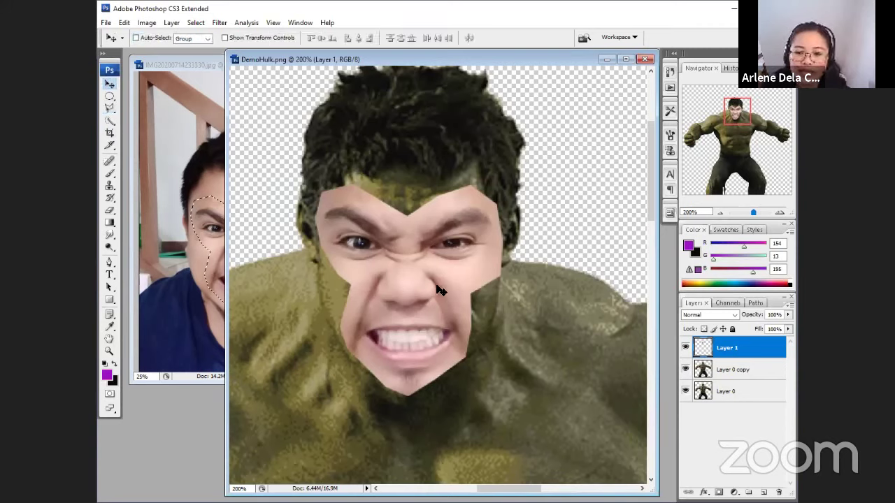
key(ctrl+t)
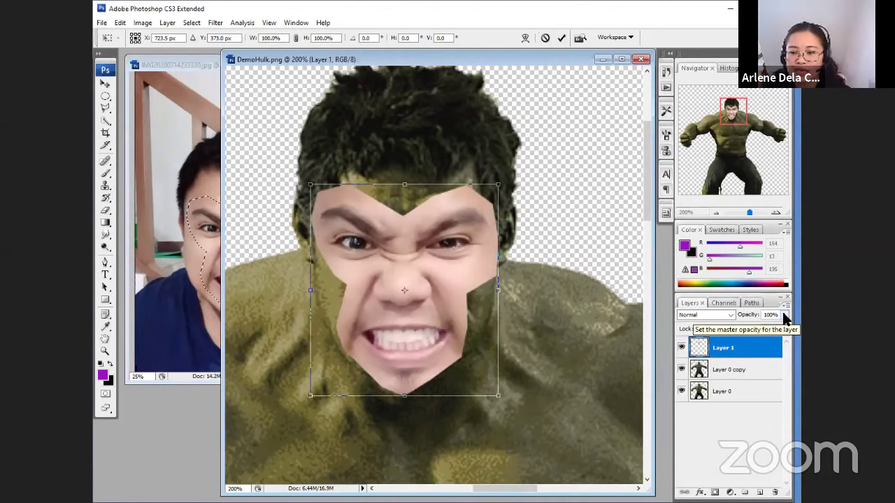
Step: Make Layer 1 semi-transparent, then reposition and enlarge the face over the Hulk's features
drag(785, 314, 761, 326)
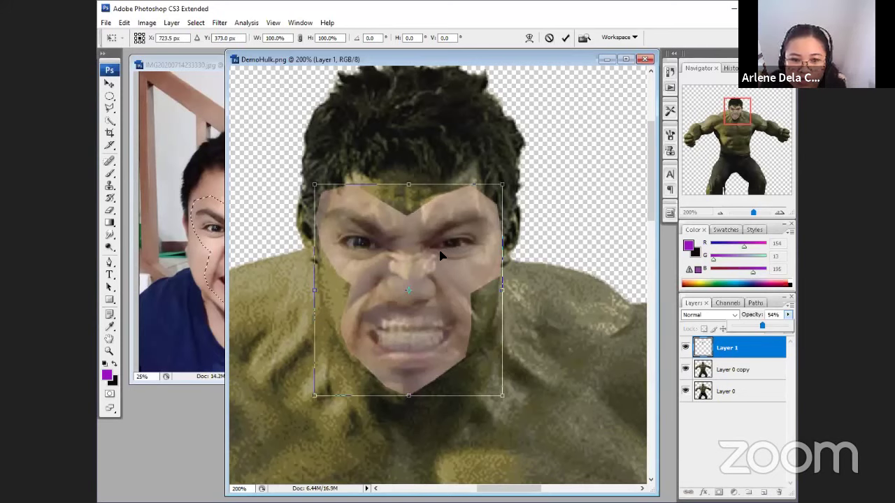
mouse_move(435, 252)
mouse_down()
mouse_move(465, 276)
mouse_move(441, 259)
mouse_up()
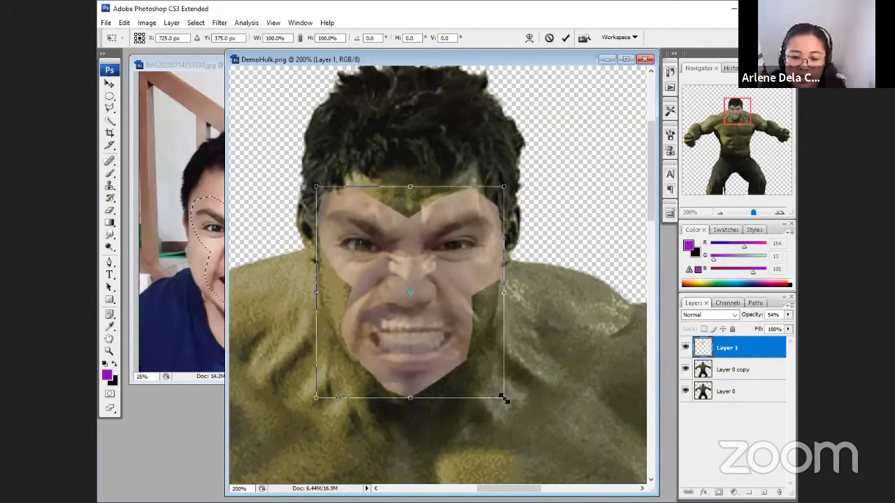
drag(501, 396, 503, 365)
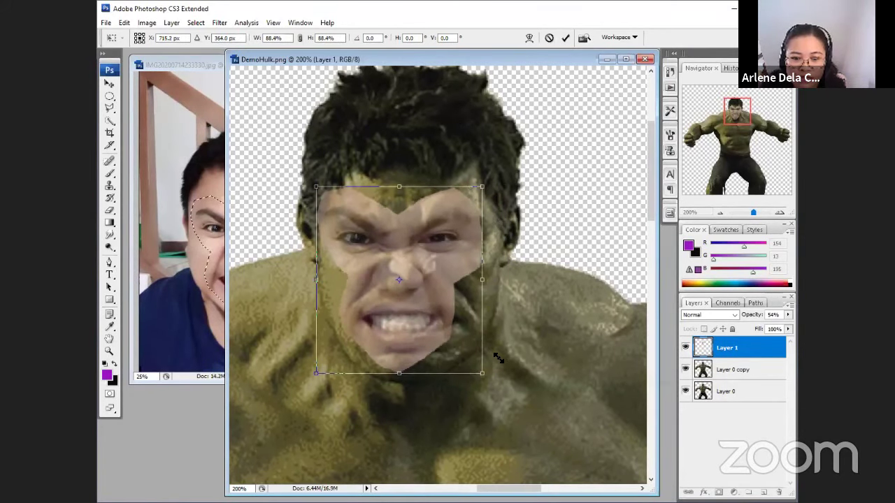
mouse_move(440, 265)
mouse_down()
mouse_move(458, 269)
mouse_move(455, 261)
mouse_up()
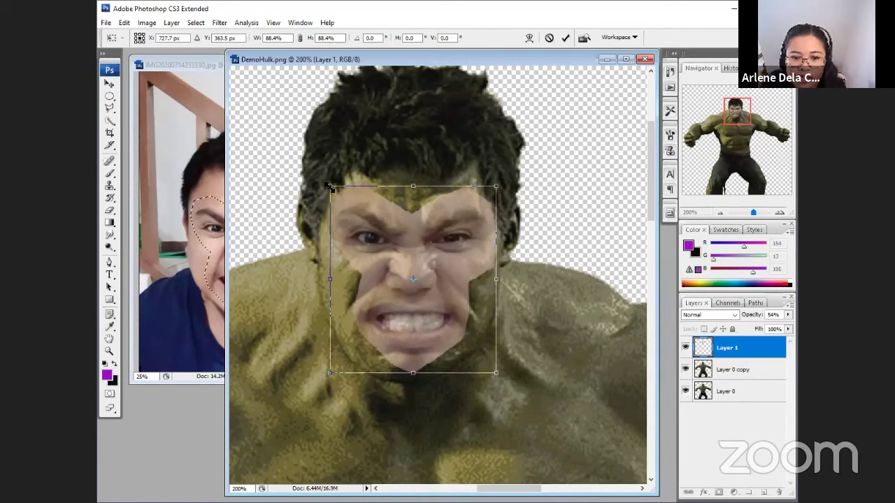
drag(330, 187, 325, 182)
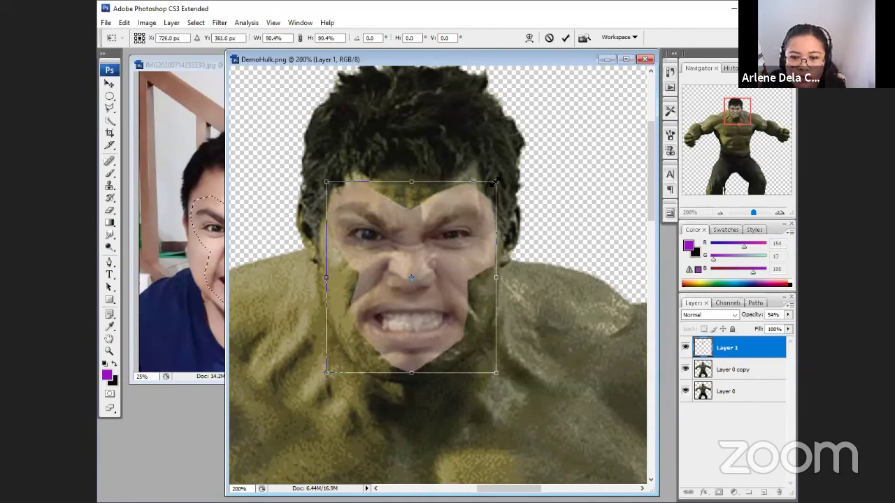
drag(495, 181, 498, 178)
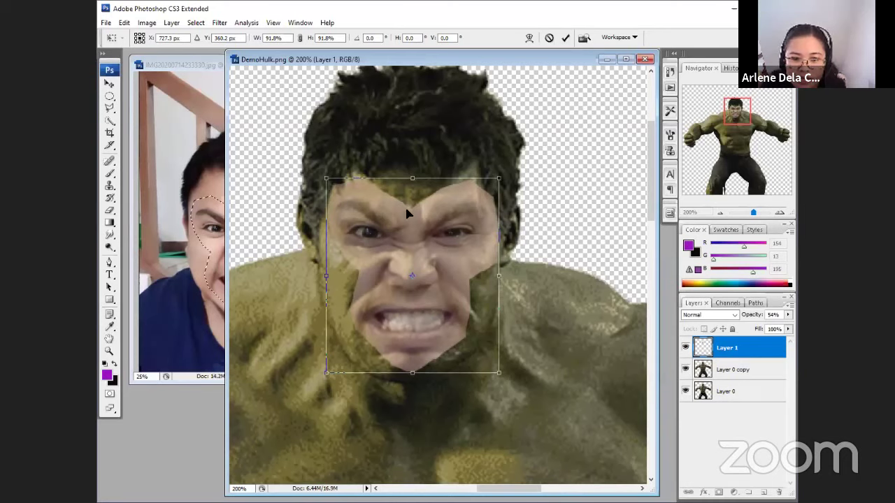
Step: Fit the face's height and width to about 95%×89%, apply it, and restore 100% opacity
drag(414, 179, 414, 182)
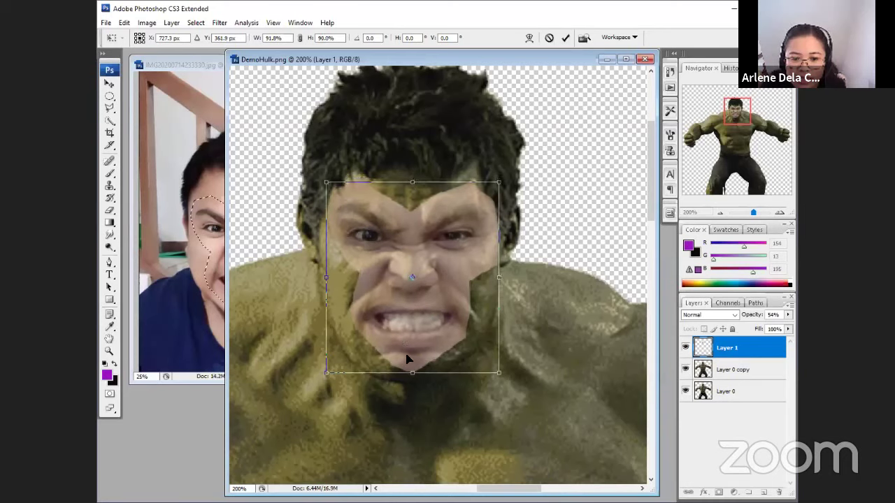
drag(412, 374, 413, 372)
drag(325, 277, 322, 277)
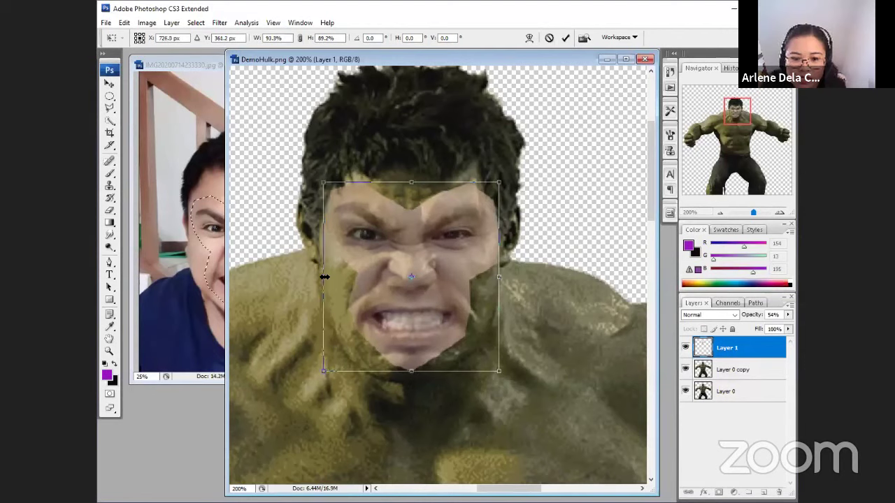
drag(499, 278, 459, 265)
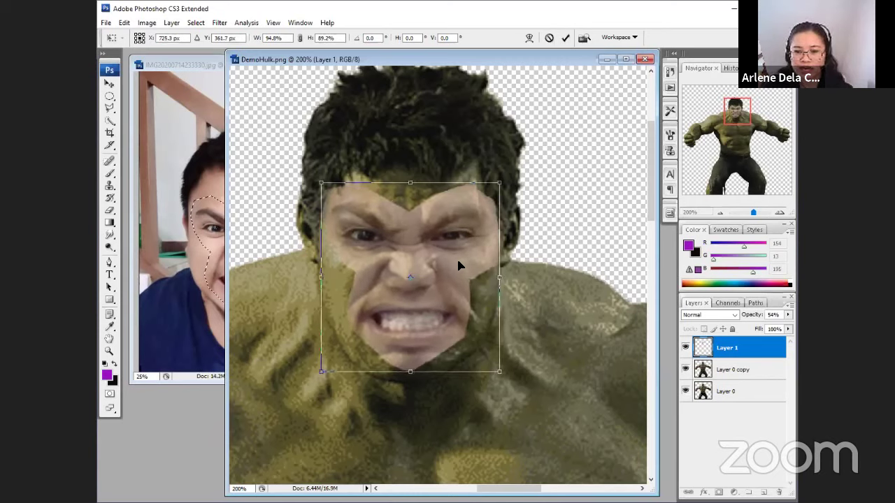
key(Return)
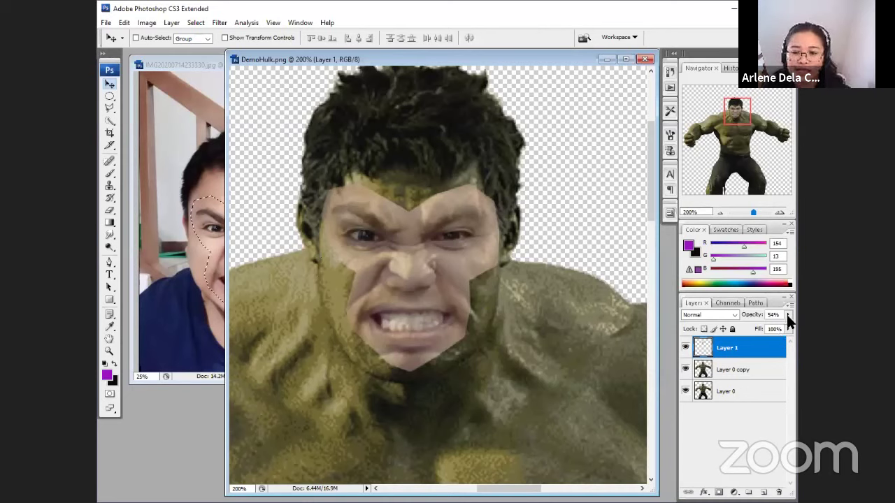
drag(788, 314, 786, 333)
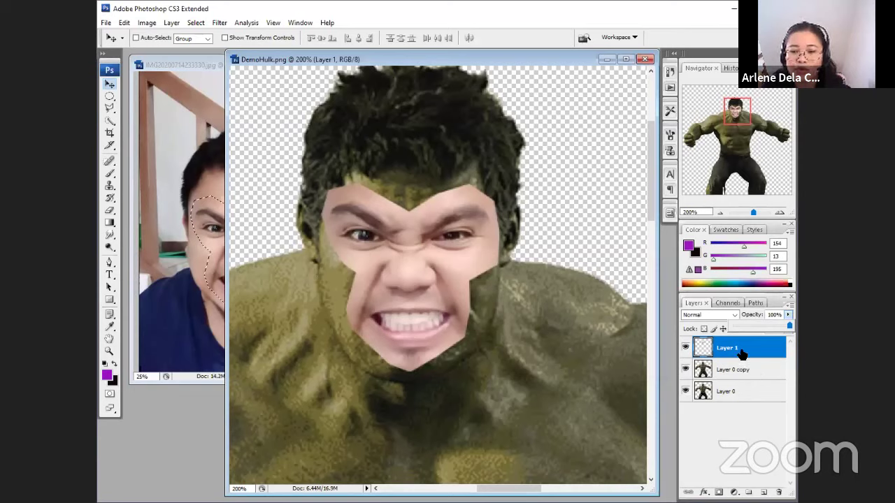
click(704, 350)
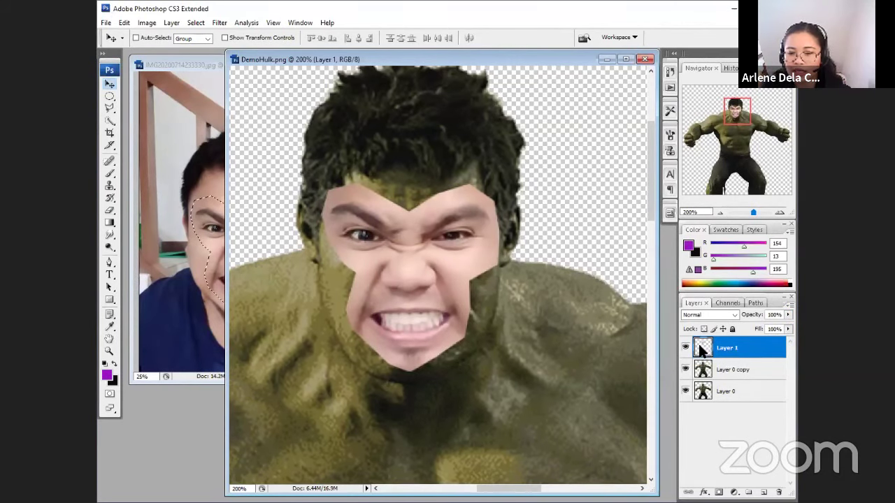
Step: Load Layer 1's face pixels as a selection and contract it by 6 pixels
right_click(701, 350)
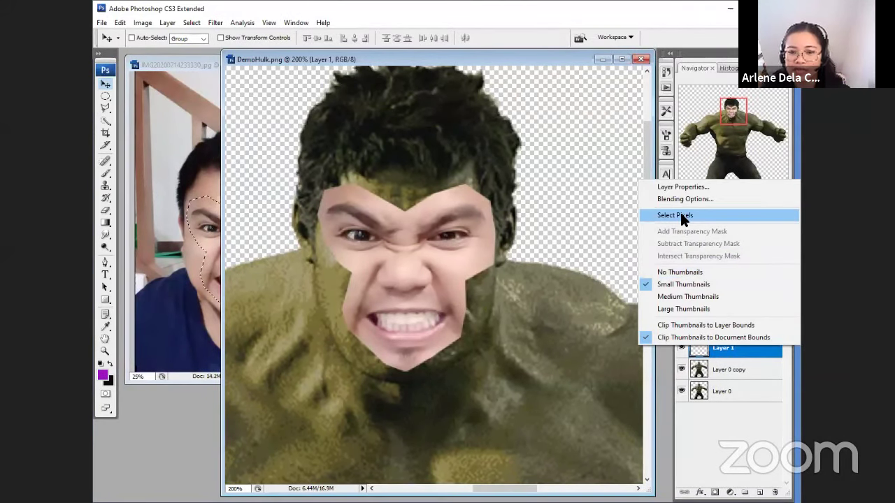
click(677, 216)
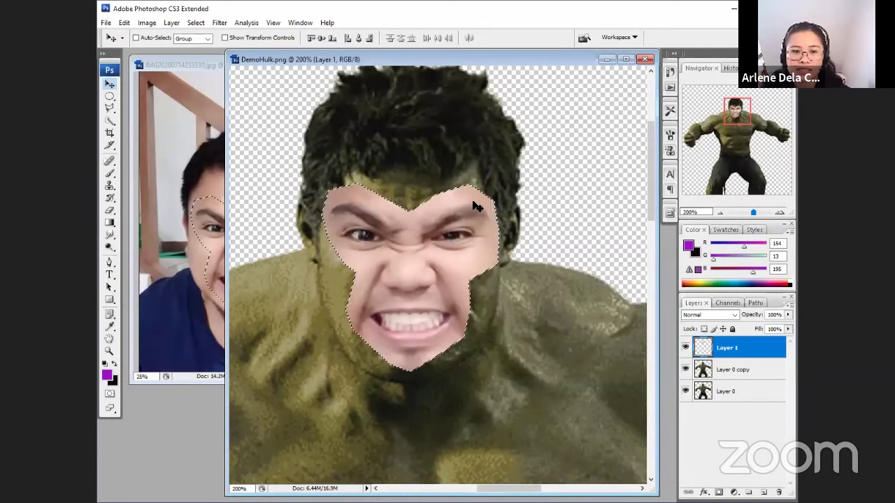
click(197, 22)
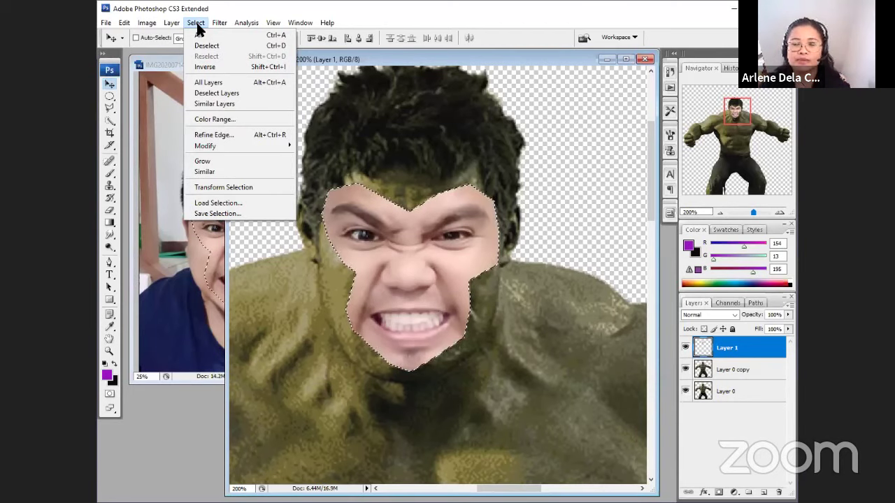
mouse_move(213, 150)
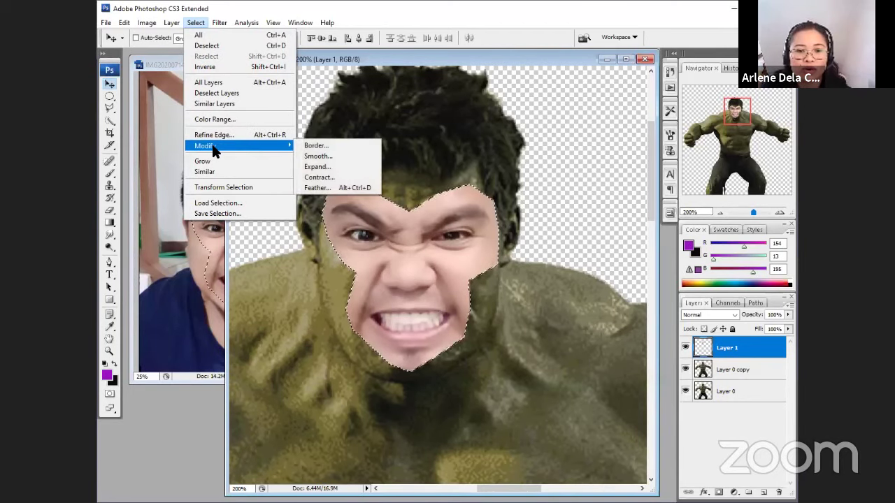
click(336, 179)
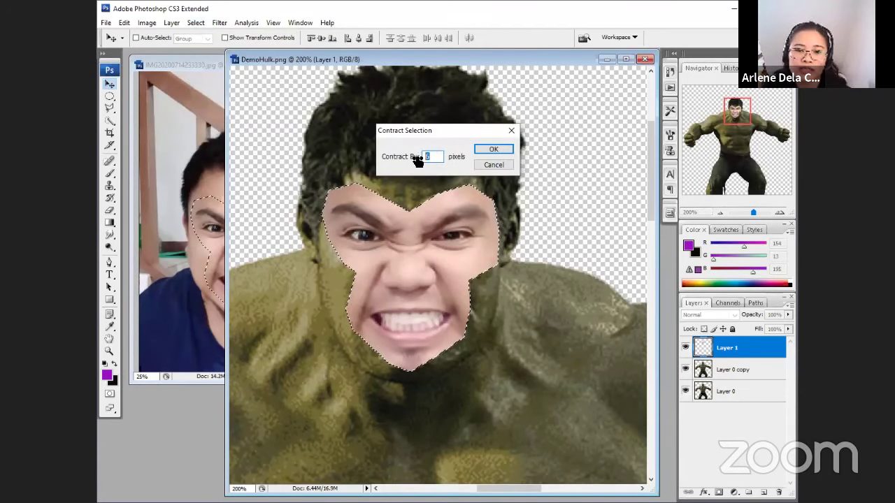
click(493, 149)
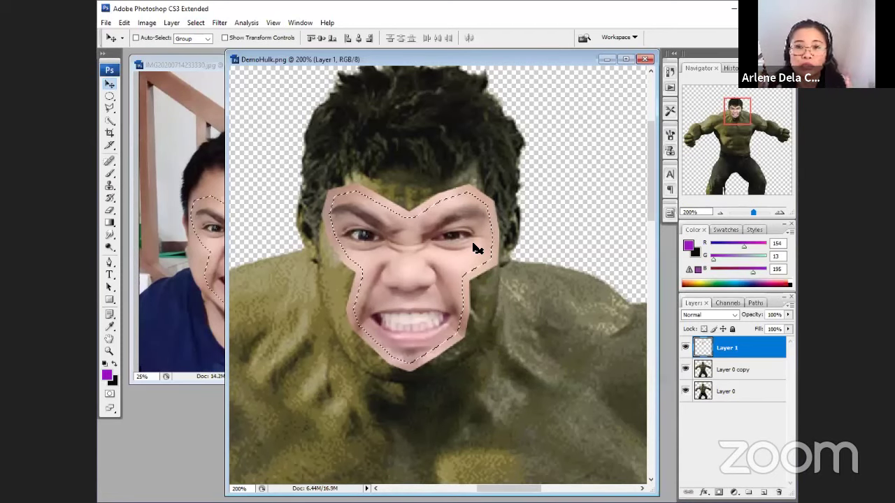
Step: Hide Layer 1, delete the selected Hulk face from Layer 0 copy, then show all layers and reselect Layer 1
click(685, 348)
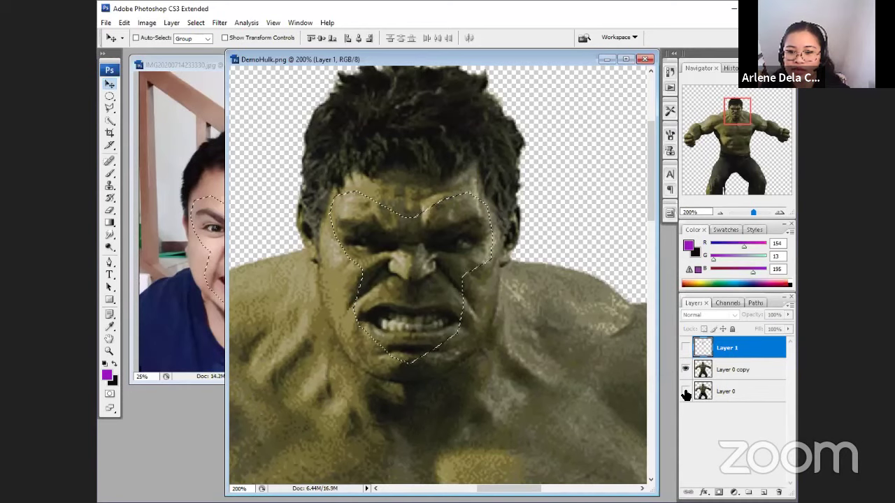
click(731, 370)
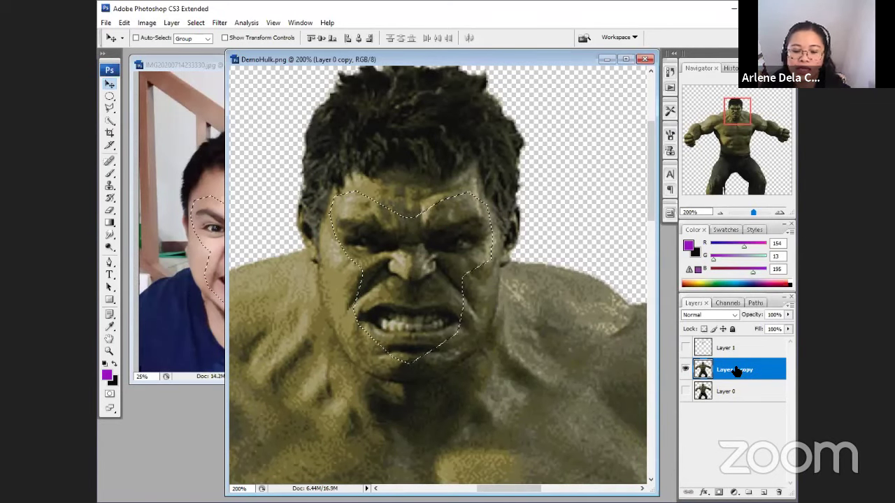
key(Delete)
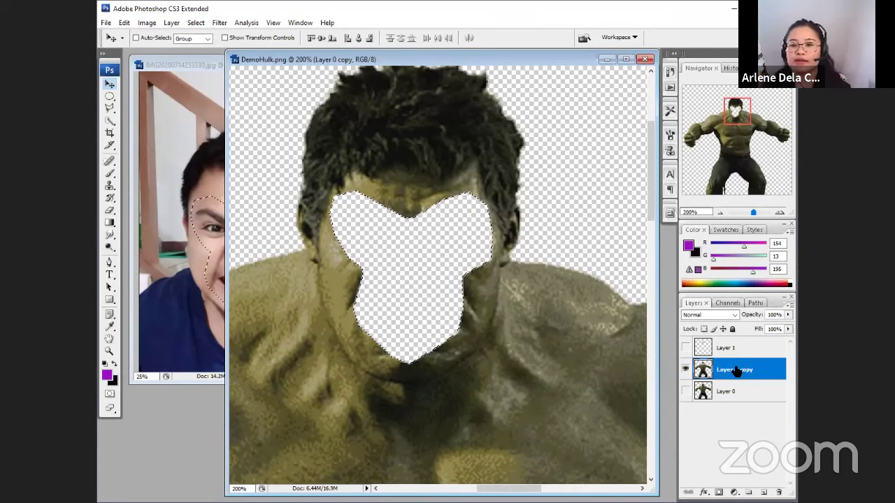
click(685, 348)
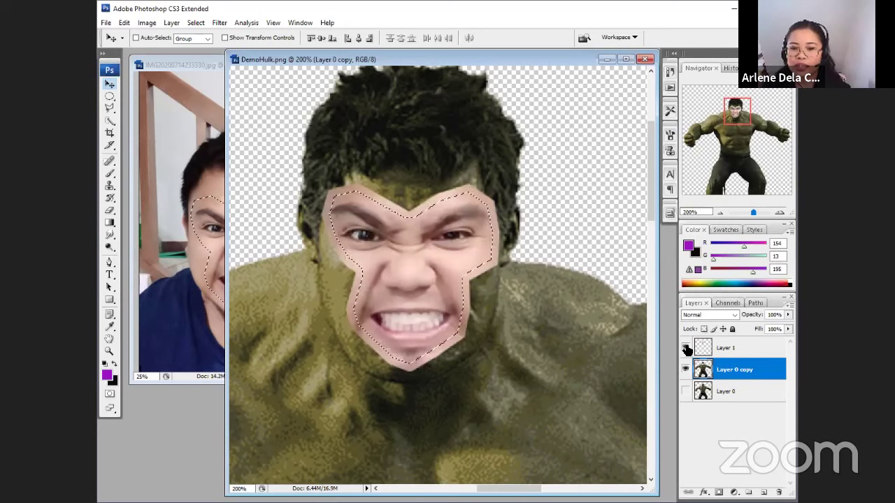
click(685, 391)
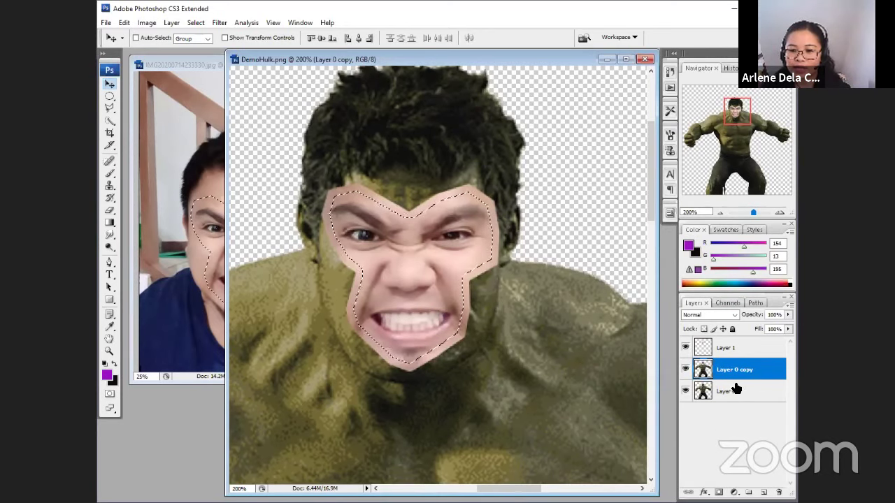
click(739, 351)
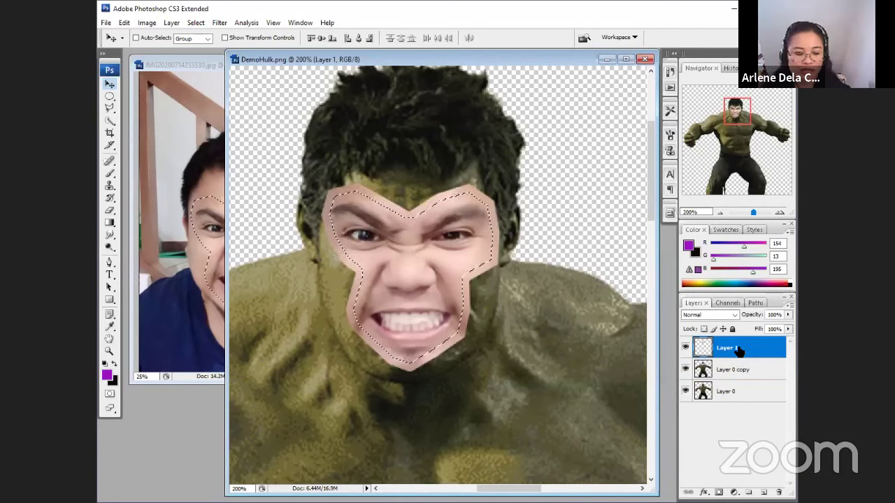
Step: Auto-blend Layer 1 with Layer 0 copy to match the skin tones
shift+click(745, 369)
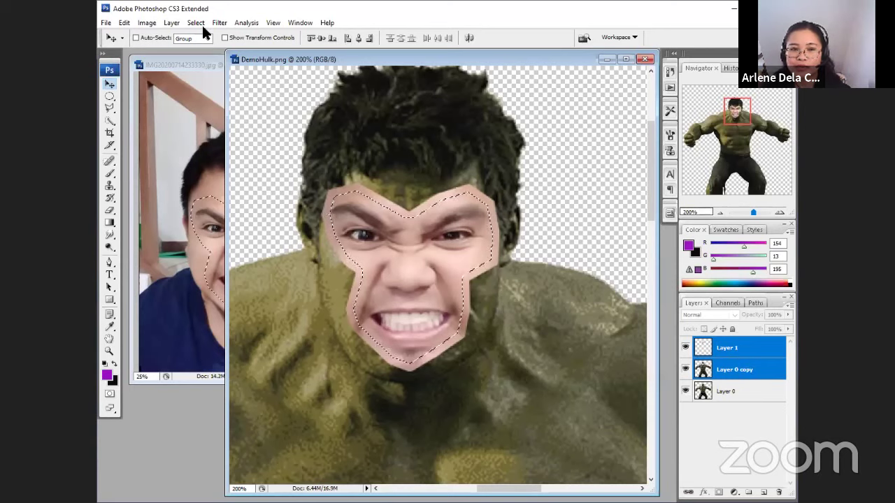
click(125, 23)
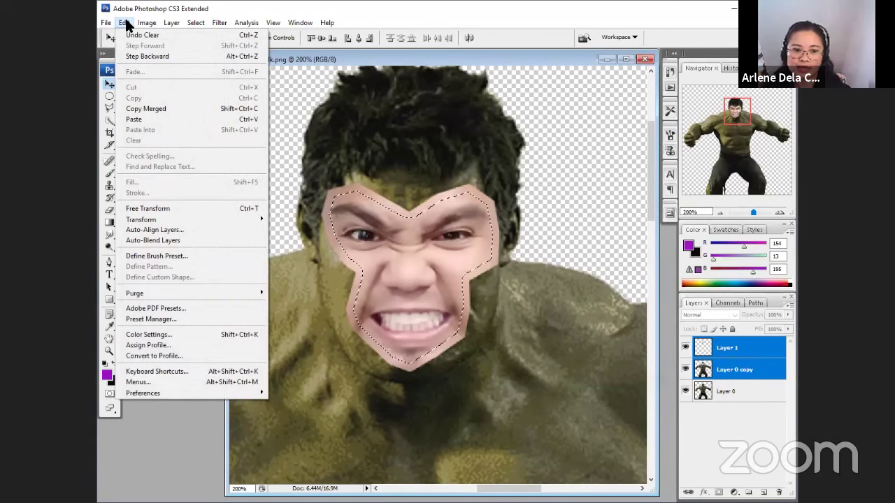
click(185, 242)
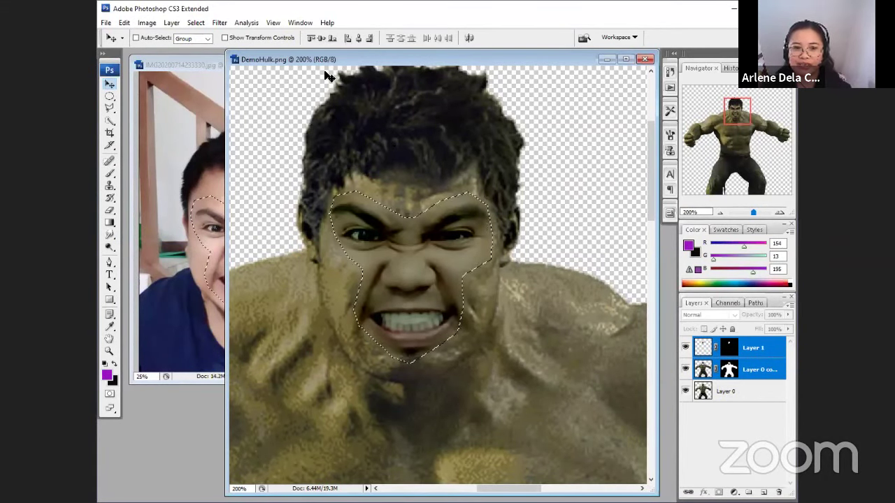
Step: Deselect the face selection, then open and dismiss the Filter menu without applying anything
click(274, 23)
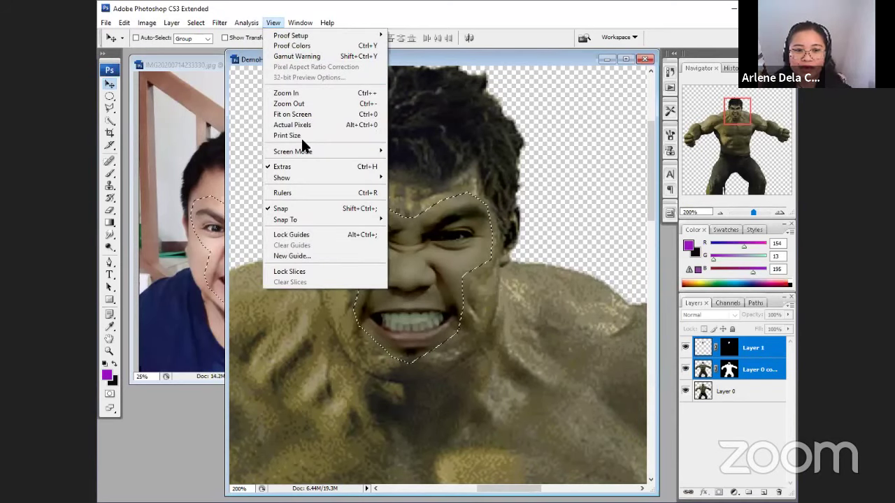
mouse_move(219, 24)
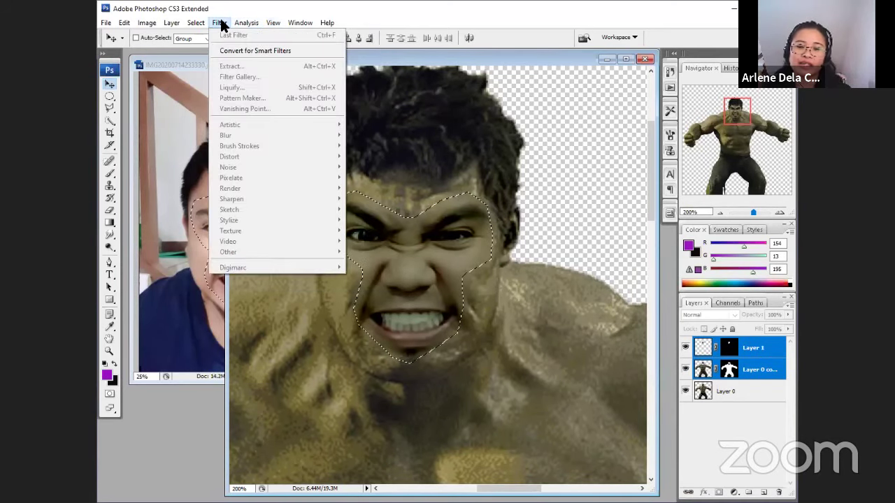
mouse_move(300, 23)
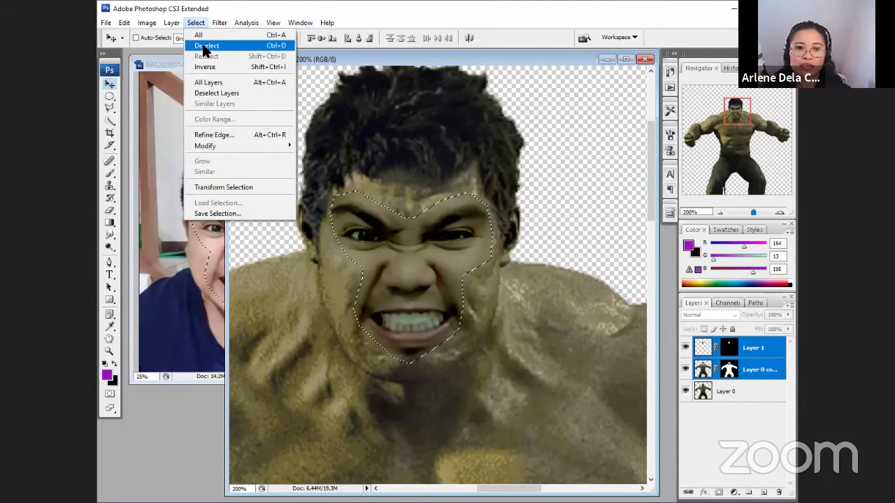
click(208, 46)
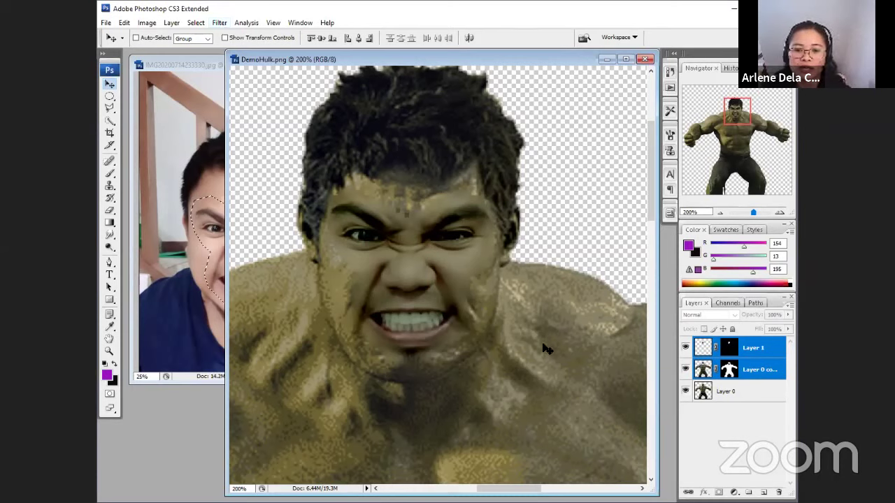
click(217, 23)
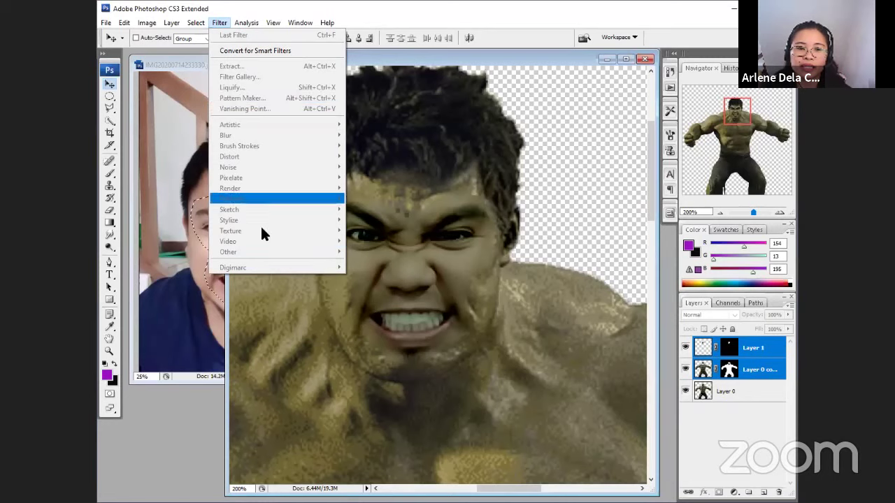
click(733, 438)
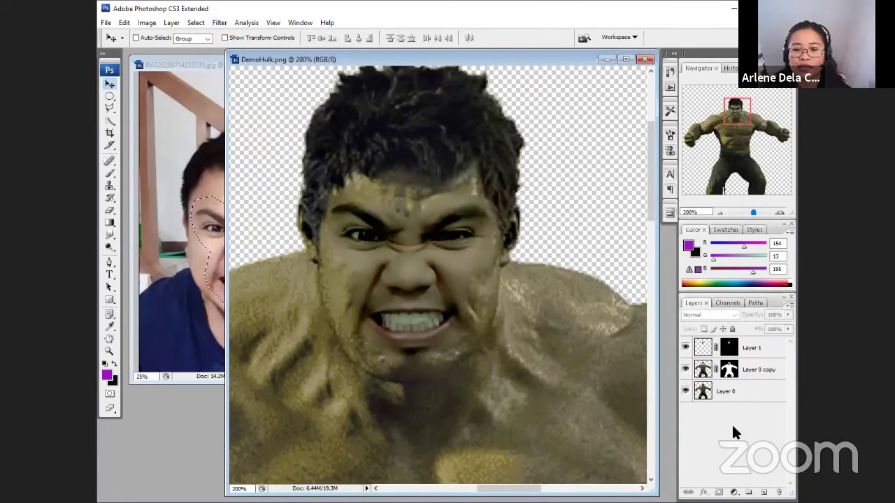
Step: Merge Layer 0, Layer 0 copy and Layer 1 into a single layer
click(745, 390)
shift+click(746, 370)
shift+click(752, 350)
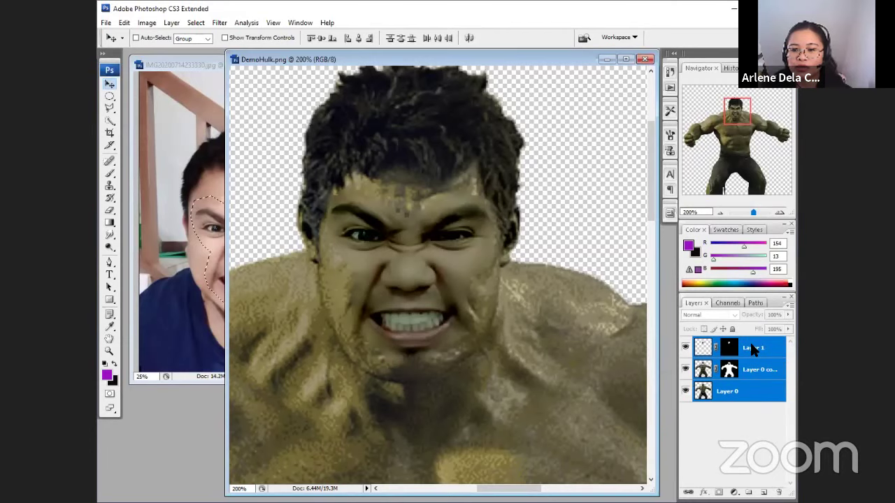
right_click(754, 349)
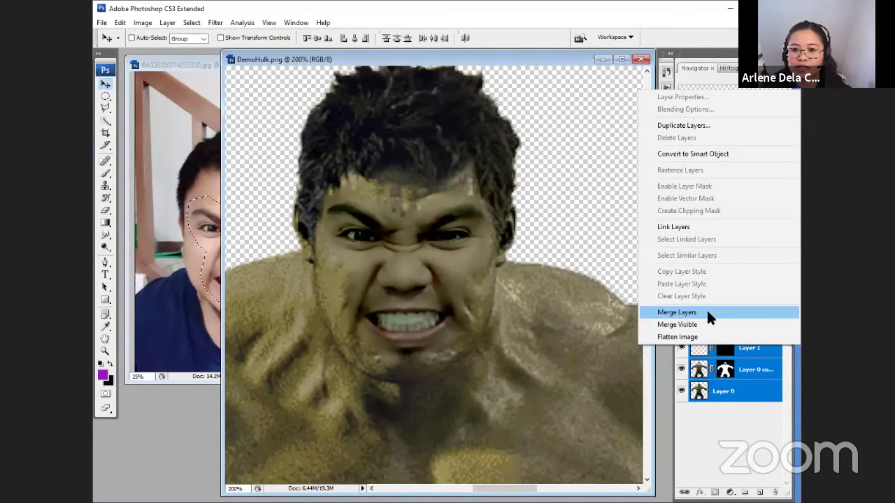
click(708, 314)
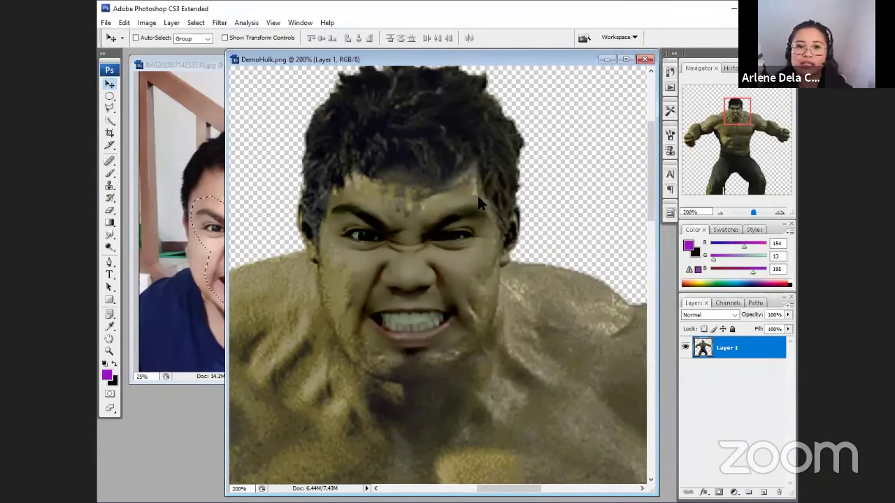
Step: Apply Filter > Artistic > Film Grain with a slightly adjusted Grain amount
click(218, 23)
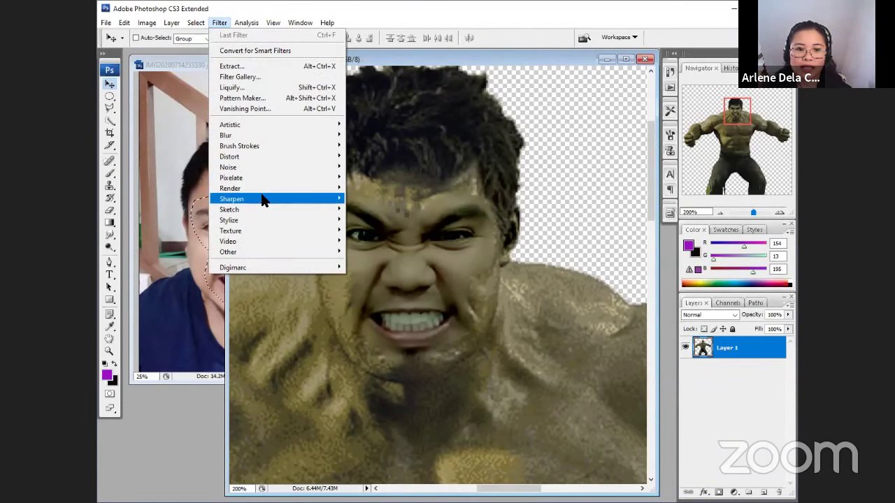
mouse_move(271, 140)
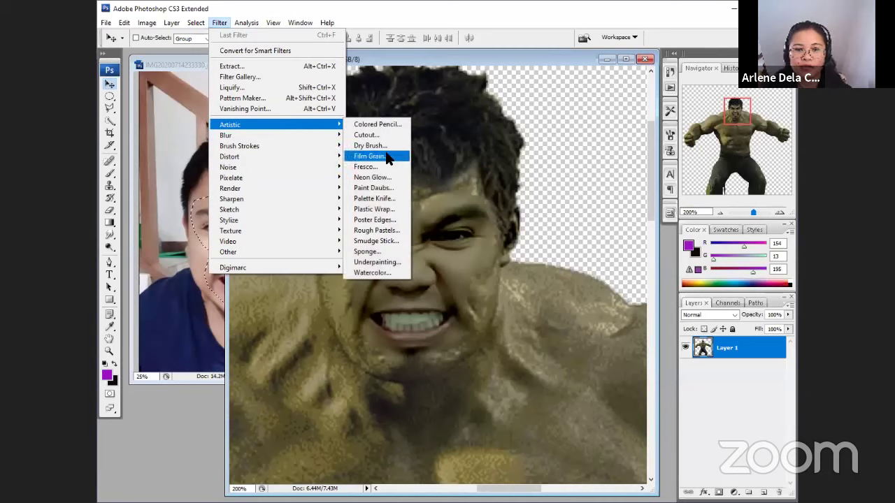
click(388, 158)
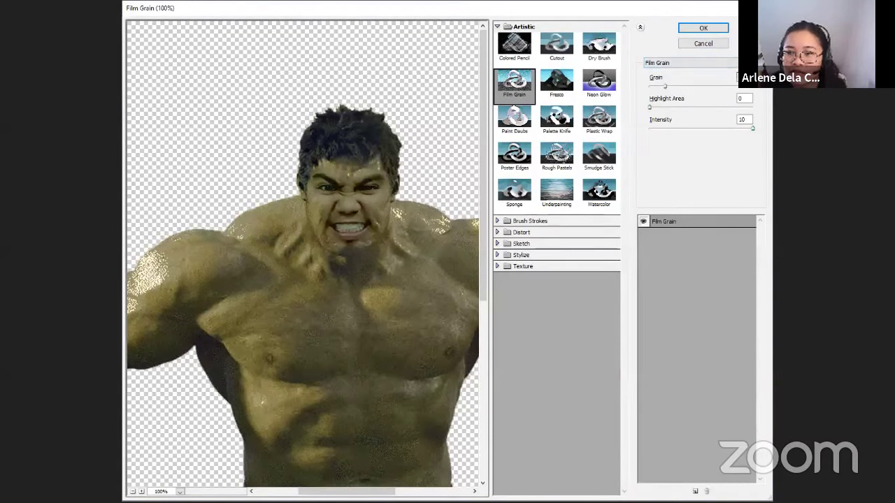
key(Down)
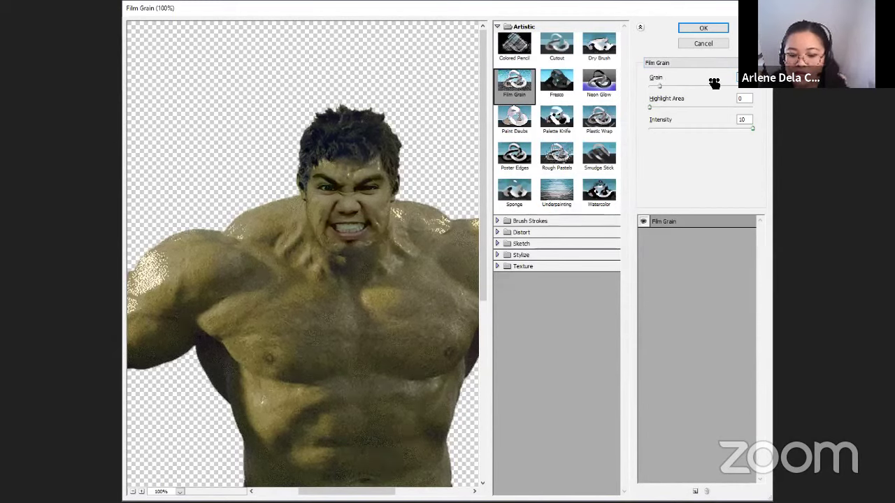
key(Up)
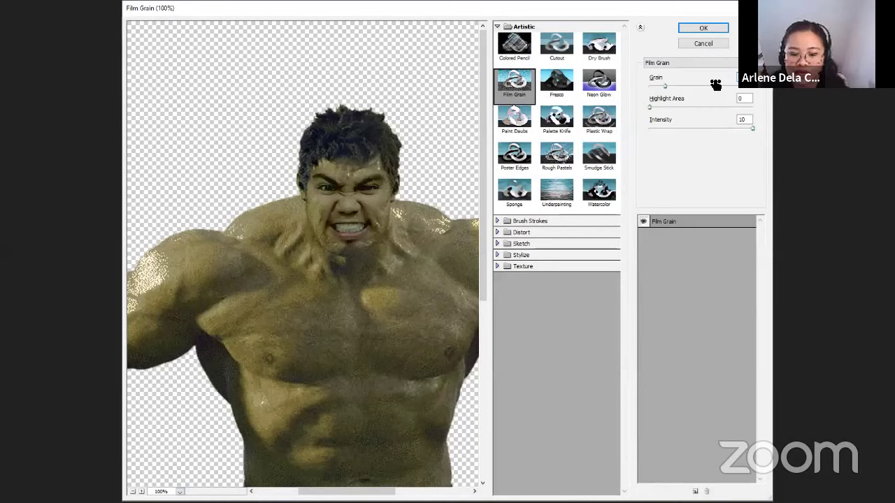
key(Up)
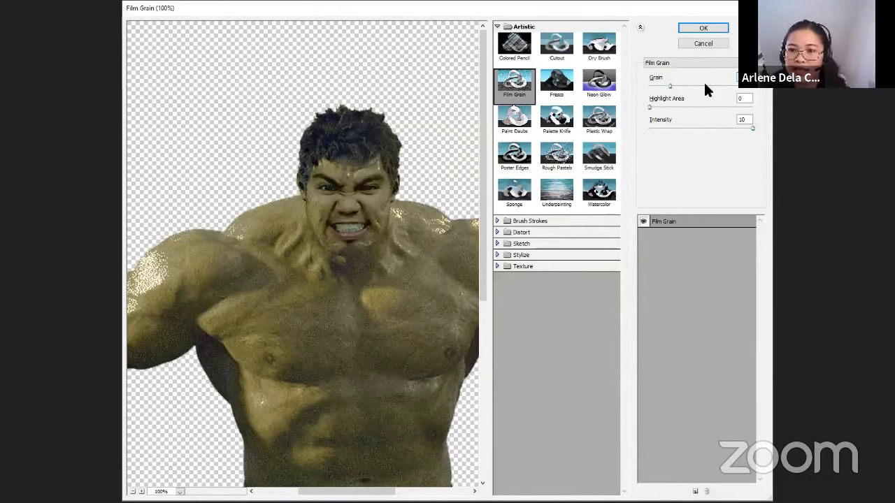
key(Down)
click(710, 28)
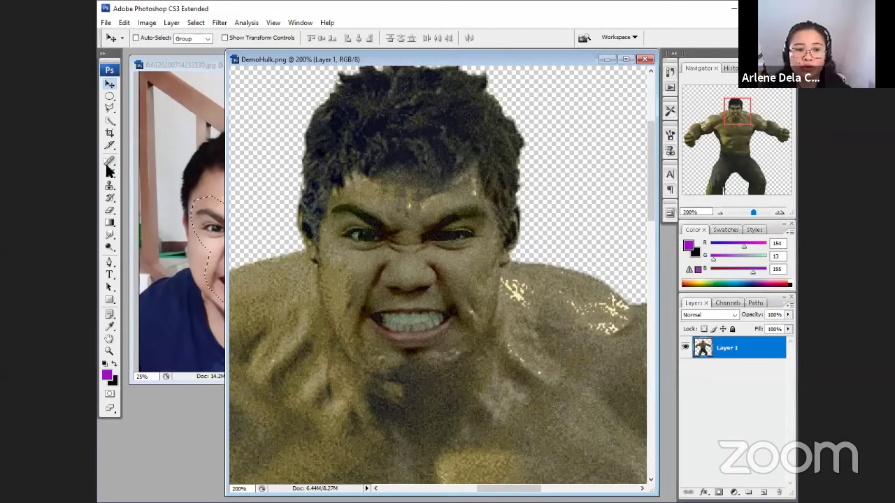
Step: Spot-heal the forehead wrinkles, cheek and chin blemishes, and right-shoulder patches, then zoom out
drag(110, 168, 153, 160)
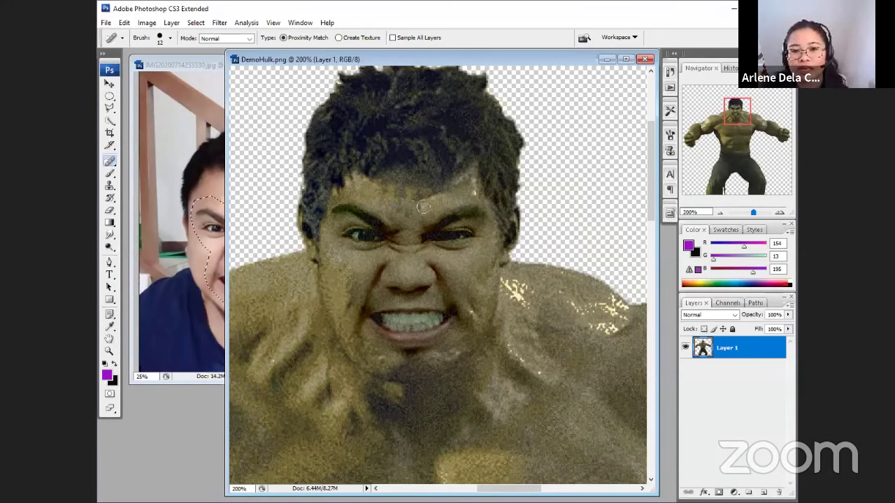
mouse_move(424, 207)
mouse_down()
mouse_move(413, 204)
mouse_move(454, 204)
mouse_move(471, 189)
mouse_move(483, 202)
mouse_up()
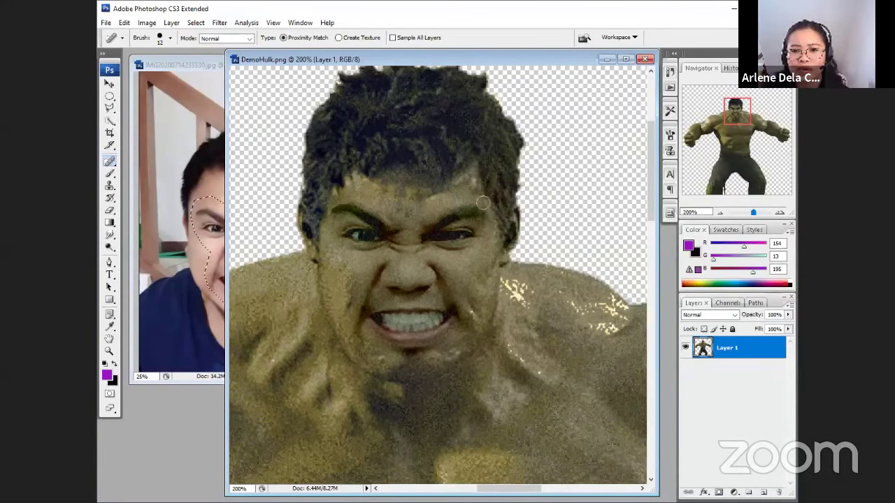
mouse_move(474, 308)
mouse_down()
mouse_move(467, 333)
mouse_move(445, 353)
mouse_up()
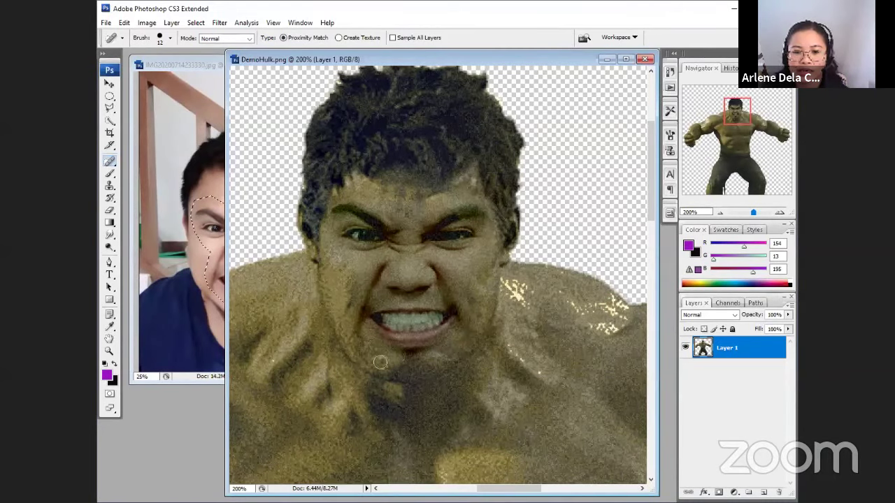
drag(345, 278, 359, 343)
mouse_move(506, 282)
mouse_down()
mouse_move(515, 302)
mouse_move(526, 311)
mouse_move(509, 298)
mouse_up()
drag(584, 306, 571, 308)
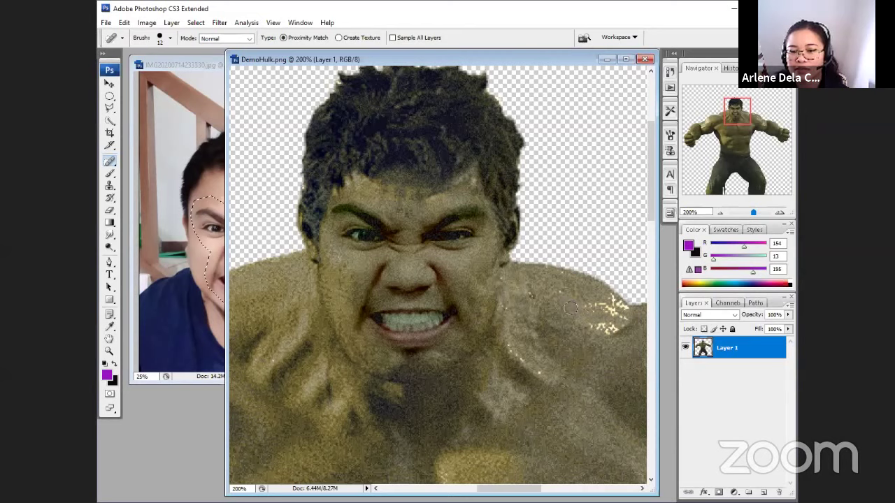
click(499, 278)
drag(508, 308, 502, 306)
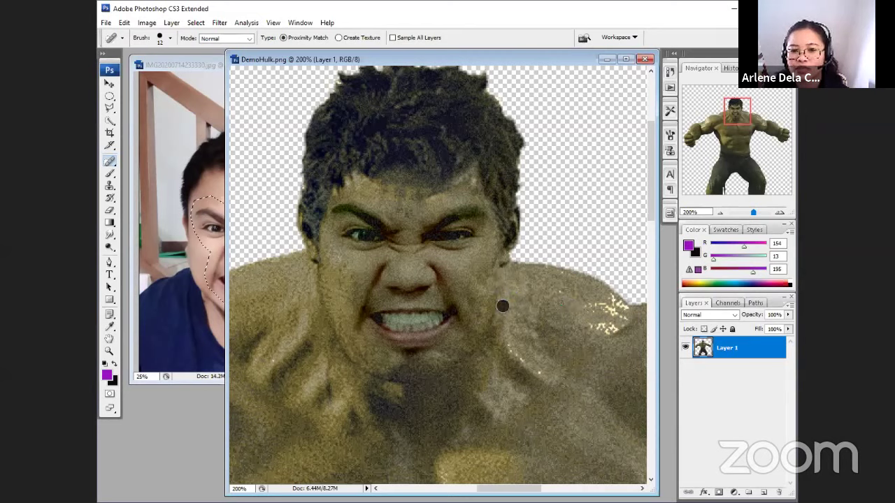
mouse_move(512, 341)
mouse_down()
mouse_move(521, 360)
mouse_move(529, 358)
mouse_up()
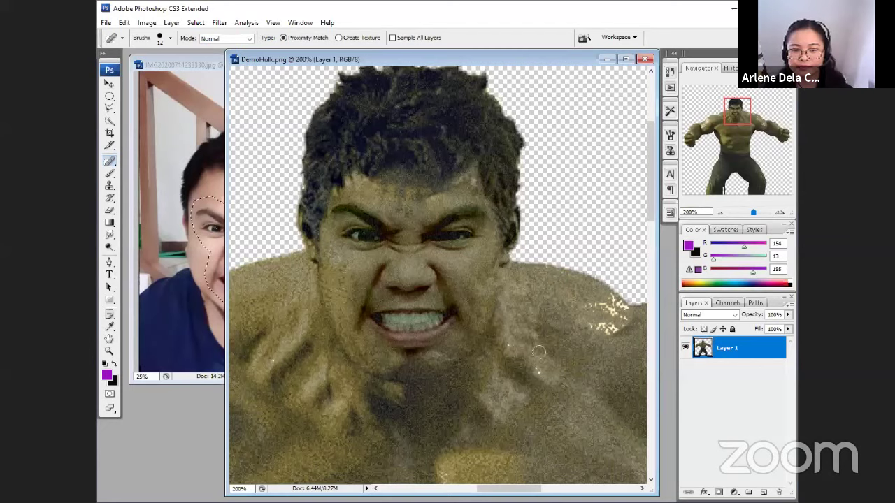
key(ctrl+minus)
key(ctrl+minus)
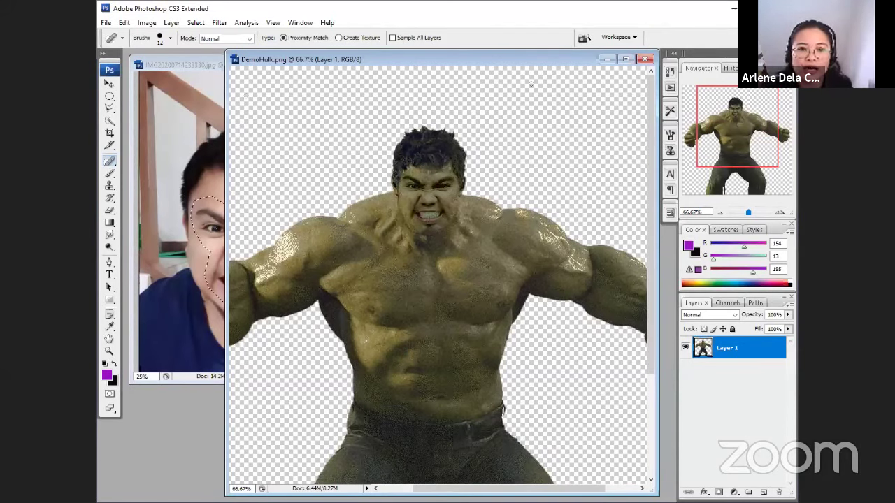
Step: Save a copy as DemoHulkAnthony.png with default PNG options and view it in Photos
click(105, 22)
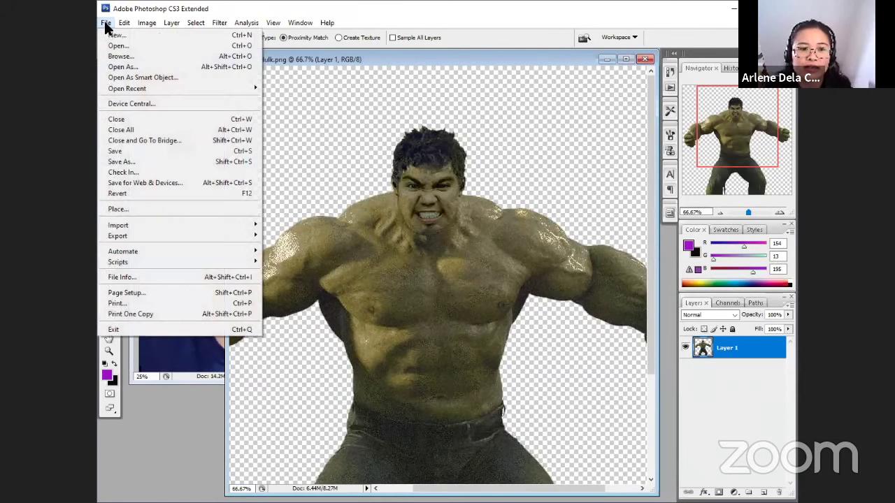
click(150, 162)
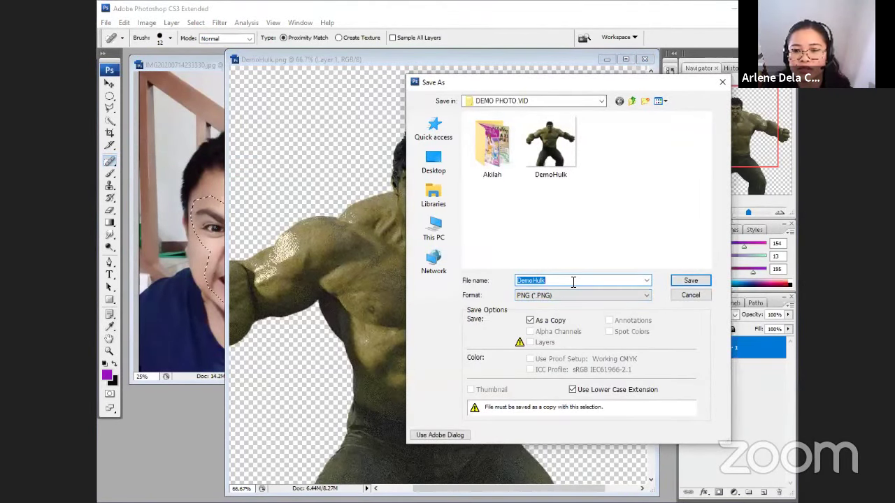
click(573, 281)
text(Anthony)
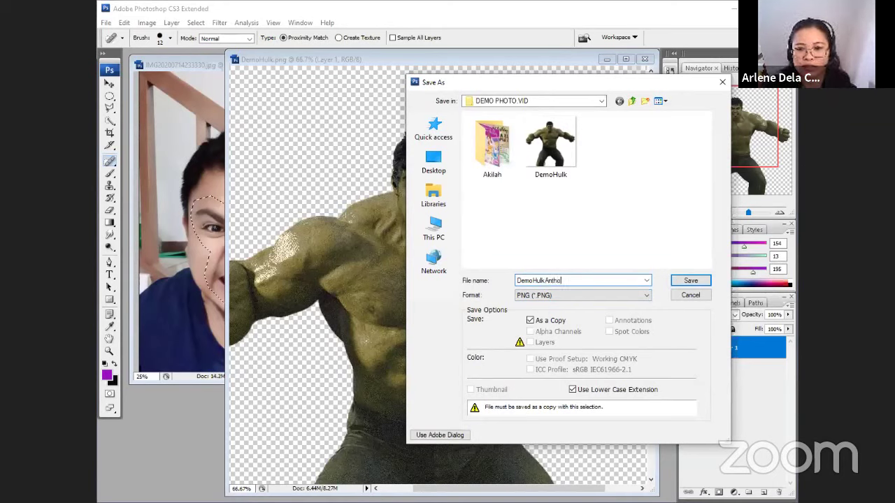
click(687, 281)
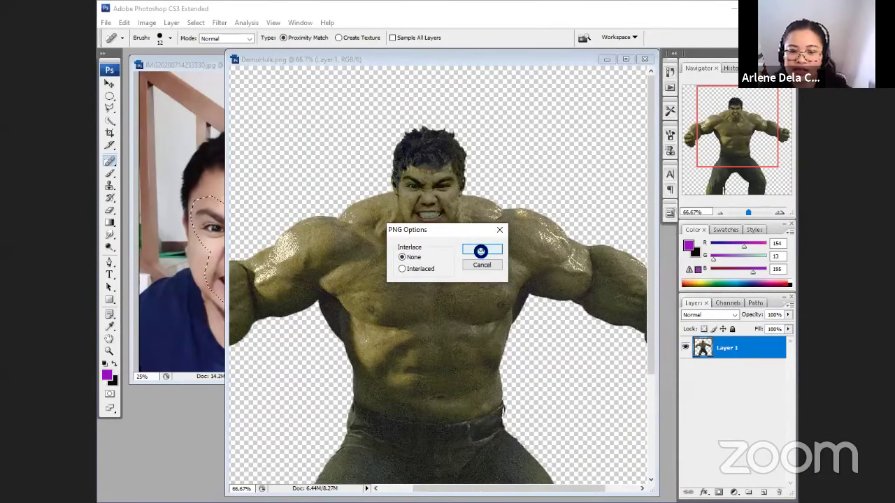
click(481, 250)
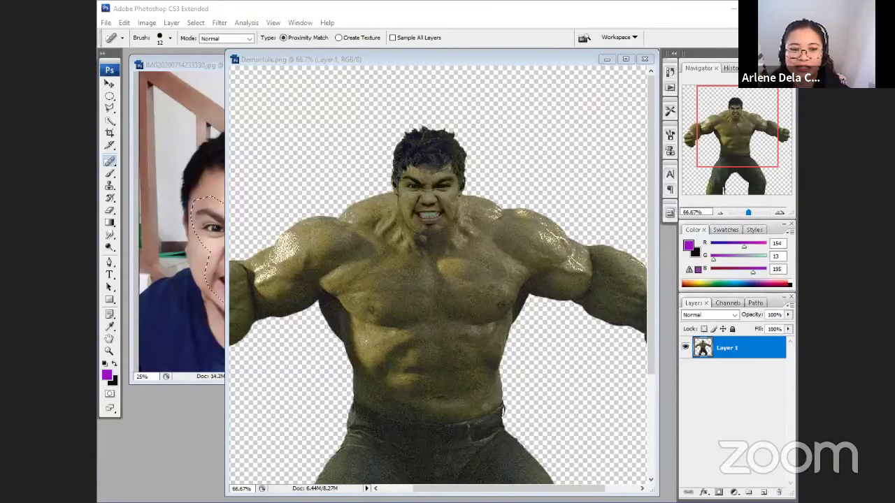
key(alt+Tab)
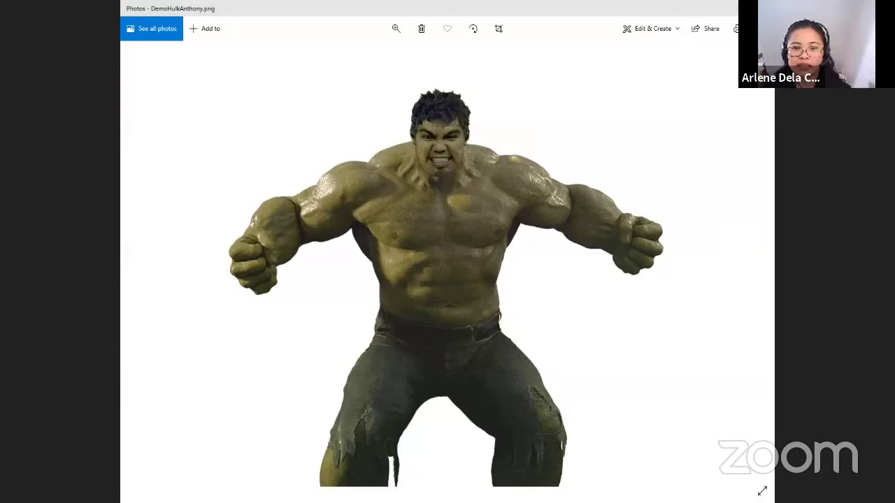
Step: Switch from Photos back to the Chrome slide introducing Canva
key(alt+Tab)
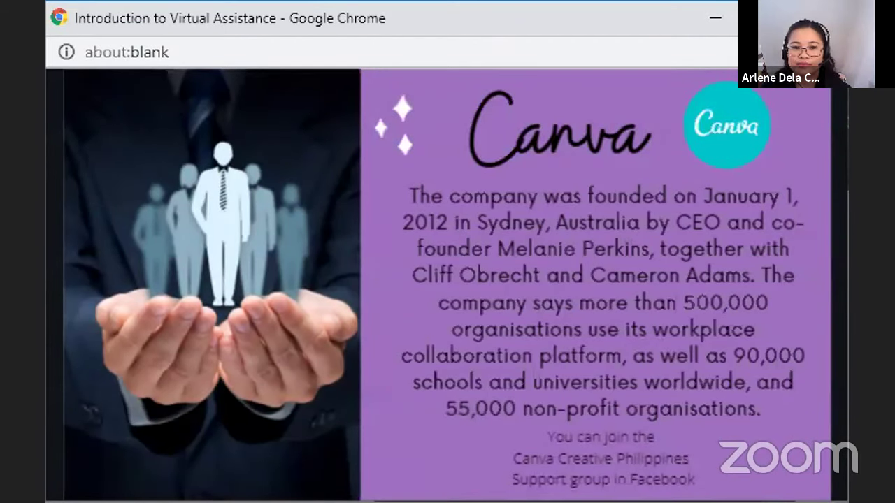
Step: Refocus the presentation window, then switch to Chrome's canva.com/login tab
mouse_move(447, 280)
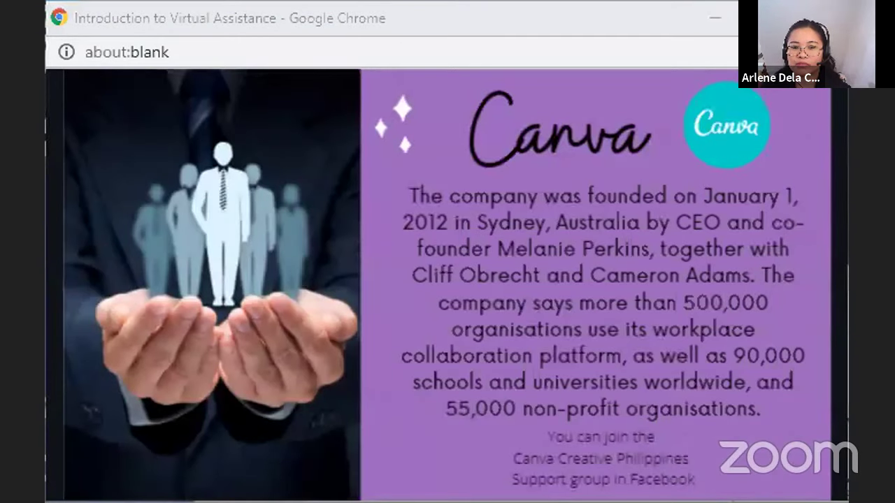
click(633, 204)
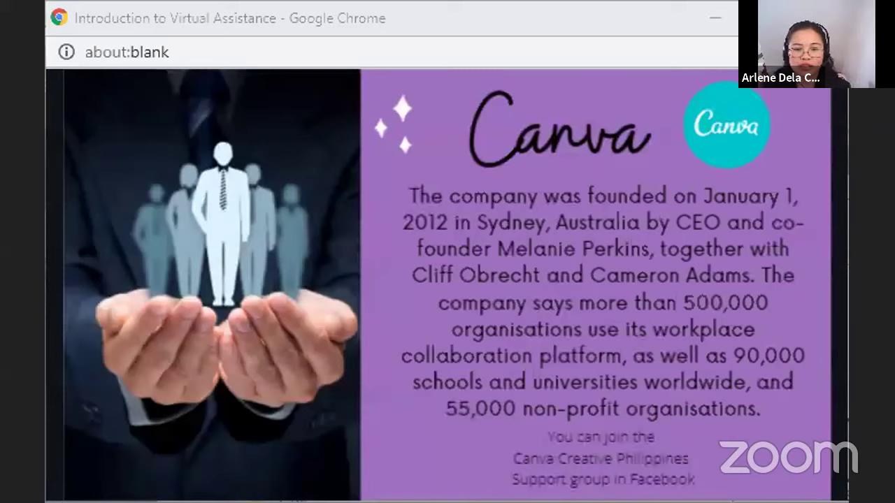
key(alt+Tab)
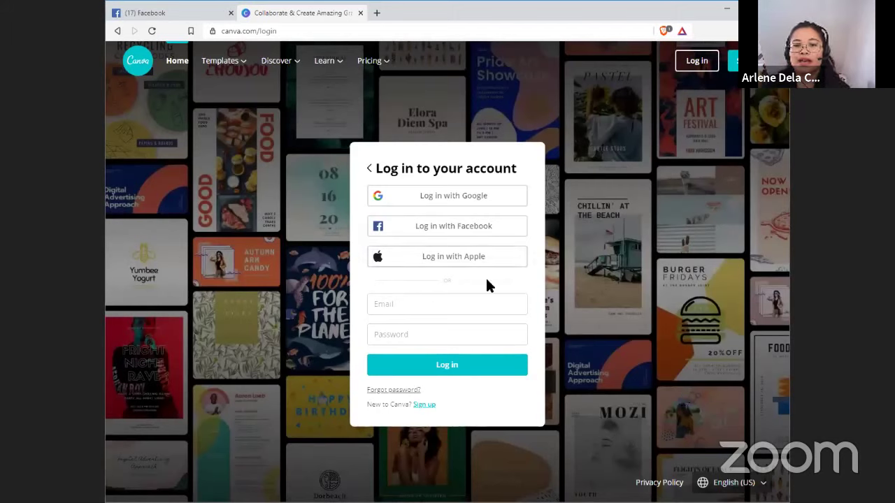
Step: Fill the Email field with the saved account address, try logging in, then sign in with Google
click(485, 225)
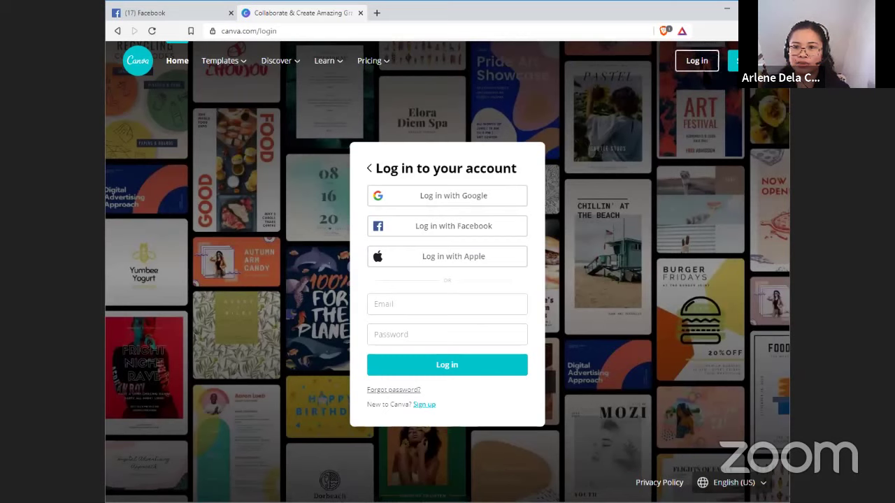
click(447, 306)
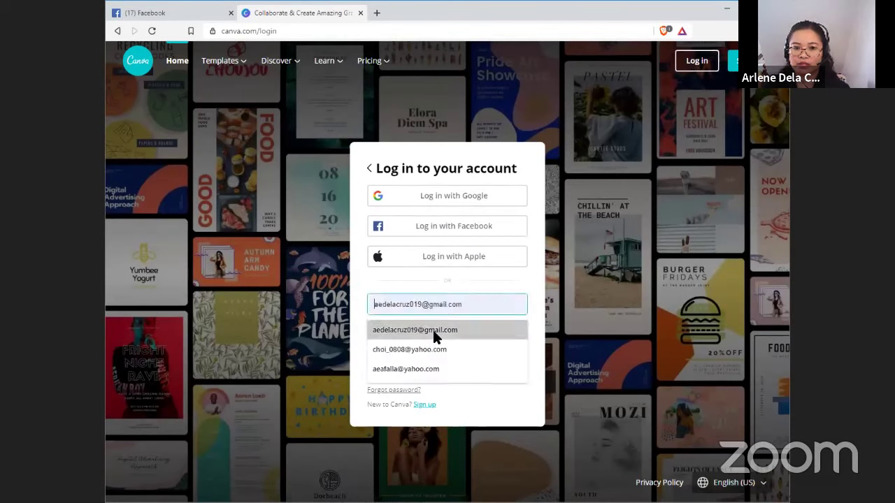
click(432, 330)
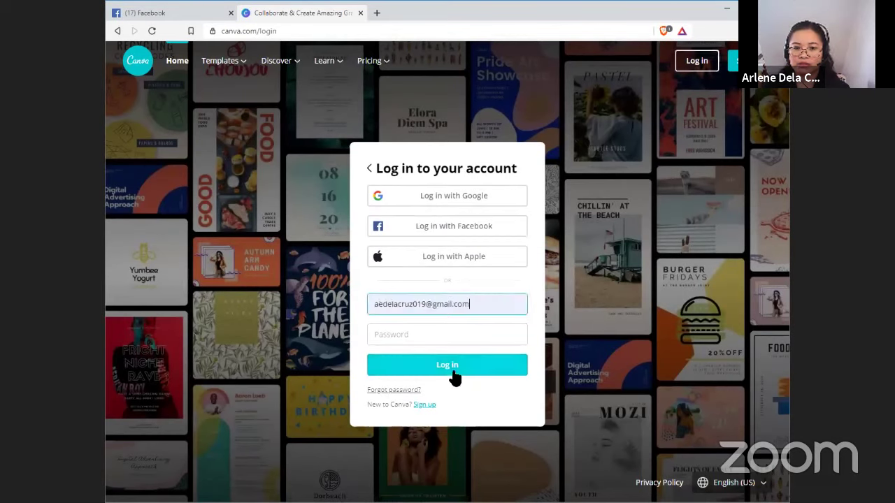
click(460, 340)
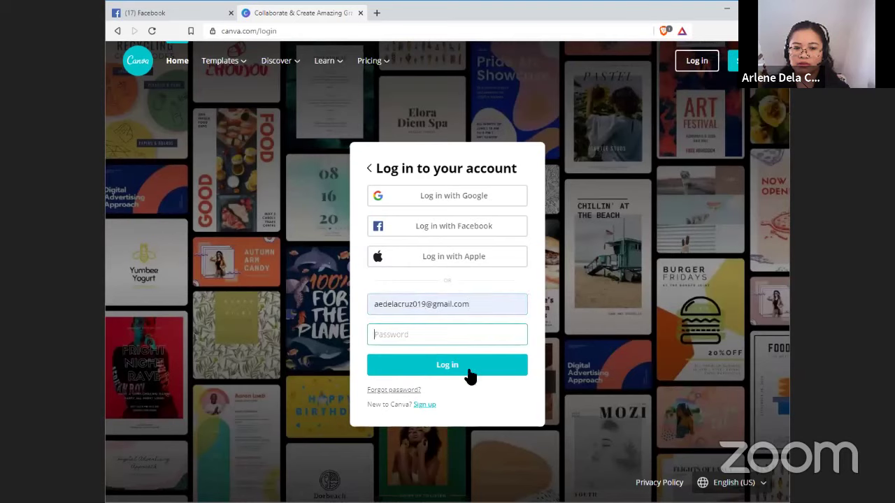
click(471, 369)
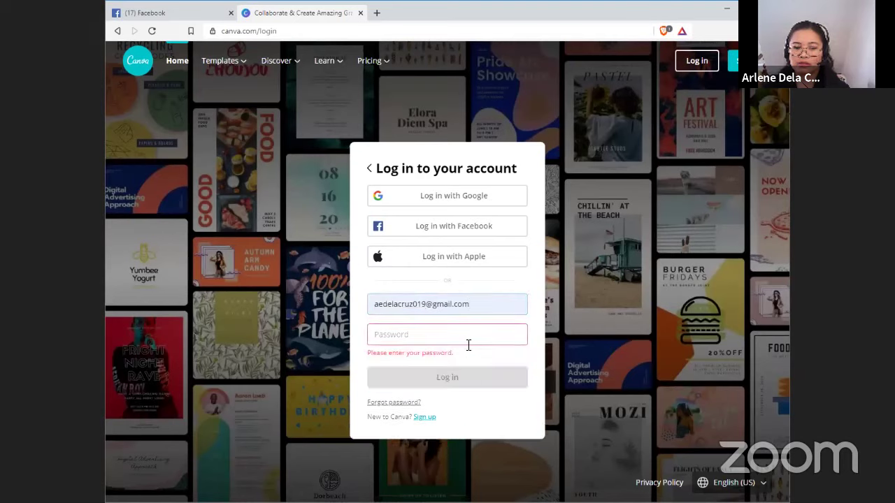
click(459, 206)
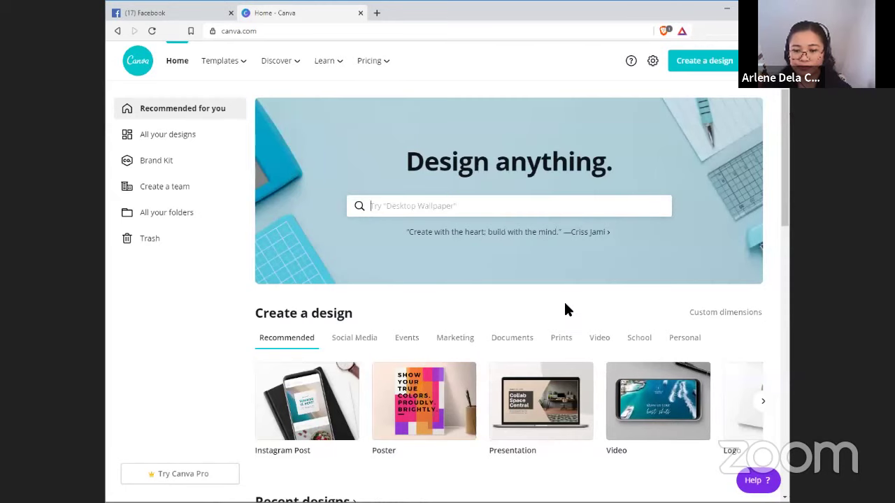
scroll(566, 310, down, 3)
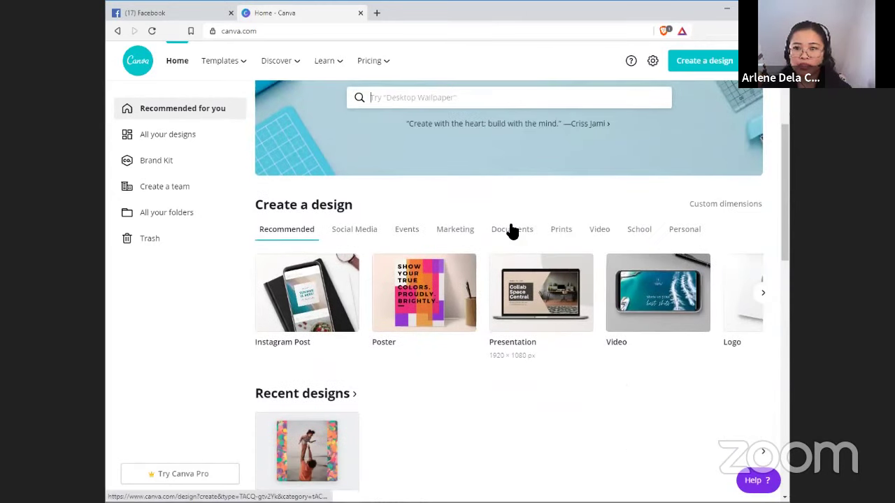
scroll(498, 280, down, 1)
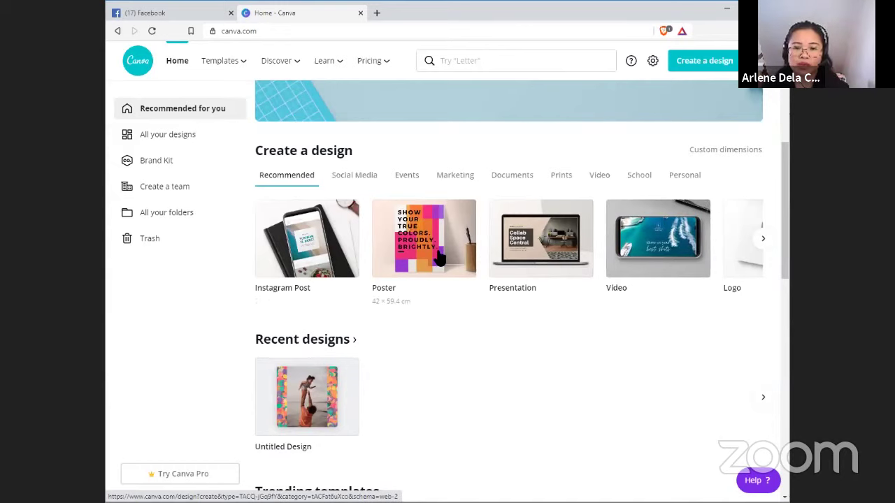
click(762, 239)
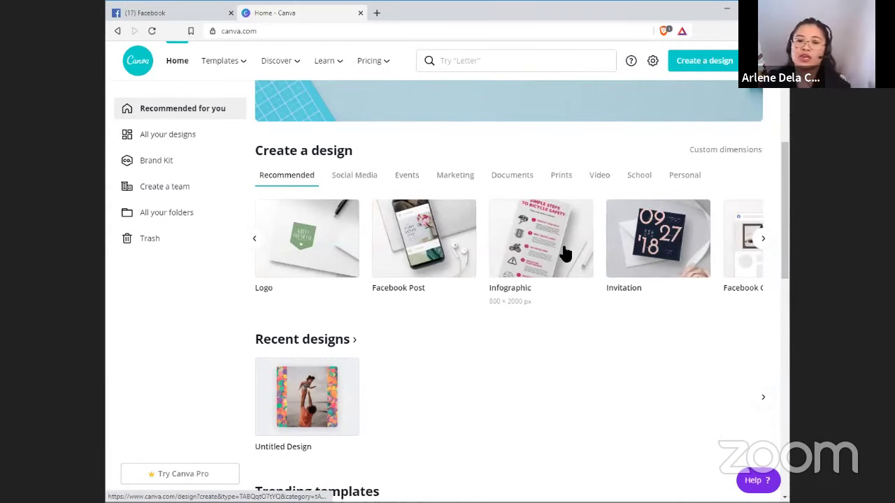
scroll(508, 305, down, 2)
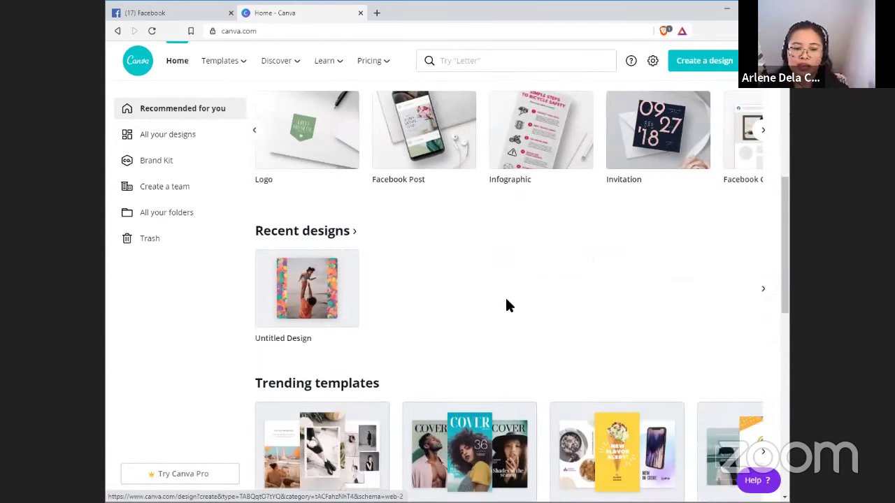
scroll(508, 306, down, 6)
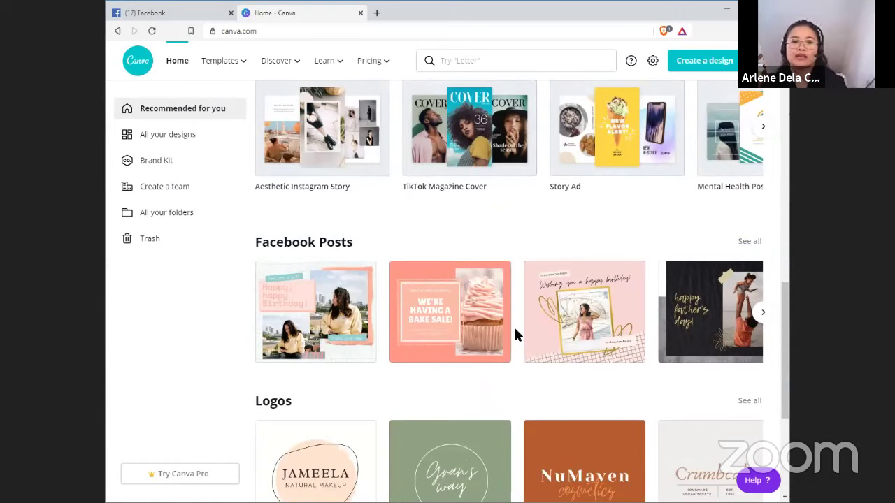
scroll(532, 328, down, 1)
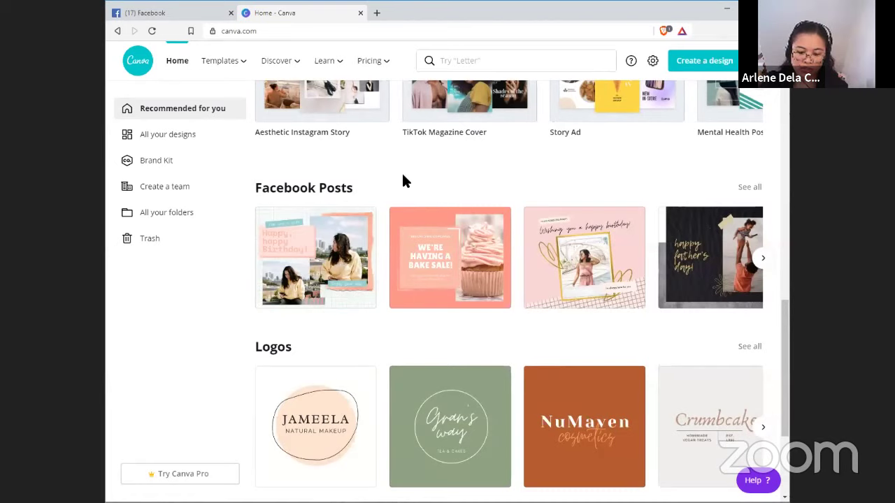
Step: Open the Pink and Teal 'Happy, happy Birthday!' scrapbook Facebook post template from the home page
scroll(399, 272, down, 3)
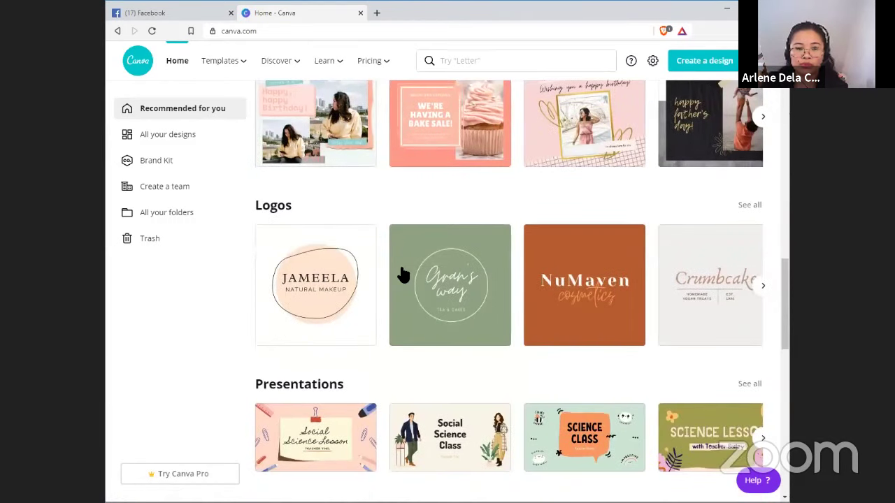
scroll(399, 273, down, 2)
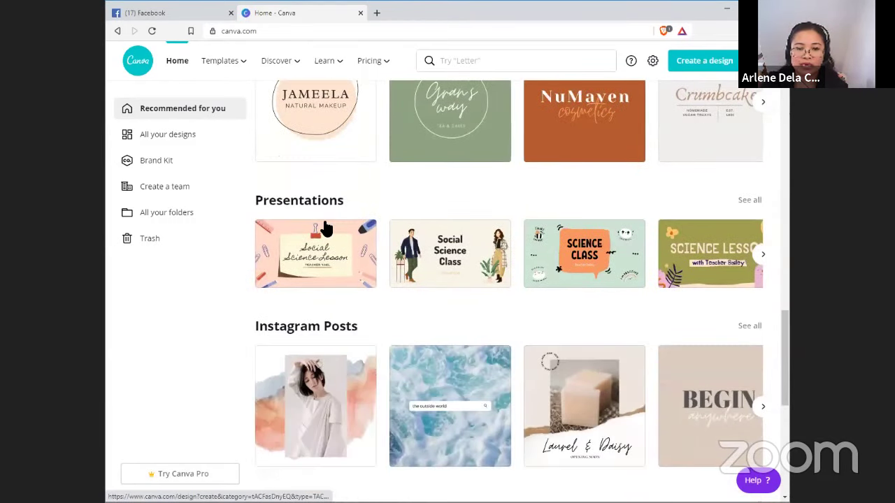
scroll(325, 228, down, 5)
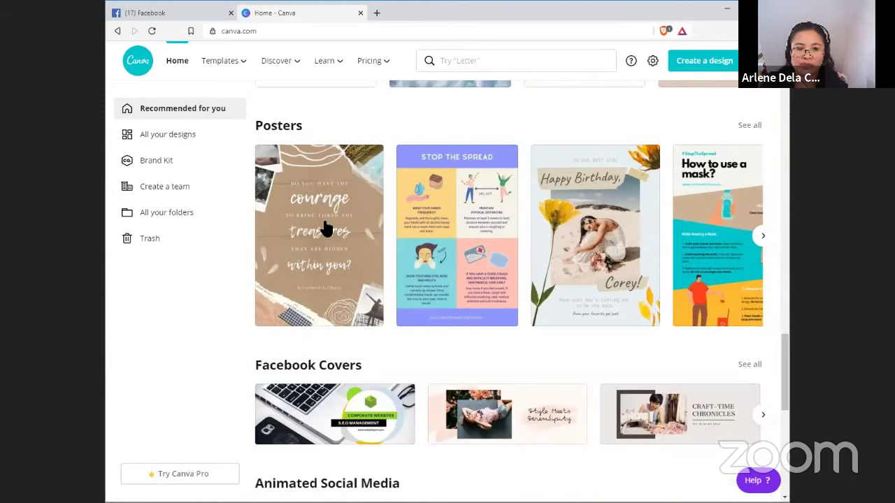
scroll(325, 228, down, 12)
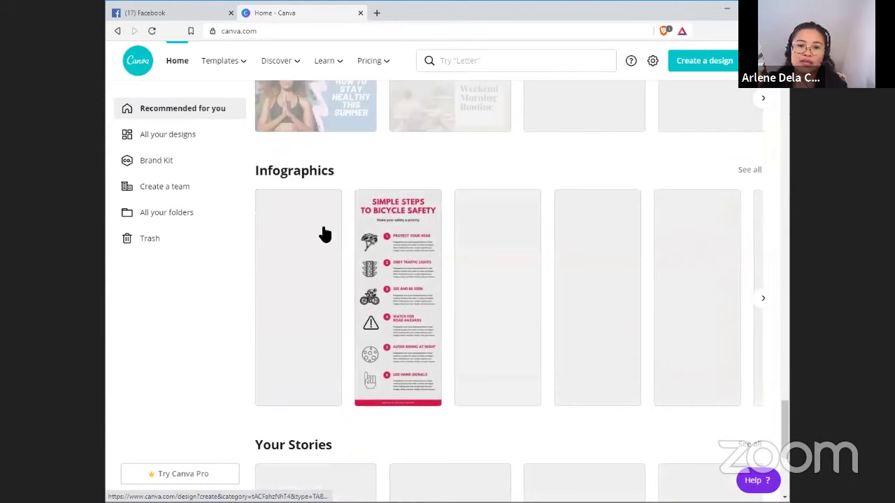
scroll(325, 235, down, 1)
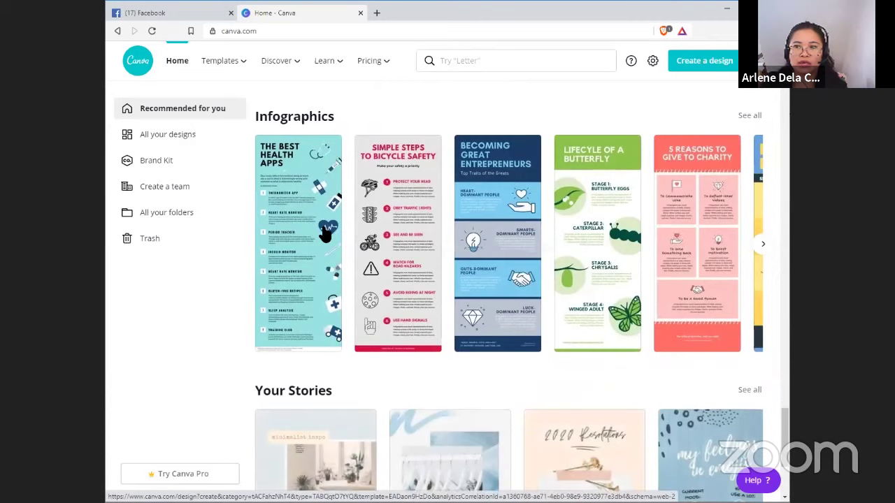
scroll(371, 260, up, 3)
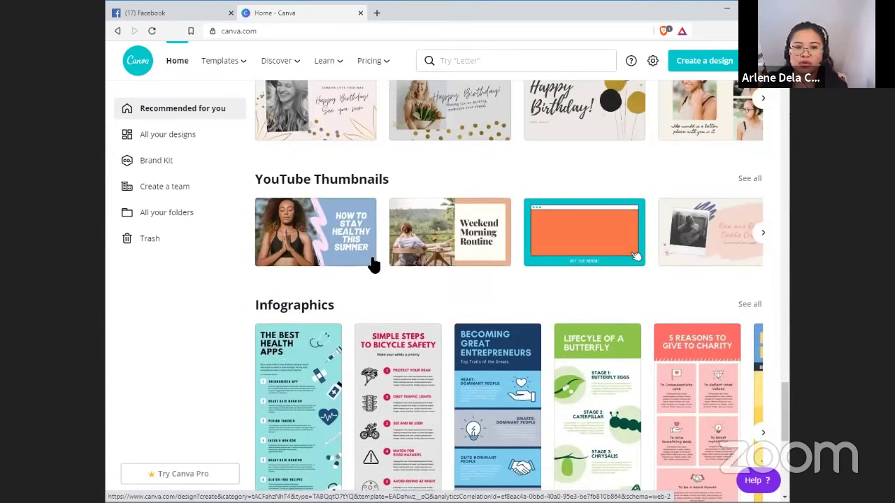
scroll(373, 264, up, 5)
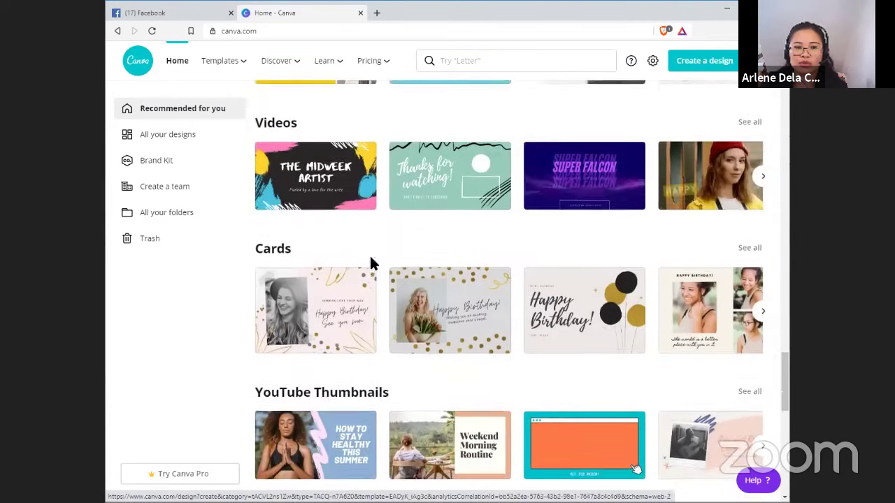
scroll(370, 264, up, 3)
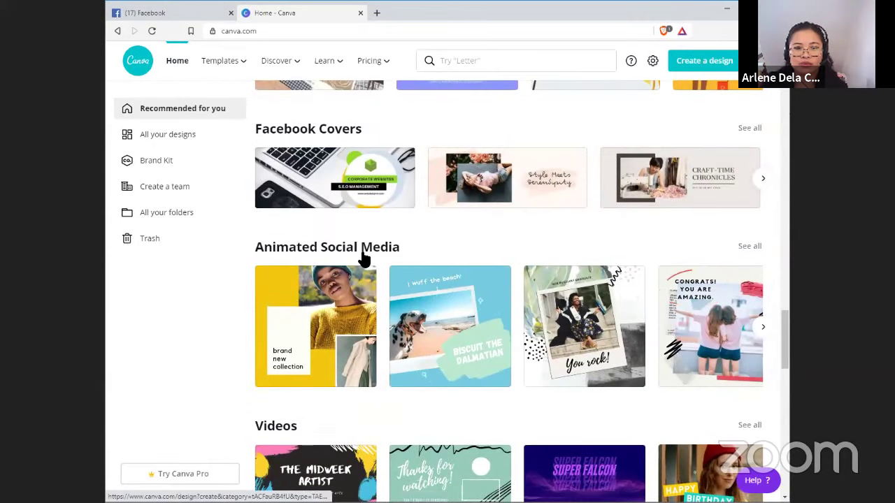
scroll(362, 257, up, 4)
scroll(364, 260, up, 12)
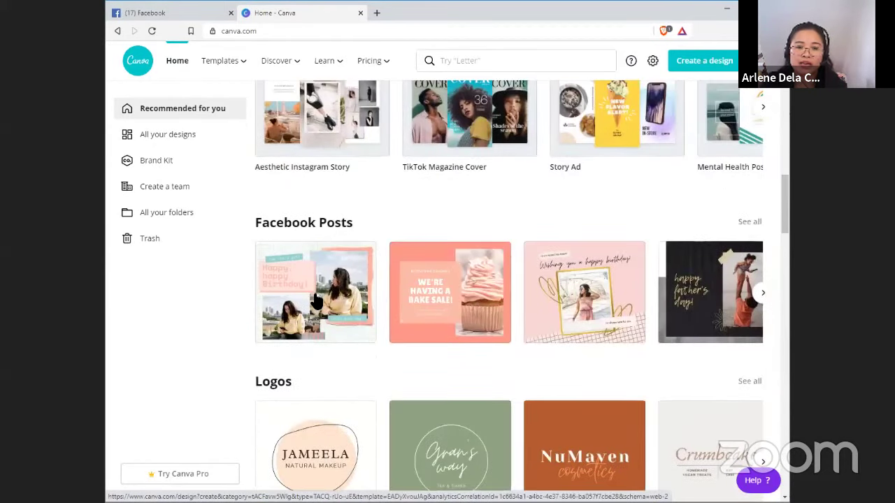
click(316, 301)
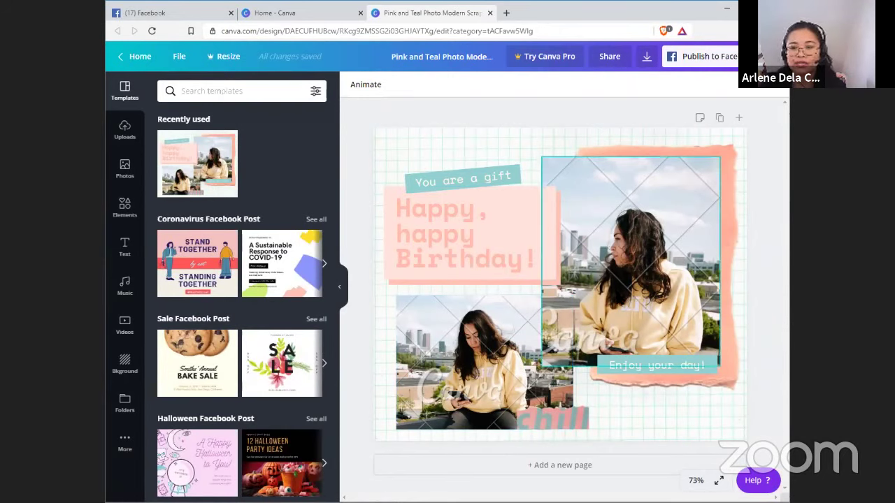
click(626, 262)
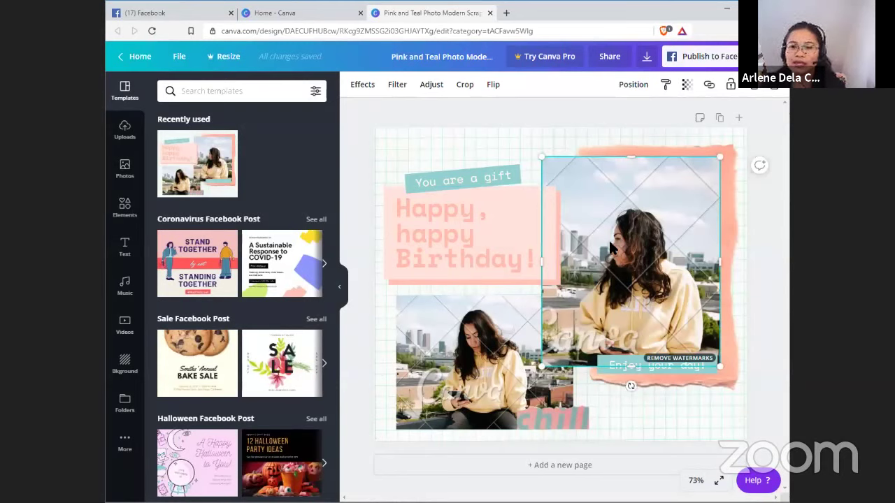
click(474, 381)
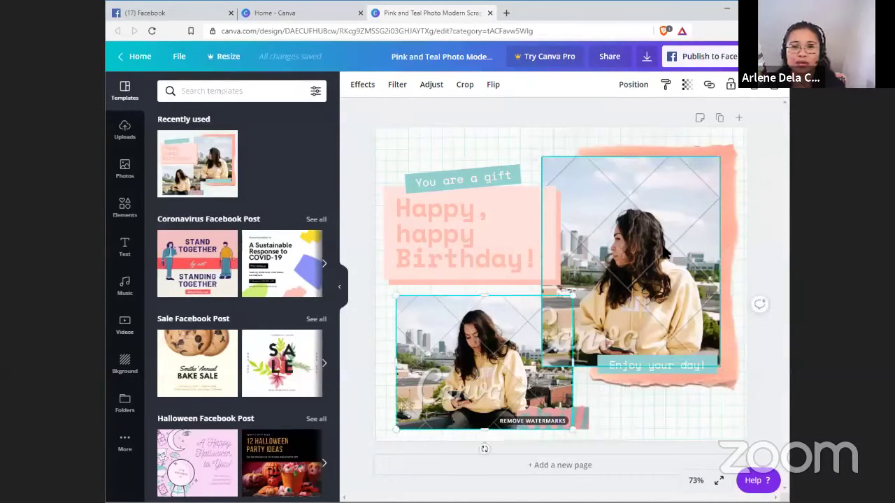
click(630, 262)
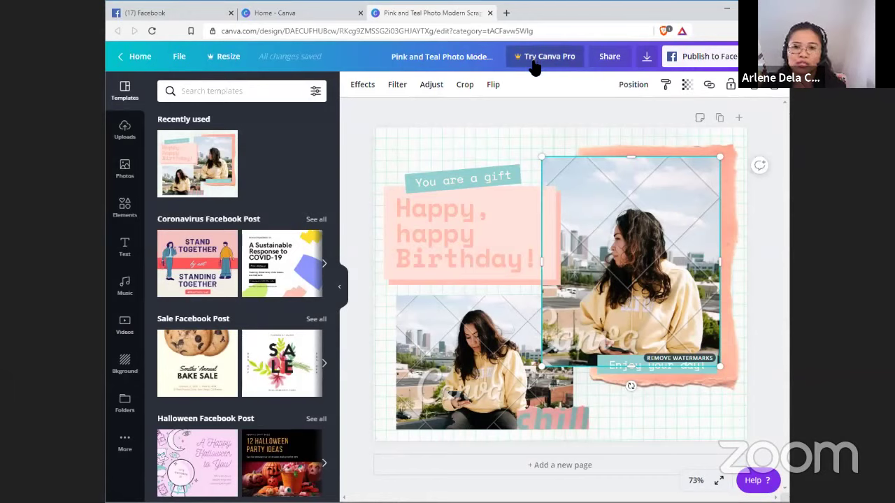
click(414, 112)
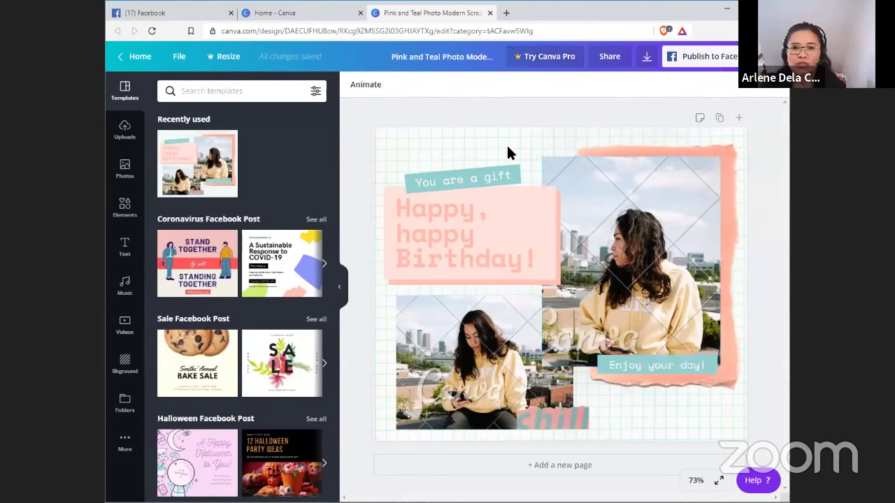
click(617, 245)
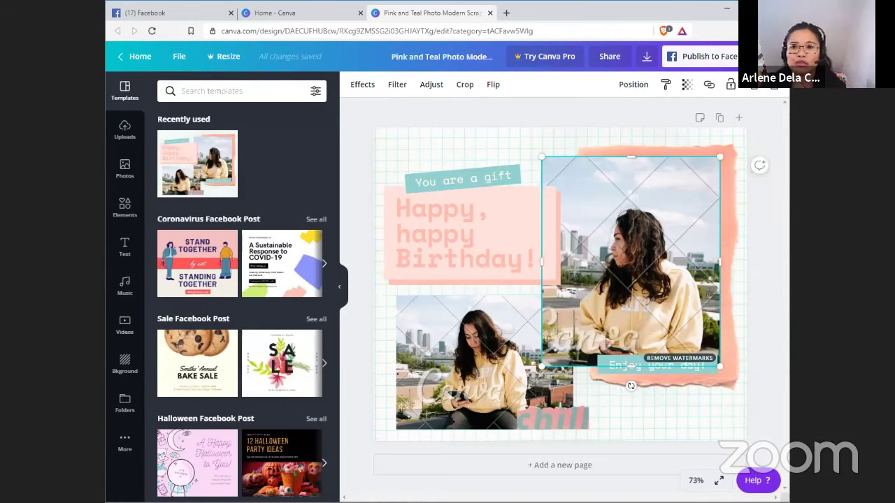
Step: Review all Publish to Facebook sharing destinations, then show the stock Photos library instead
click(741, 56)
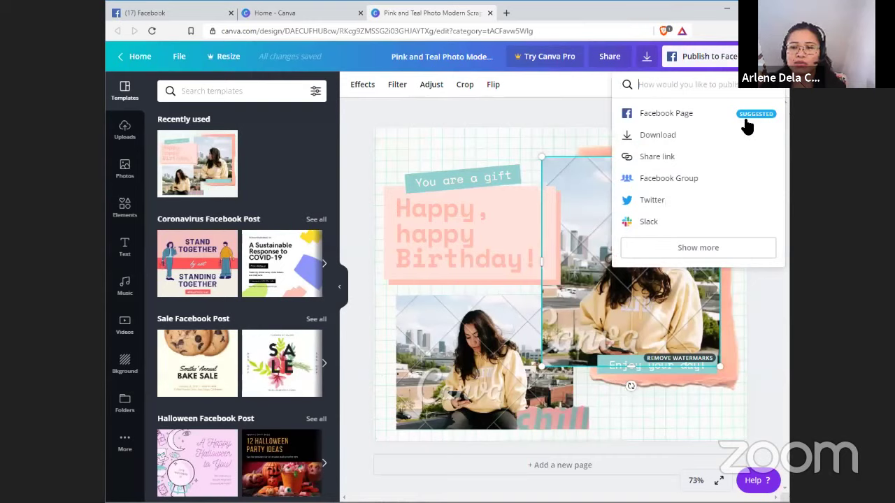
click(694, 251)
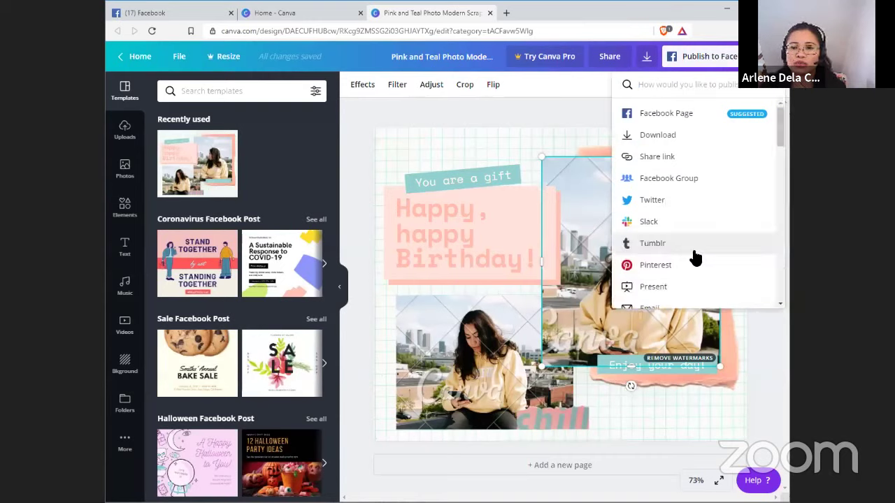
scroll(704, 241, down, 3)
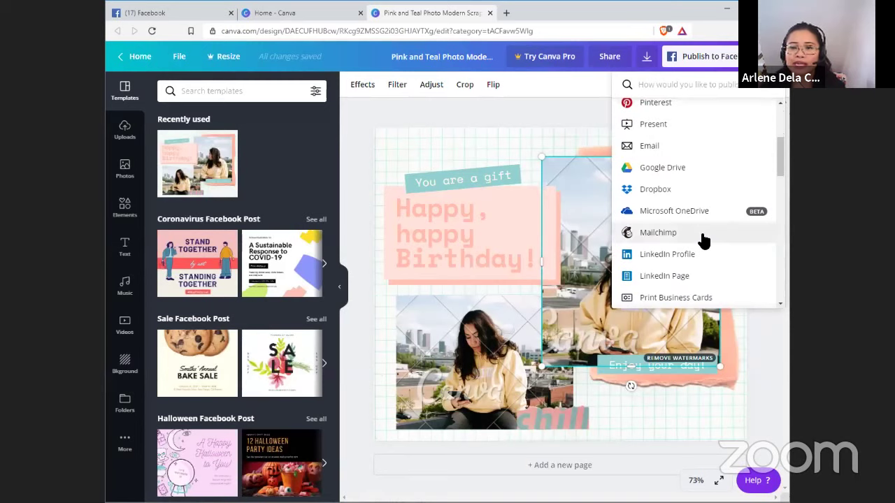
scroll(703, 241, down, 3)
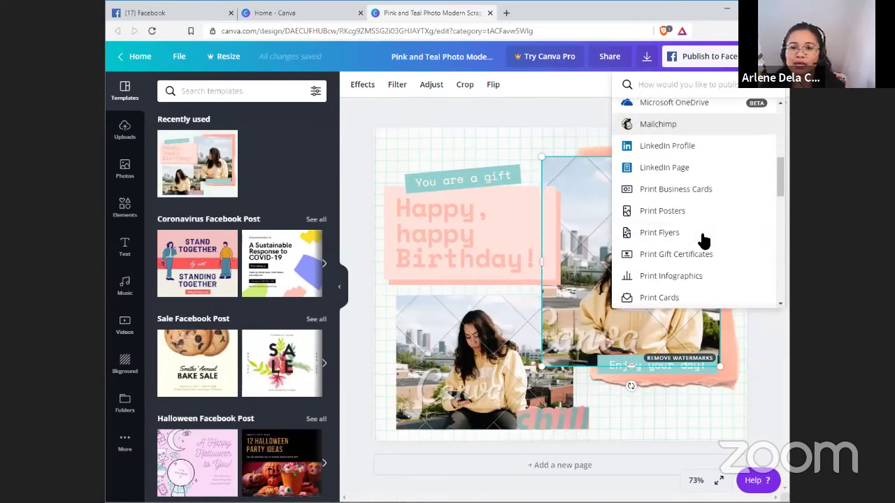
click(593, 91)
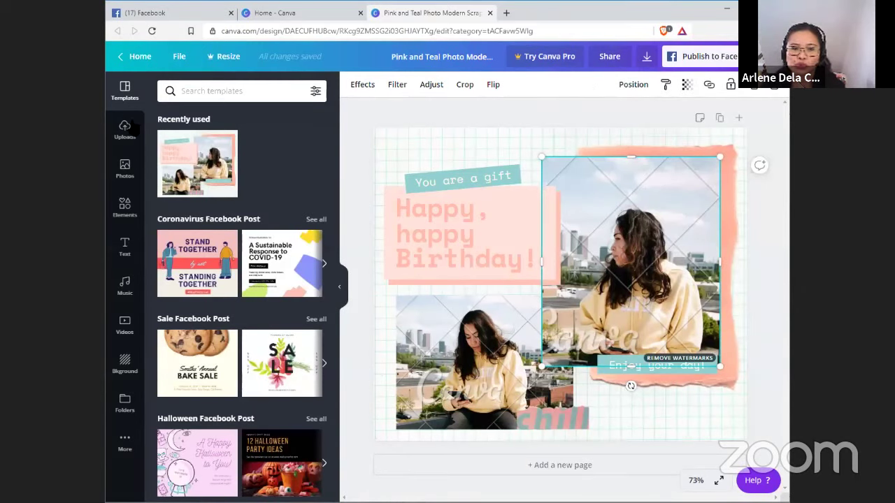
click(128, 175)
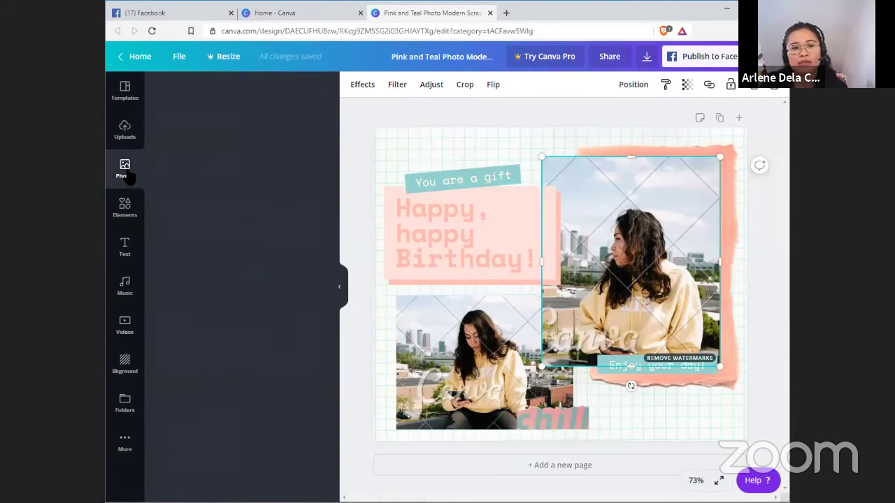
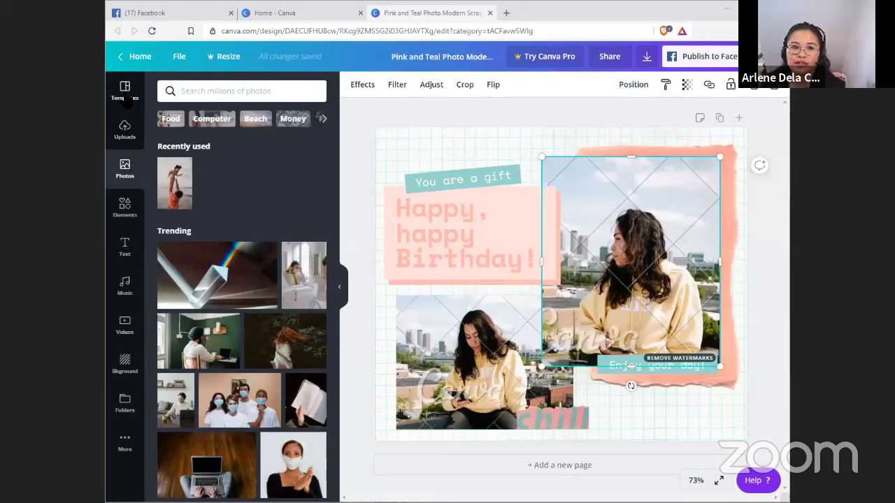
Step: Delete the 'Happy, happy Birthday!' text from the scrapbook template
click(449, 150)
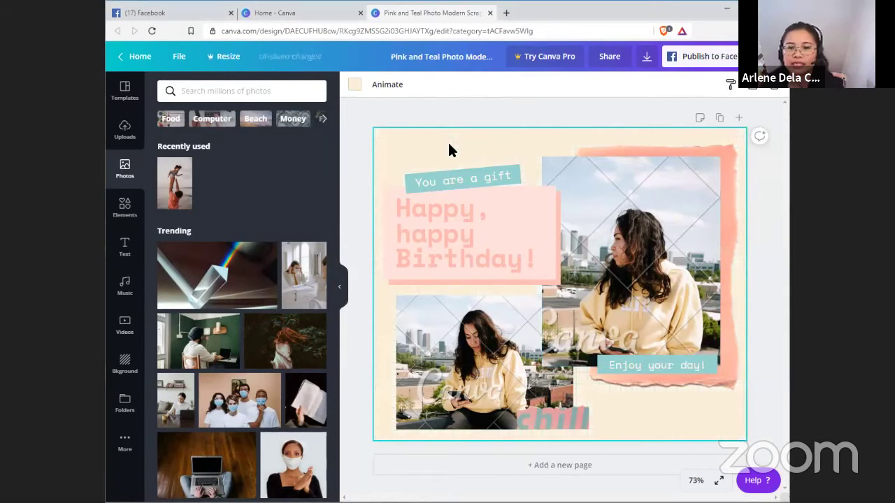
click(518, 204)
key(Delete)
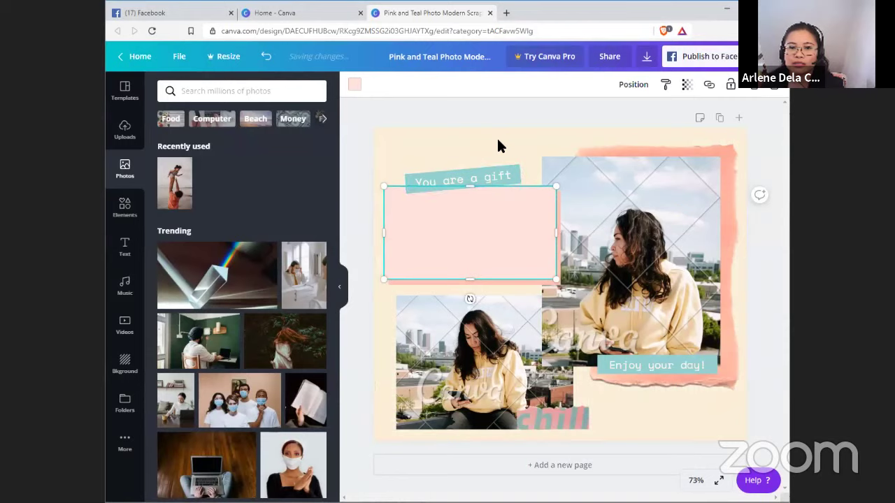
Step: Remove the beige background fill and delete all remaining template elements
click(498, 145)
key(Delete)
key(ctrl+a)
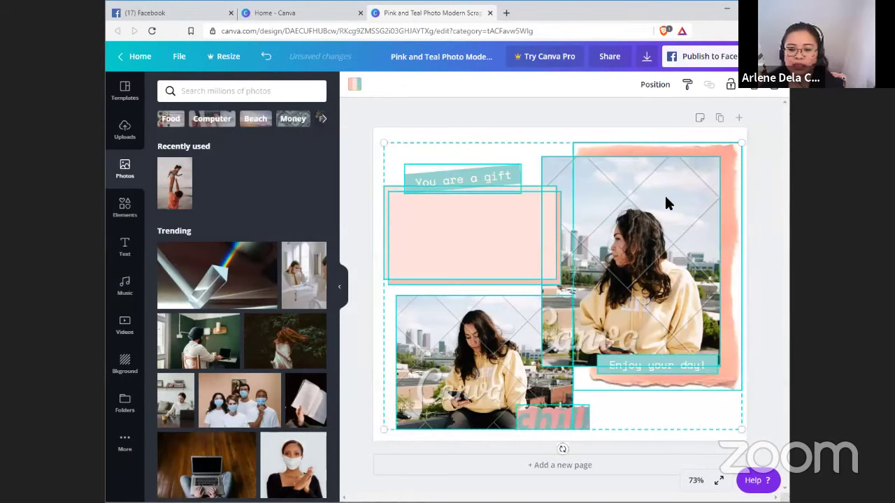
key(Delete)
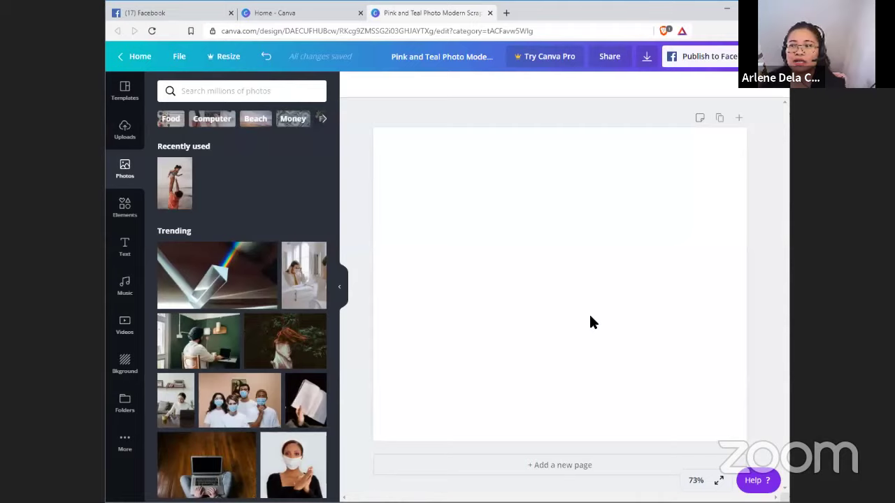
click(566, 265)
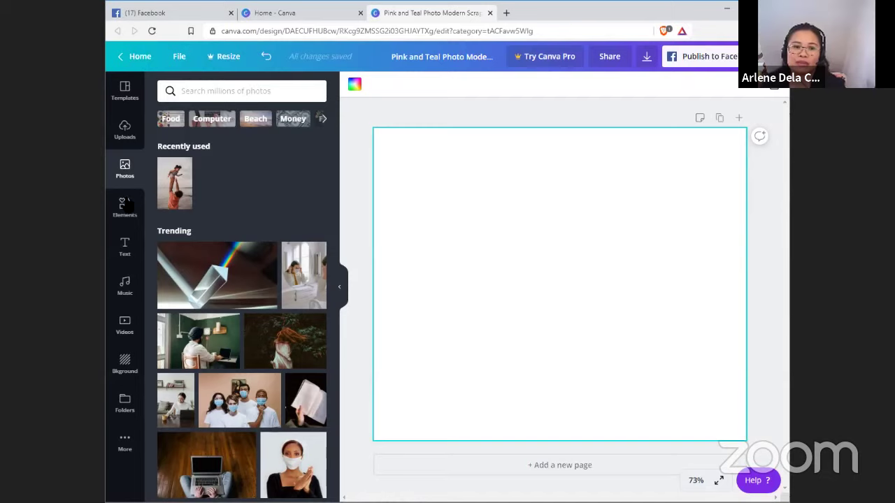
Step: Apply the pink and blue triangle pattern from the Backgrounds collection to the page
click(123, 369)
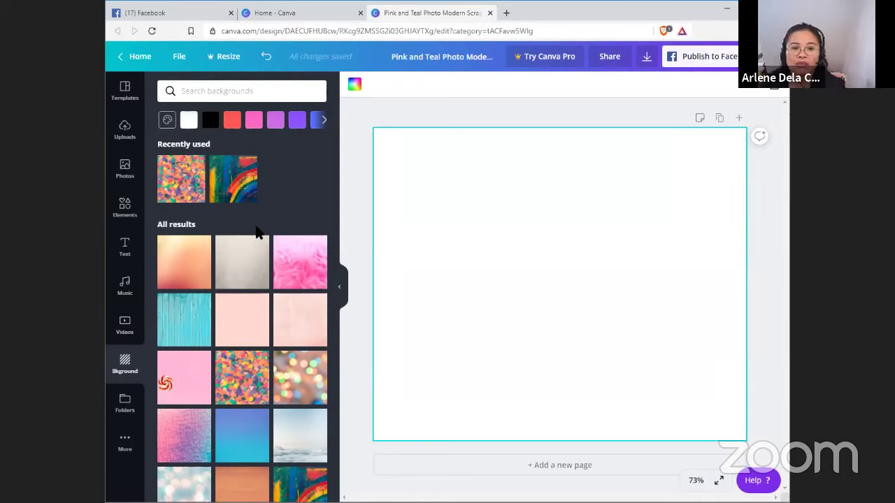
scroll(261, 287, down, 10)
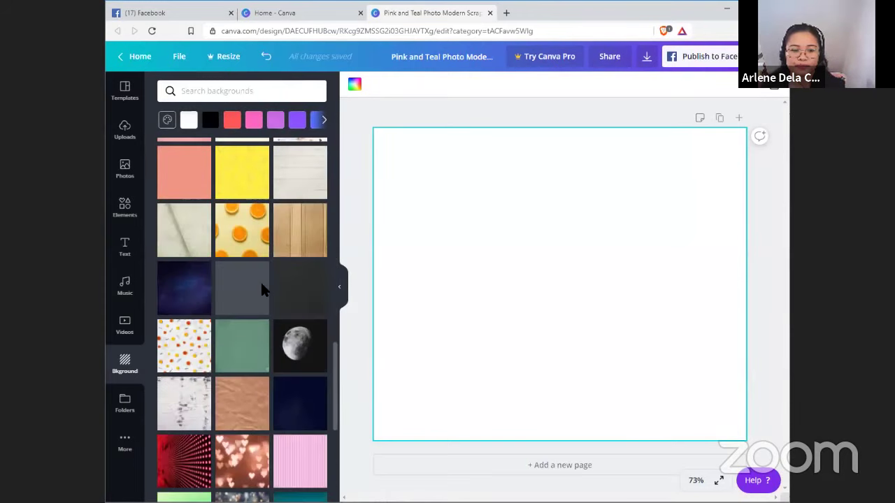
scroll(262, 289, down, 10)
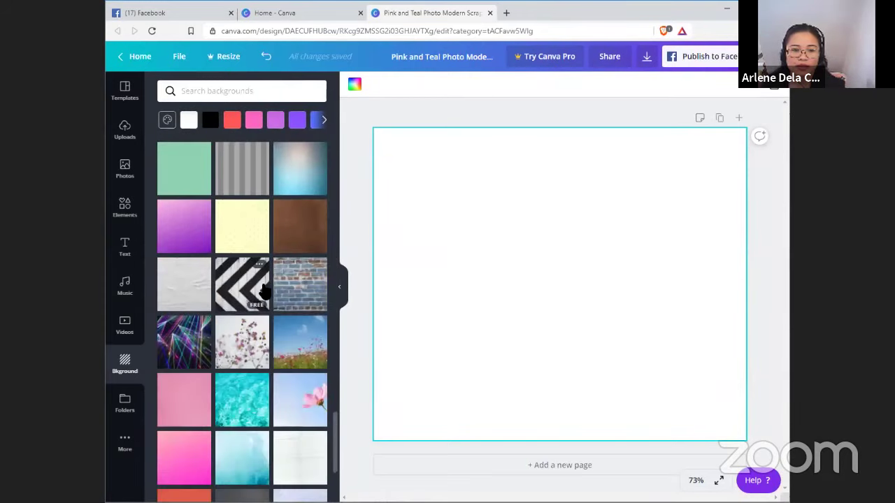
scroll(262, 290, down, 8)
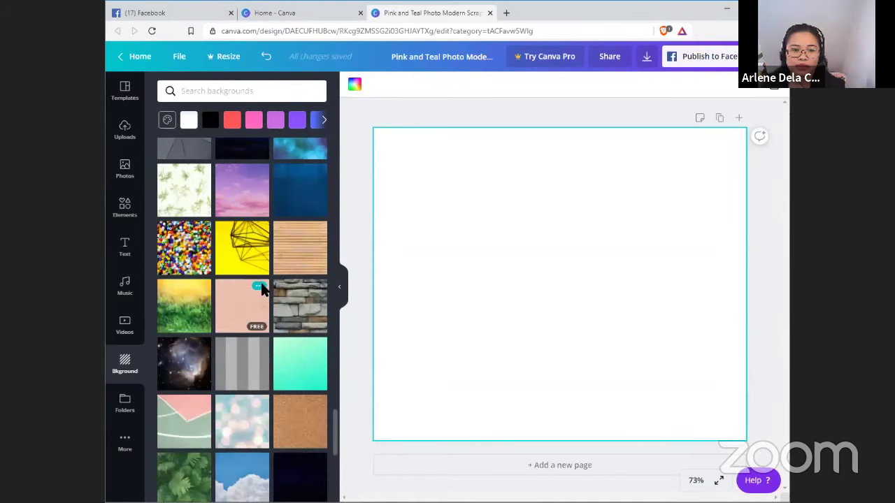
scroll(263, 290, down, 8)
scroll(262, 290, down, 6)
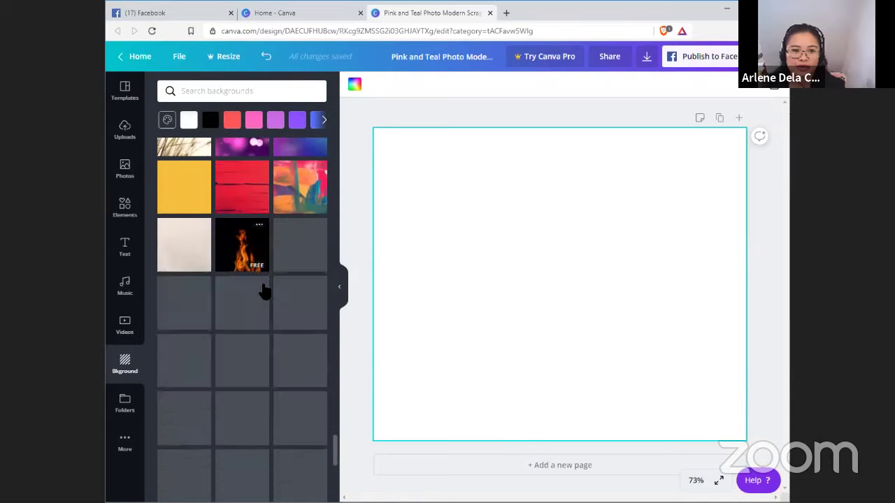
scroll(264, 292, down, 10)
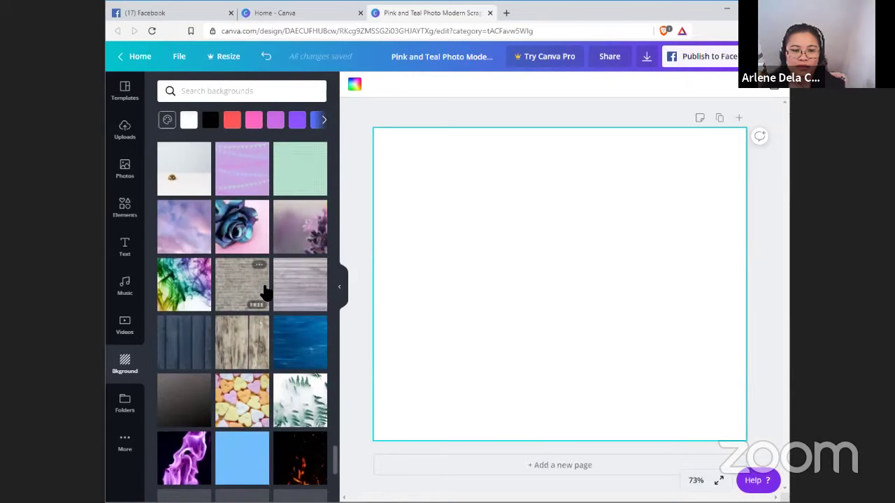
scroll(264, 292, down, 10)
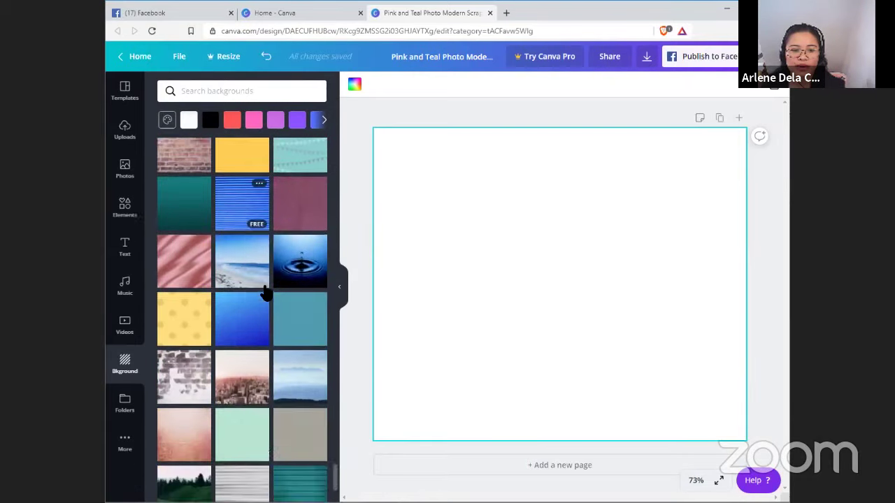
scroll(265, 292, down, 10)
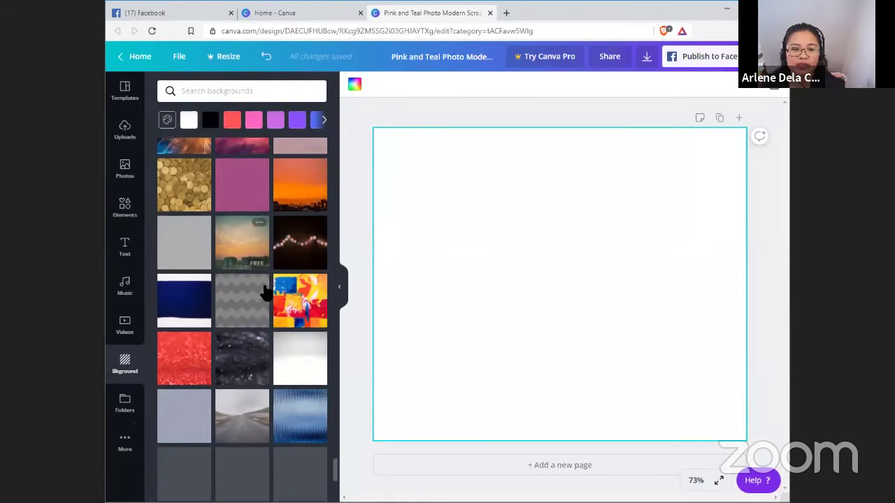
scroll(265, 292, down, 3)
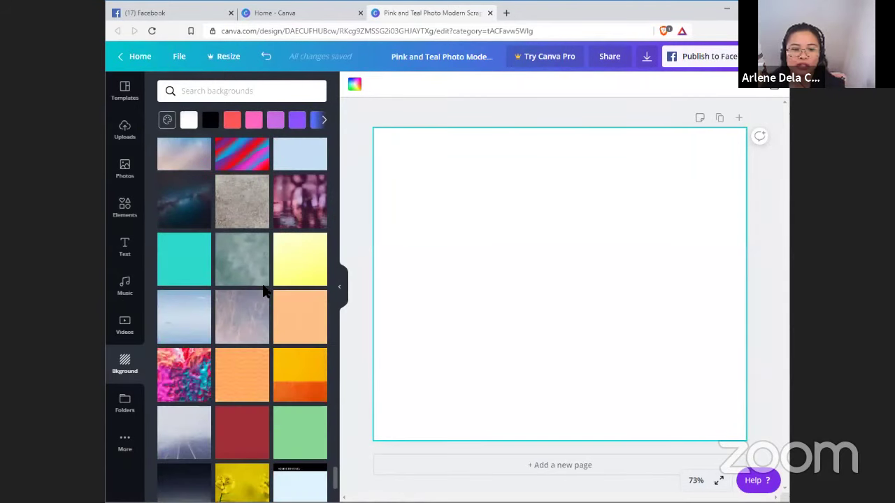
scroll(264, 292, down, 3)
scroll(266, 293, down, 4)
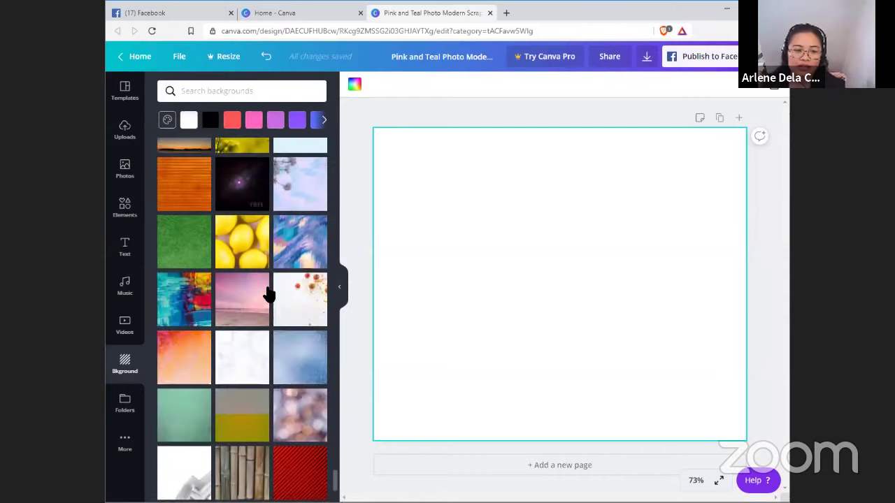
scroll(268, 294, down, 6)
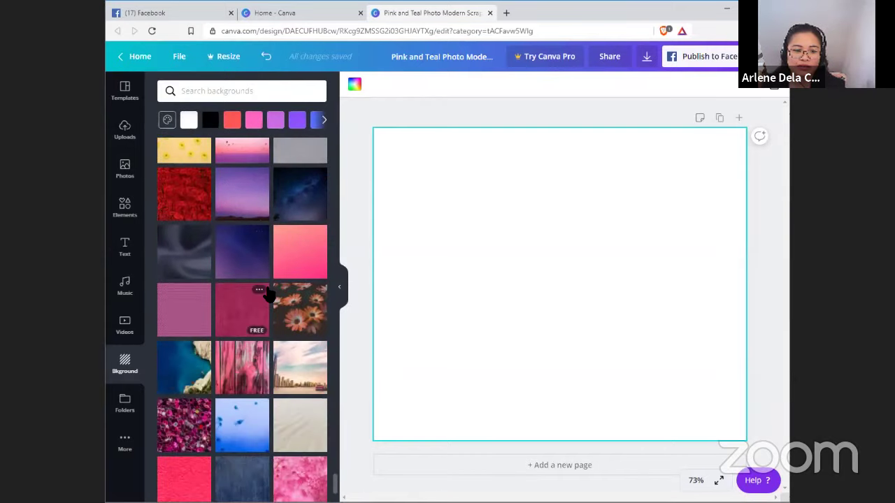
scroll(268, 293, down, 2)
scroll(268, 294, down, 4)
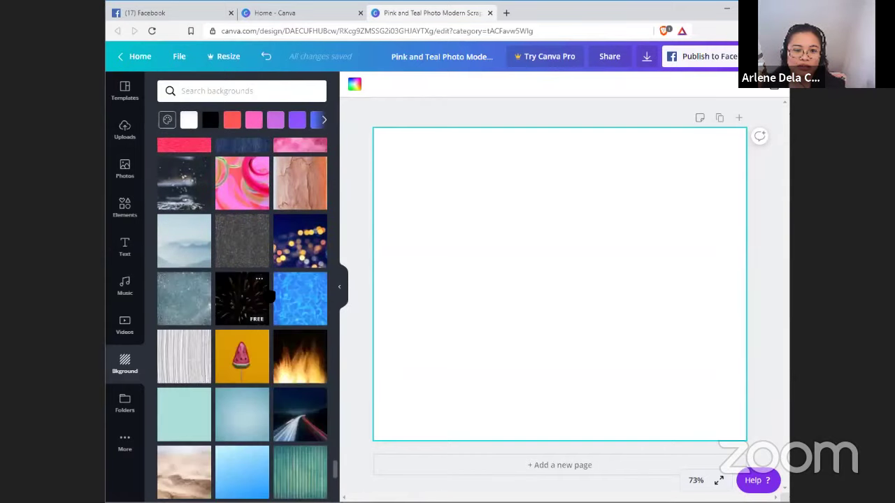
scroll(267, 294, down, 3)
scroll(268, 293, down, 8)
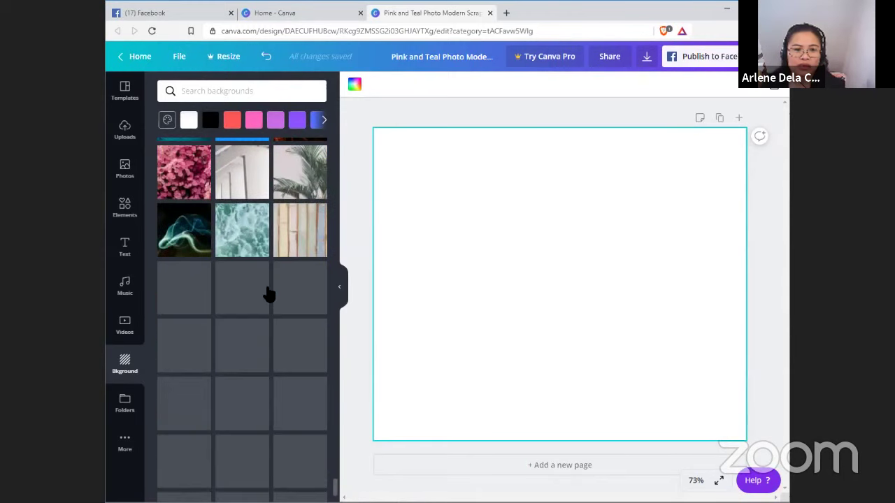
scroll(267, 294, down, 2)
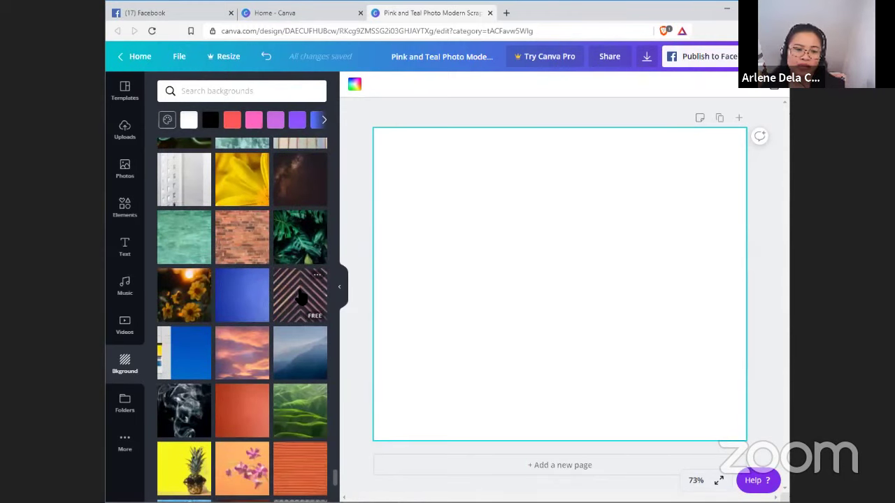
scroll(299, 297, down, 1)
scroll(299, 297, down, 7)
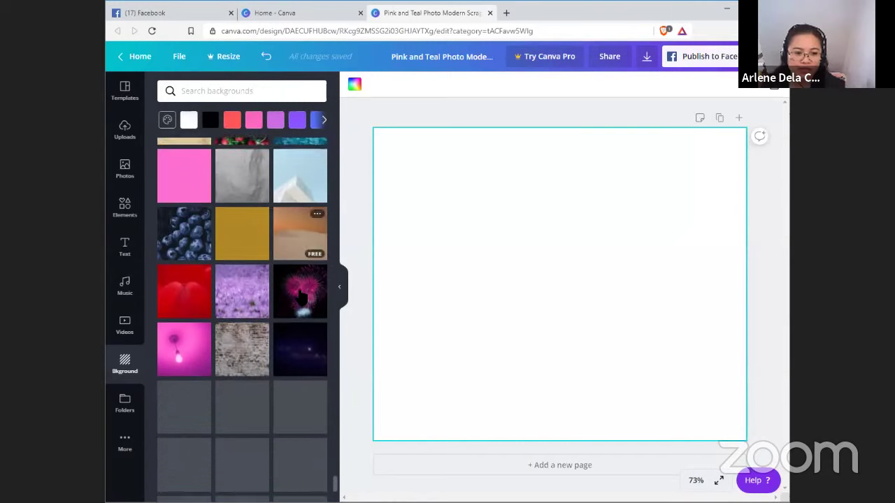
scroll(300, 298, down, 6)
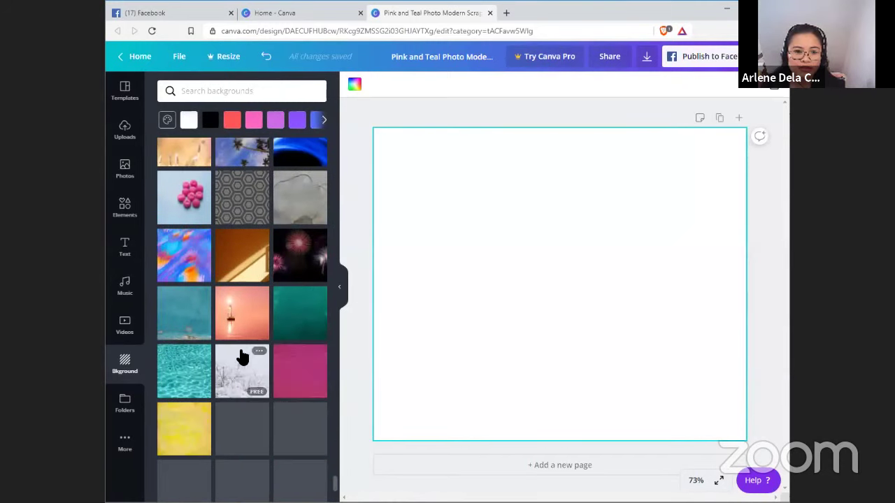
scroll(261, 347, down, 8)
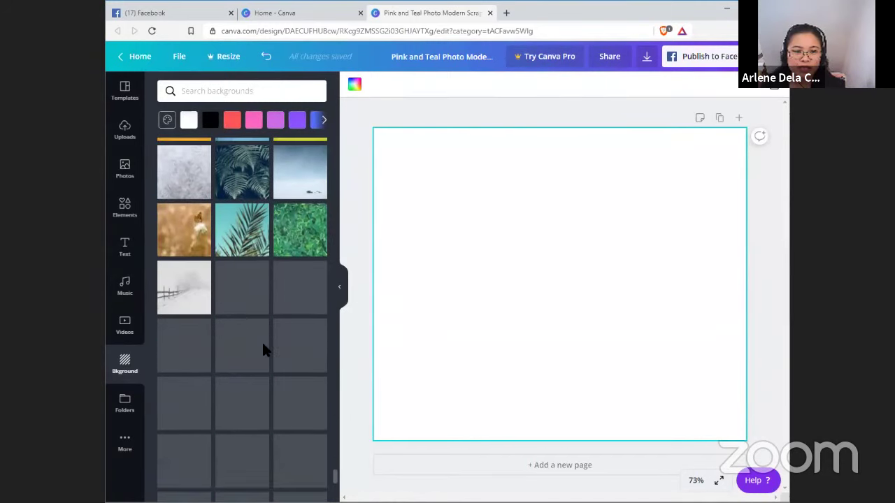
scroll(280, 307, down, 5)
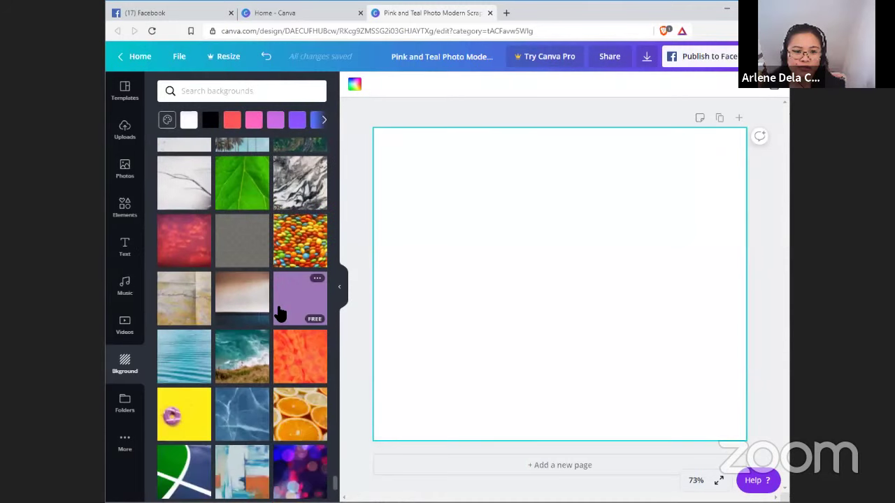
scroll(279, 313, down, 6)
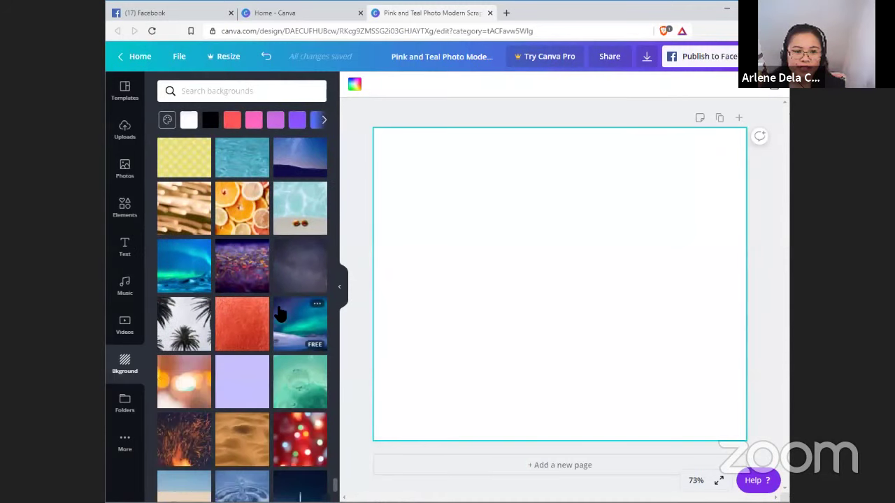
scroll(279, 314, down, 5)
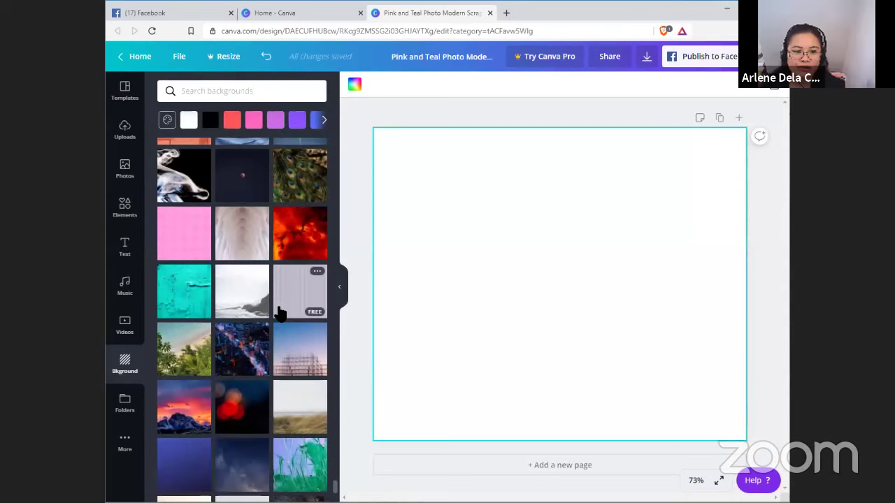
scroll(287, 335, down, 4)
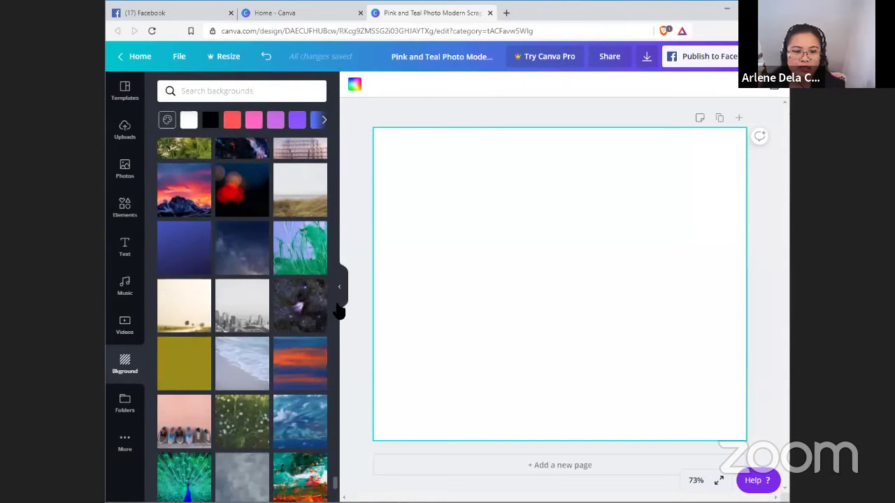
scroll(299, 398, down, 6)
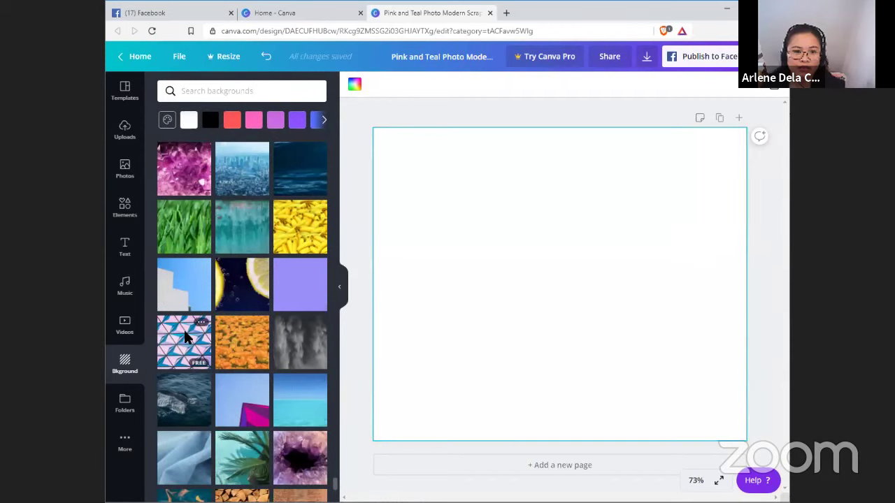
click(184, 336)
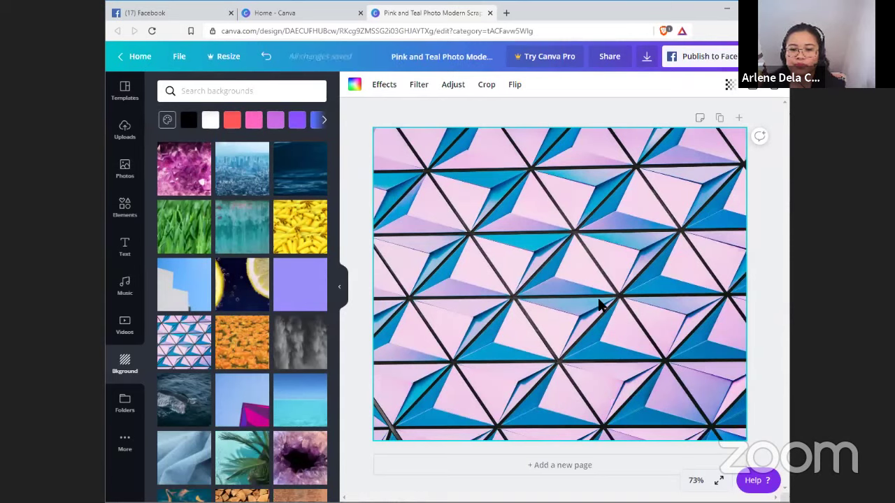
Step: Add the stock photo of four masked people to the page
click(124, 171)
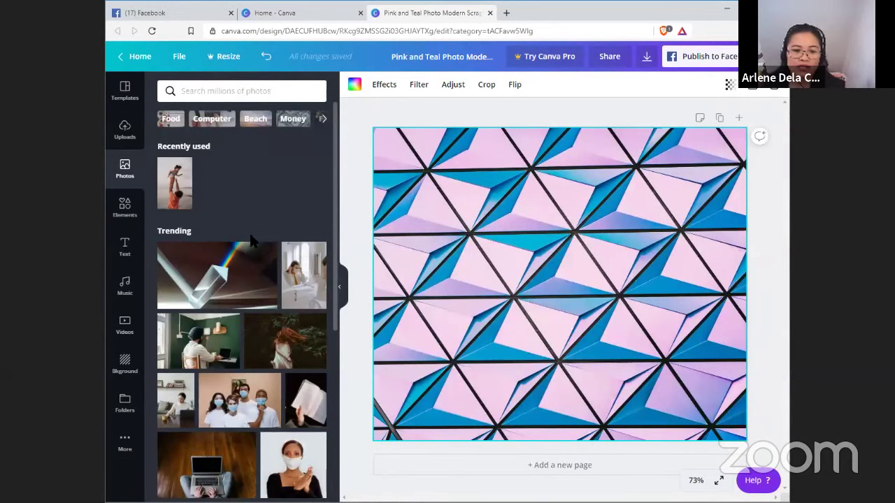
scroll(253, 240, down, 3)
scroll(254, 241, down, 1)
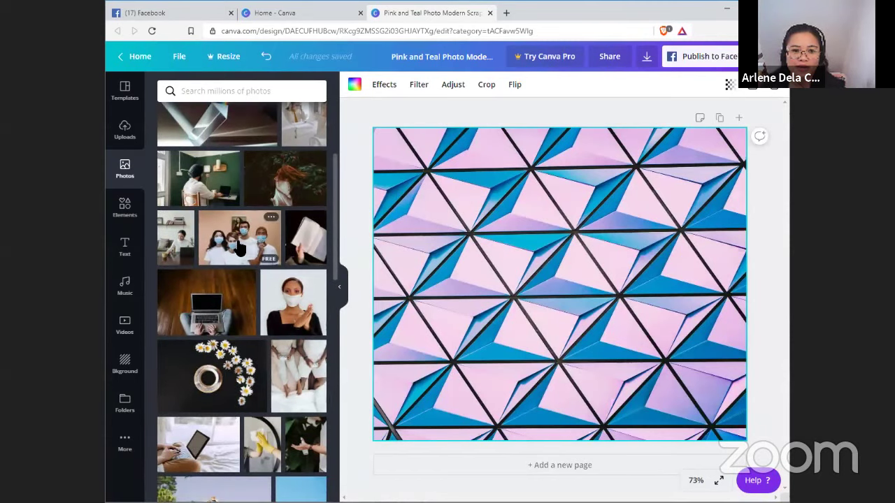
click(238, 248)
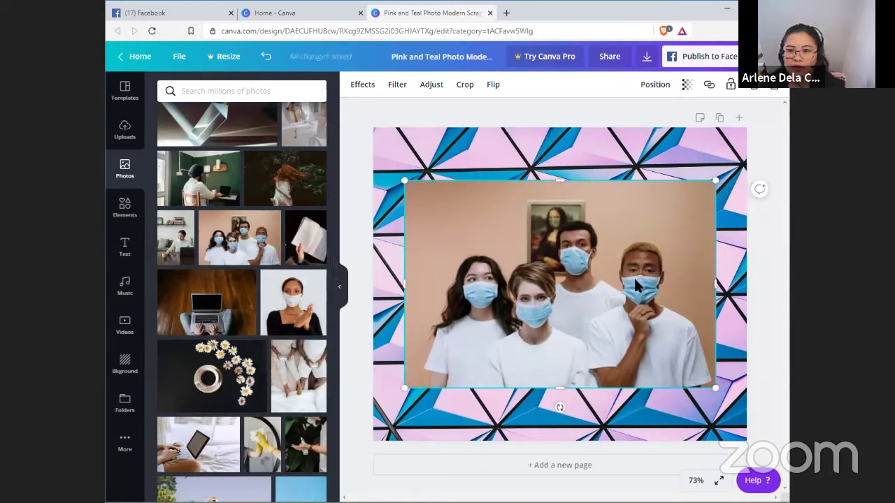
Step: Reposition the masked-group photo and stretch it to both page edges
drag(643, 280, 615, 360)
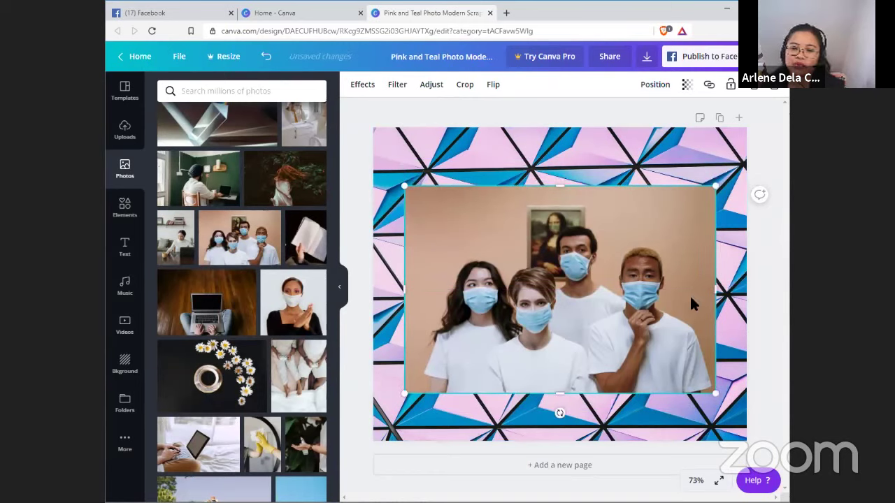
drag(674, 287, 656, 369)
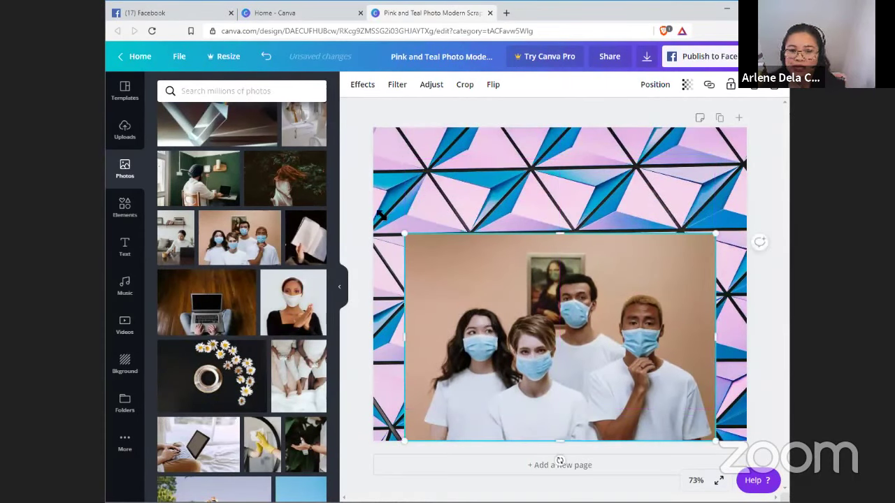
drag(404, 234, 375, 212)
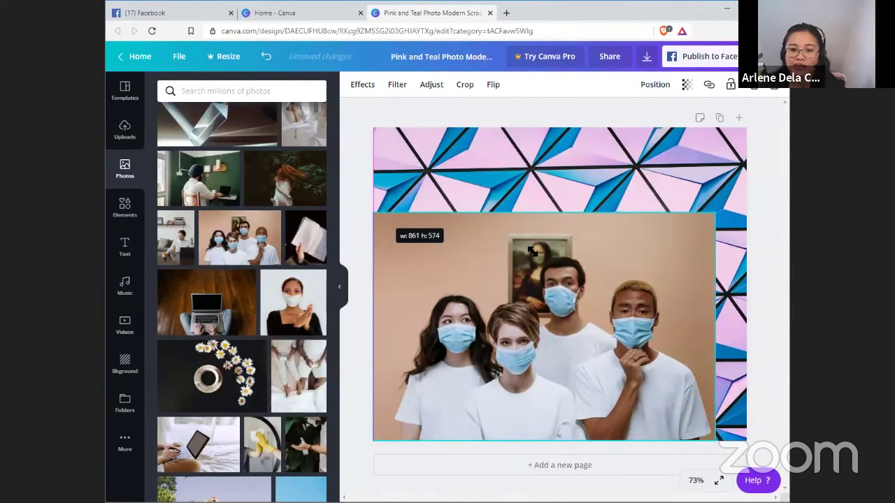
drag(714, 212, 749, 197)
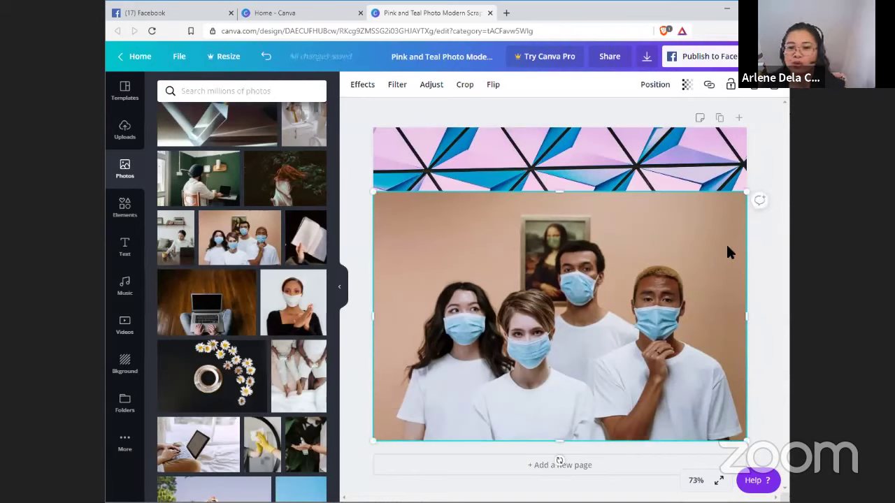
click(758, 244)
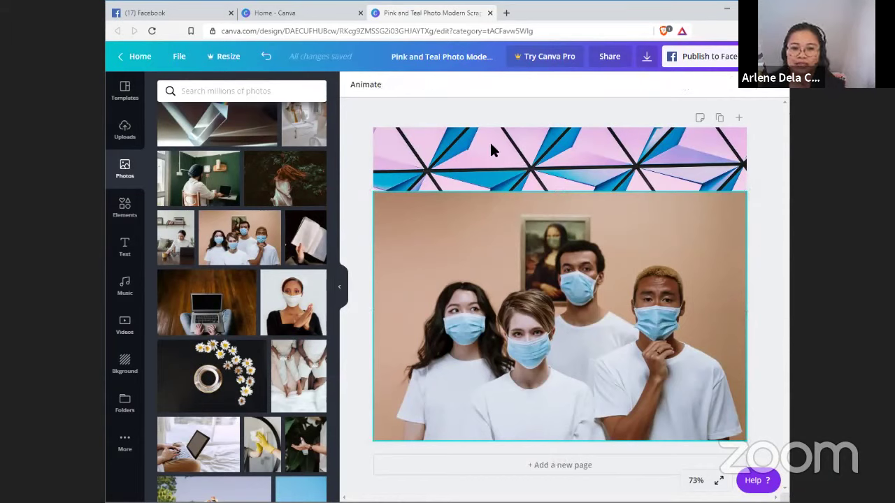
click(584, 273)
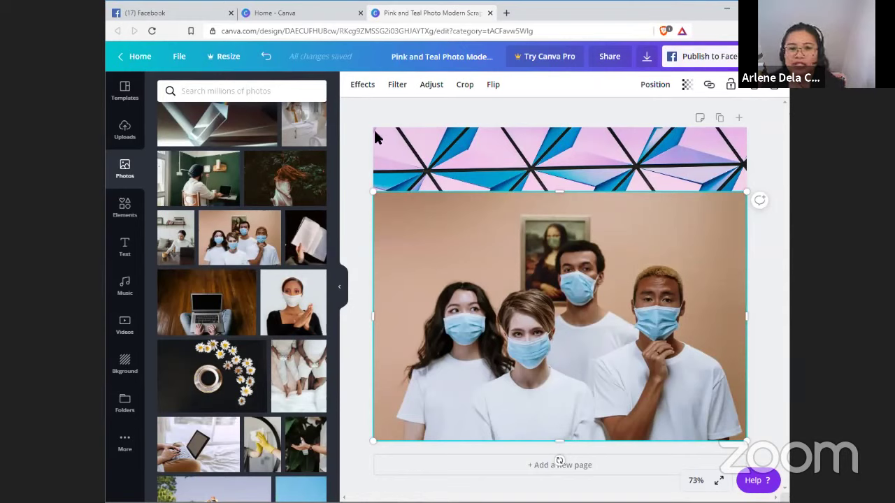
Step: Open the image effects list and dismiss the Canva Pro upgrade offer
click(362, 85)
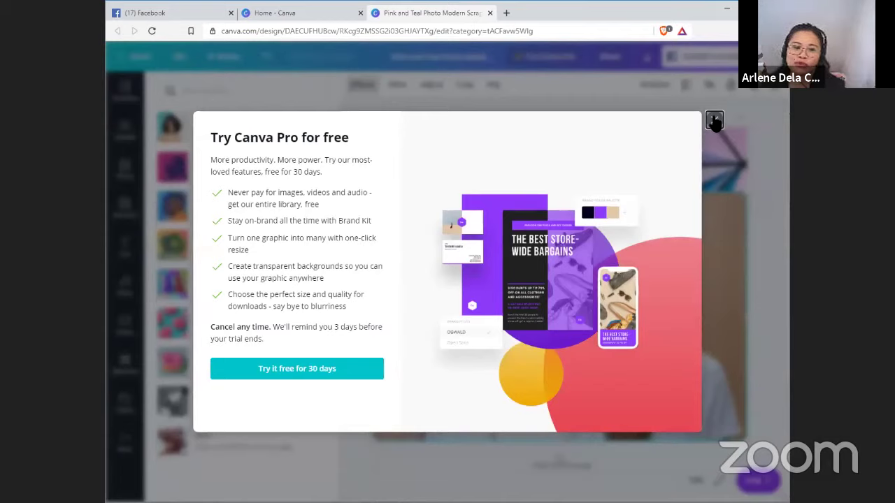
click(714, 120)
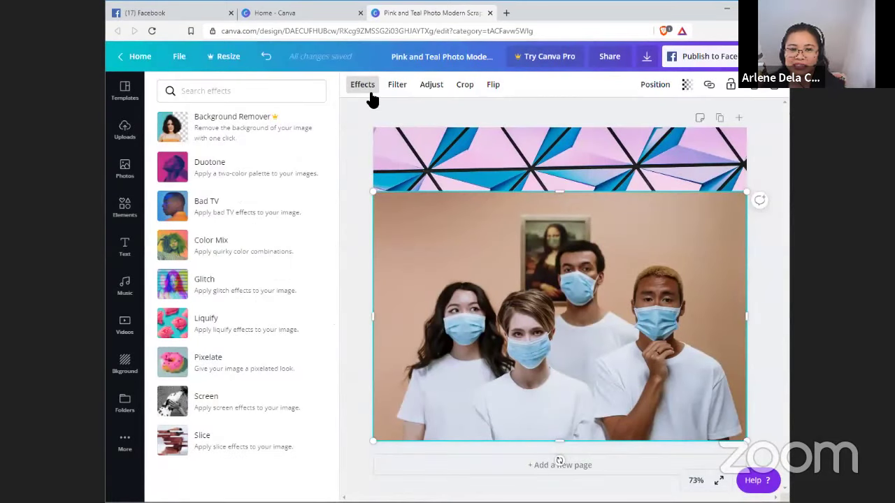
click(355, 84)
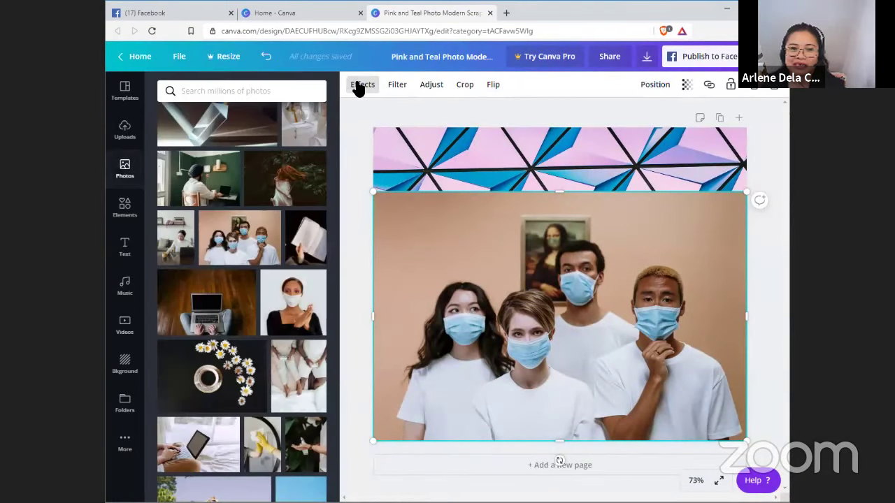
click(357, 86)
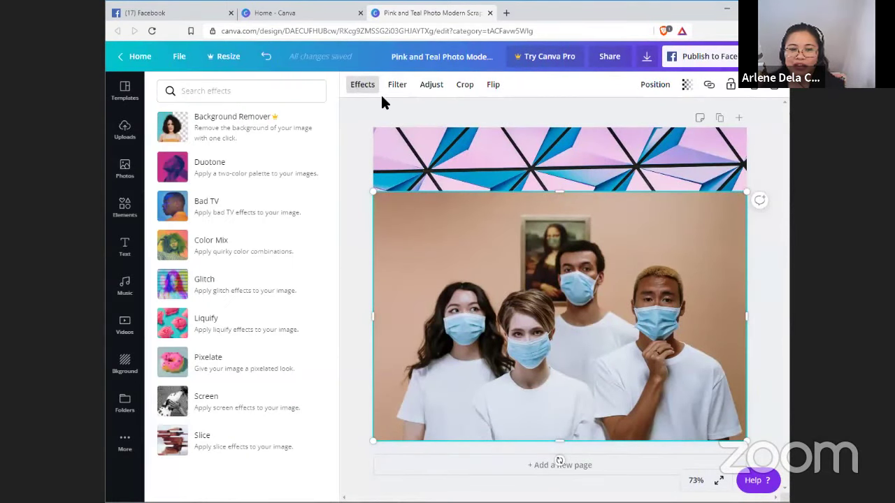
click(366, 87)
click(367, 86)
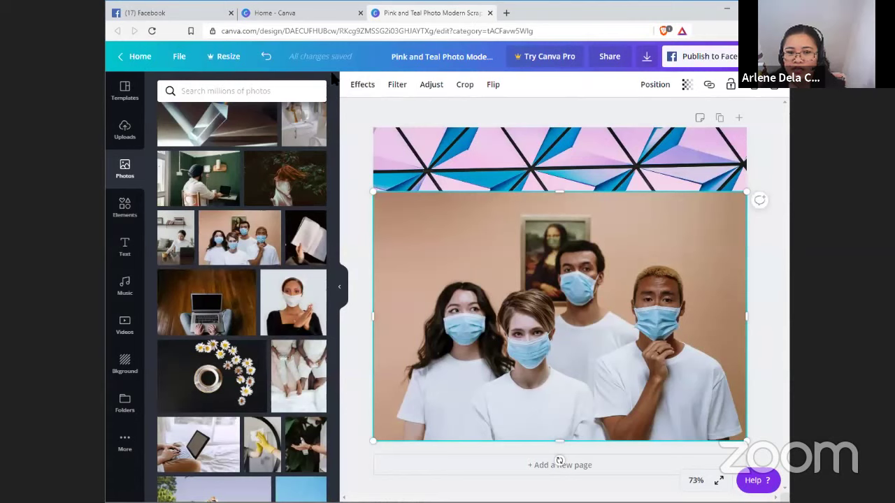
Step: Try Background Remover, dismiss the Pro offer, then switch to the Canva home window
click(358, 89)
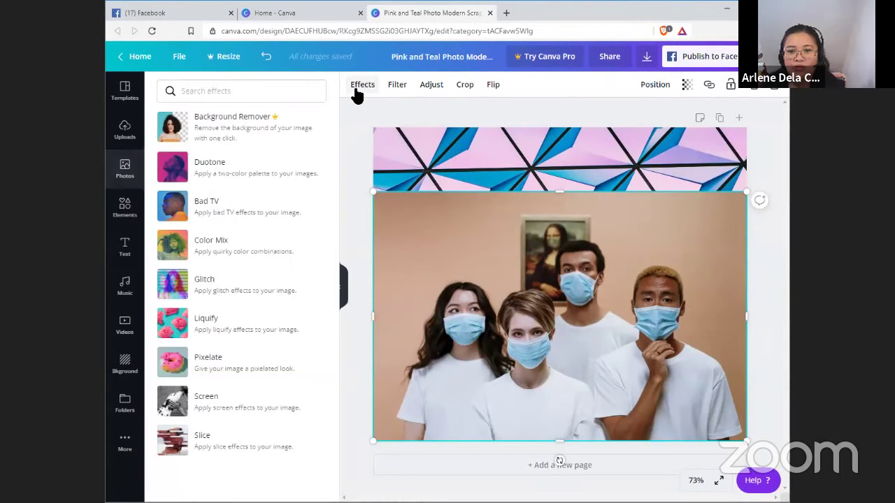
click(241, 138)
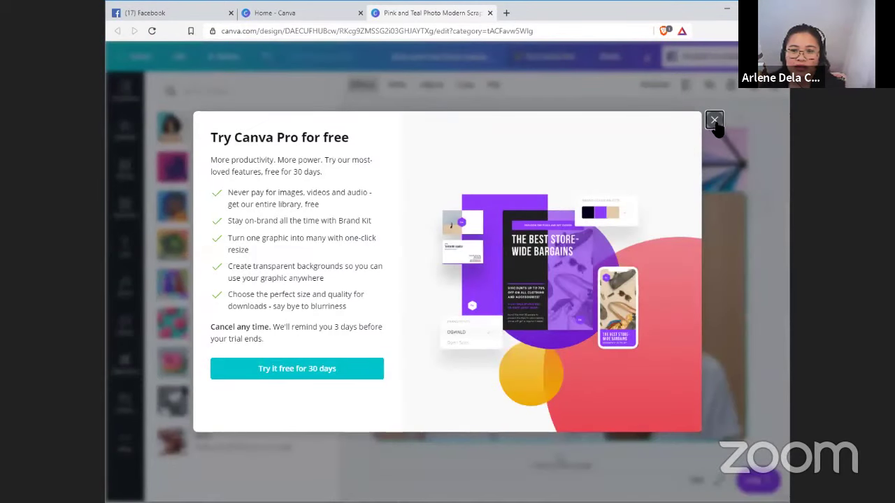
click(714, 120)
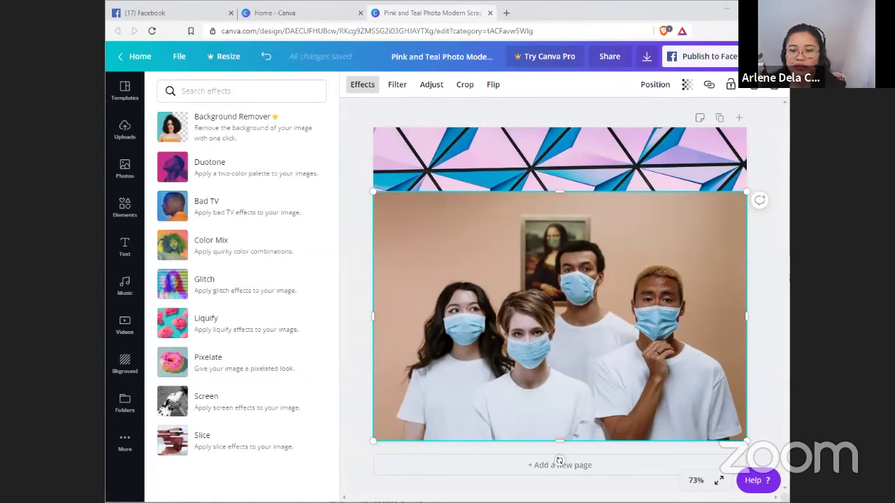
key(alt+Tab)
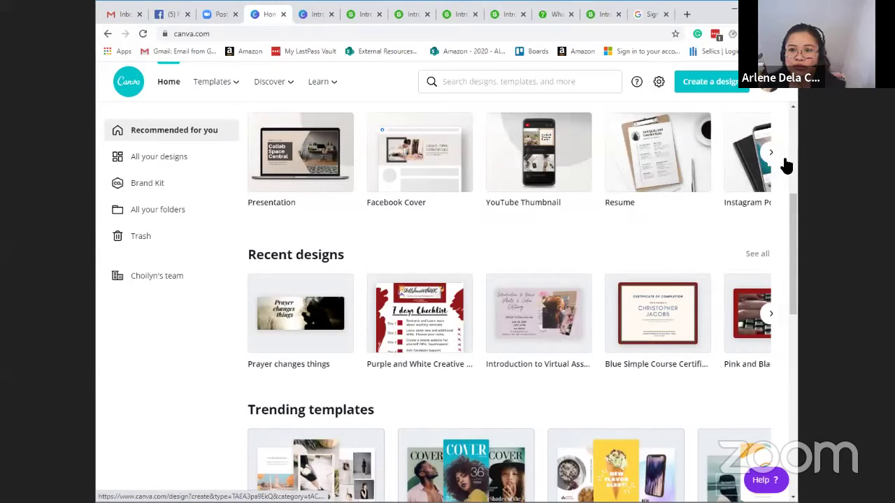
Step: Page through the Recommended design types and start a new Facebook Post design
click(770, 152)
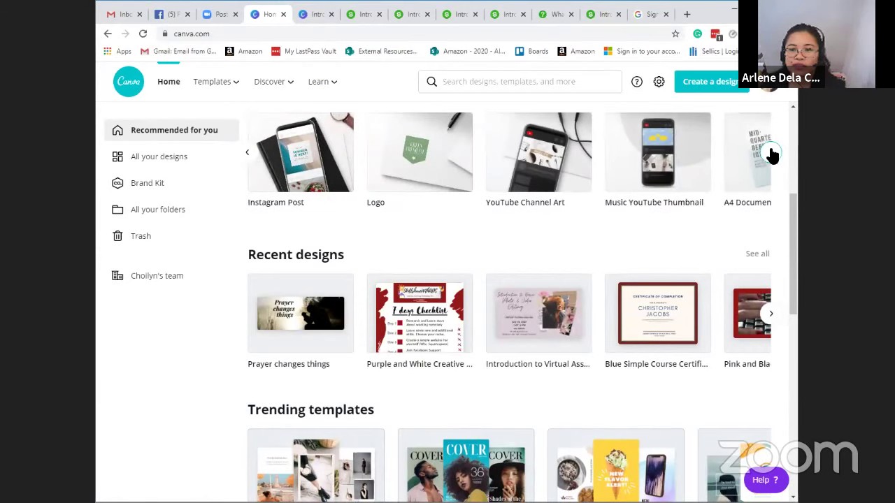
click(770, 152)
click(770, 153)
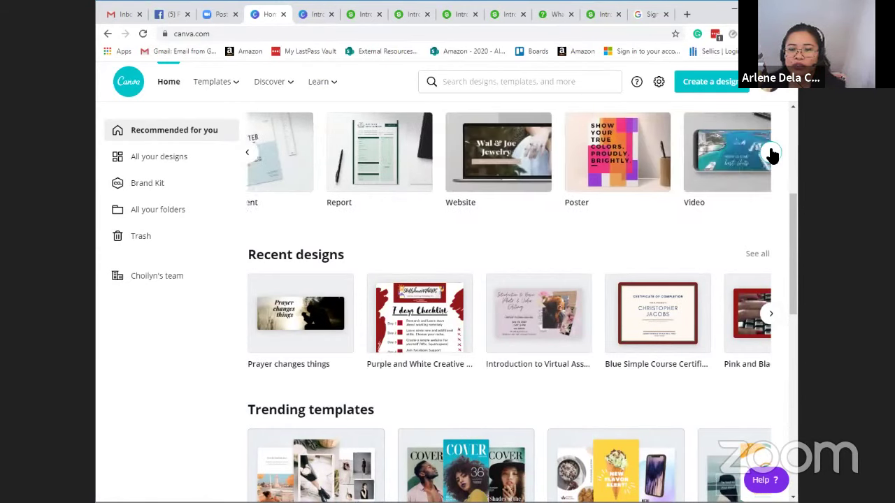
click(770, 152)
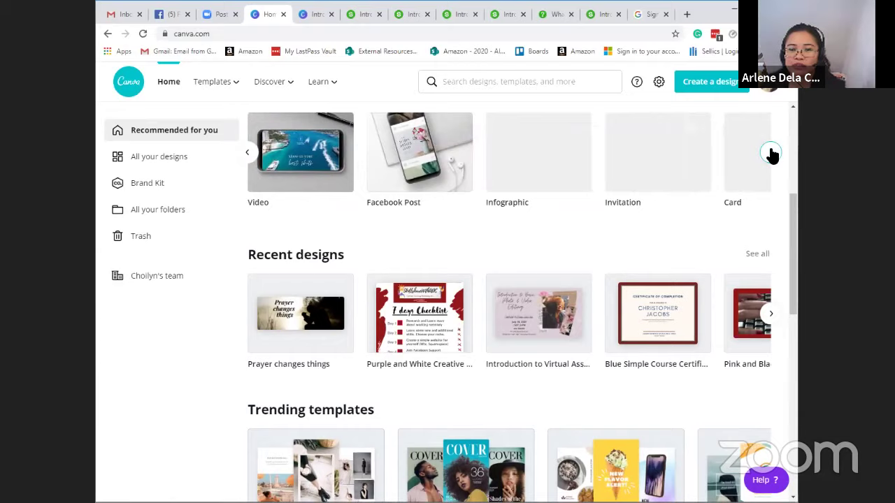
click(413, 166)
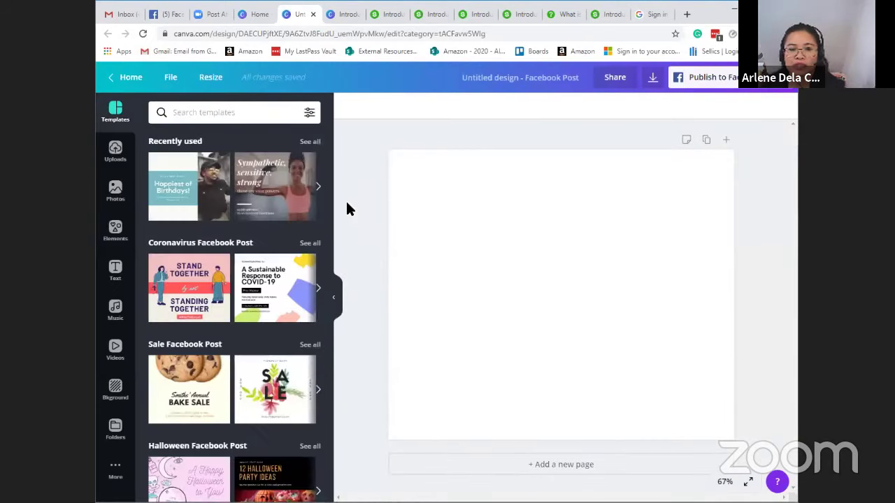
Step: Give the Facebook Post page a teal wooden-plank background
click(548, 241)
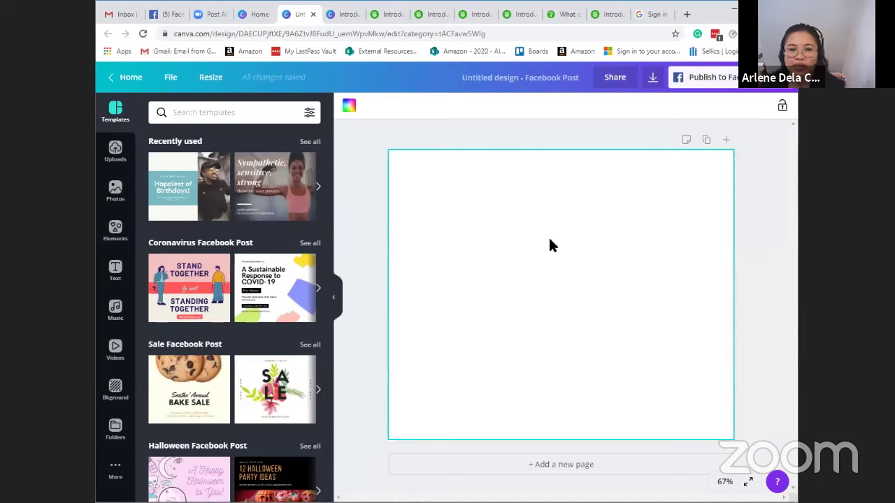
click(114, 390)
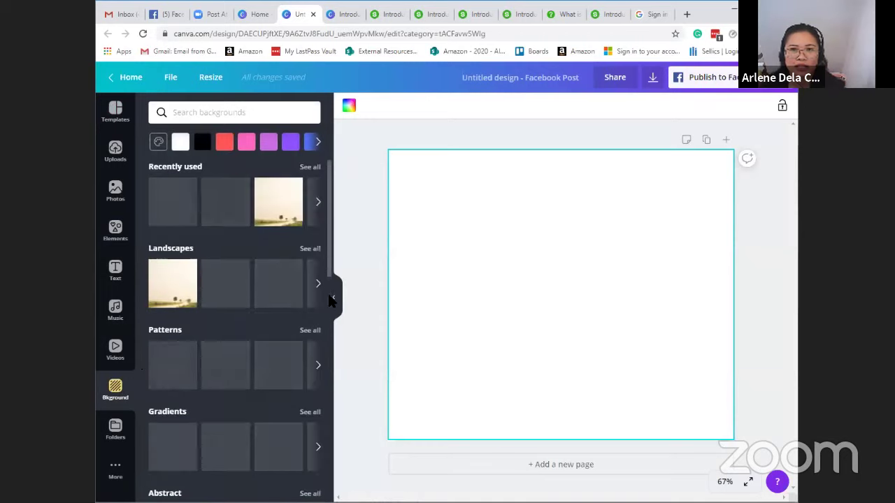
drag(329, 259, 342, 278)
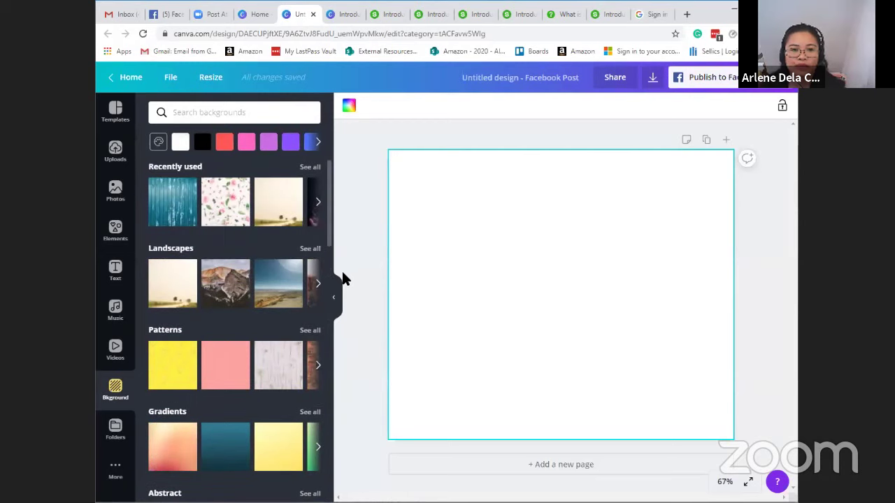
click(180, 208)
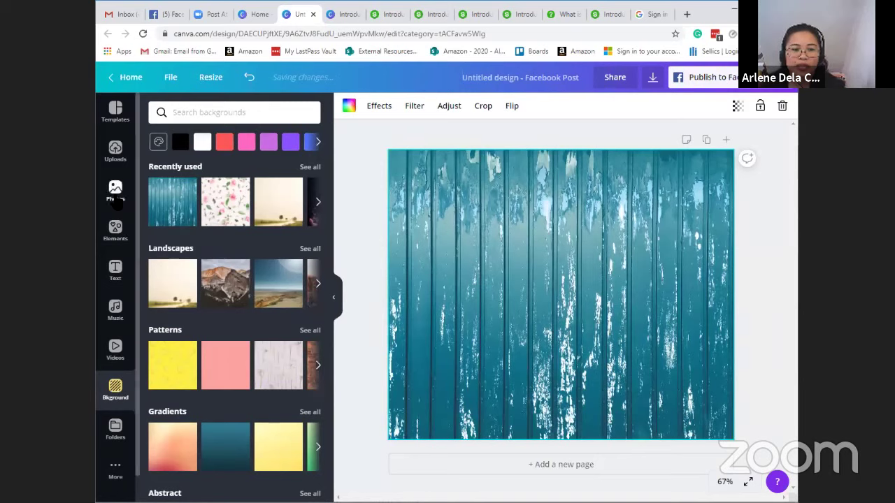
Step: Browse the stock photo library for the photo of four smiling women
click(115, 190)
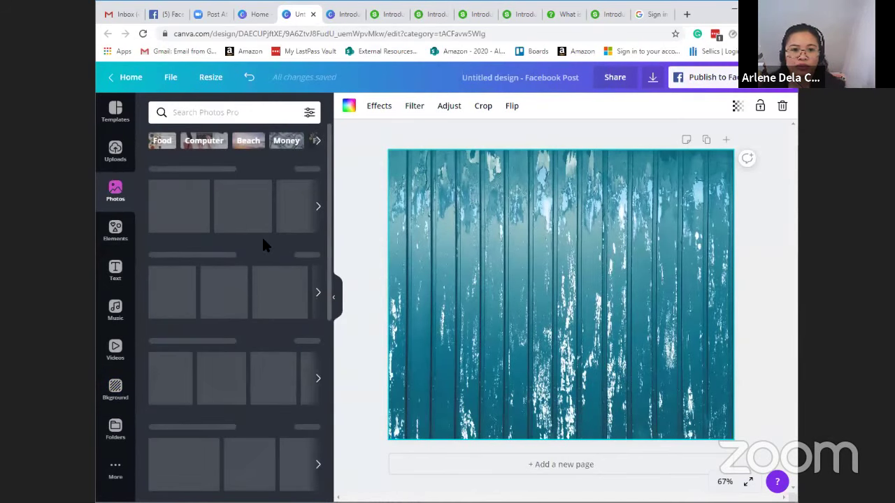
scroll(271, 235, down, 5)
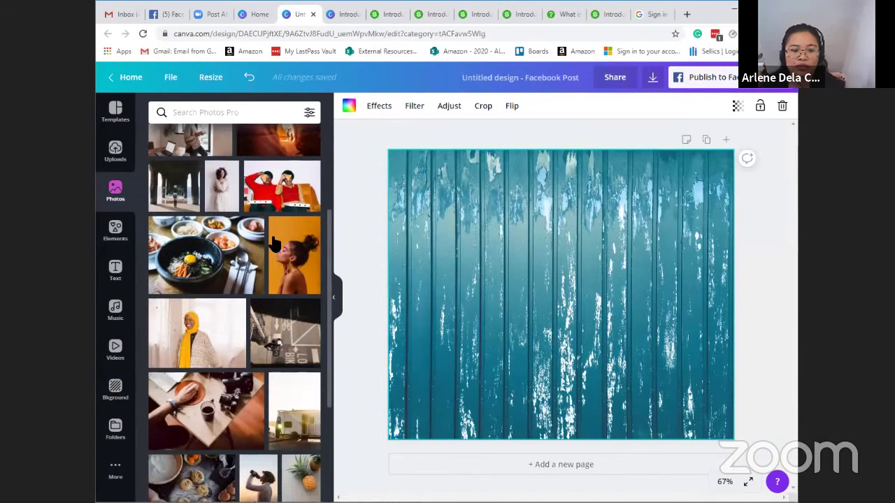
scroll(272, 242, down, 10)
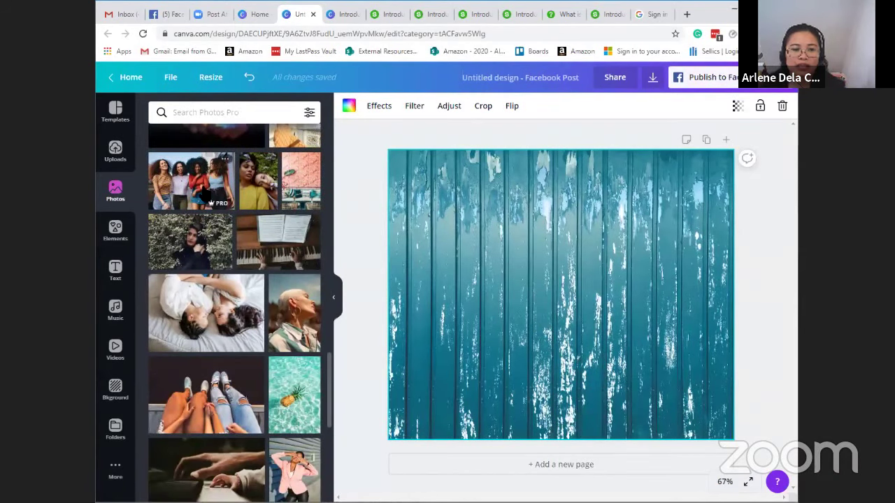
Step: Add the four-women photo, recentre it and enlarge it to full page width (940 × 627)
click(204, 190)
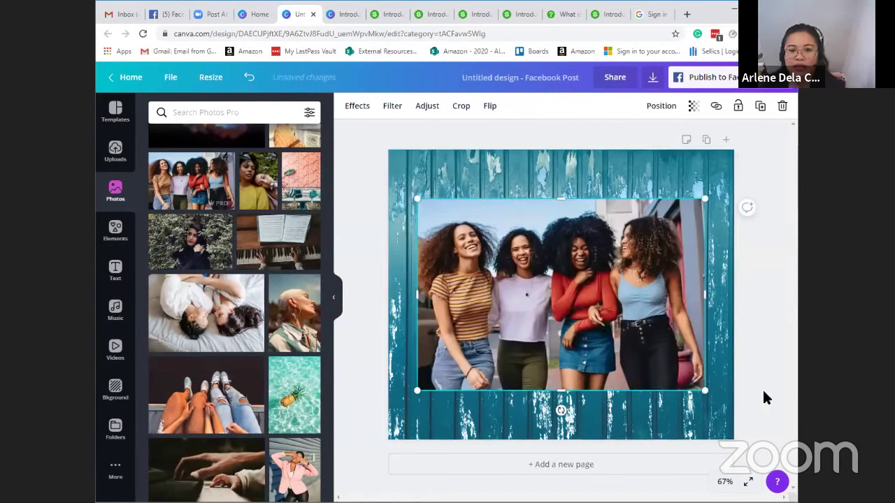
drag(624, 370, 624, 392)
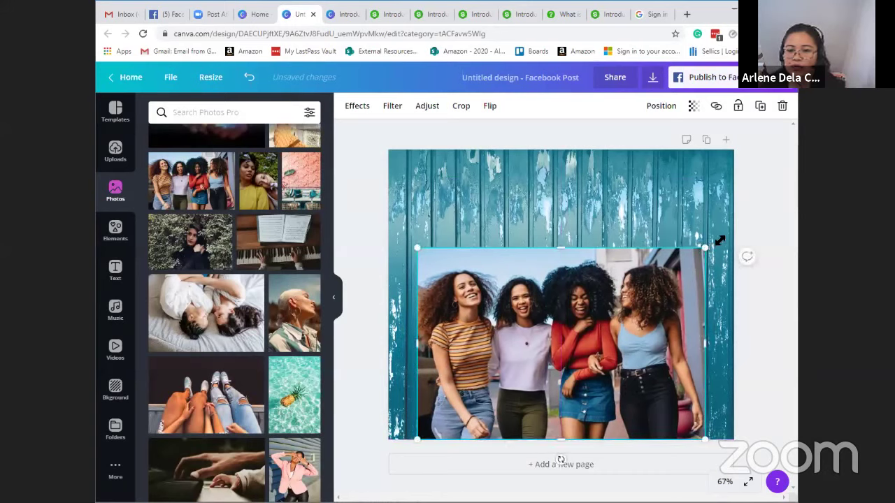
drag(720, 240, 732, 228)
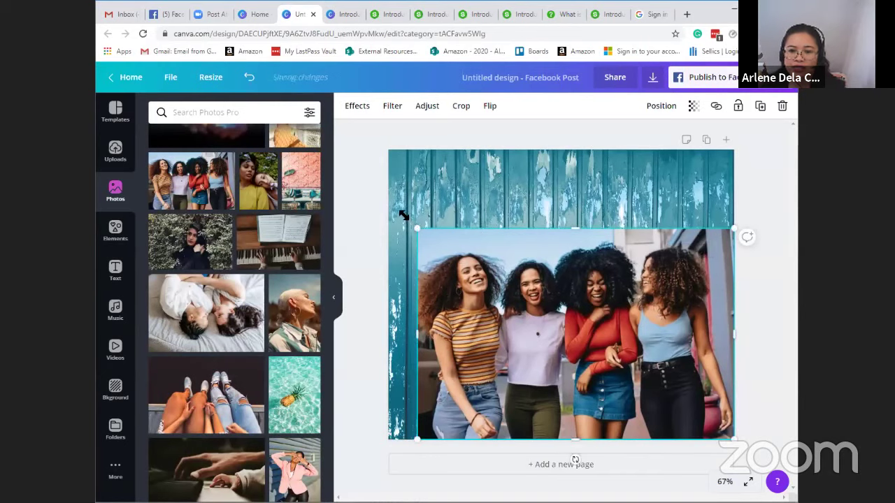
drag(403, 216, 394, 202)
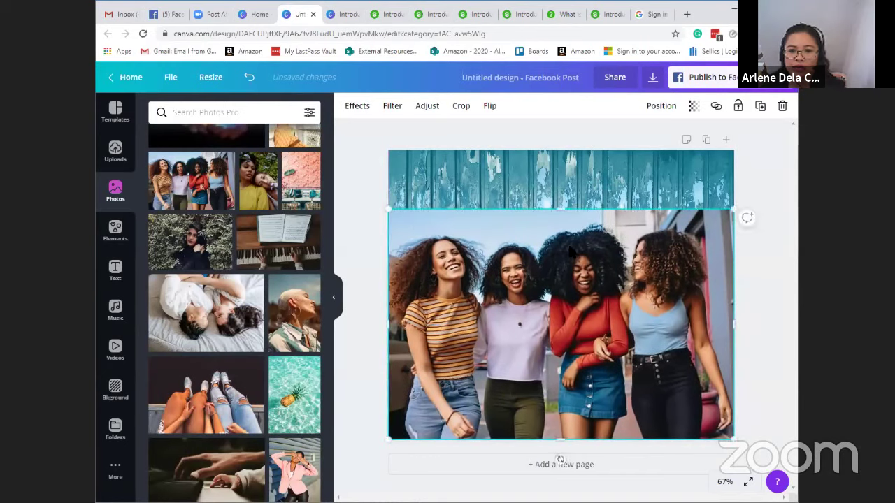
Step: Apply background removal to the four-women photo from the effects list
click(357, 109)
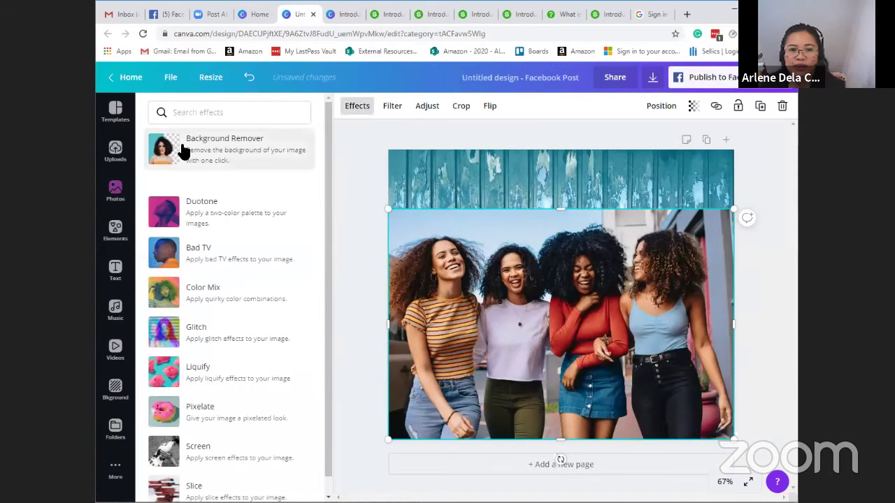
click(211, 155)
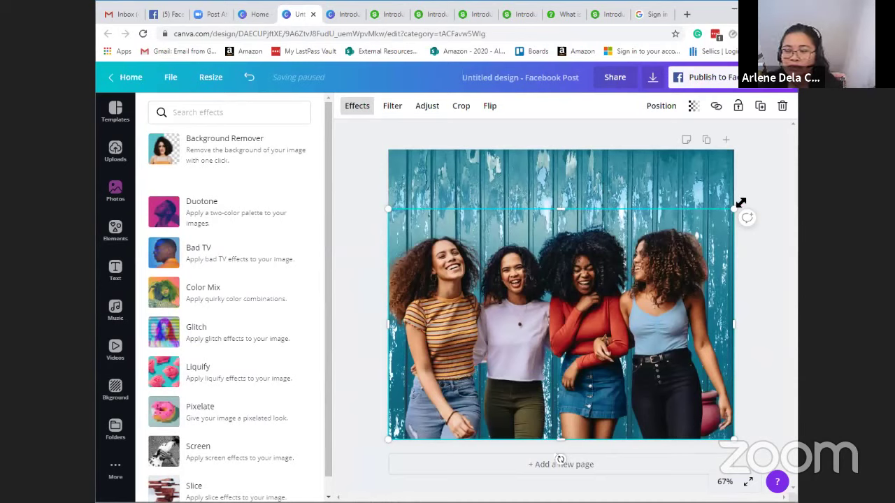
click(714, 314)
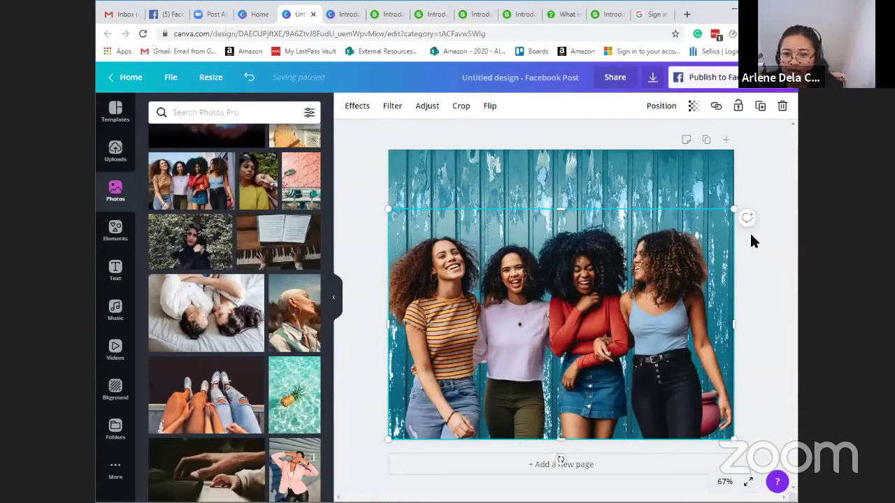
Step: Enlarge the group photo past the page edges and deselect it to check the layout
drag(734, 209, 772, 184)
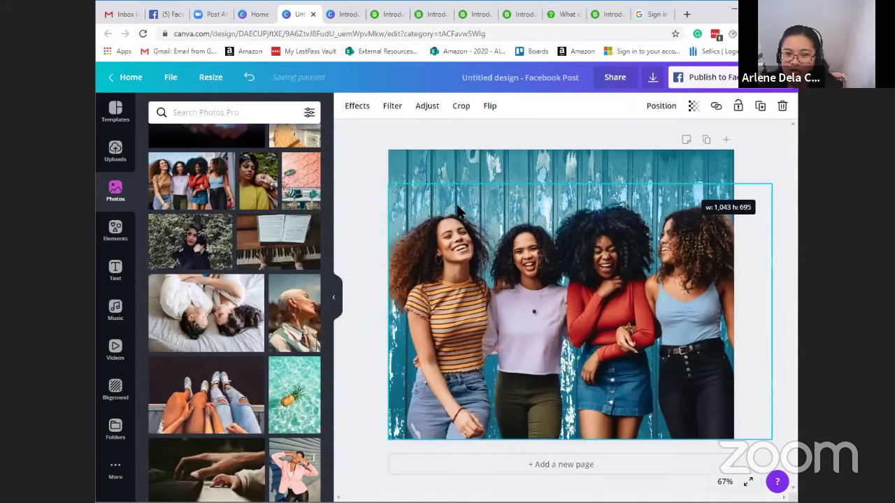
click(554, 127)
click(417, 269)
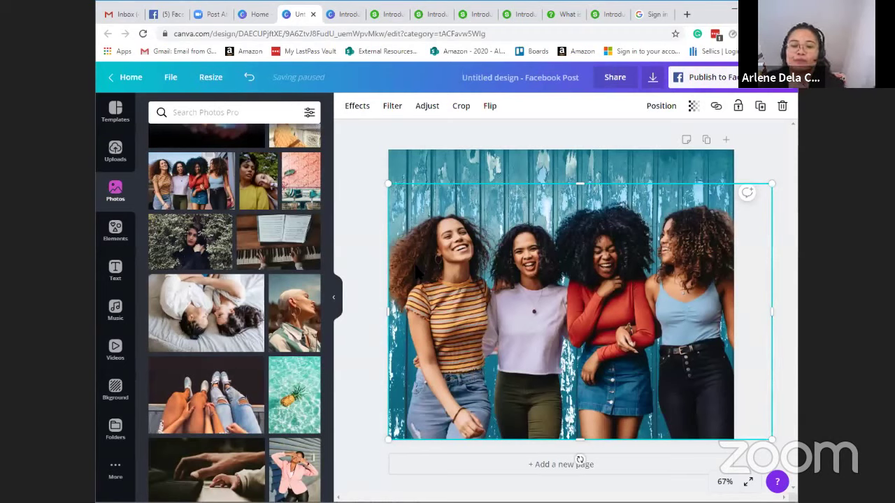
click(514, 141)
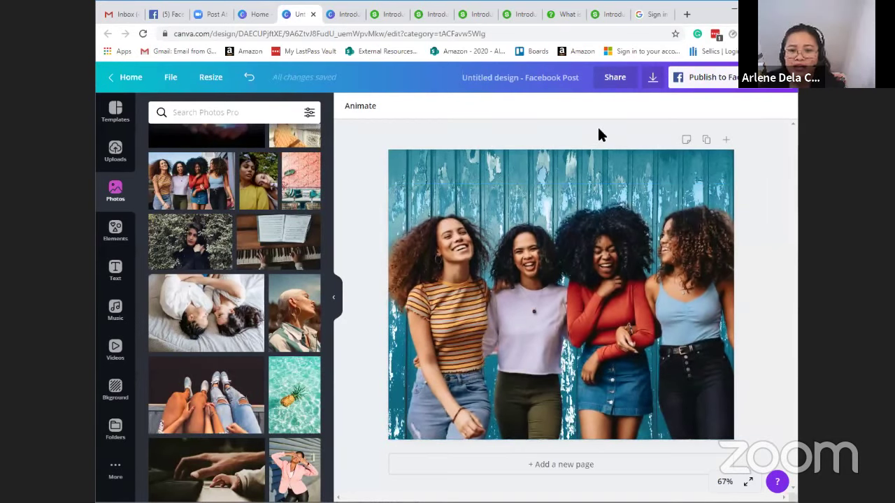
Step: Download the Facebook Post as a PNG saved as Untitled design.png
click(653, 81)
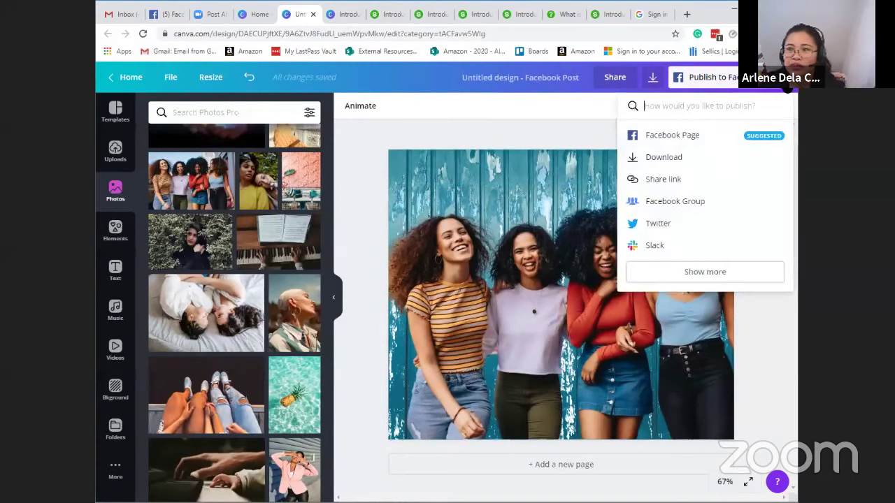
click(710, 167)
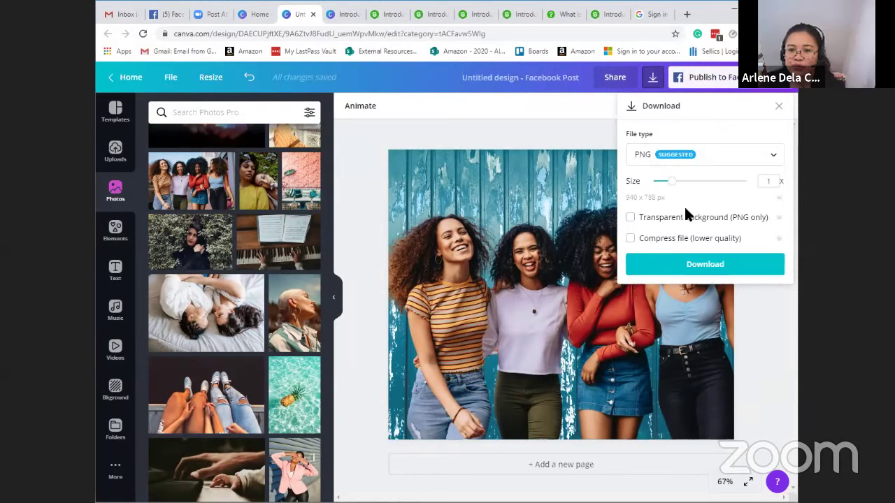
click(704, 265)
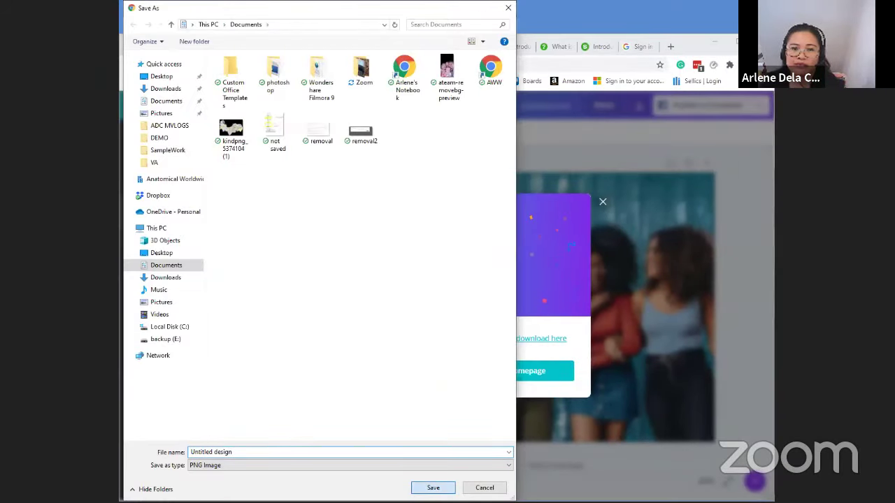
key(Return)
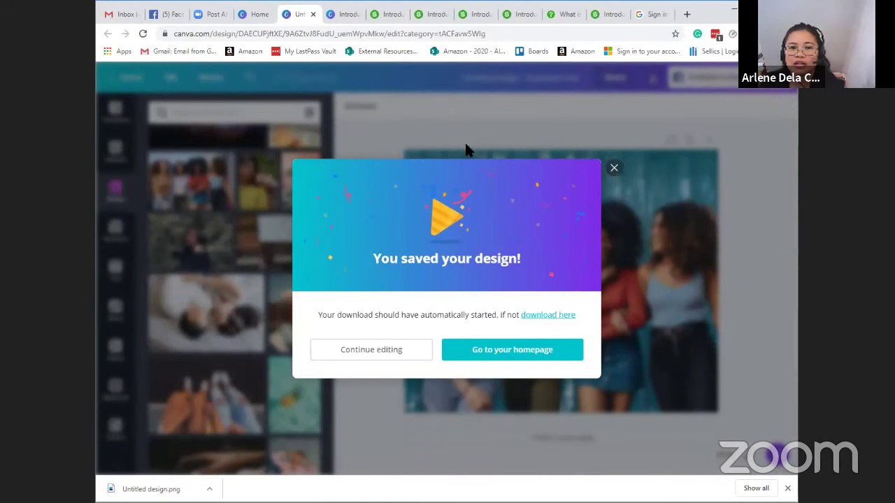
click(466, 146)
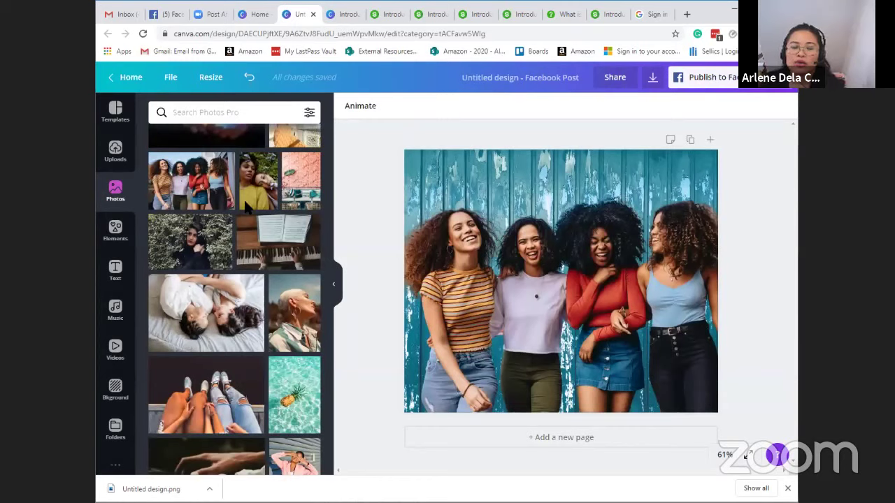
Step: Add page 2 to the Facebook Post and delete its teal wood background image
mouse_move(254, 204)
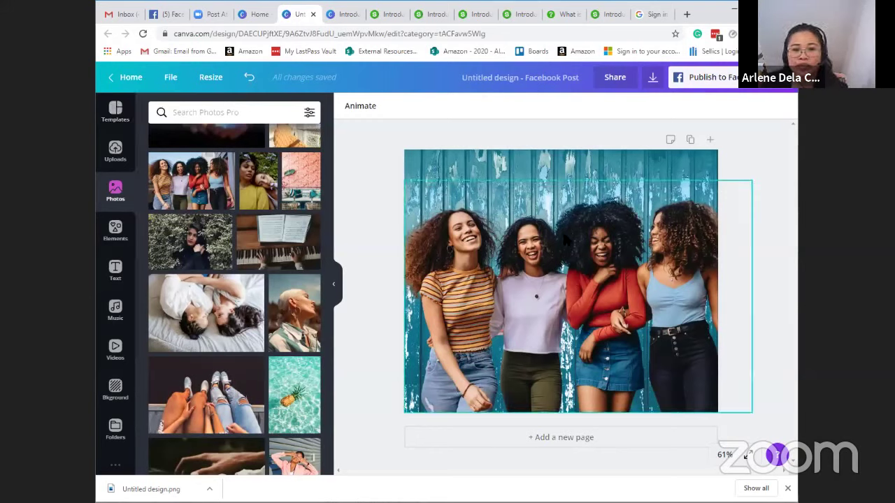
click(597, 446)
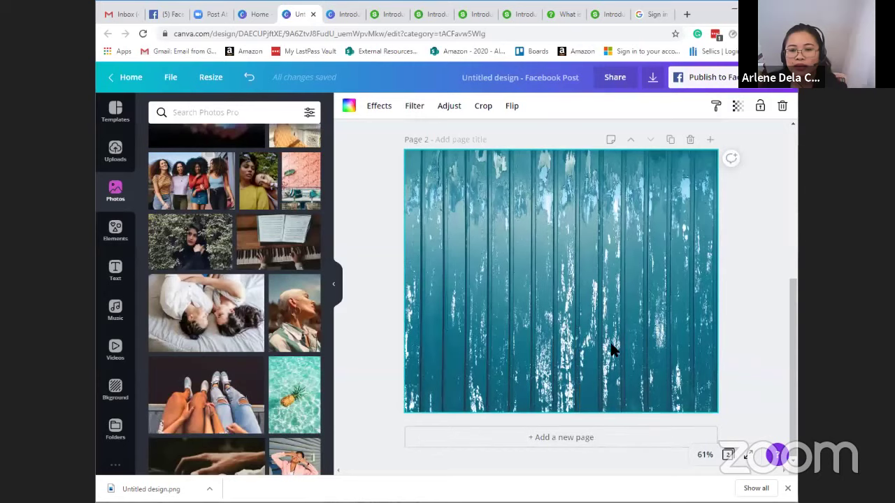
scroll(601, 348, up, 1)
key(Delete)
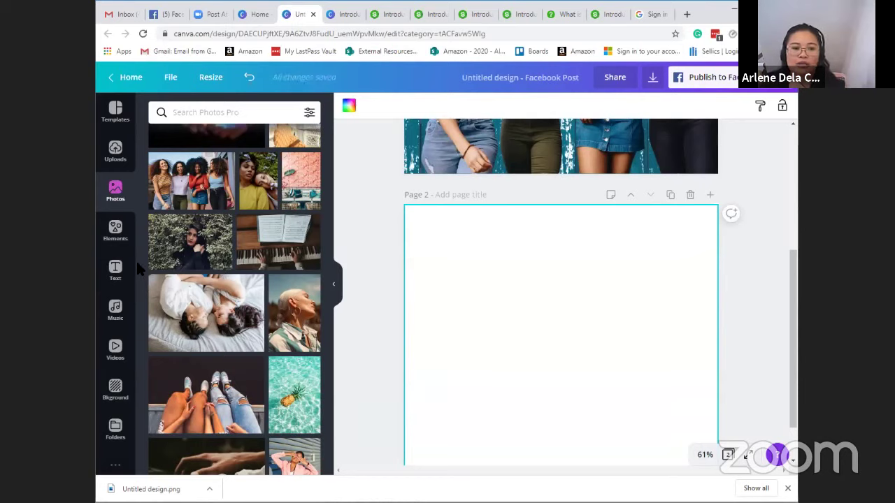
scroll(136, 306, down, 1)
scroll(137, 306, down, 1)
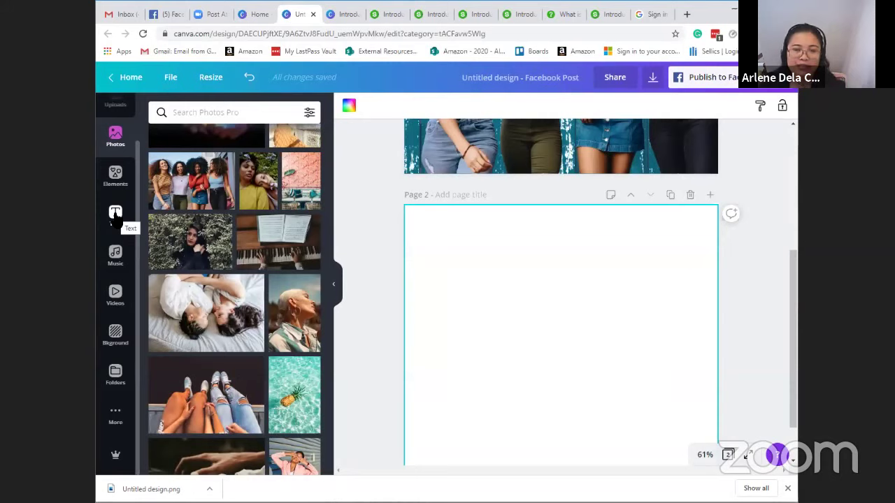
scroll(117, 293, up, 2)
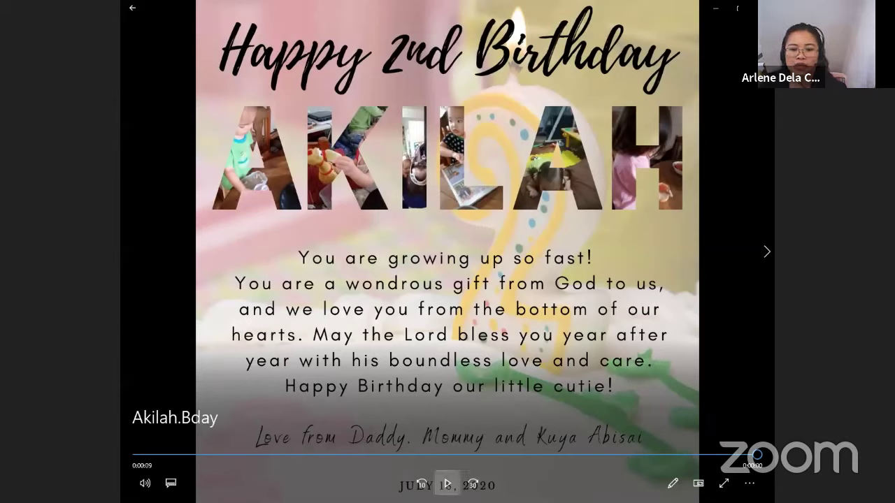
Step: Play the sample birthday video in Windows Photos, then return to the Canva design in Chrome
click(447, 484)
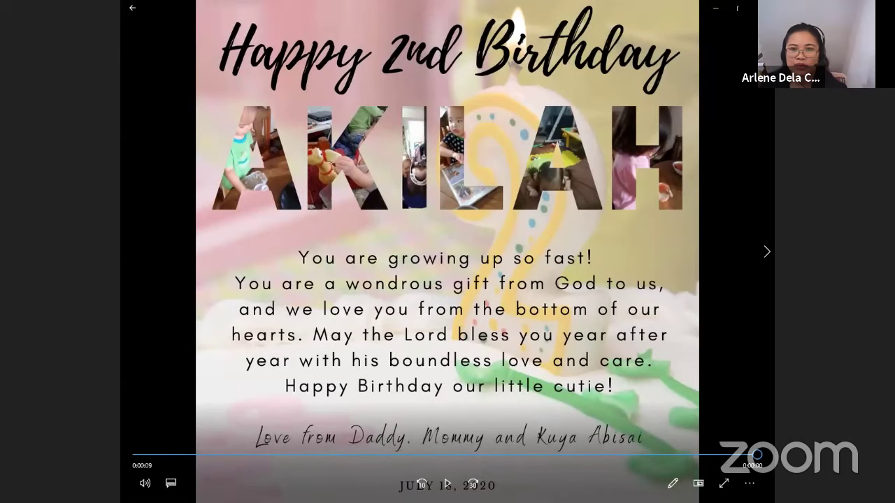
key(alt+Tab)
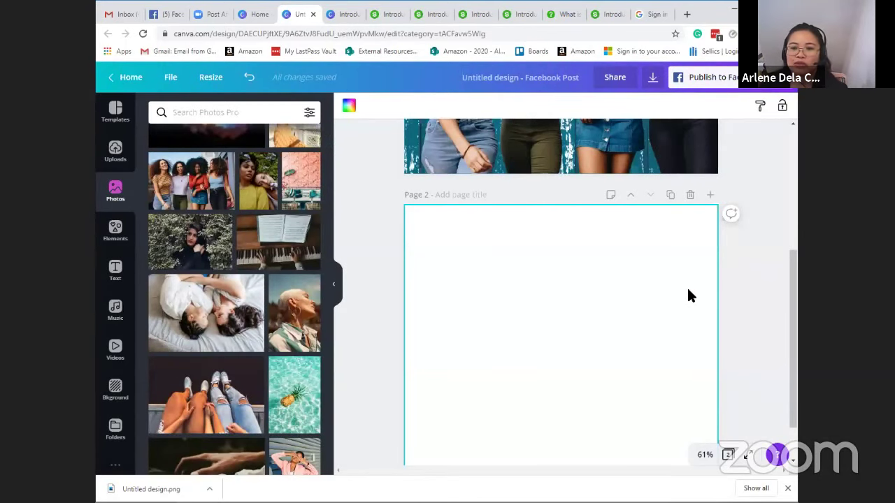
Step: Open Canva's Elements library beside the blank second page
drag(794, 285, 794, 295)
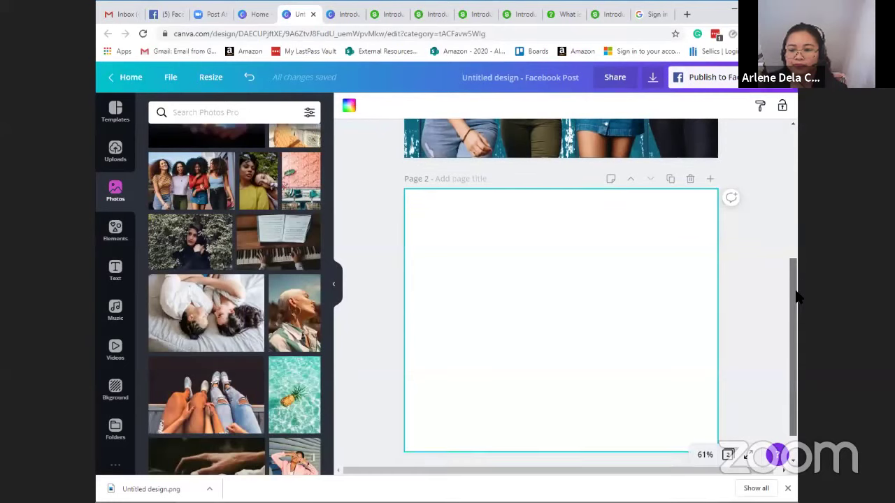
click(117, 231)
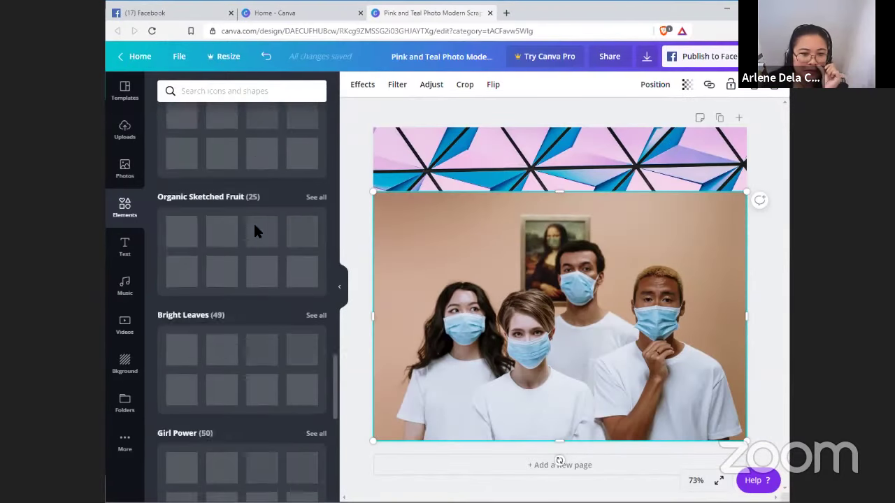
Step: Scroll down through the Elements panel and back up to the top
scroll(253, 226, down, 3)
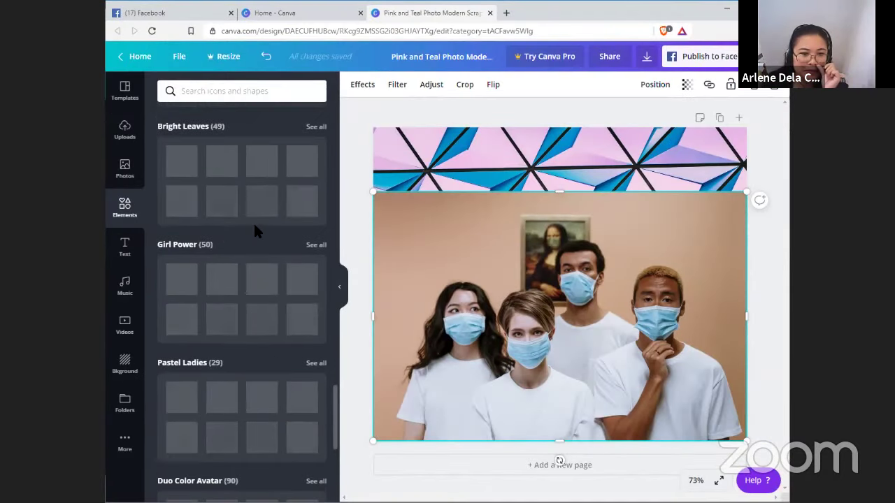
scroll(254, 231, down, 2)
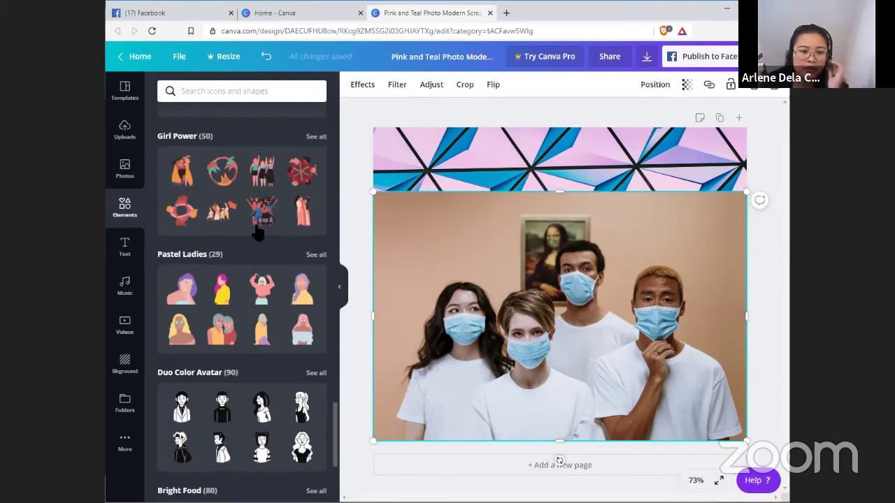
scroll(255, 231, down, 2)
scroll(256, 232, down, 5)
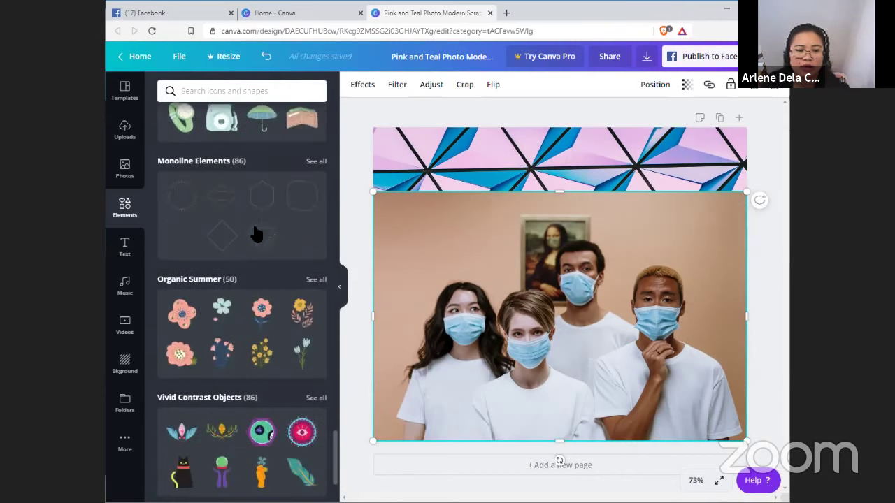
scroll(257, 245, down, 2)
scroll(255, 256, down, 1)
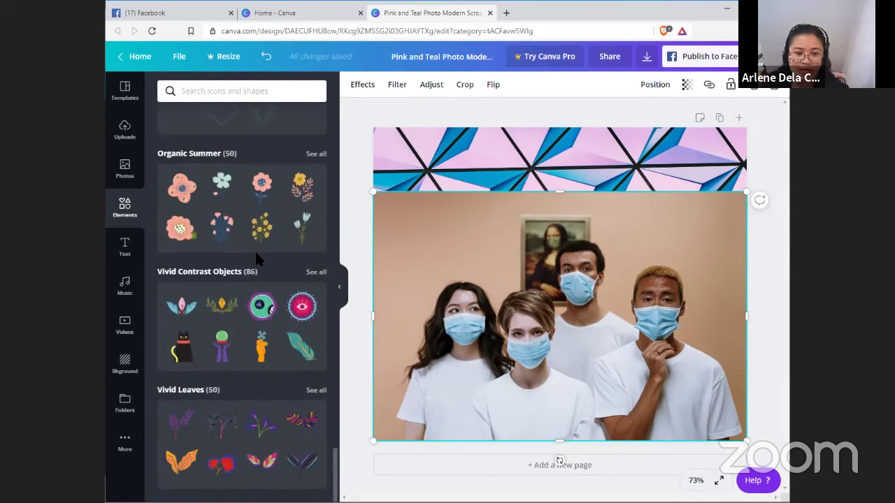
scroll(286, 305, up, 6)
scroll(286, 306, up, 10)
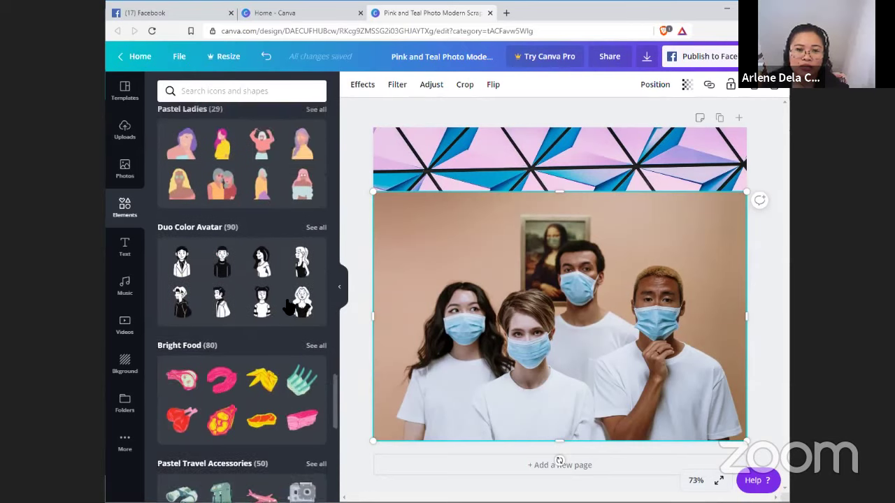
scroll(287, 305, up, 10)
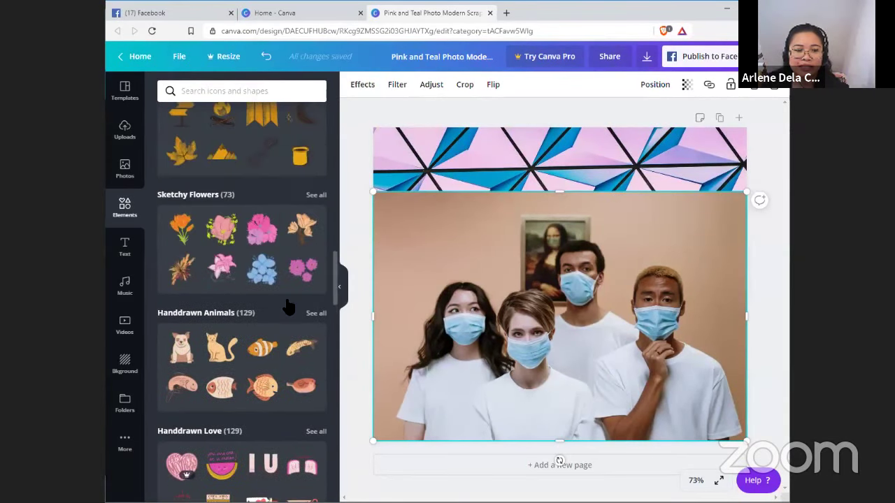
scroll(288, 305, up, 5)
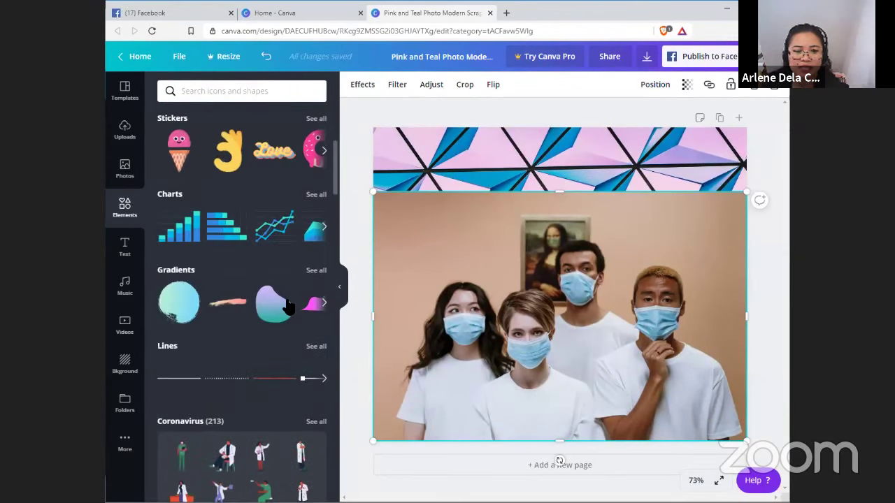
scroll(202, 298, up, 4)
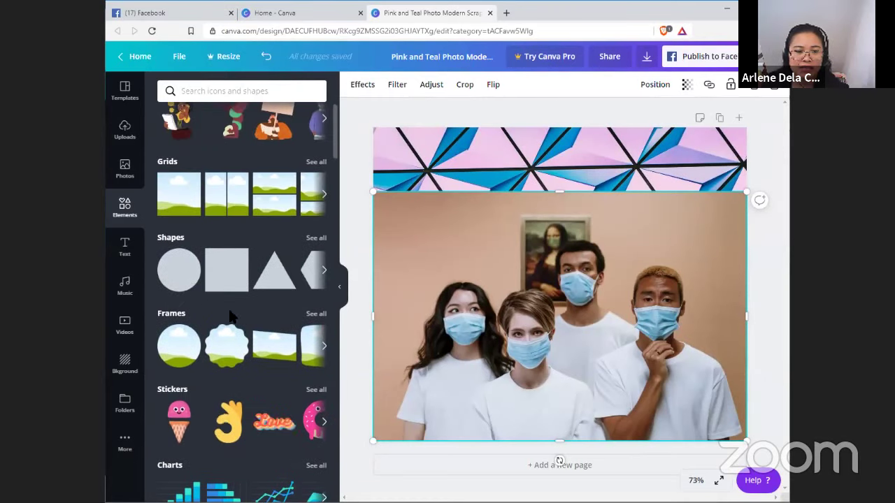
scroll(232, 238, up, 1)
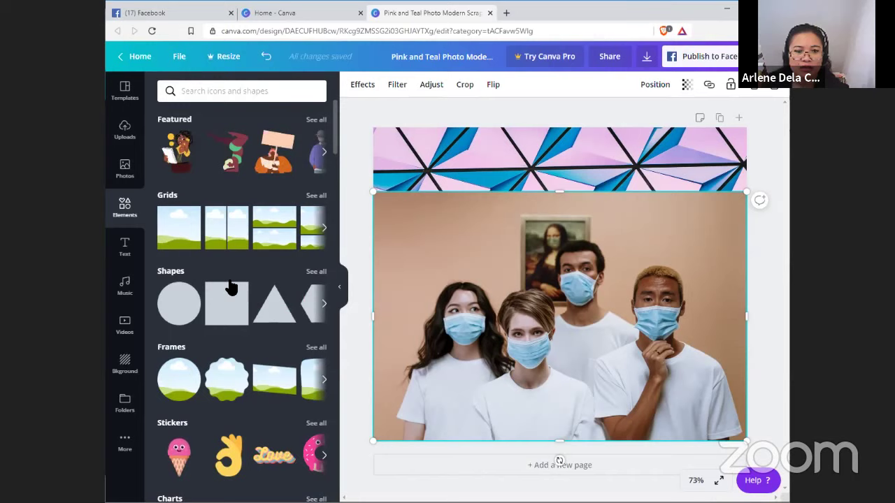
Step: Page through the Grids, Shapes and Frames carousels to preview more options
click(324, 228)
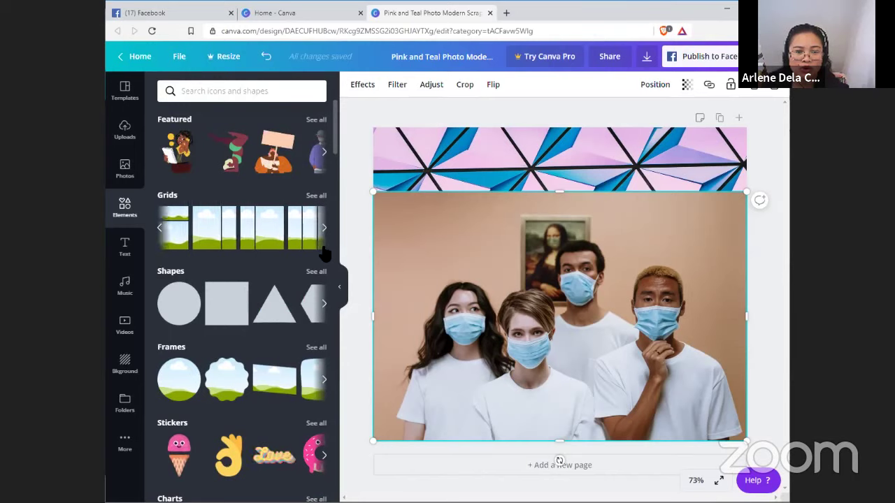
click(325, 227)
click(325, 304)
click(324, 304)
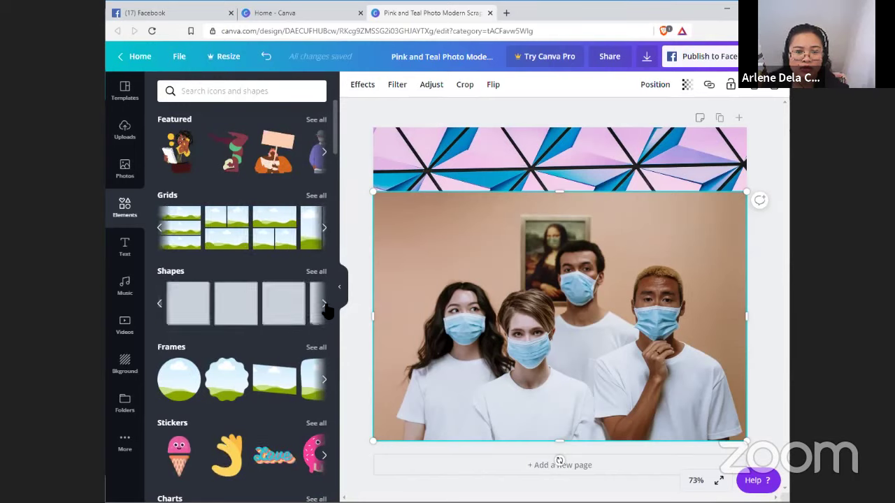
click(324, 380)
click(324, 379)
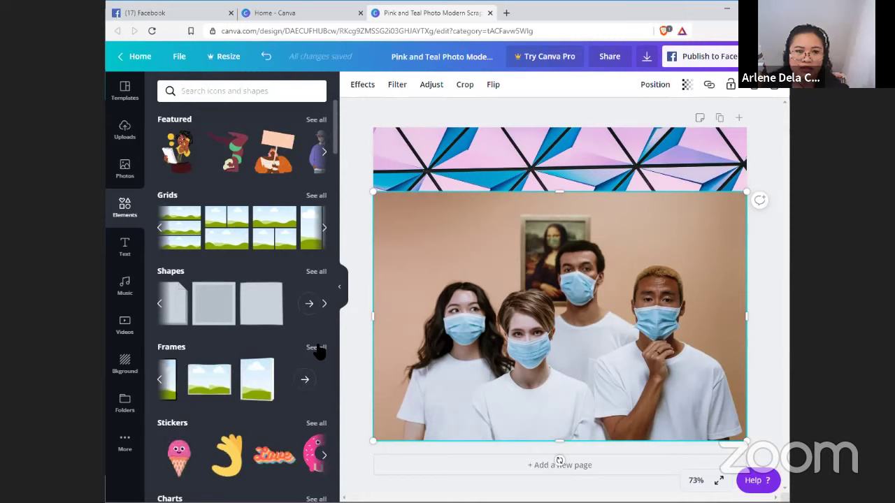
Step: Open the full Frames collection, duplicate the page, and delete the patterned photo from the copy
click(315, 345)
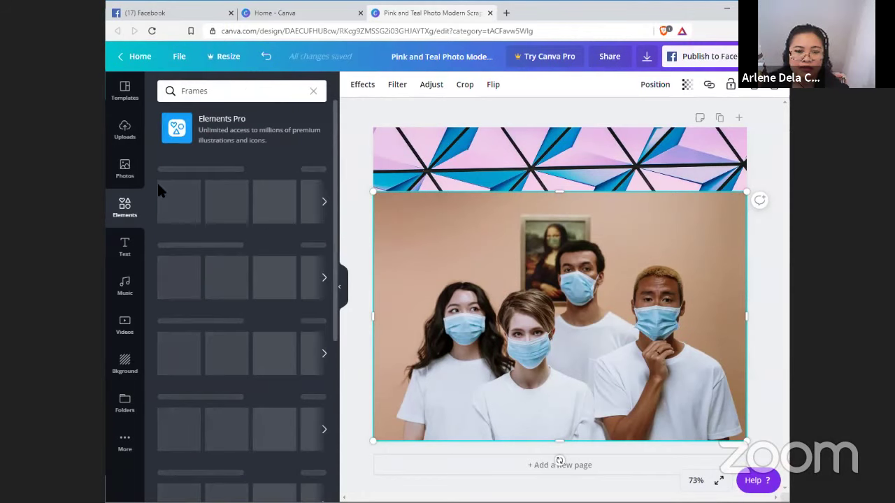
scroll(316, 315, down, 10)
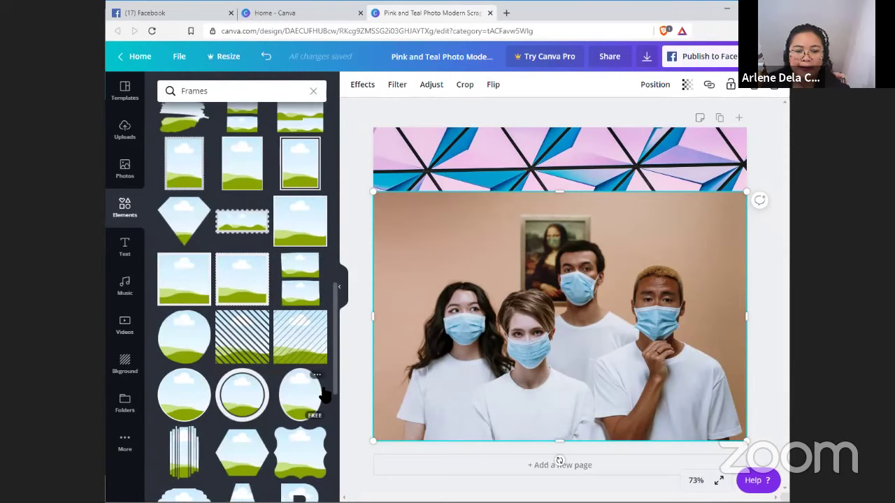
scroll(320, 393, down, 5)
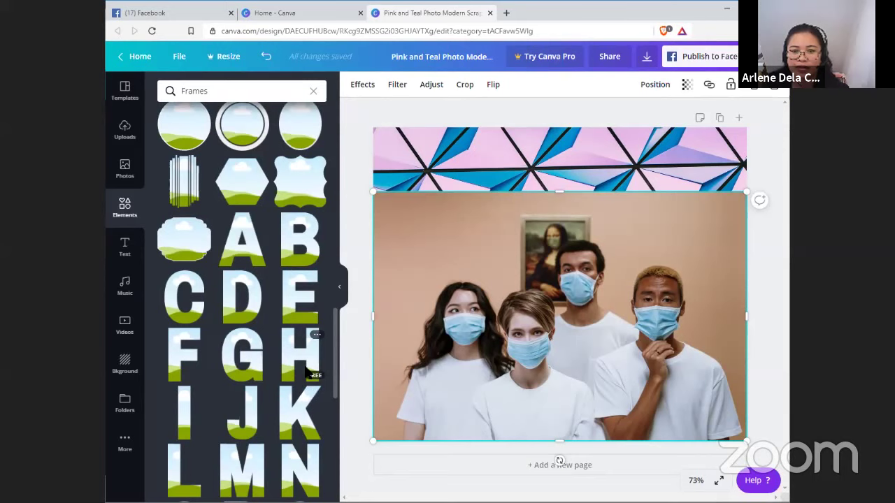
click(622, 467)
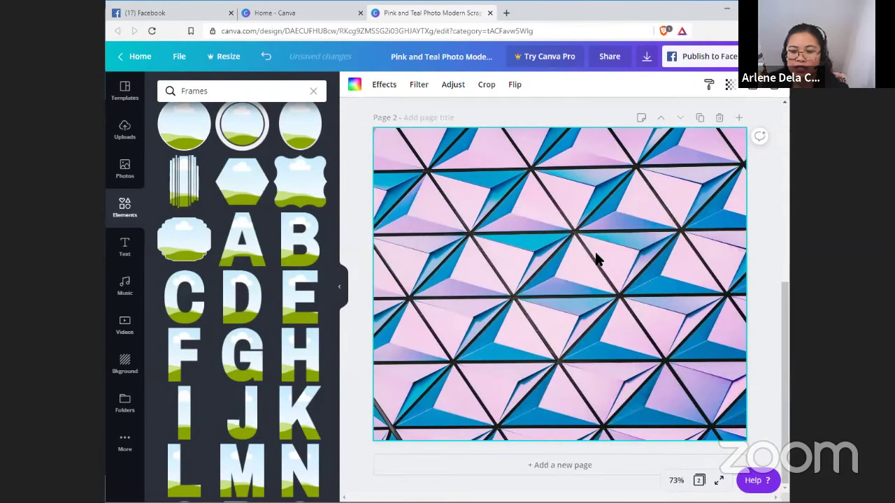
key(Delete)
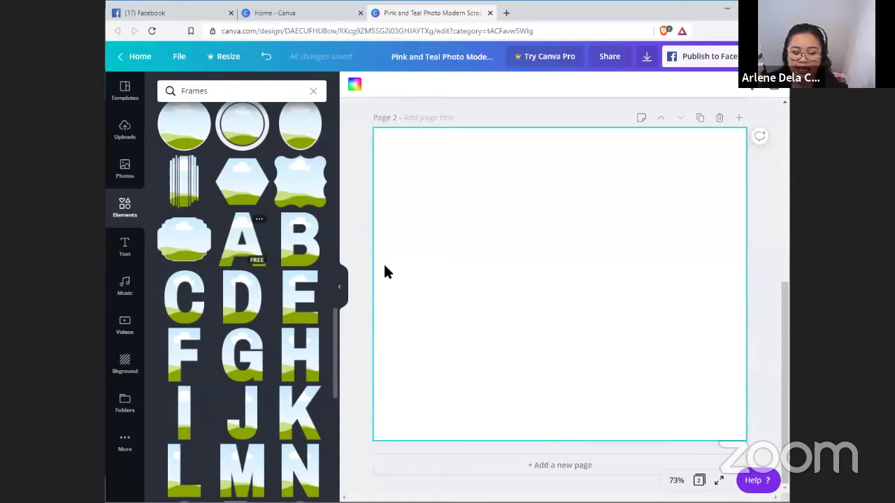
Step: Place the AKILAH letter frames on the page and shrink the stacked frames together
key(ctrl+v)
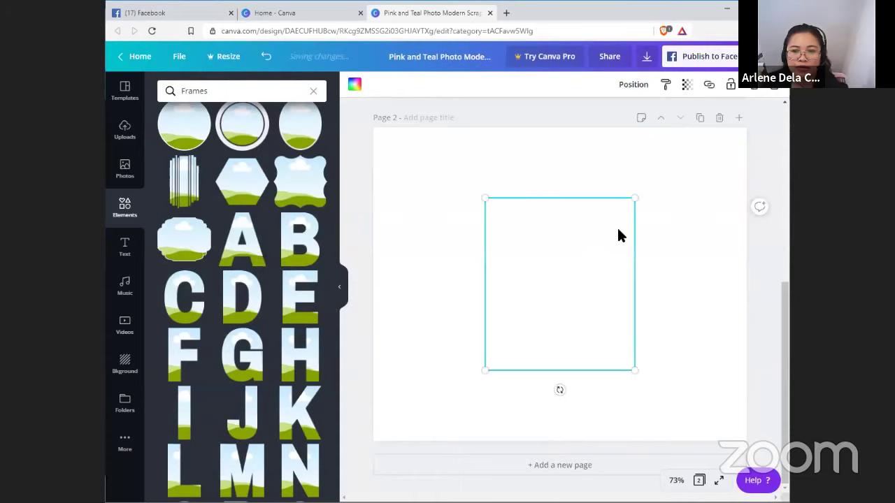
click(461, 277)
click(587, 253)
drag(241, 238, 559, 283)
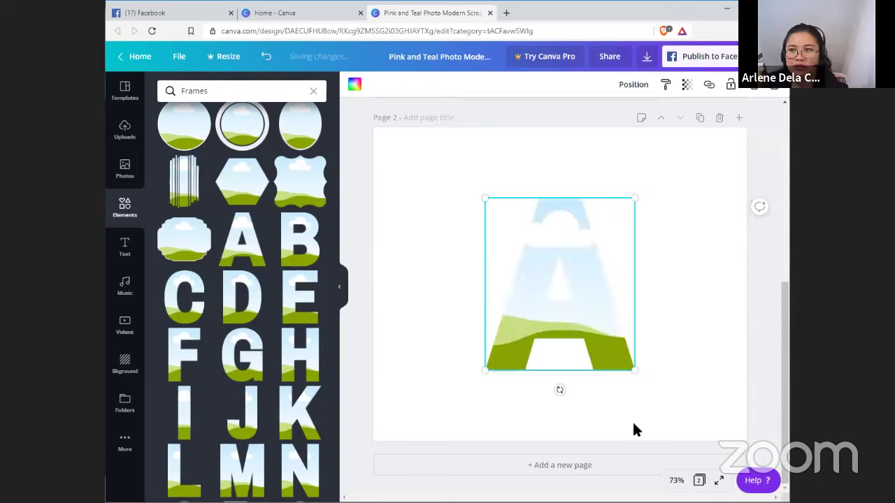
click(668, 359)
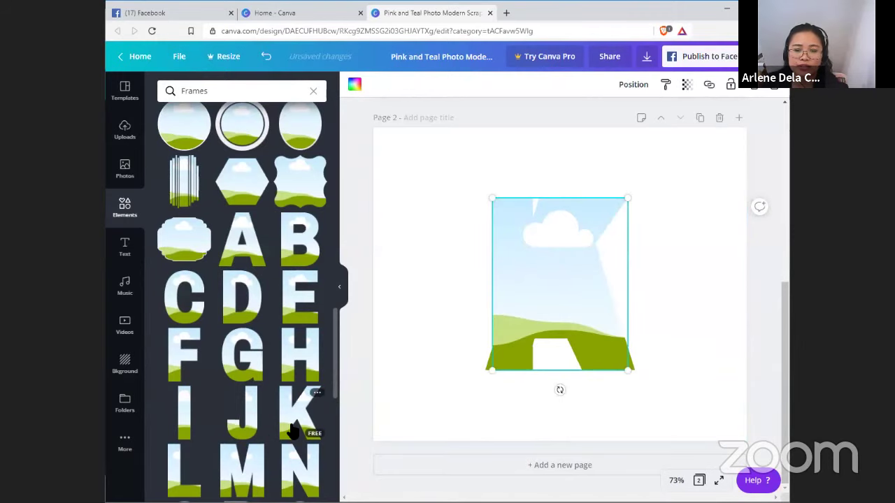
click(183, 405)
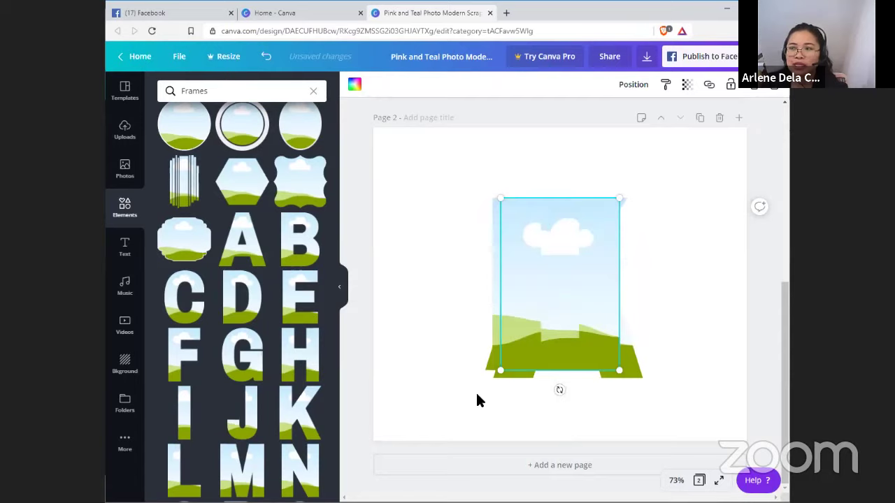
drag(464, 186, 656, 355)
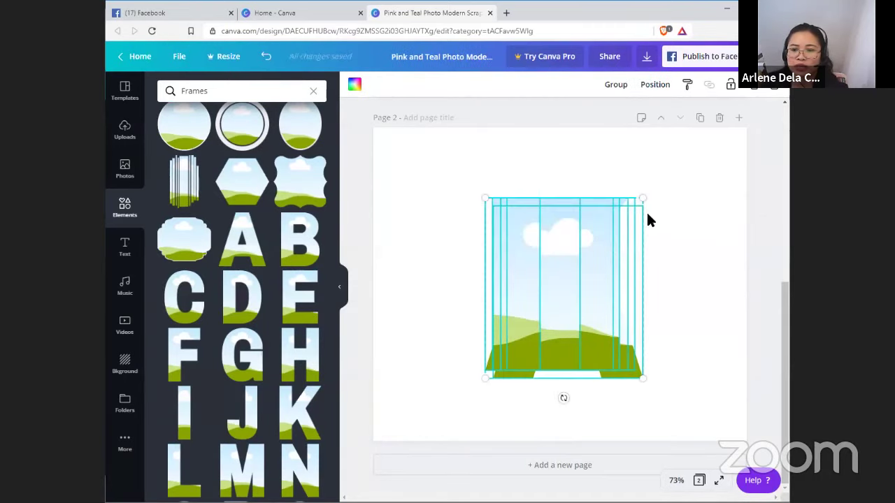
drag(606, 239, 521, 284)
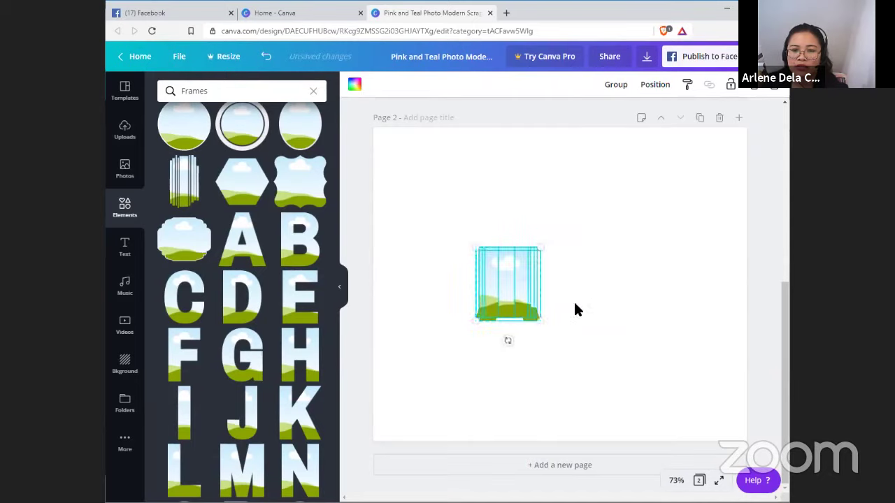
click(574, 300)
Step: Arrange the letter frames in A-K-I-L-A-H order in a row and centre them on the page
click(538, 283)
drag(668, 290, 719, 289)
click(496, 280)
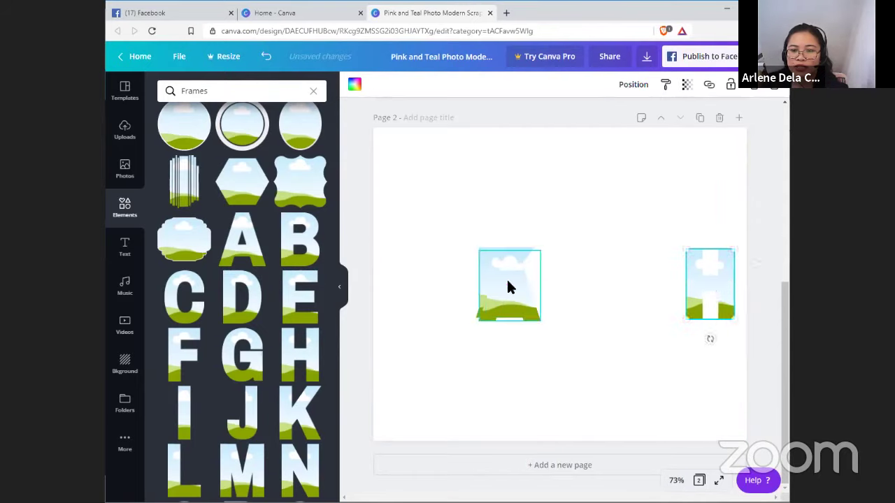
drag(507, 283, 585, 284)
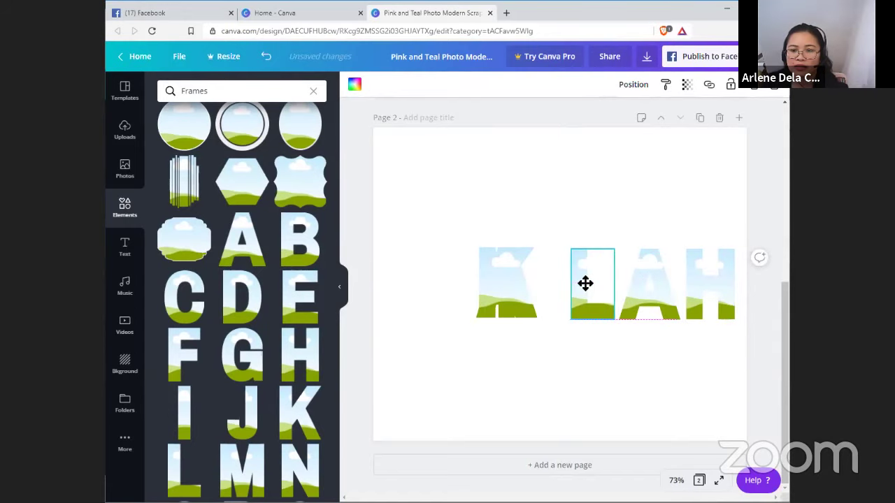
click(501, 291)
drag(526, 296, 548, 291)
drag(489, 294, 434, 292)
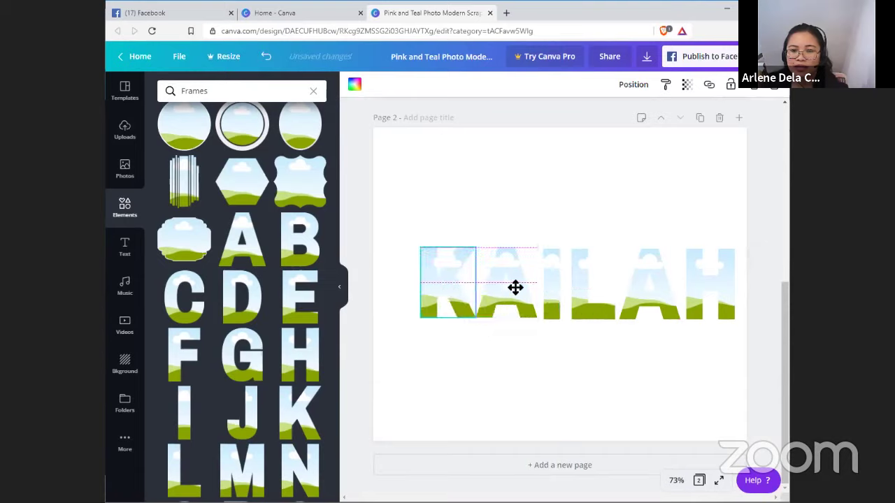
click(512, 282)
mouse_move(511, 282)
mouse_down()
mouse_move(437, 285)
mouse_move(525, 290)
mouse_up()
click(469, 283)
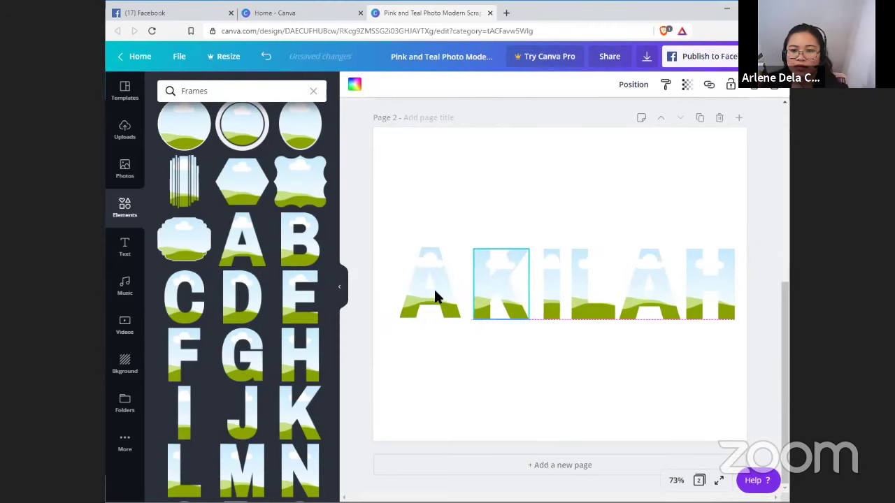
drag(435, 297, 441, 294)
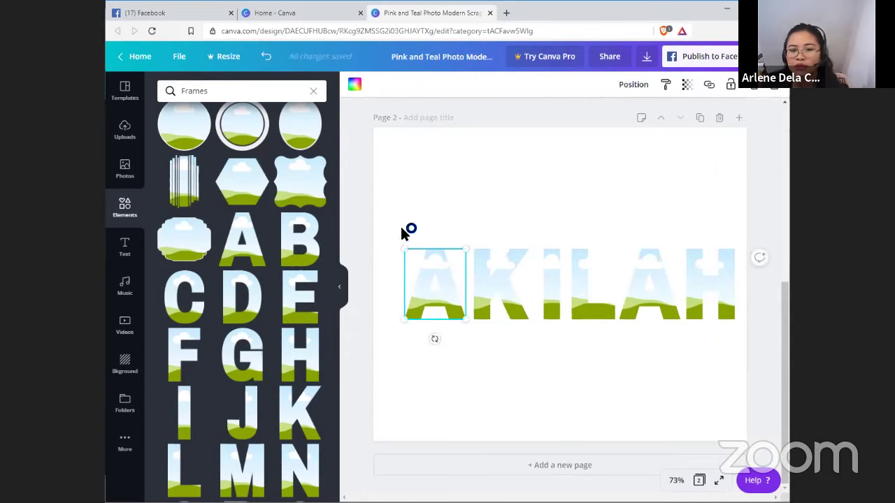
drag(402, 227, 721, 340)
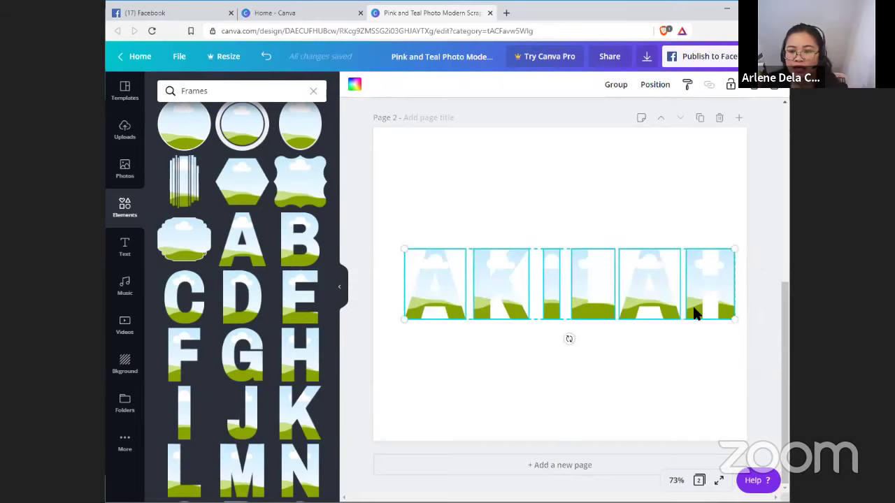
drag(689, 300, 686, 301)
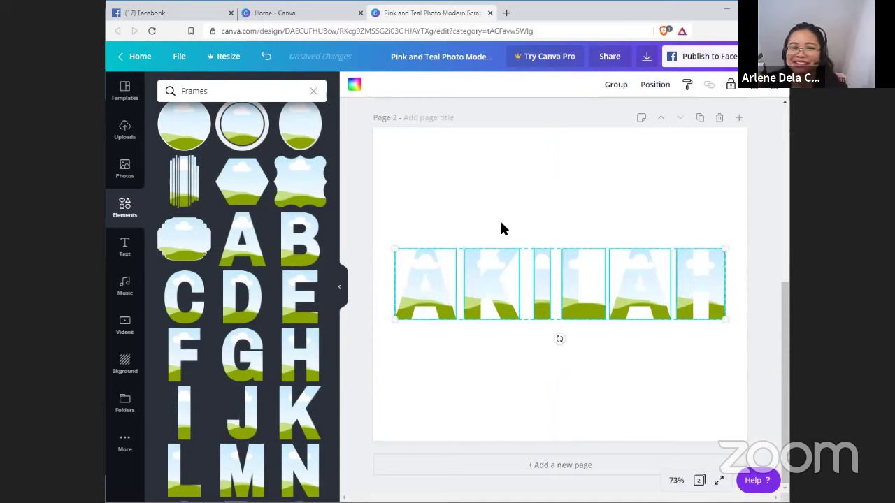
Step: Open the stock Photos library and search for 'girl'
click(486, 204)
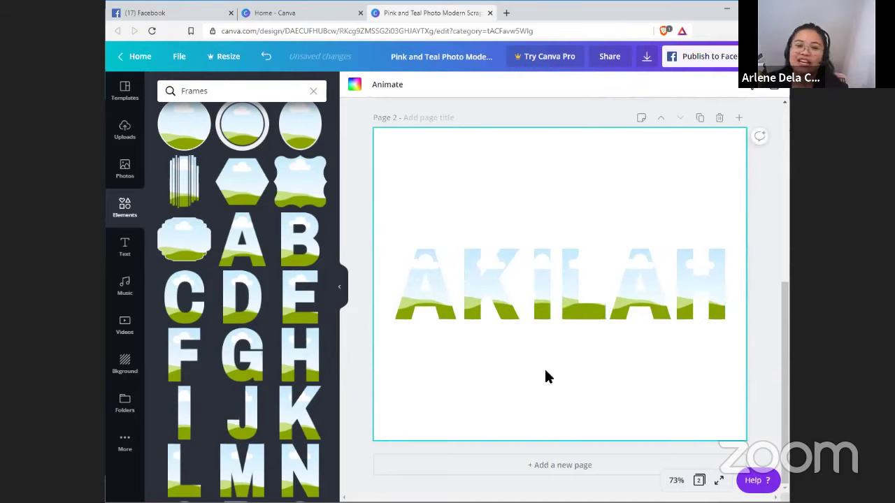
click(125, 171)
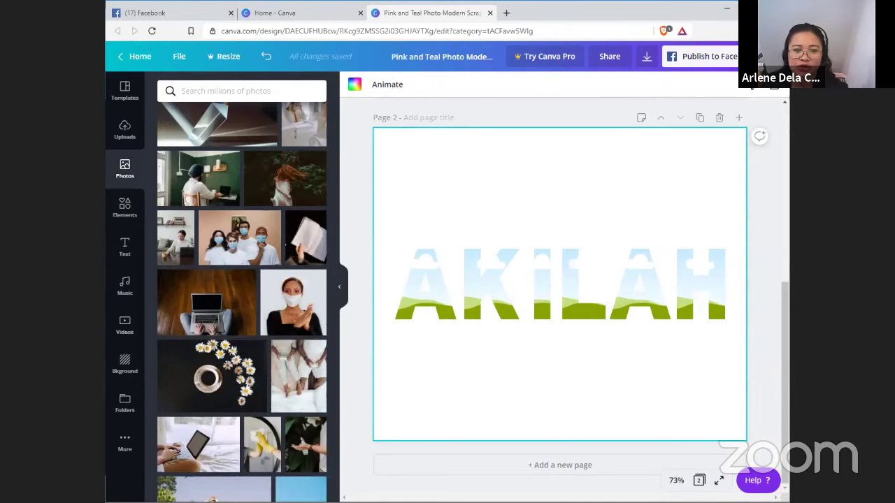
click(233, 92)
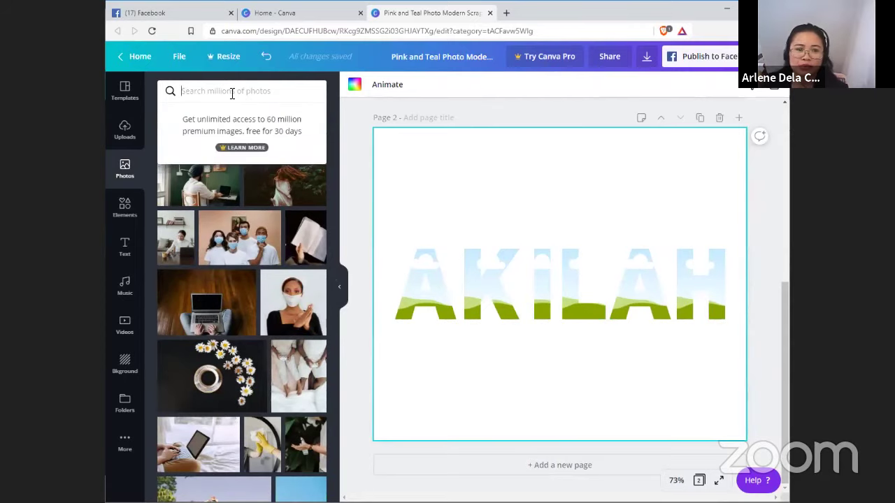
text(girl)
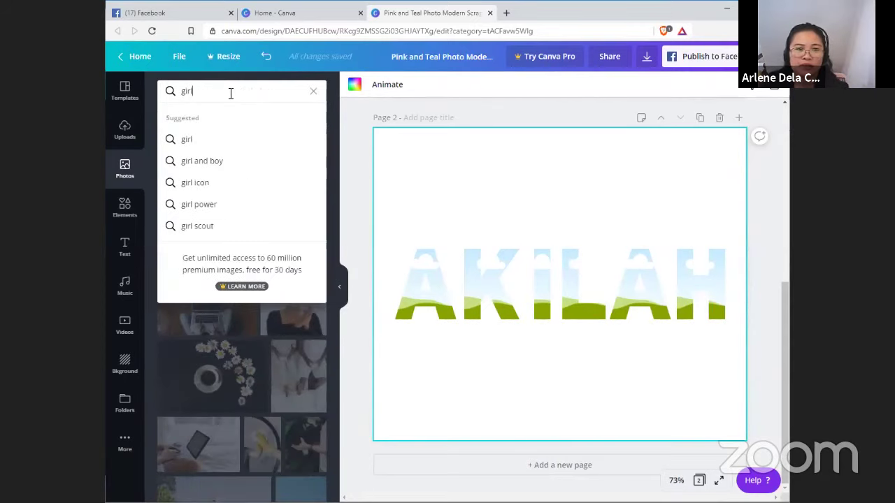
key(Return)
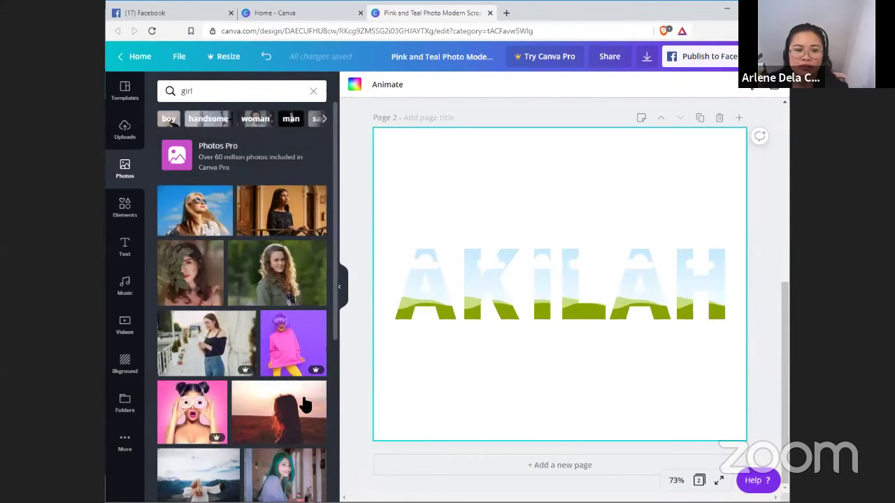
scroll(280, 353, down, 2)
scroll(279, 358, down, 5)
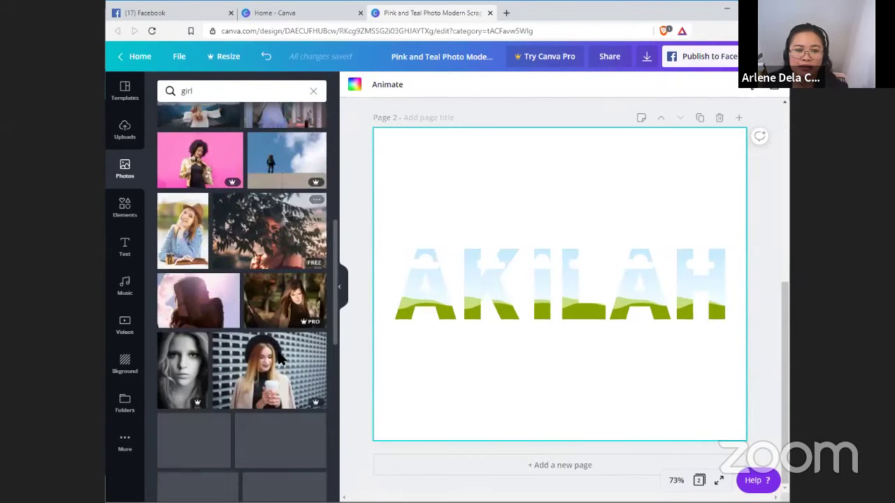
Step: Refine the search to 'baby girl', remove the accidentally added photo, and clear the search
click(189, 89)
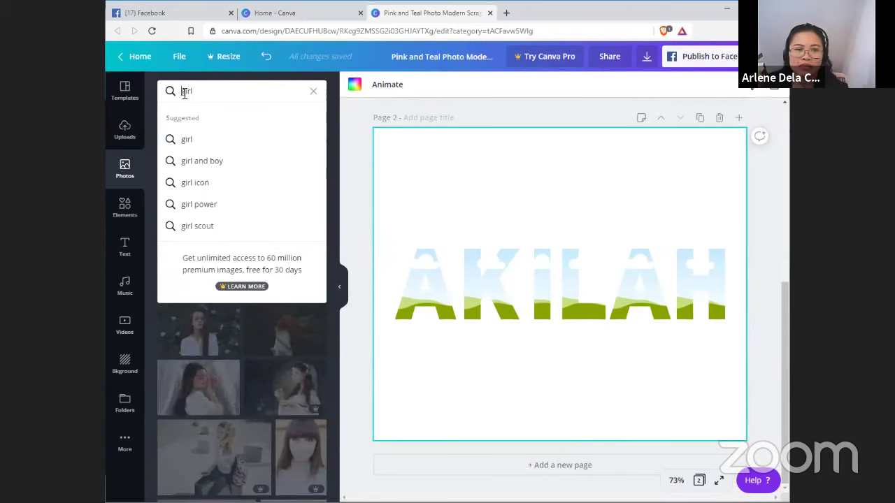
text(baby)
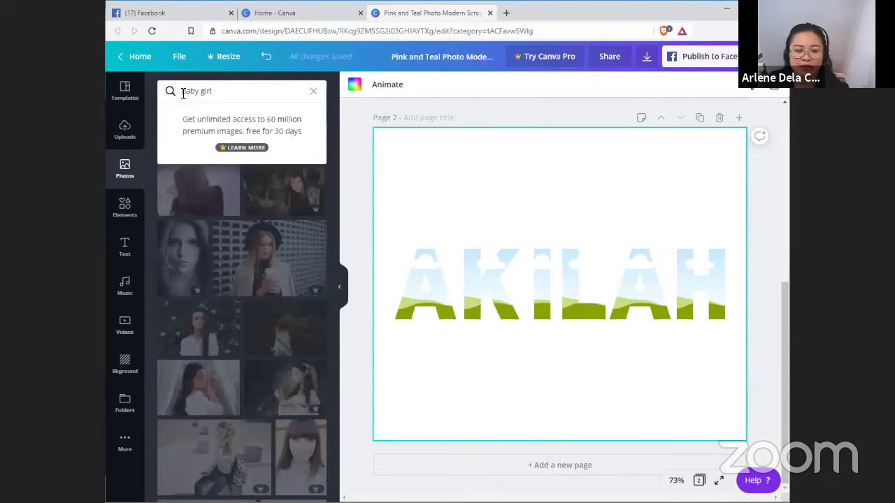
key(Return)
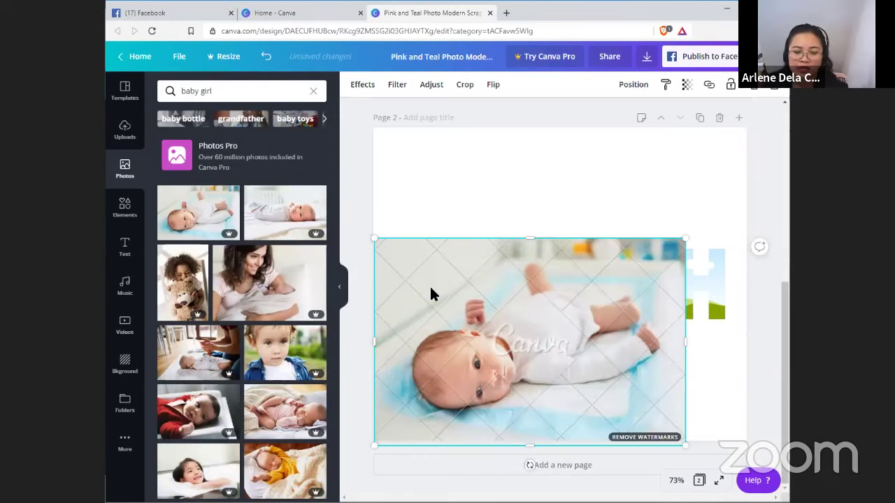
key(Delete)
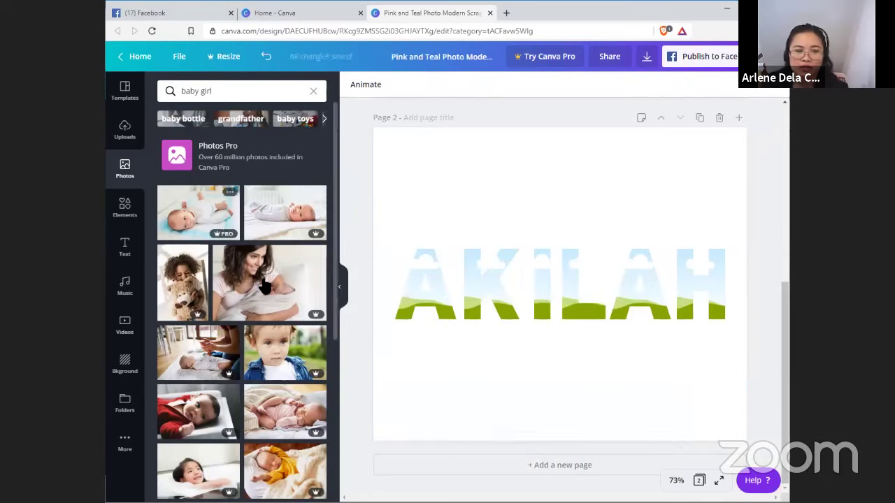
scroll(262, 285, down, 5)
scroll(262, 286, down, 6)
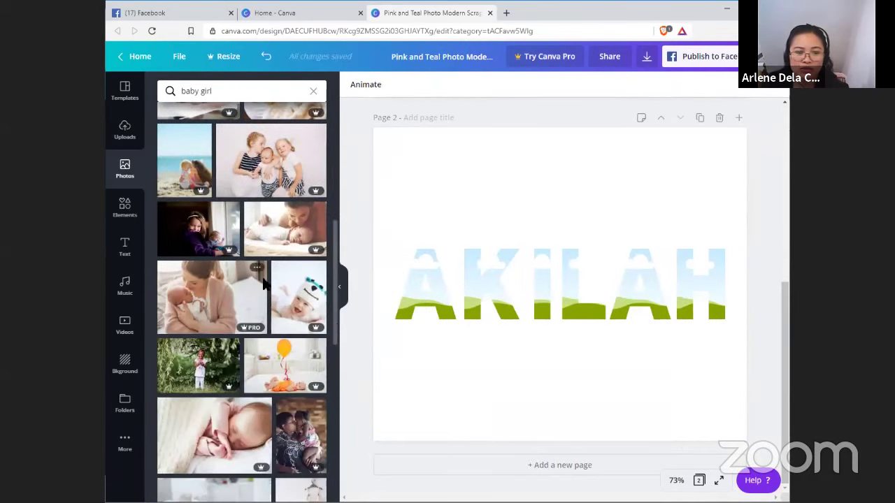
scroll(266, 287, down, 3)
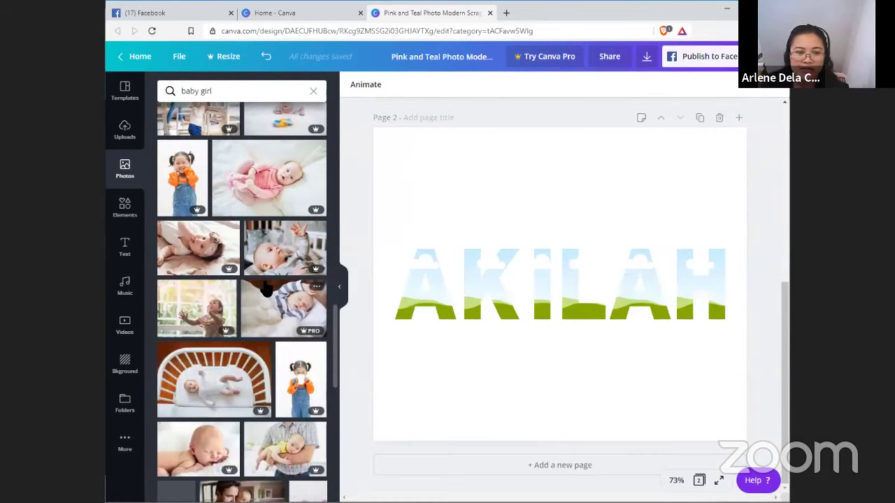
click(221, 90)
click(314, 92)
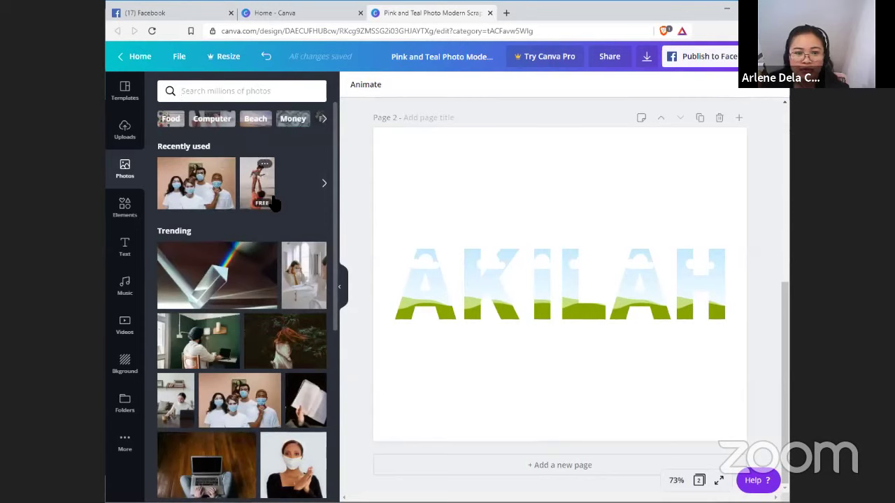
Step: Fill the first A letter frame with a recently used child's photo, then open Videos
drag(274, 200, 423, 283)
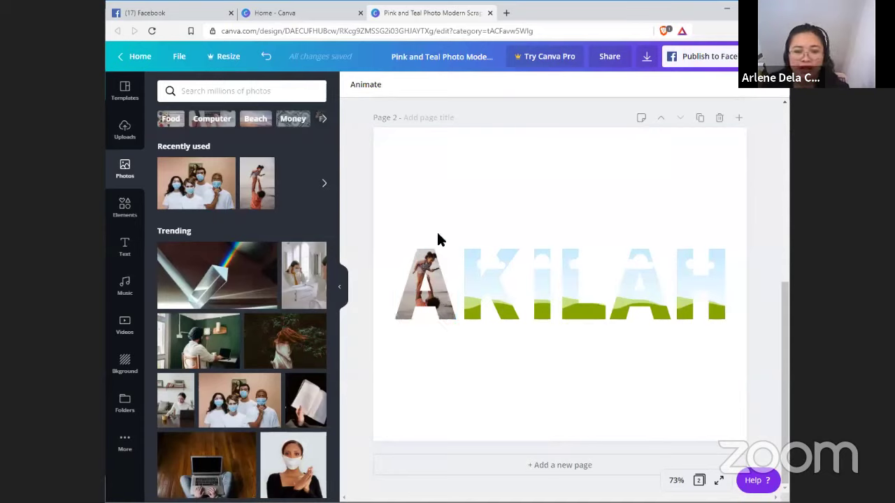
click(123, 331)
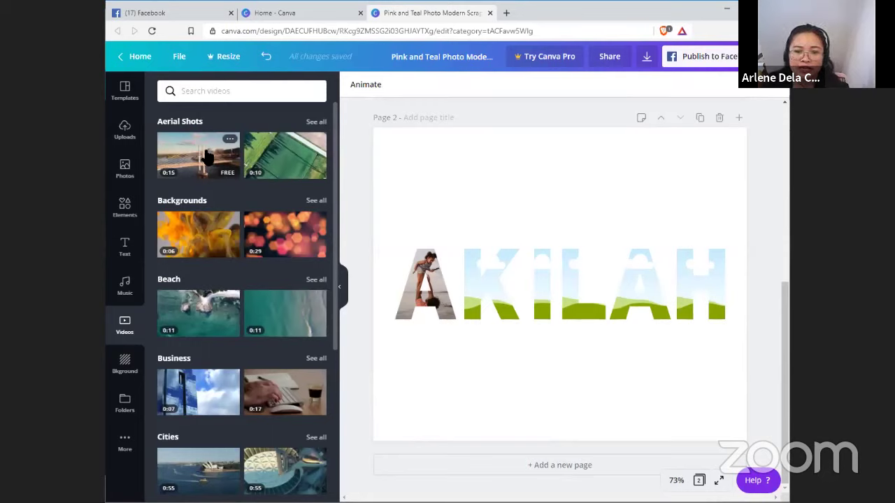
Step: Drop the bridge and green aerial videos into K and I, and shift the A's clip upward
drag(207, 157, 490, 311)
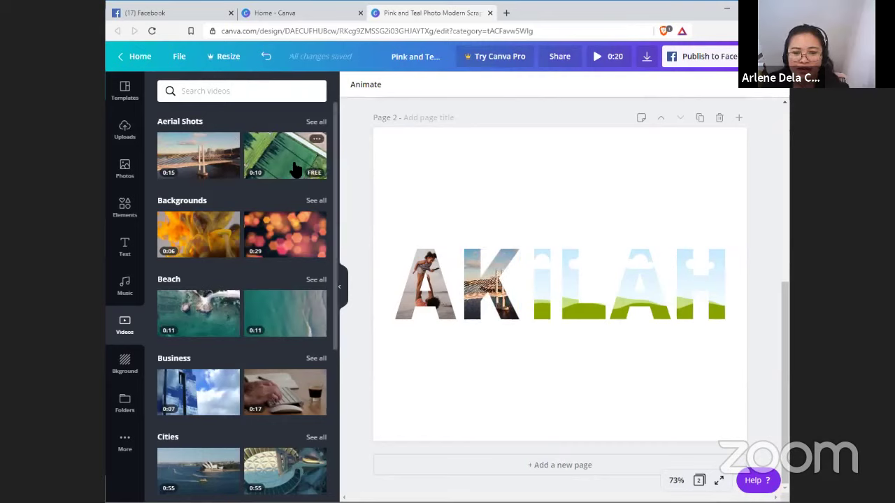
drag(295, 169, 542, 284)
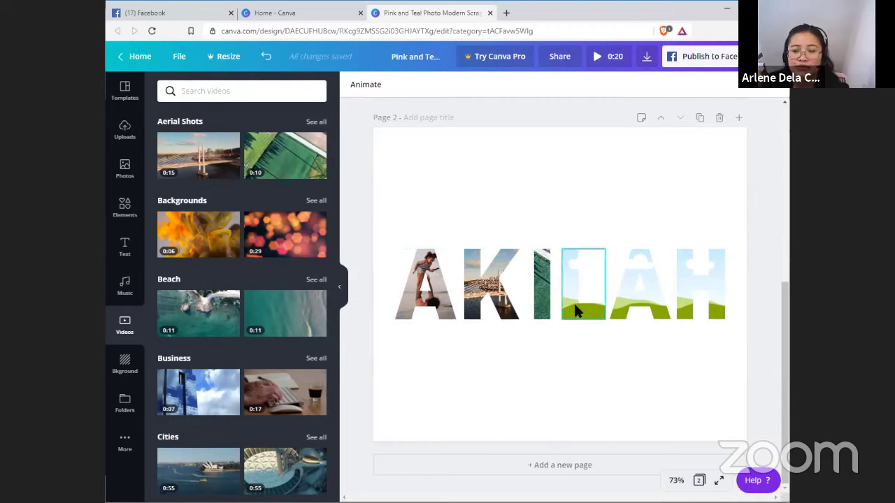
click(440, 309)
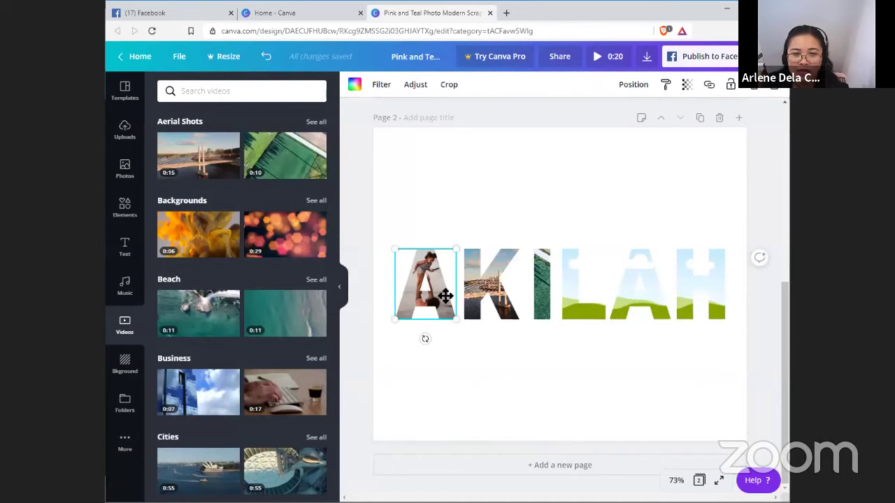
double_click(445, 296)
drag(436, 291, 443, 266)
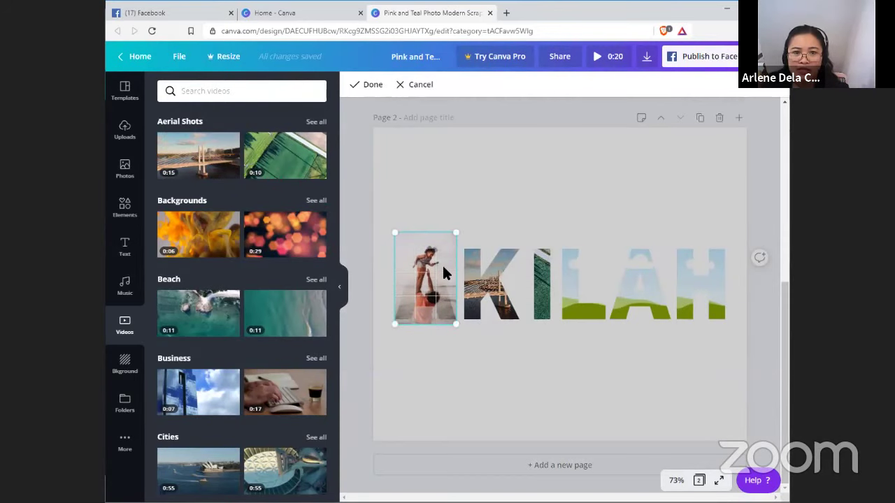
click(438, 378)
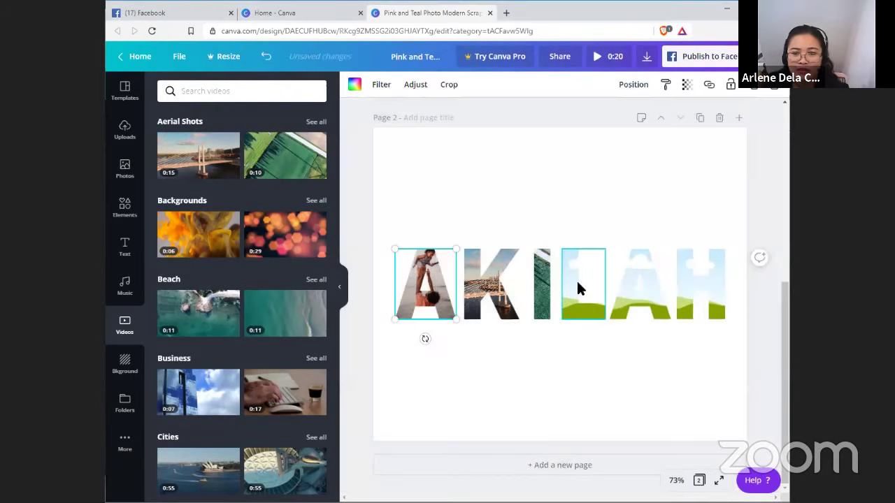
Step: Fill I with the beach video, L with harbour city, second A with green aerial, H with bridge
click(577, 283)
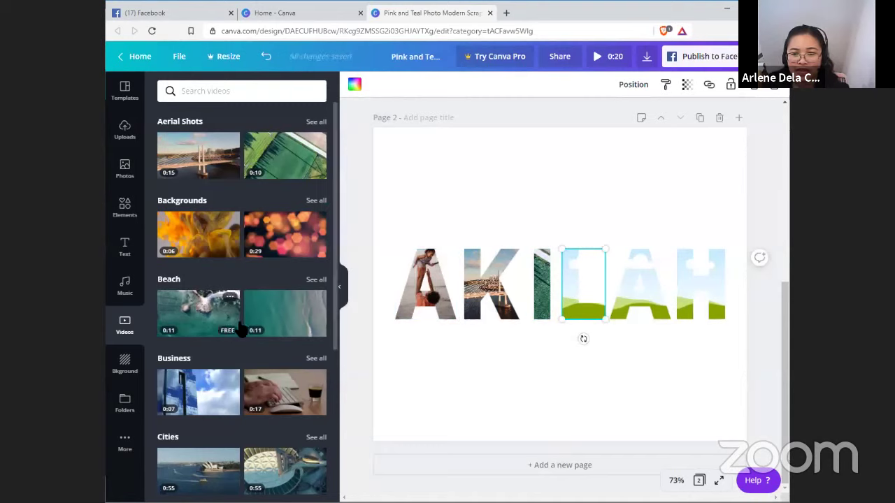
drag(239, 328, 562, 313)
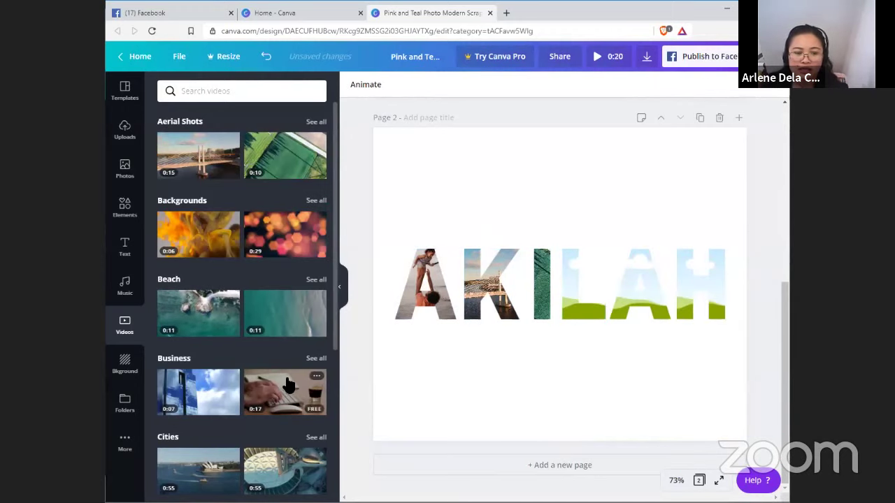
click(230, 458)
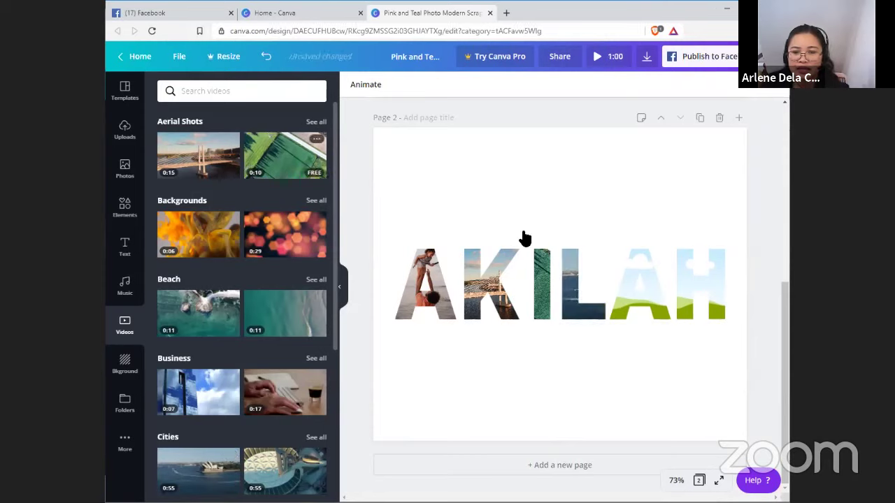
click(628, 288)
click(250, 170)
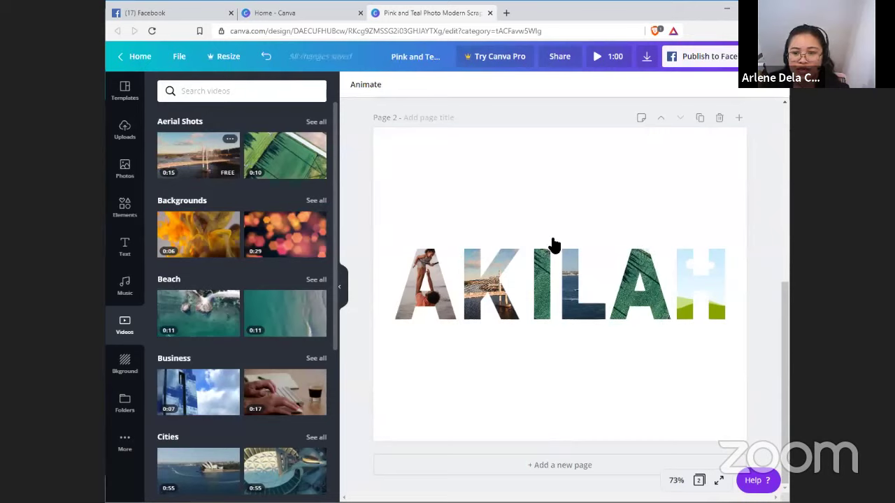
drag(552, 244, 682, 274)
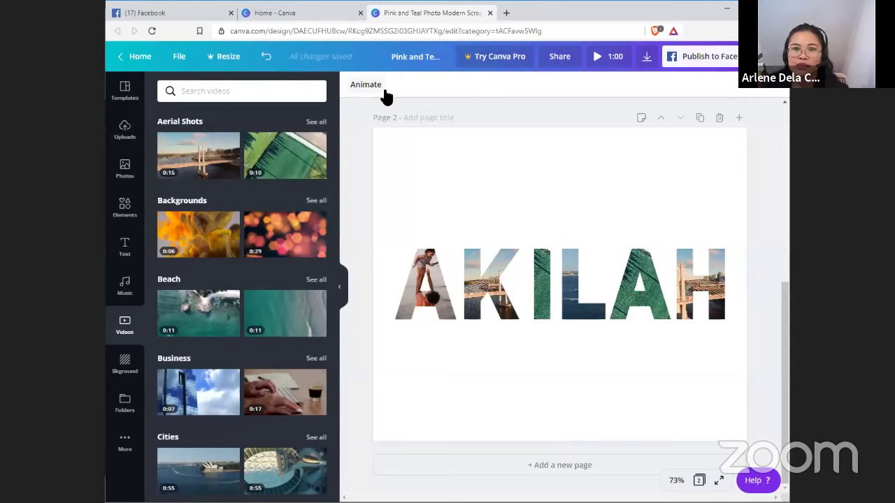
Step: Select the page and apply the pink watercolour background from the Background panel
click(467, 189)
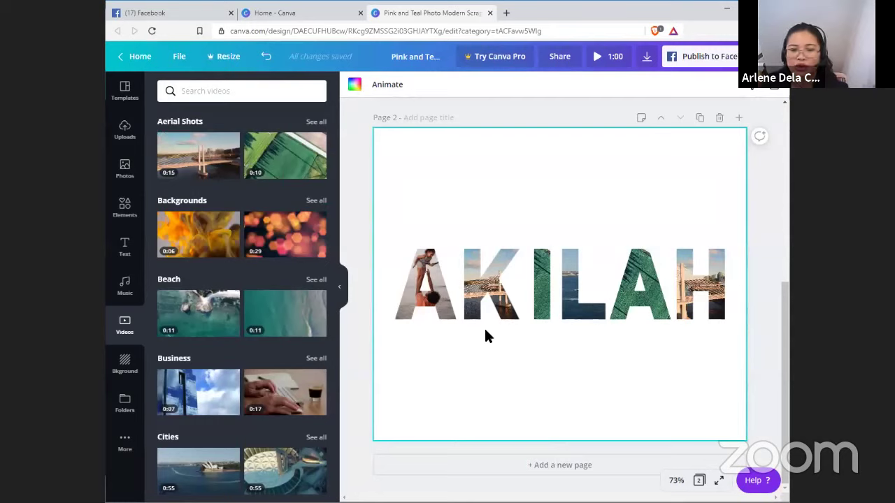
click(126, 363)
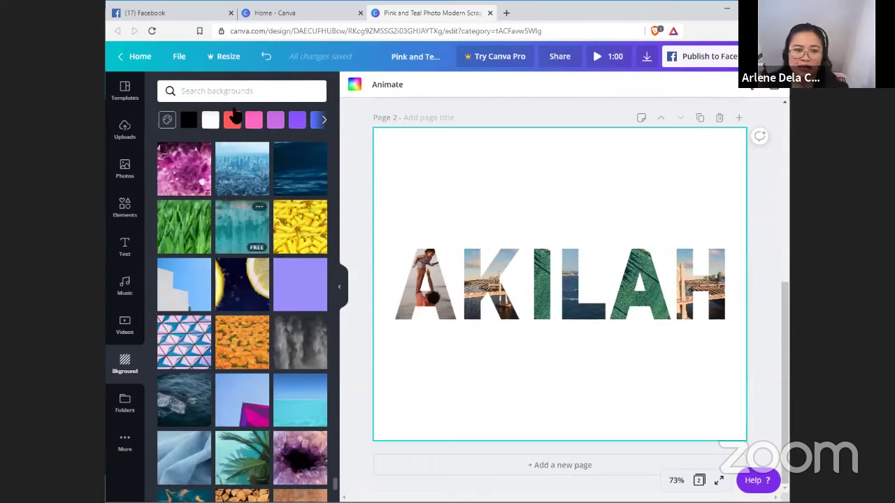
click(232, 91)
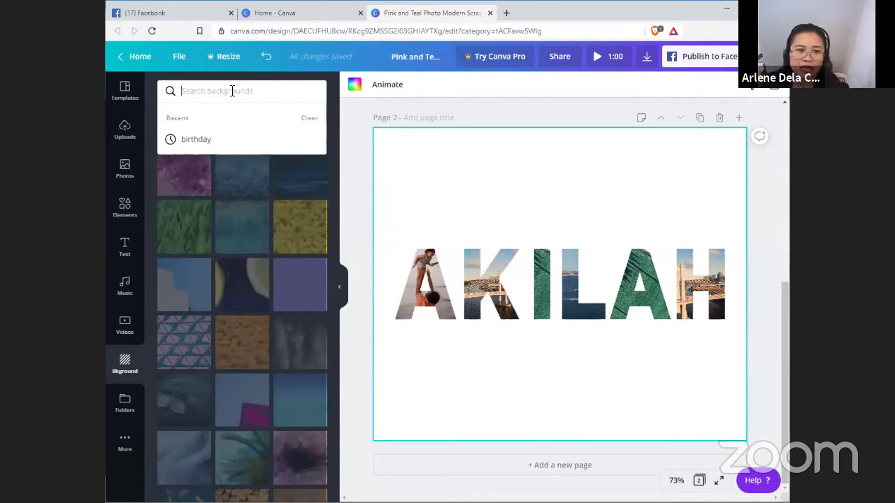
click(219, 139)
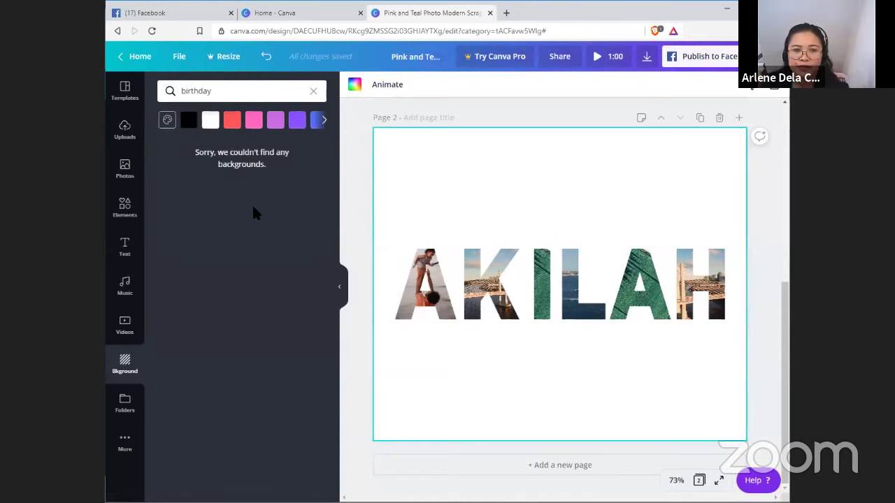
click(217, 91)
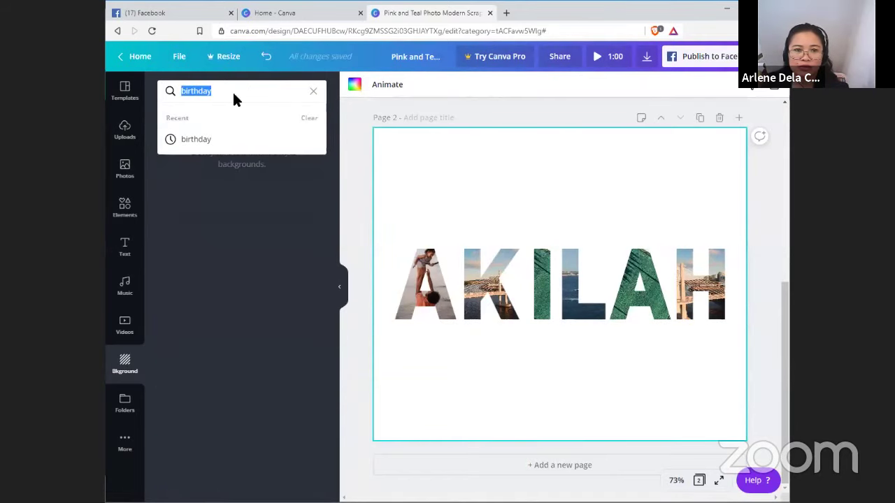
click(314, 90)
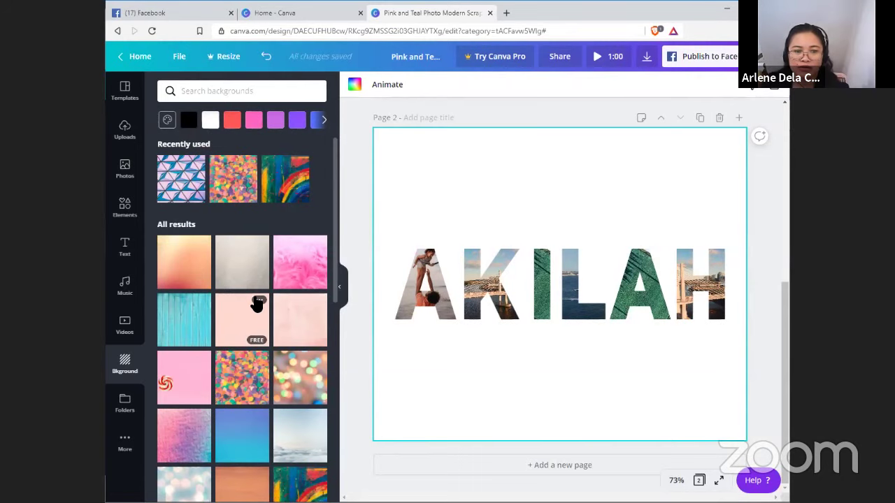
click(294, 323)
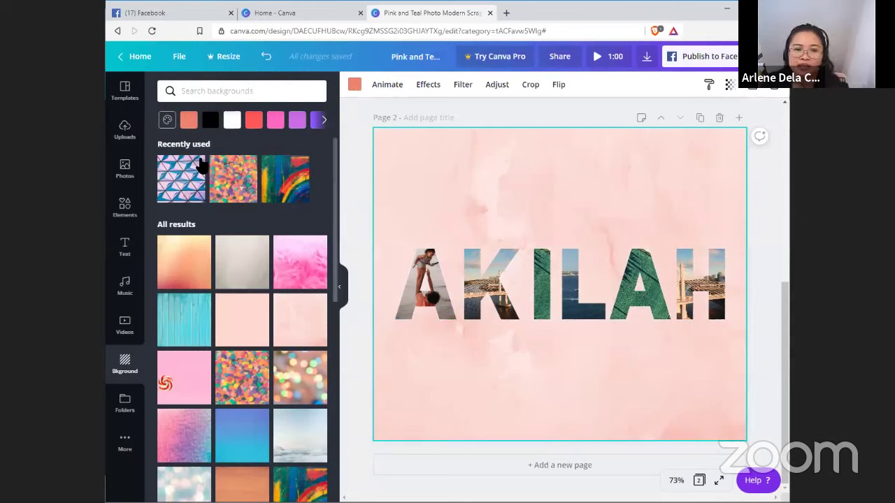
click(125, 246)
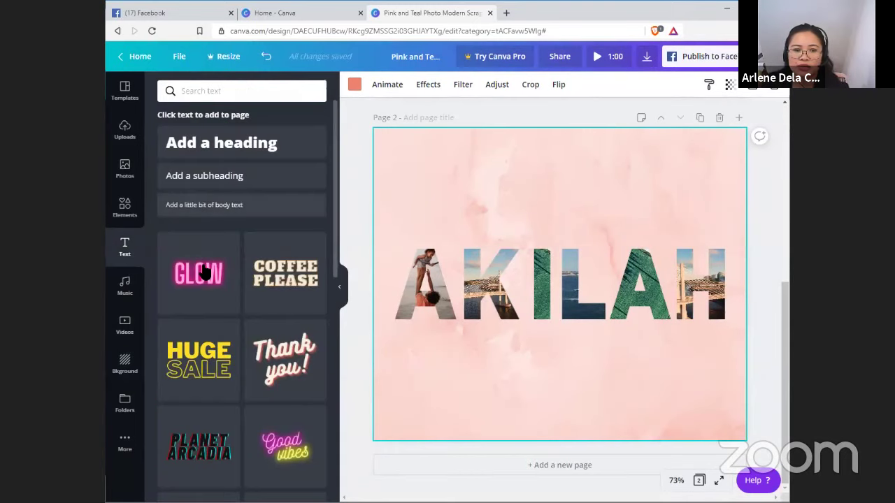
Step: Add the pink GLOW neon text style and change its wording to 'HAPPY BIRTHDAY!'
scroll(292, 278, down, 3)
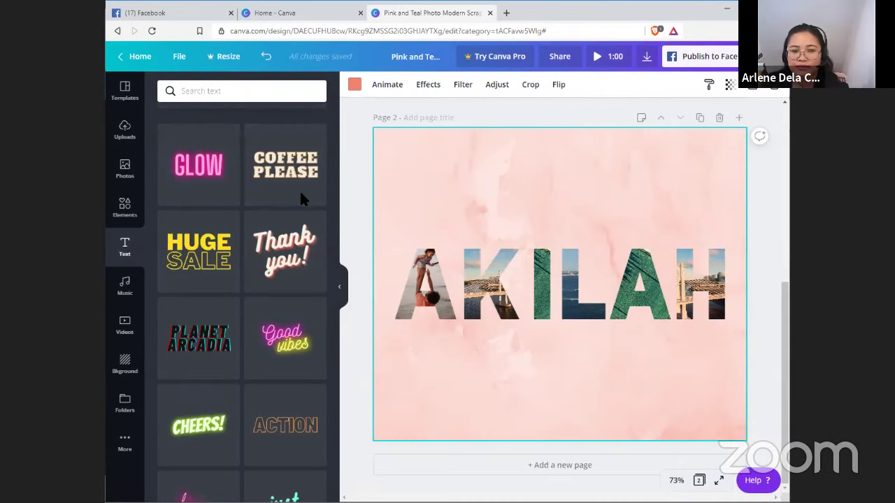
click(218, 184)
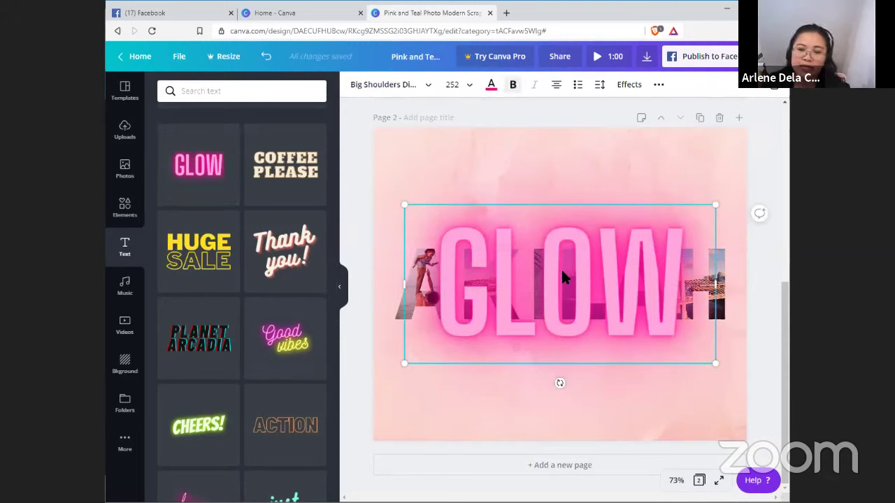
double_click(563, 273)
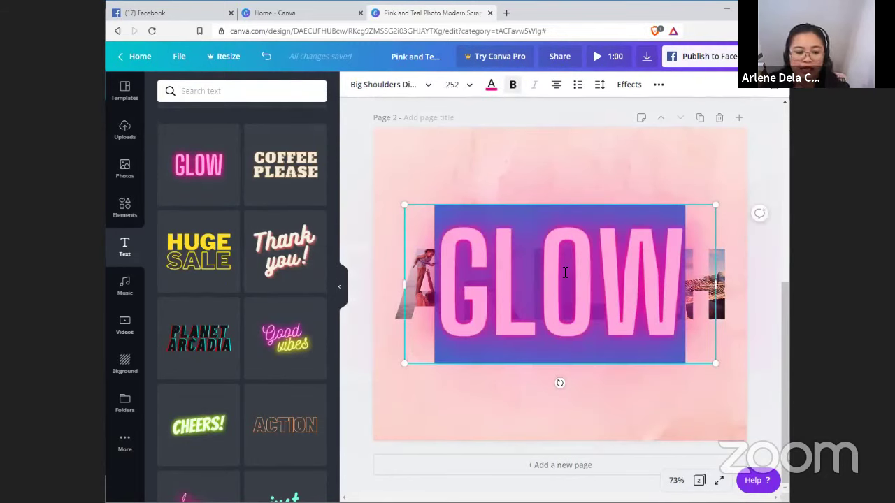
text(HAPPY)
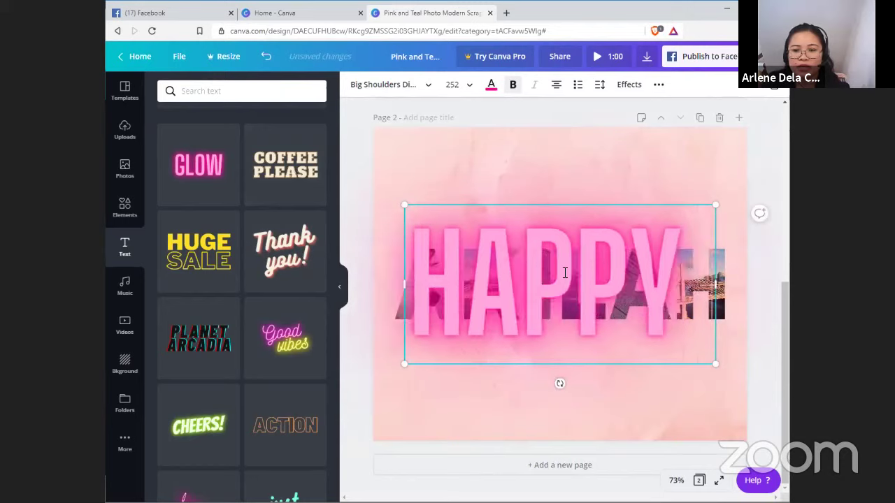
text( BIRTHDAY)
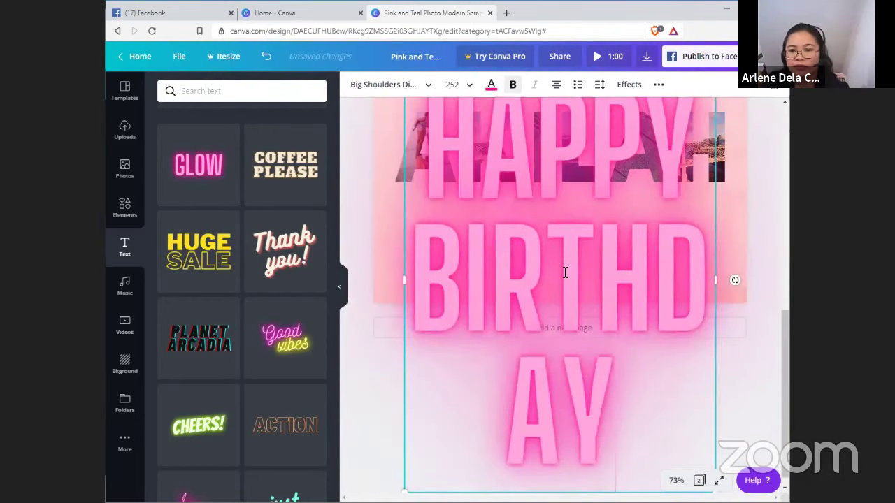
text(!)
Step: Set the HAPPY BIRTHDAY! text to size 104 and move it above AKILAH
key(ctrl+a)
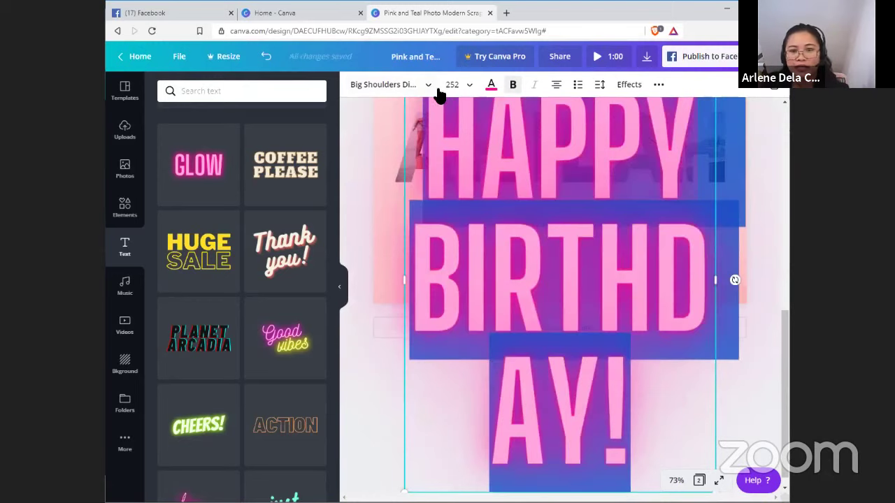
click(469, 85)
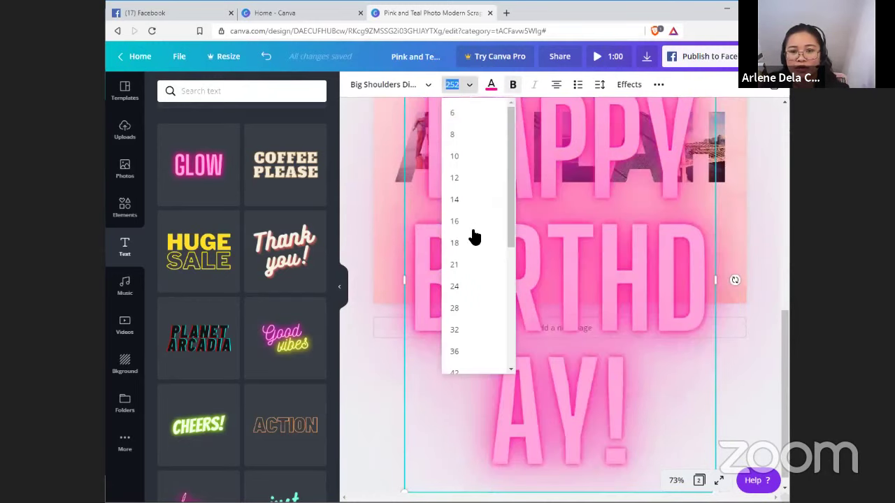
scroll(475, 327, down, 3)
click(456, 329)
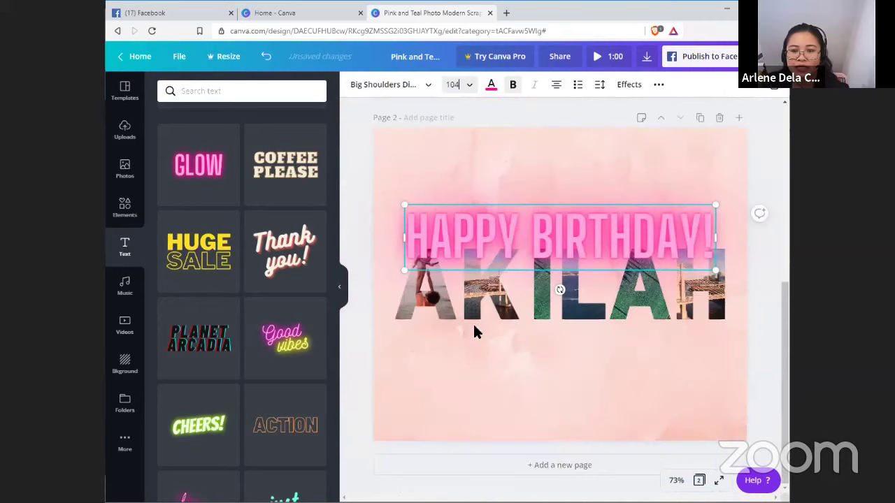
drag(578, 209, 579, 175)
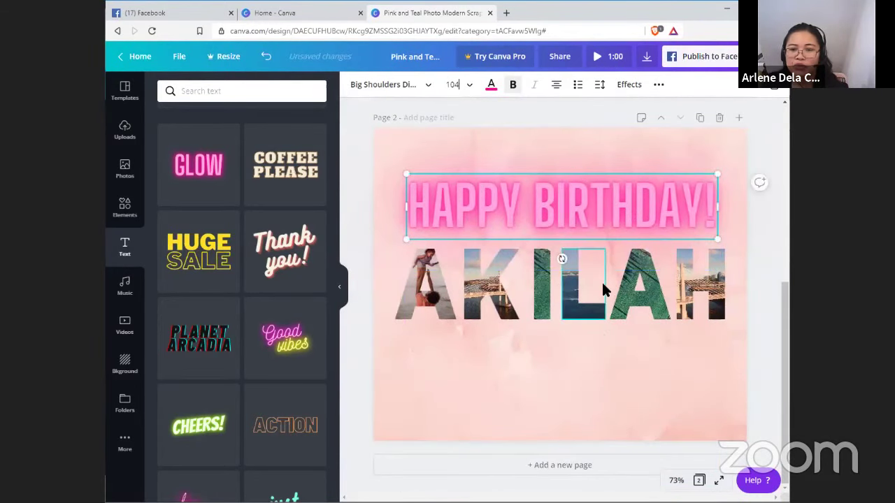
Step: Deselect the HAPPY BIRTHDAY! text and play the one-minute design as a full-screen preview
click(460, 153)
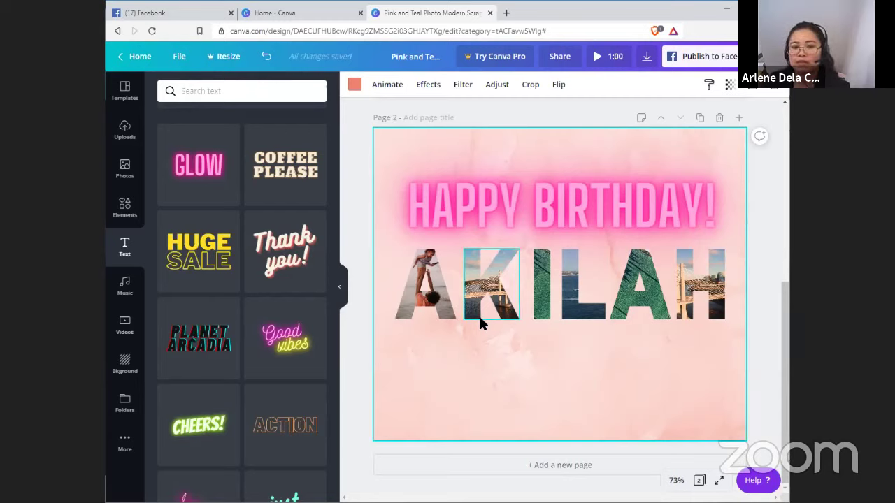
click(595, 57)
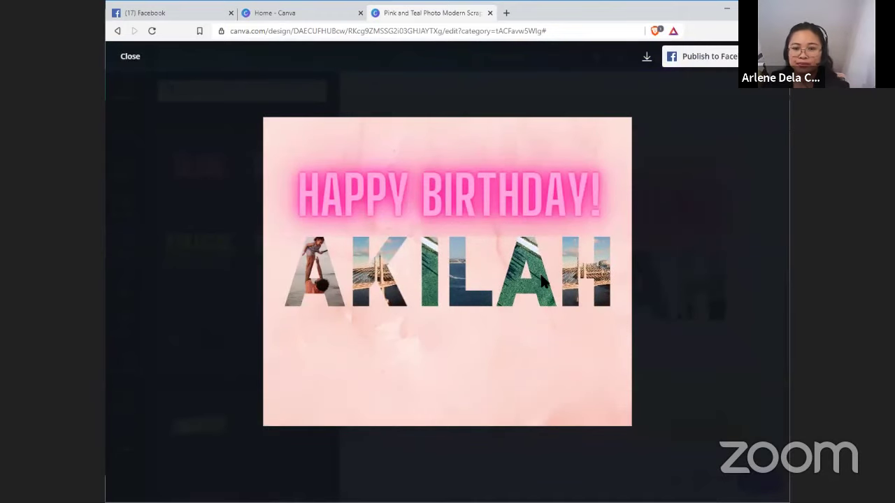
Step: Exit the full-screen preview and clear the selection on the second page
click(130, 57)
click(637, 293)
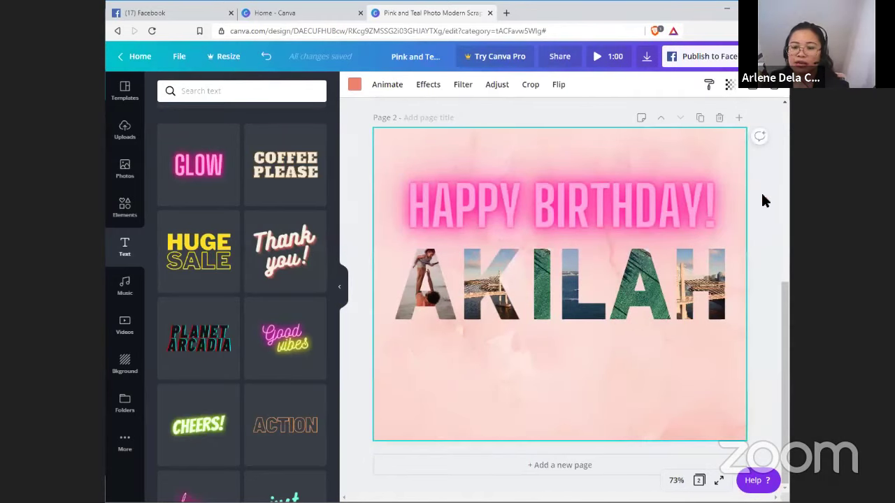
click(347, 136)
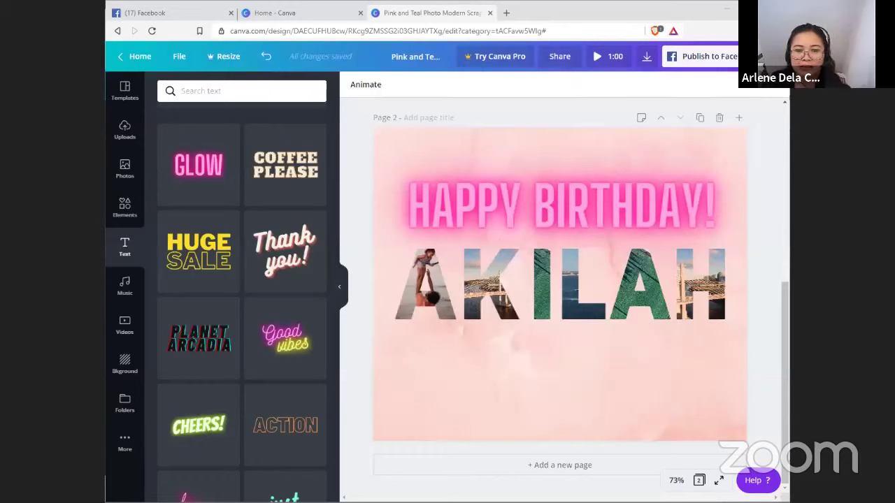
Step: Switch back to the Google Slides presentation and advance to the 'What is Video Editing?' slide
key(alt+Tab)
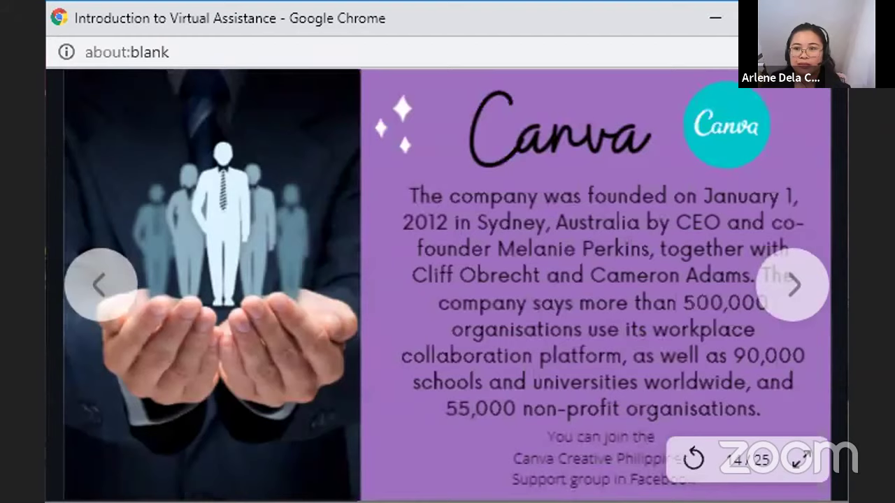
key(alt+Tab)
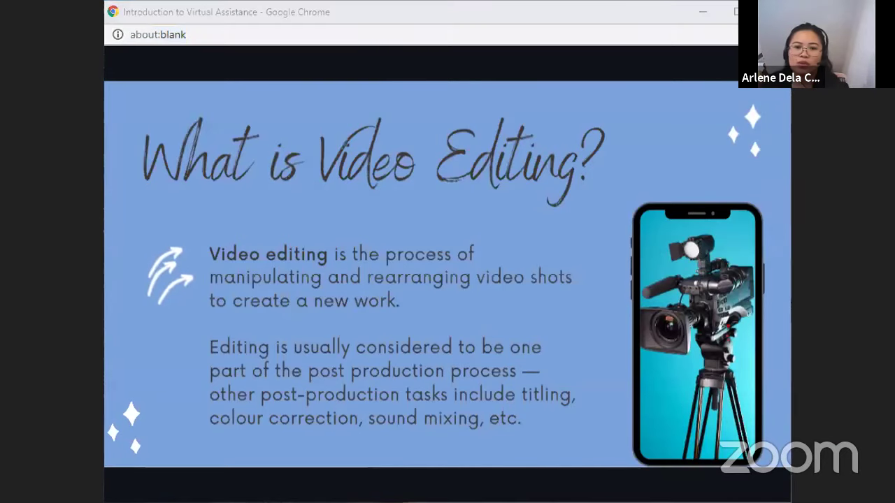
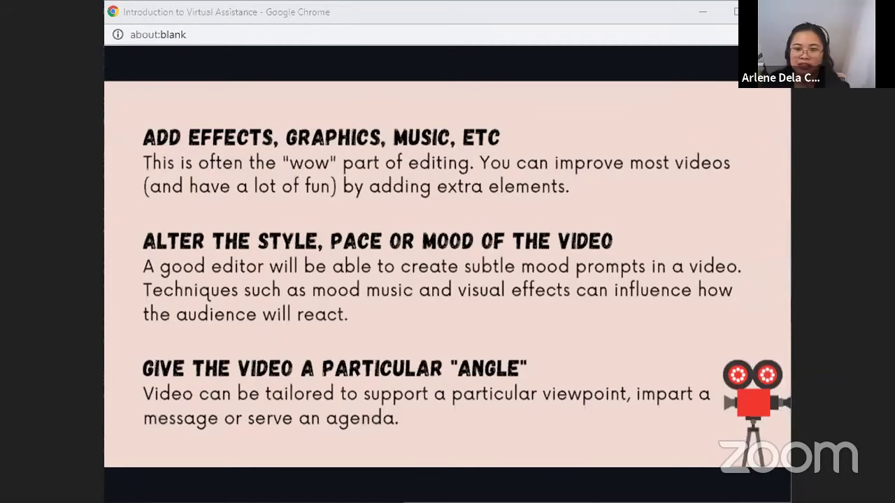
Step: Advance the slideshow from the video-editing tips slide to the Powtoon slide
key(Right)
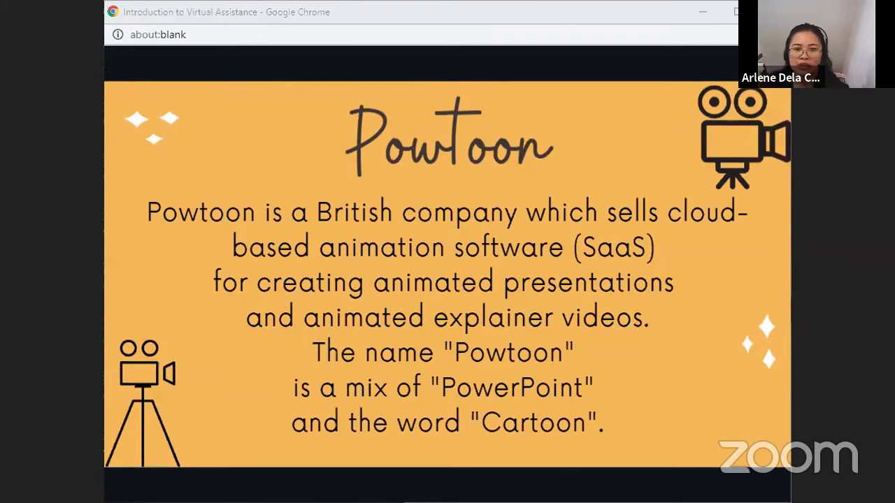
Step: Advance through the Filmora 9 and Musical Accompaniment slides, then switch to the Skillshare With ADC Trello board
key(Right)
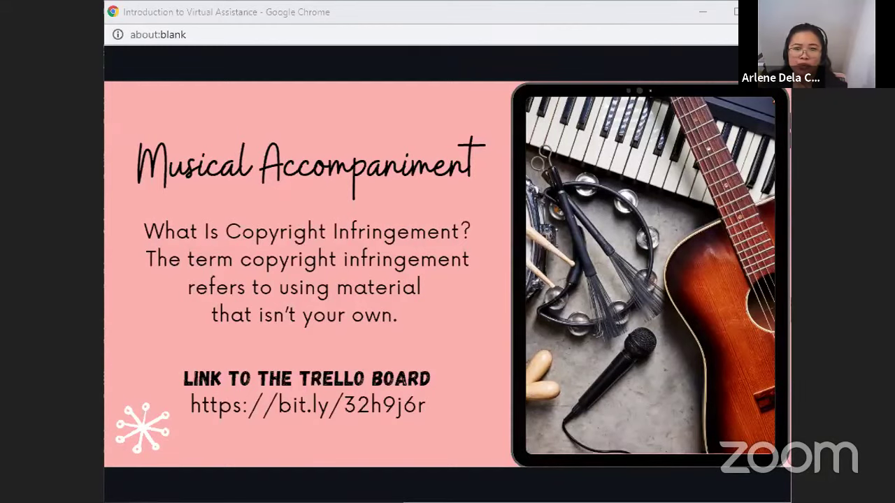
key(alt+Tab)
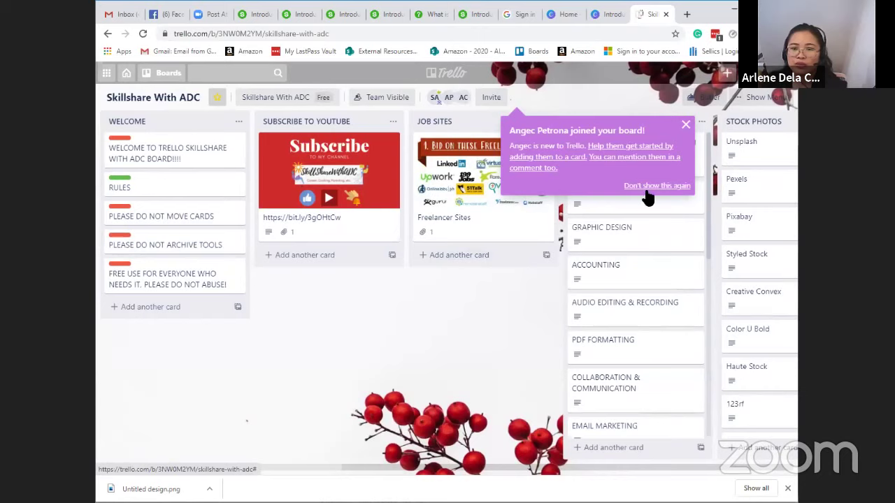
Step: Dismiss the new-member notice and scroll the board right to the MUSIC **PLEASE READ** and Support Groups lists
click(686, 128)
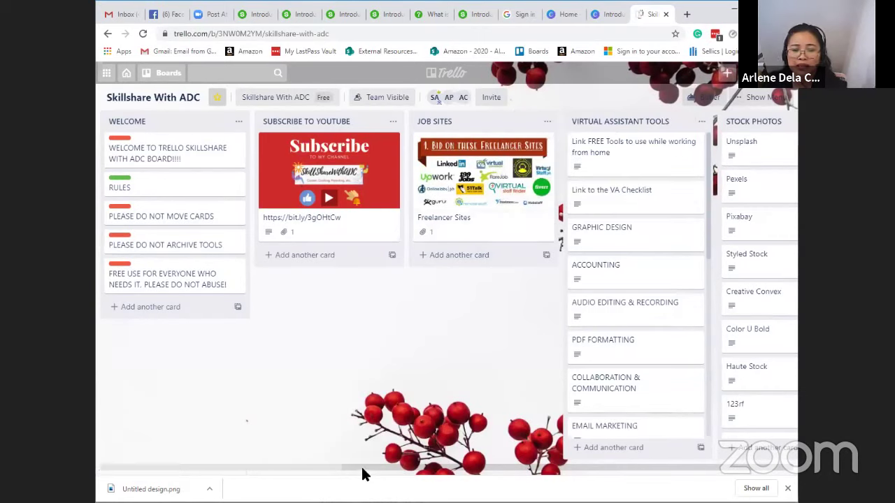
drag(324, 464, 479, 475)
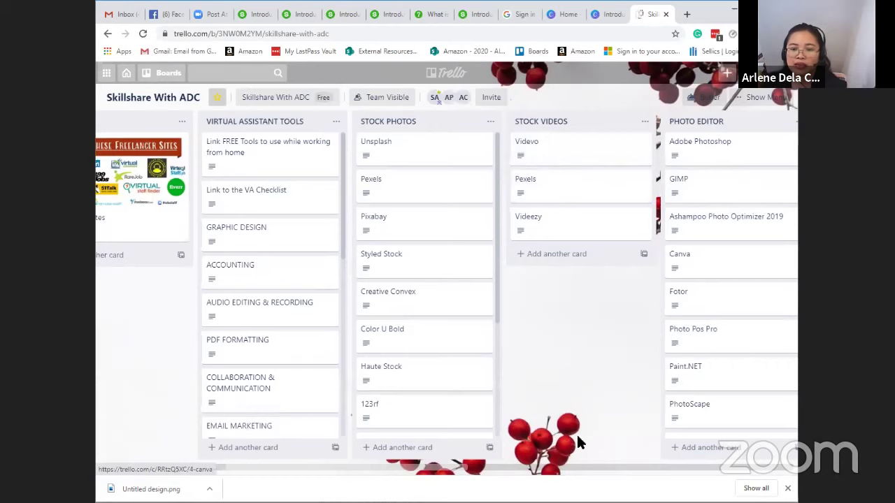
drag(372, 474, 528, 478)
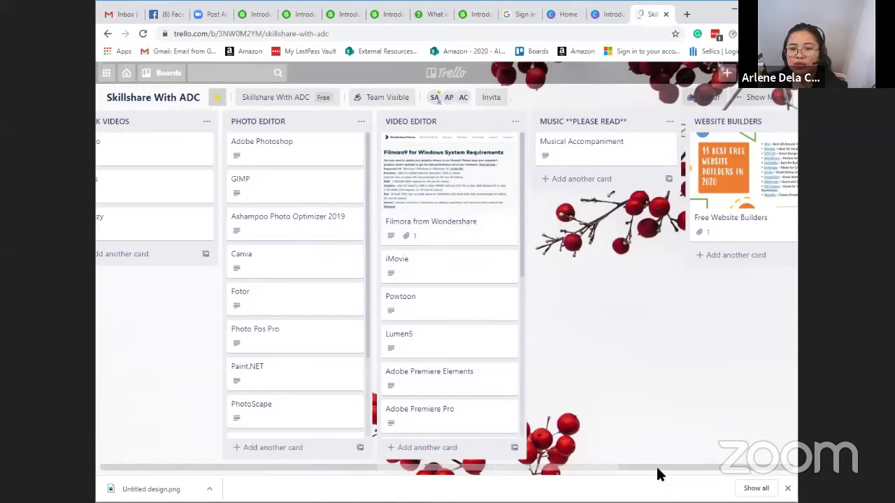
drag(597, 467, 664, 467)
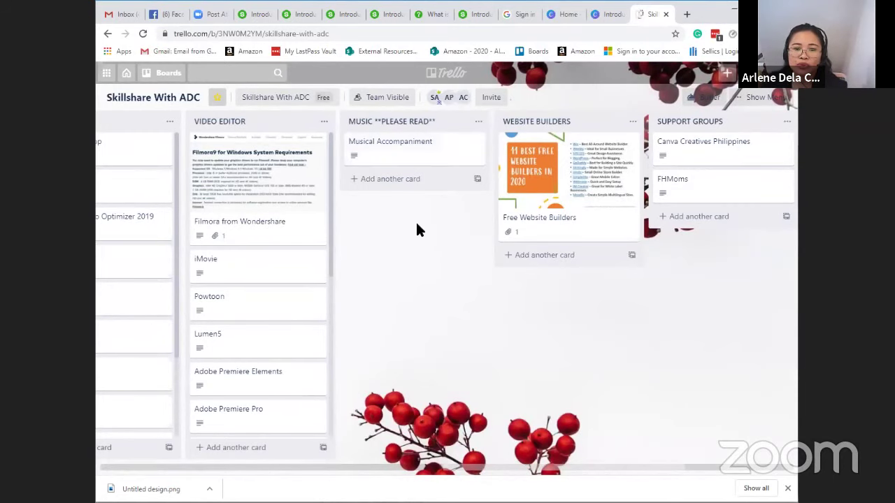
click(396, 145)
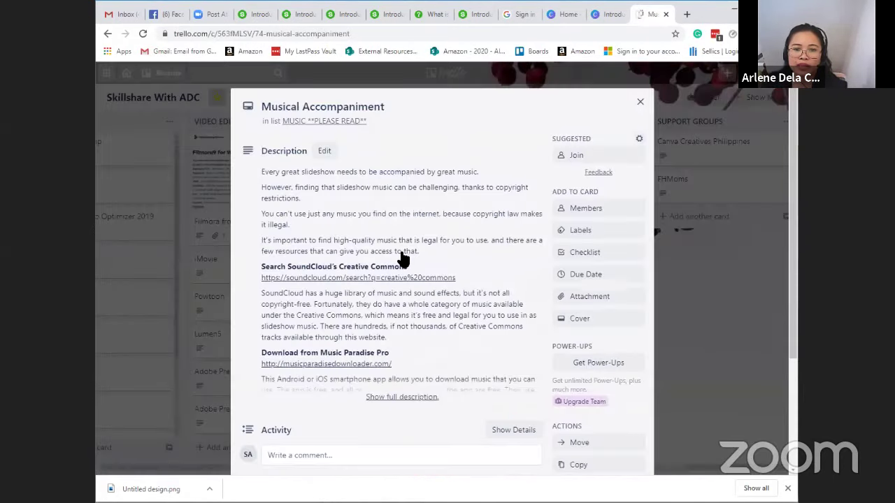
scroll(403, 259, down, 3)
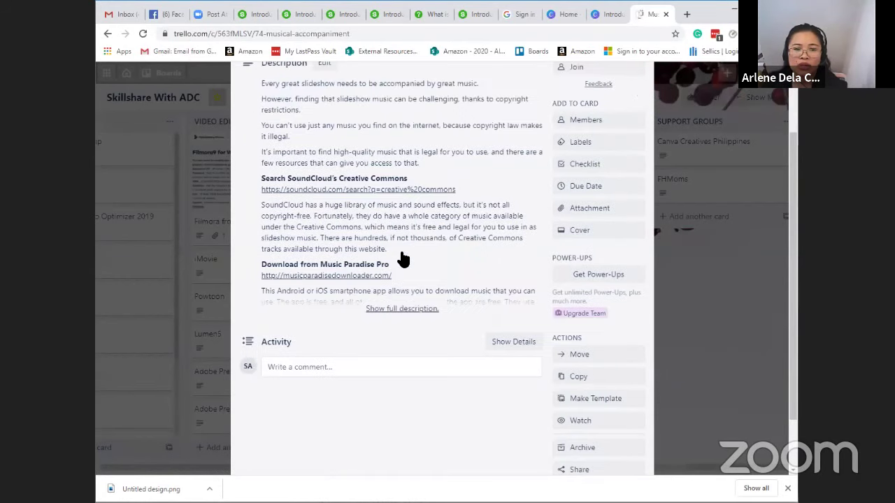
click(408, 288)
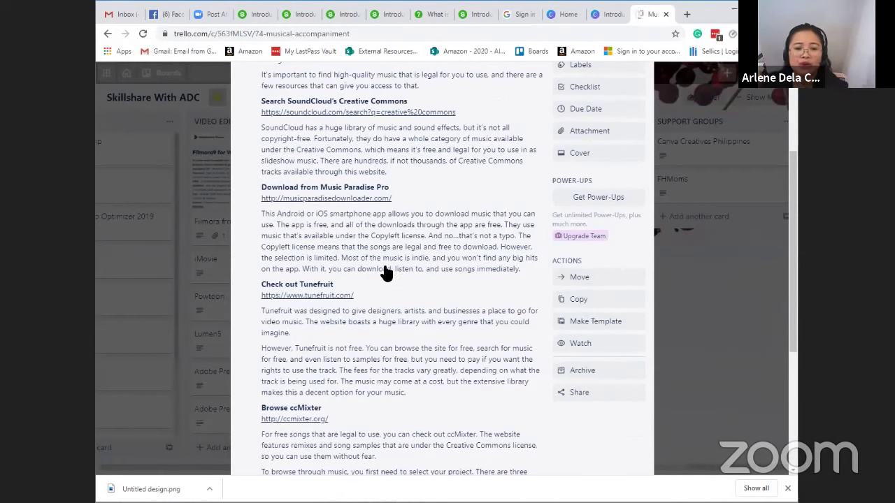
scroll(391, 294, down, 3)
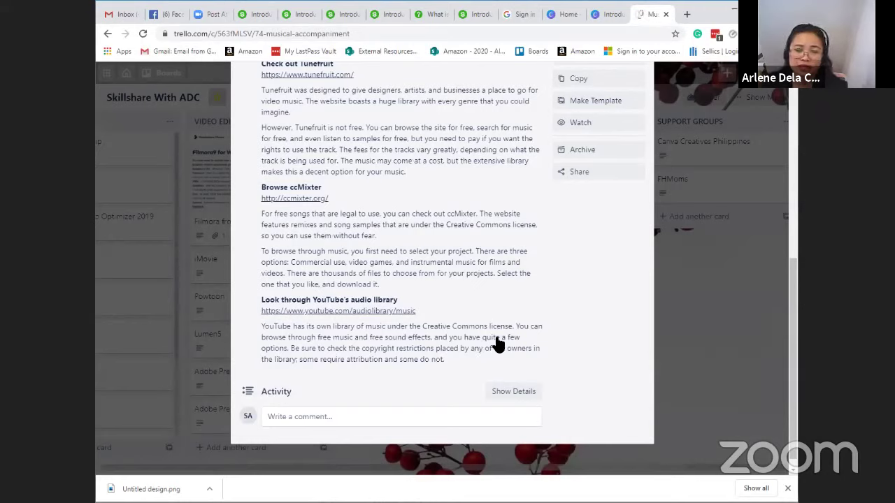
click(678, 332)
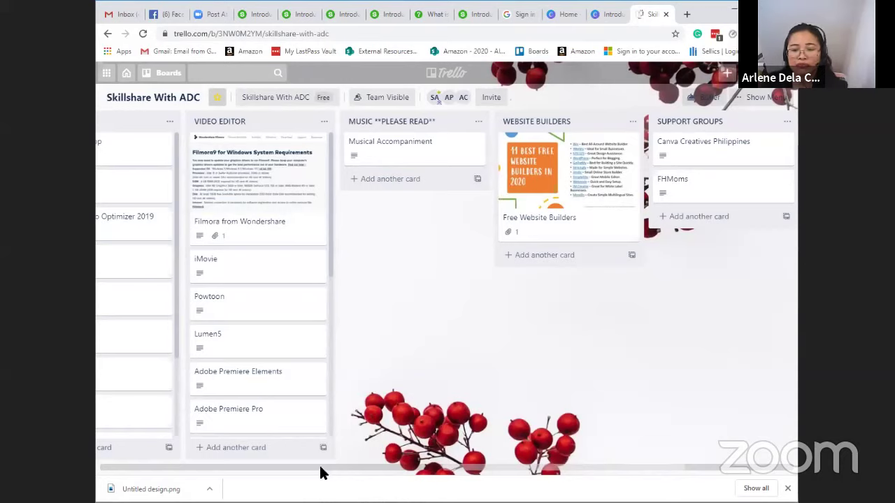
Step: Scroll the Trello board back left to the Virtual Assistant Tools, Stock Photos and Photo Editor lists
drag(319, 464, 291, 460)
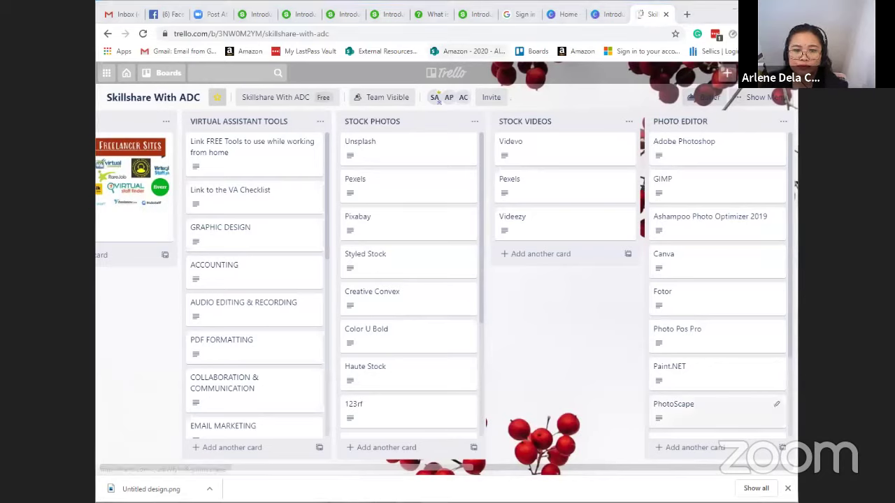
Step: Return to the slides, step to Summary and back to Musical Accompaniment, then go to a new Google tab
key(alt+Tab)
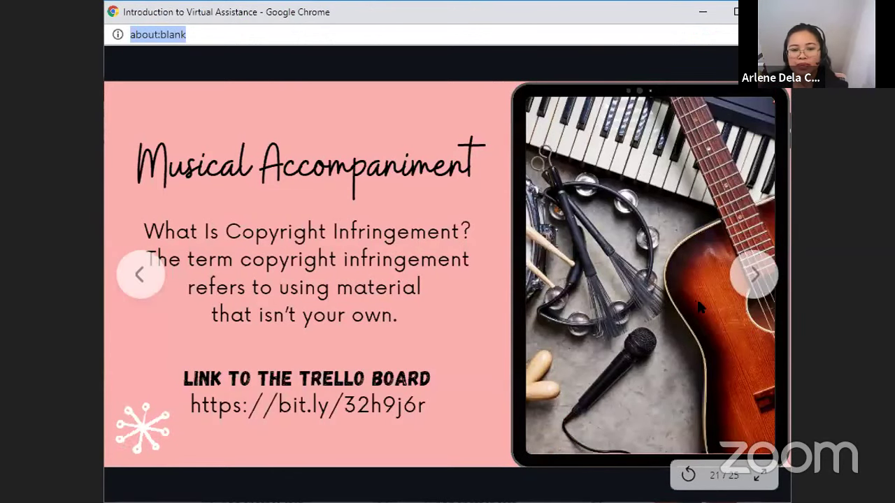
click(755, 274)
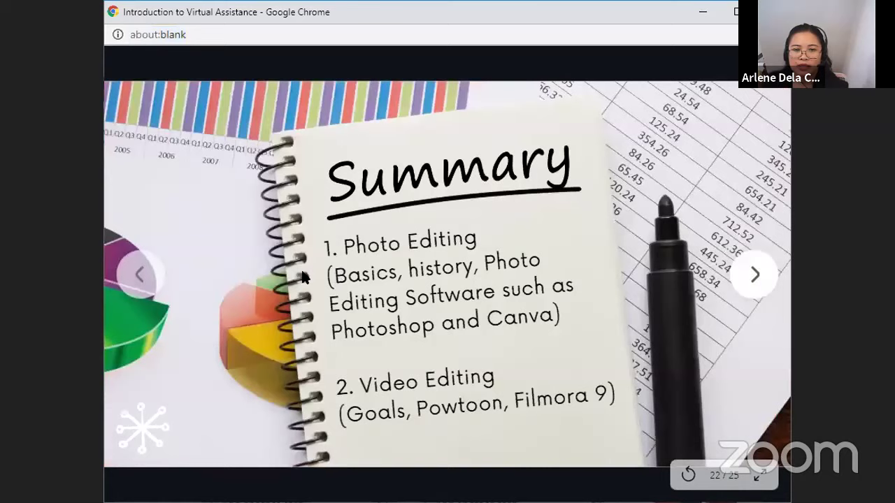
click(136, 272)
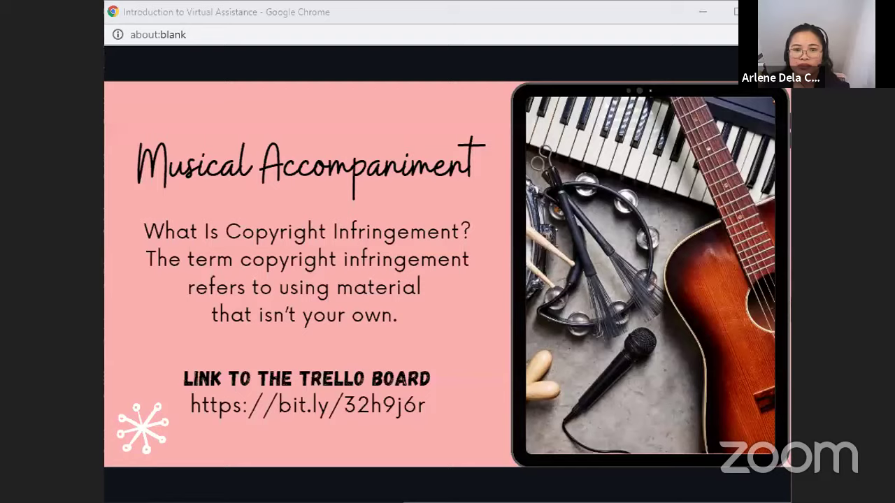
key(alt+Tab)
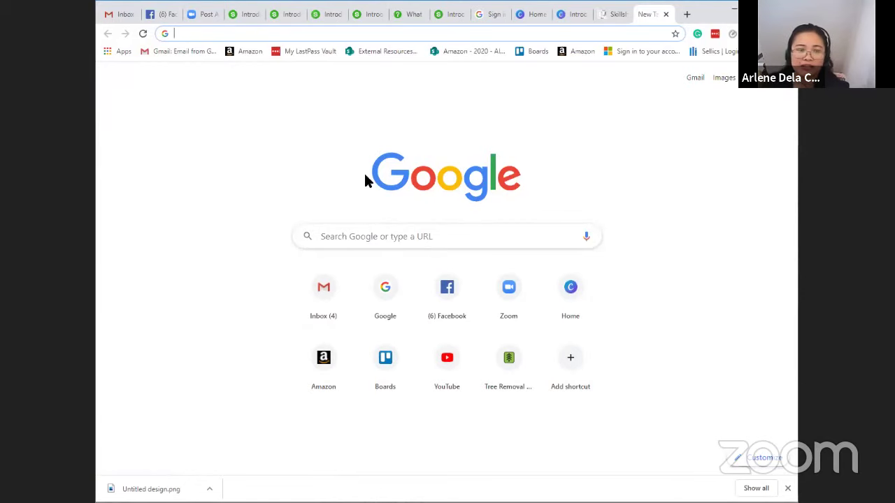
Step: Enter 'powto' in the address bar and accept the suggestion to load Powtoon's template gallery
text(powe)
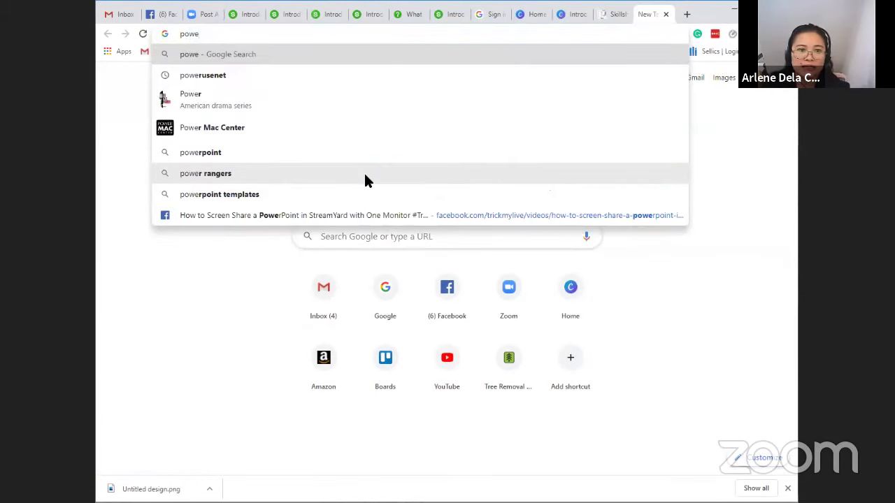
key(BackSpace)
text(to)
key(Return)
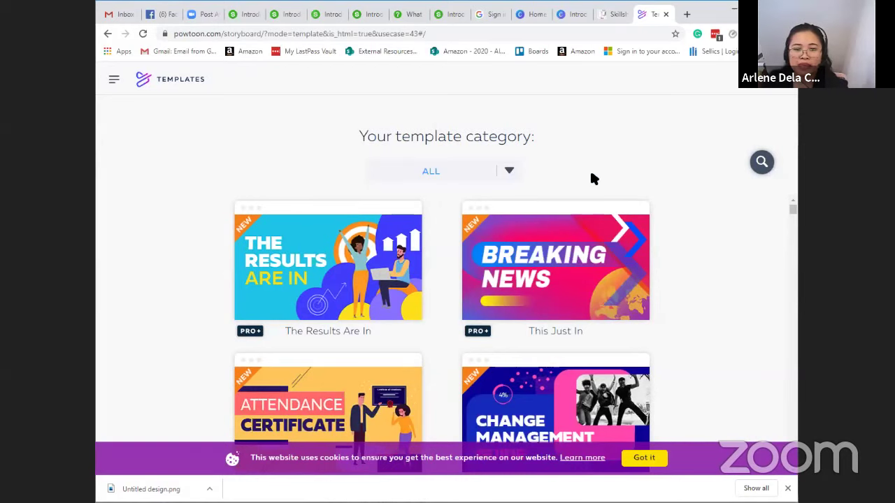
Step: Browse the Work, Education and Personal template categories, then filter to Holidays and scroll to the Birthday Template
click(509, 171)
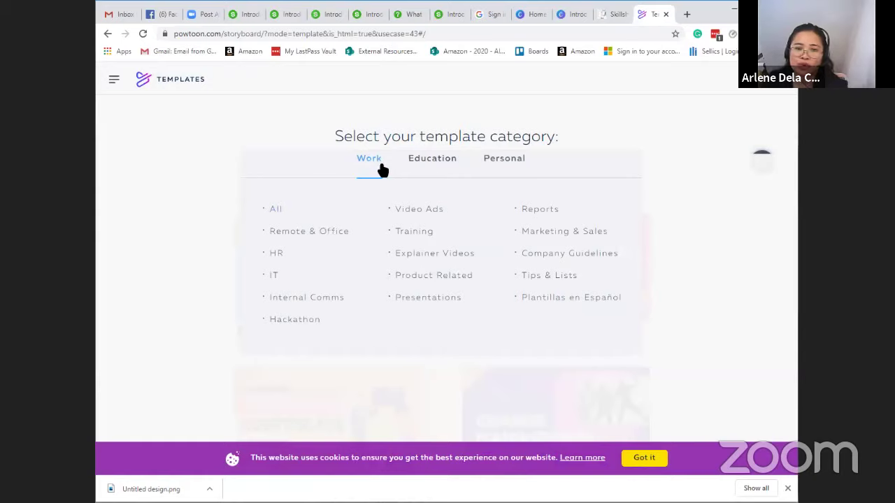
click(432, 167)
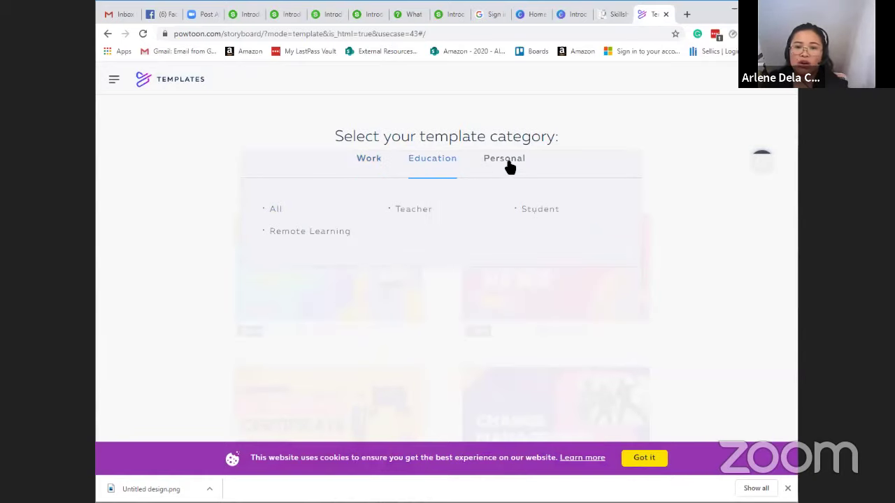
click(509, 165)
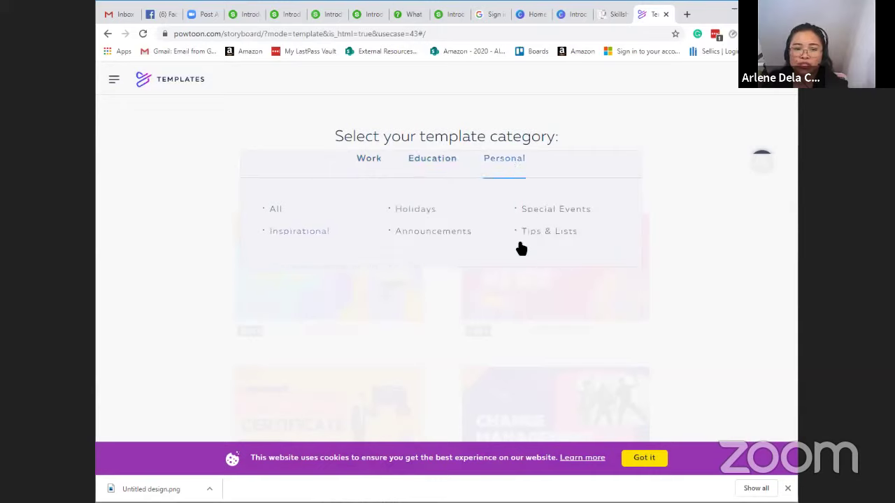
click(429, 160)
click(358, 164)
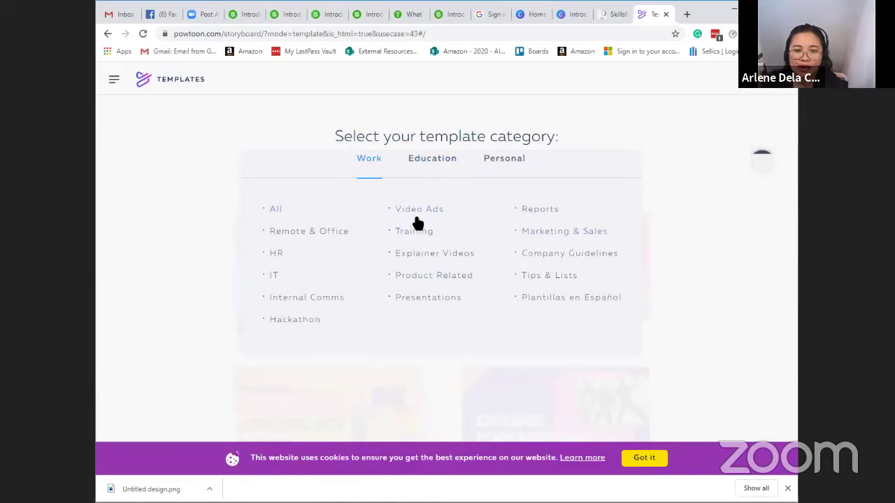
click(521, 162)
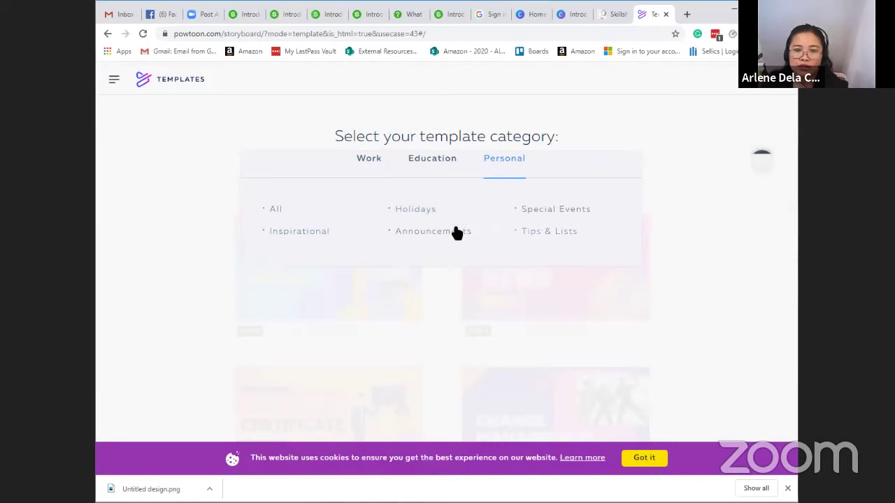
click(428, 213)
scroll(475, 289, down, 5)
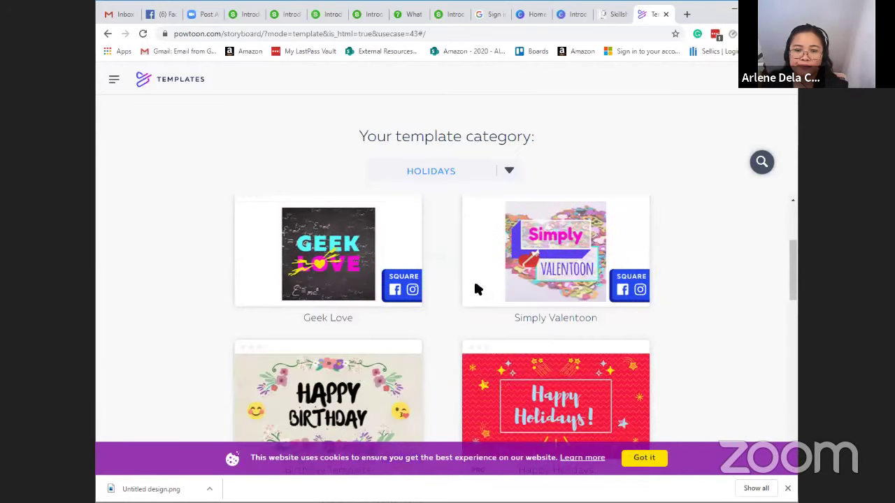
Step: Preview the Birthday Template and start a new six-slide project from it in the studio
click(329, 225)
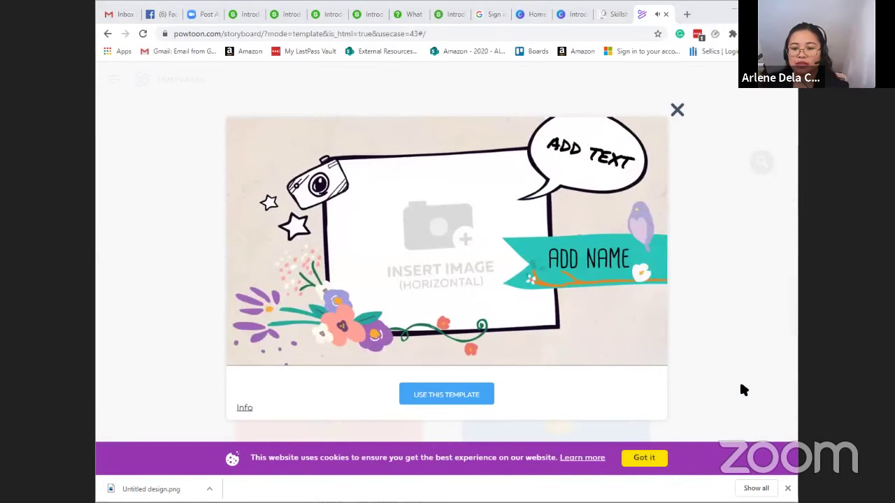
click(452, 396)
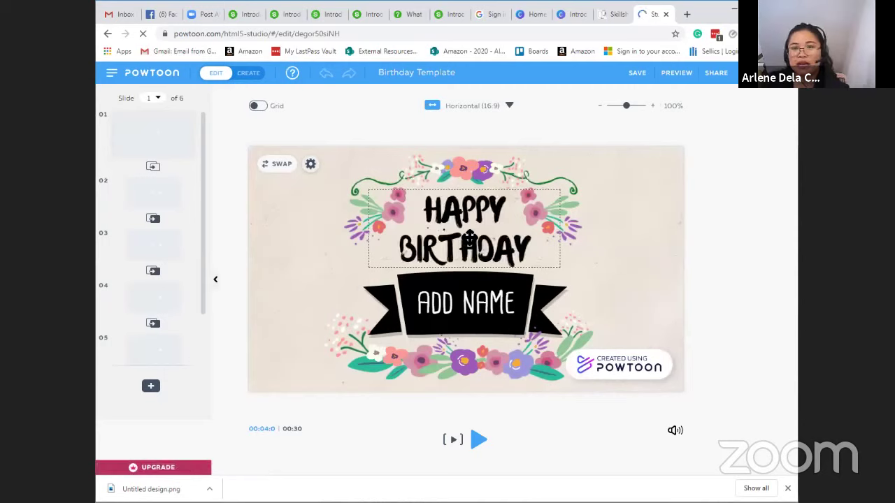
Step: Replace the ADD NAME banner text on slide 1 with the birthday person's name
click(468, 299)
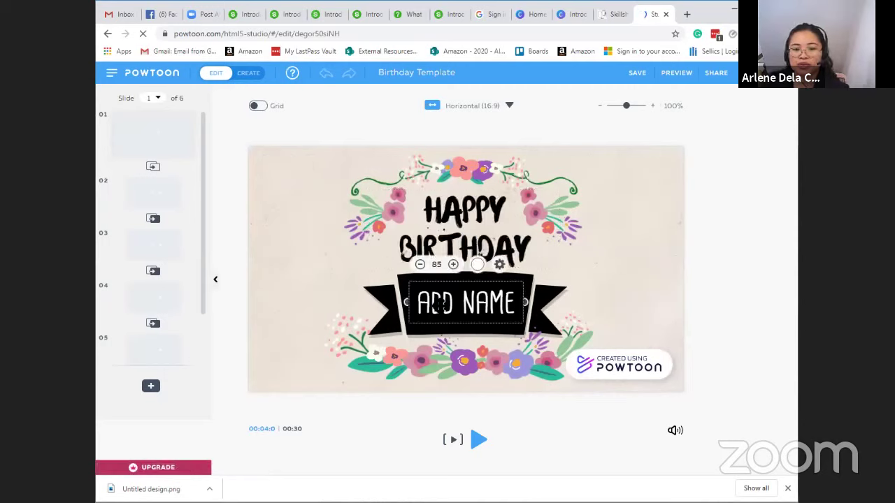
double_click(436, 302)
click(453, 302)
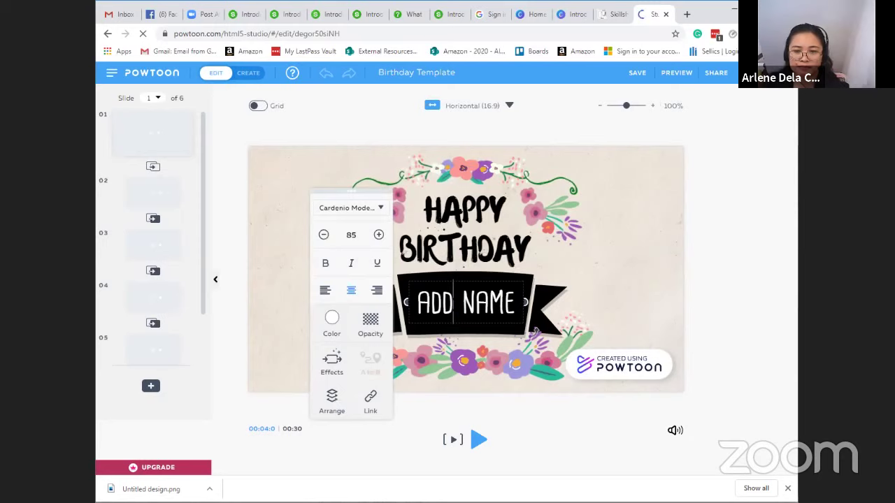
triple_click(425, 302)
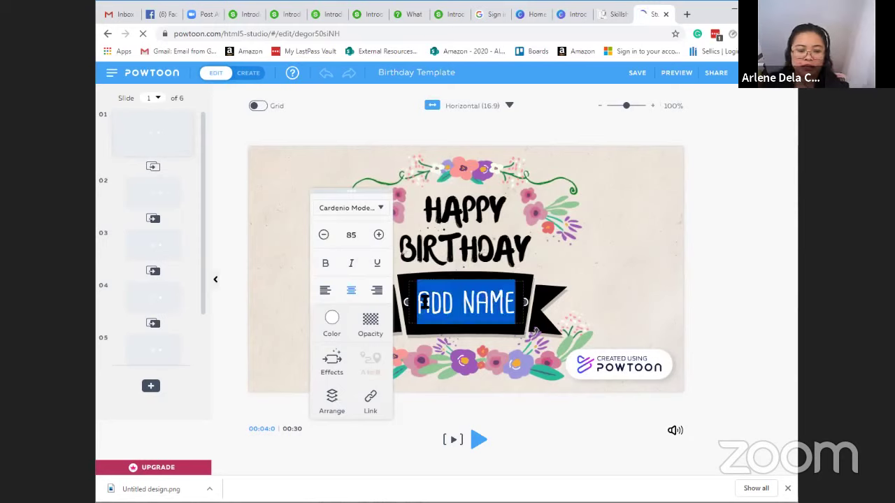
text(AKILAH)
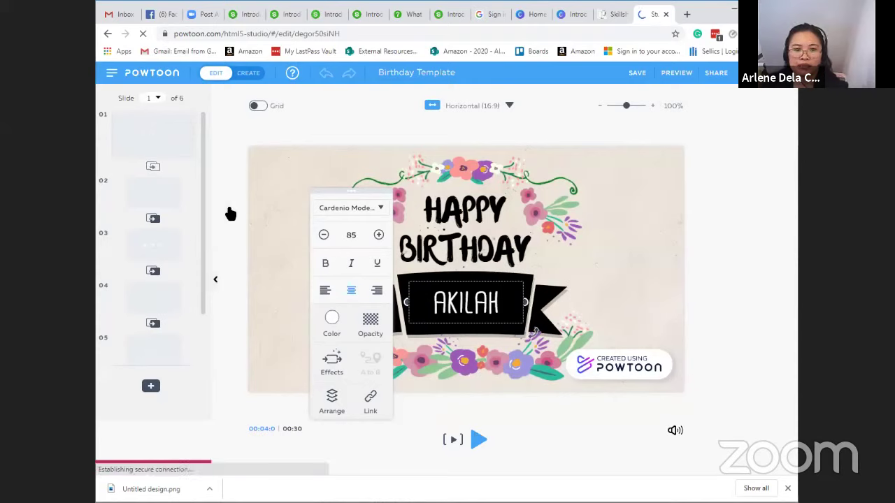
Step: Step through slides 2, 3 and 5 to reach slide 6
click(143, 195)
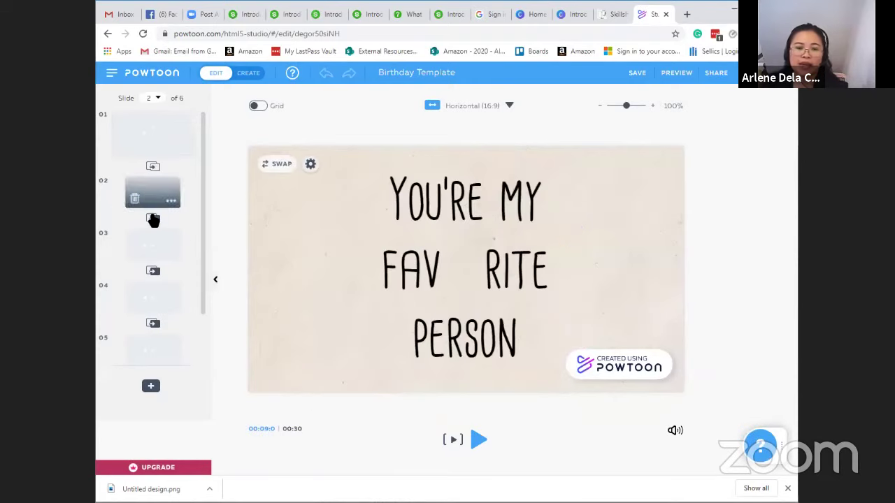
click(155, 241)
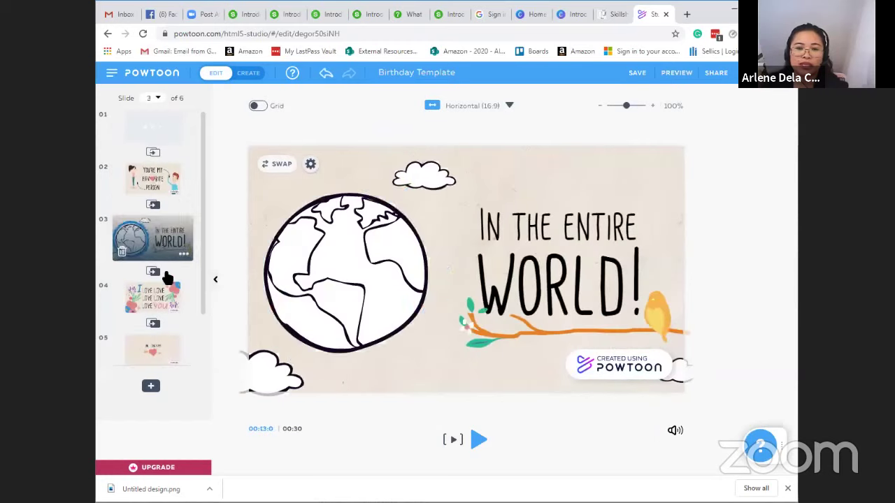
click(157, 358)
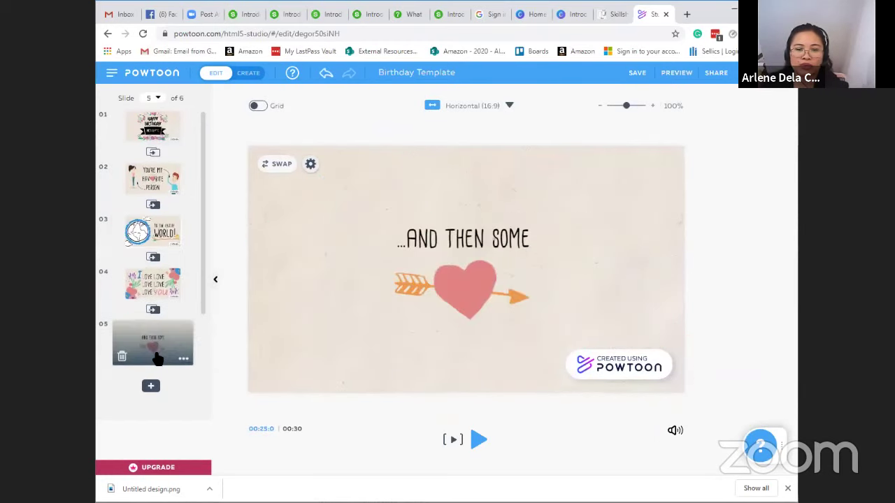
scroll(154, 355, down, 2)
click(152, 349)
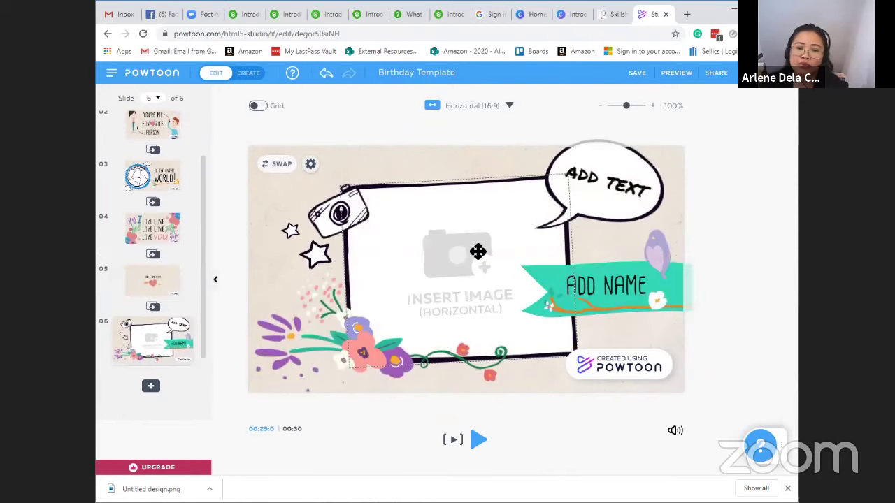
Step: Swap slide 6's background via My Media to the girl's photo over a mountain landscape, undoing one wrong pick
click(477, 251)
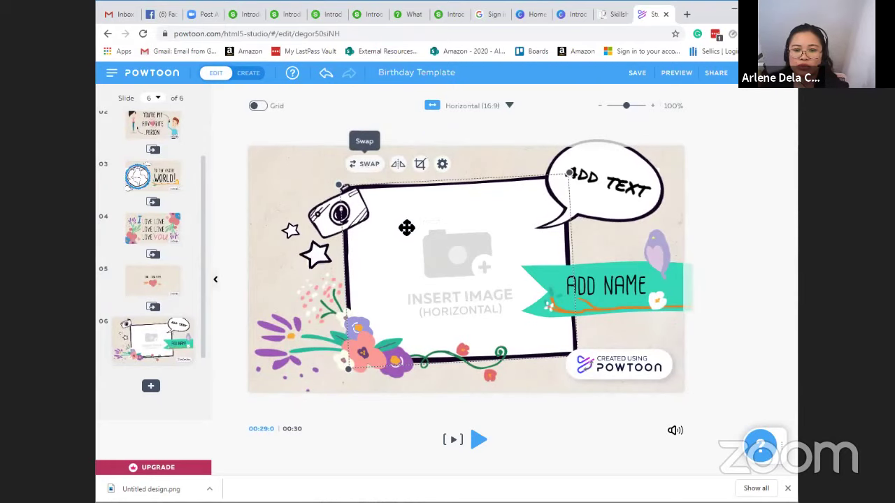
right_click(178, 193)
click(173, 178)
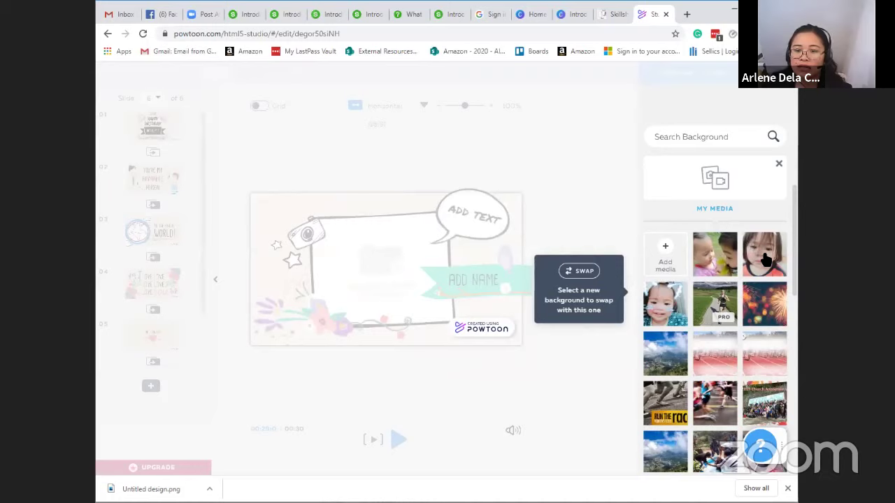
mouse_move(764, 259)
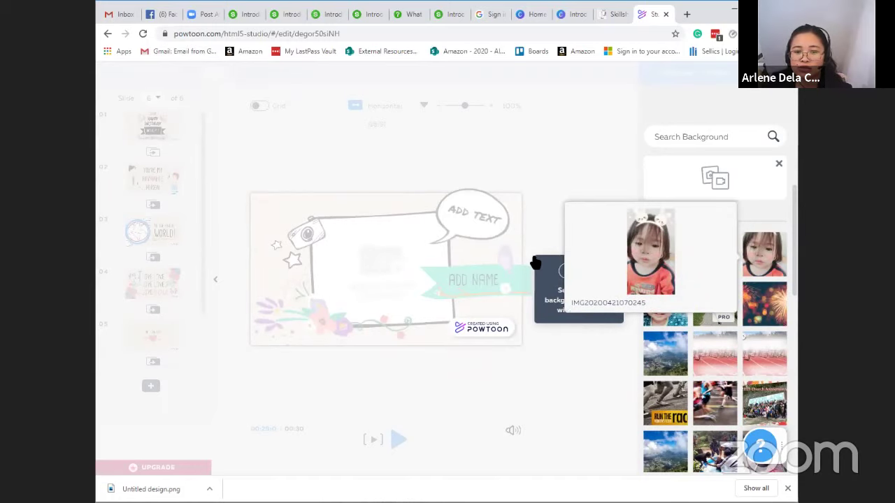
click(765, 253)
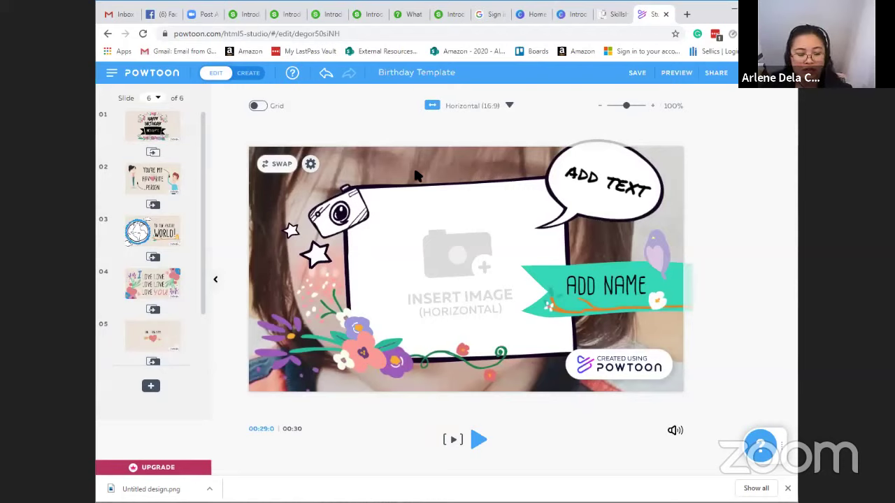
key(ctrl+z)
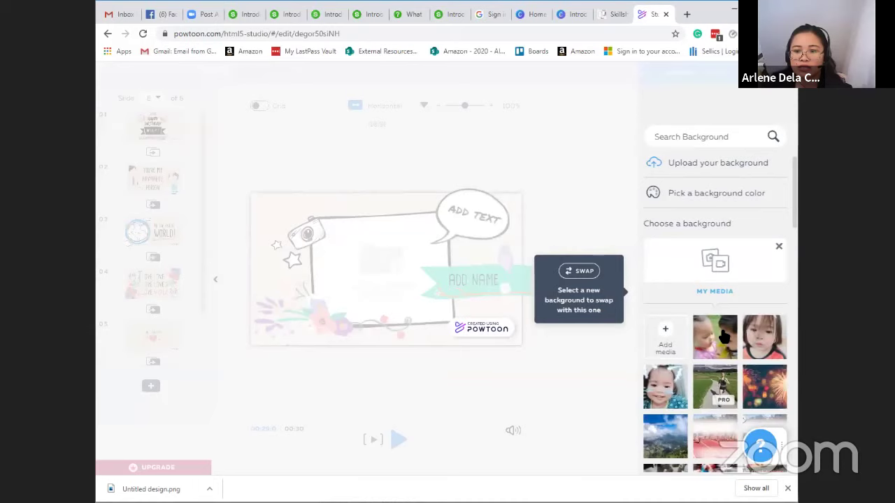
click(767, 341)
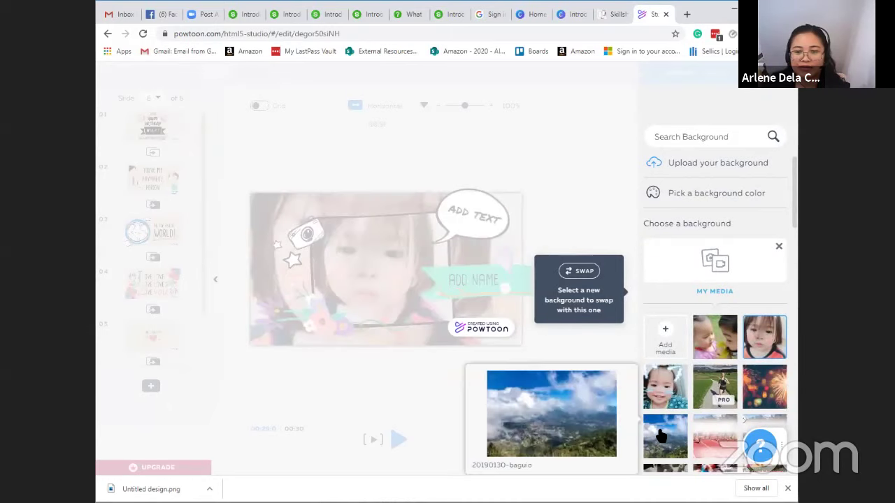
click(308, 384)
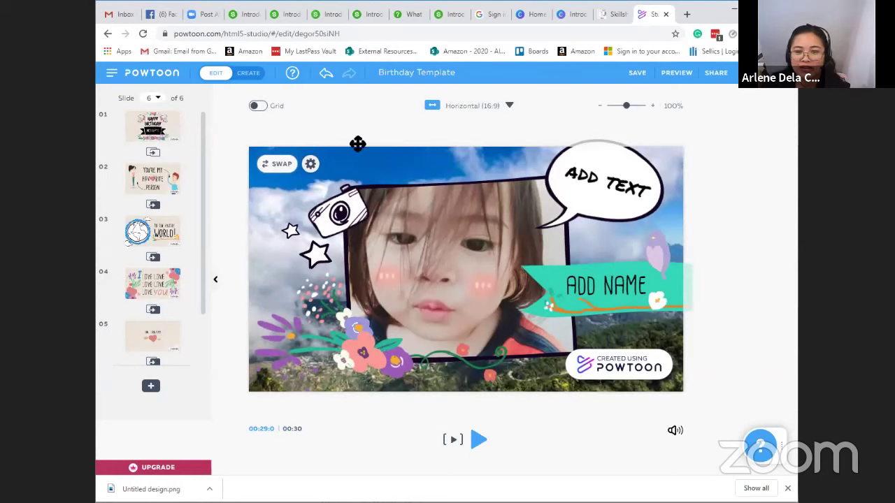
click(602, 183)
double_click(601, 183)
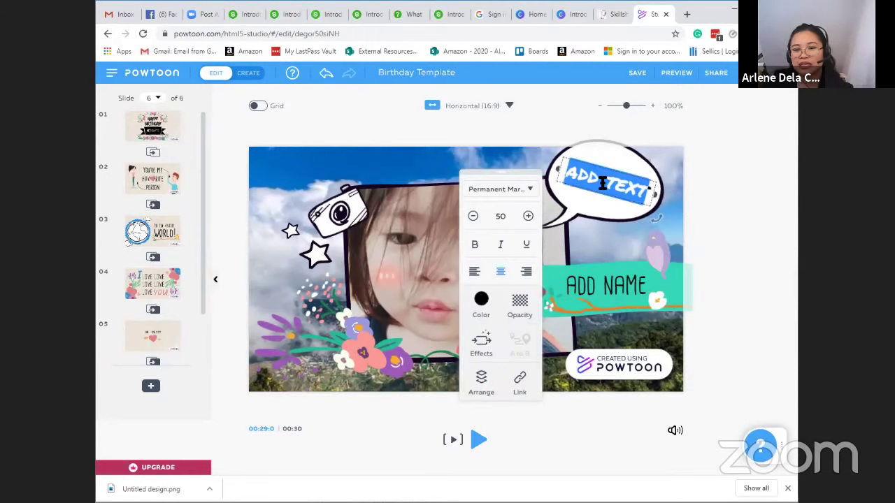
text(40)
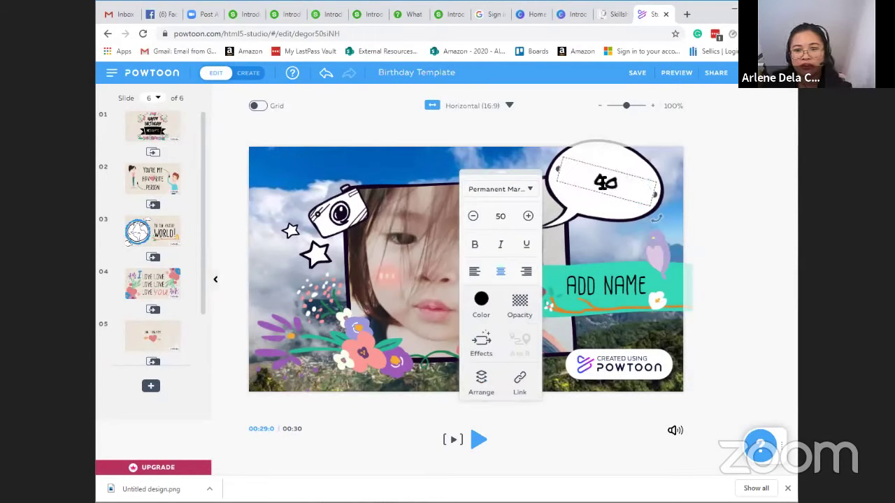
text(ve)
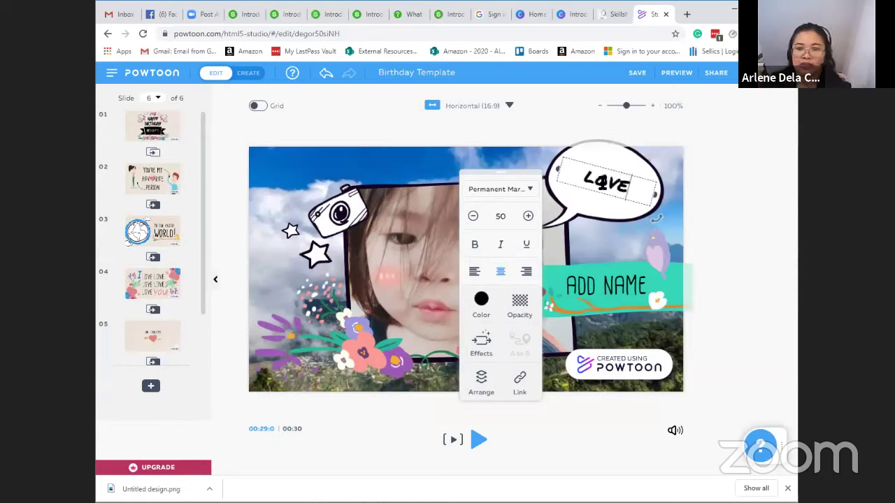
click(633, 124)
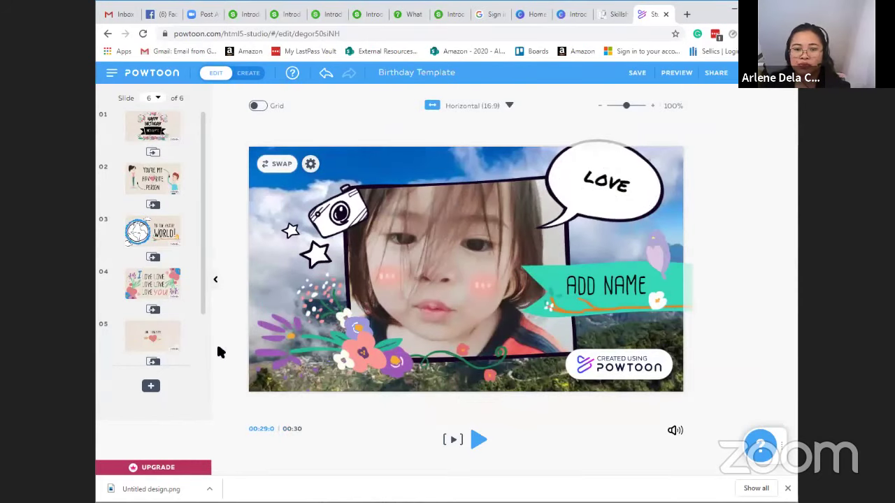
click(162, 299)
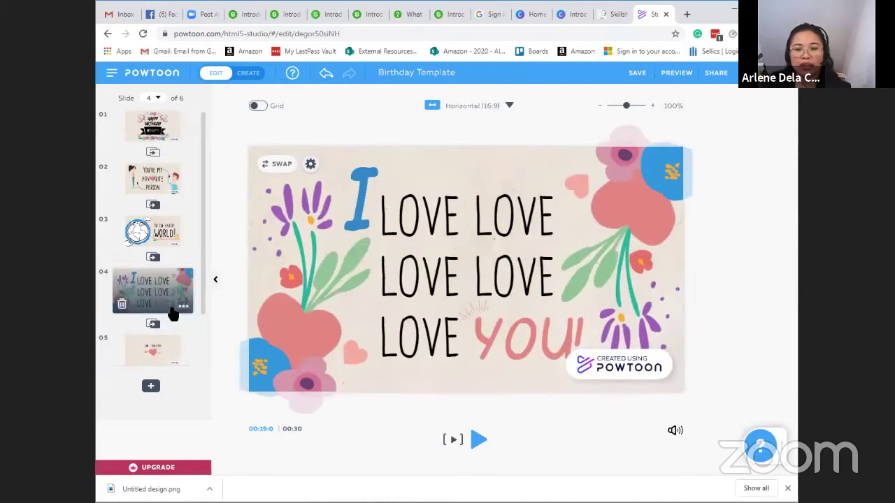
click(157, 340)
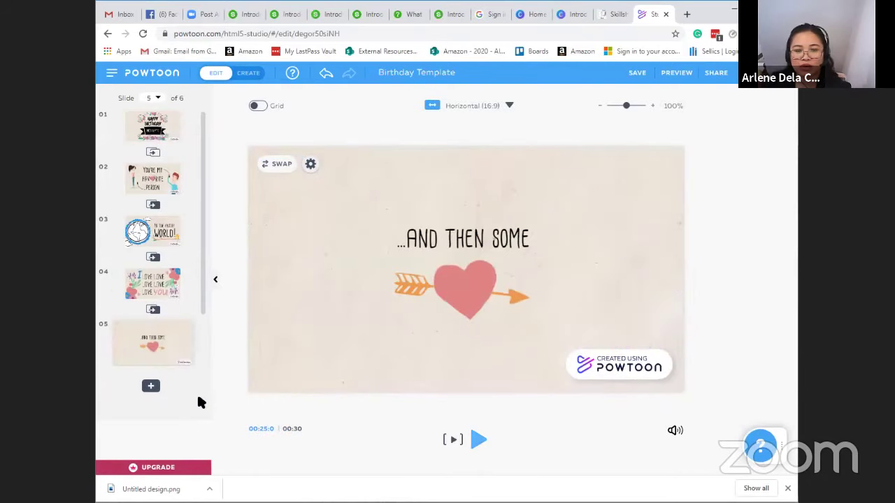
click(453, 440)
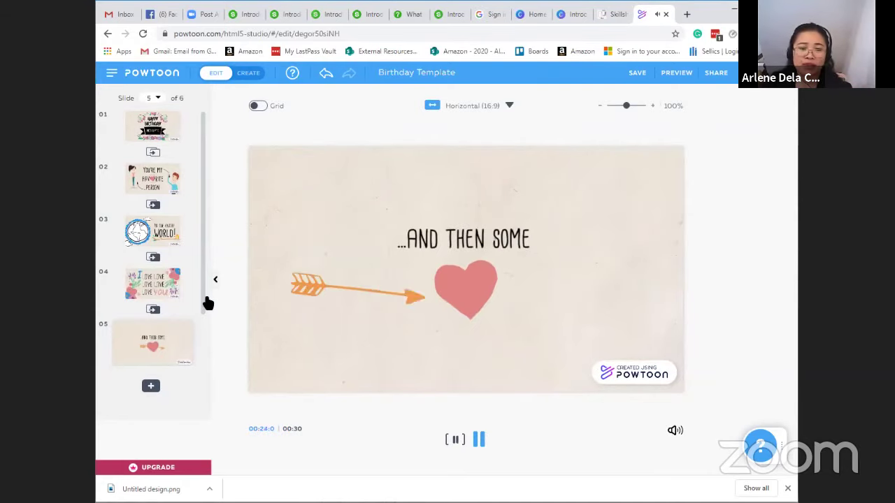
scroll(200, 356, down, 2)
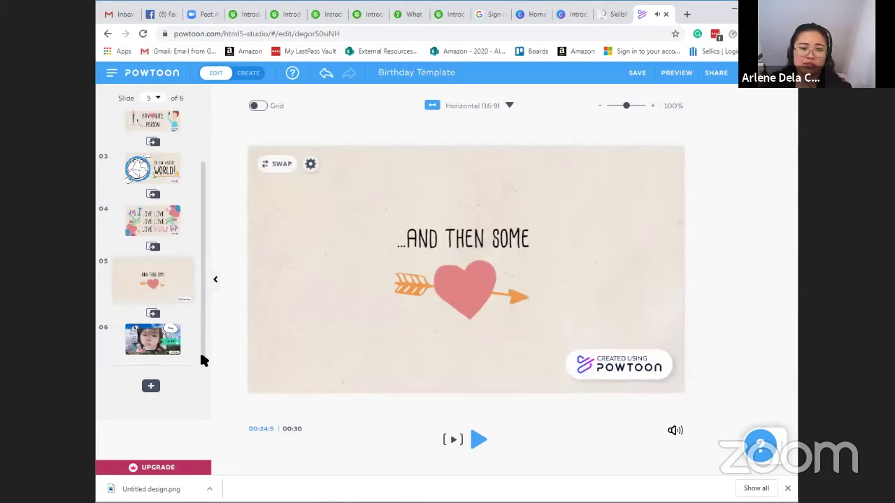
scroll(201, 349, up, 2)
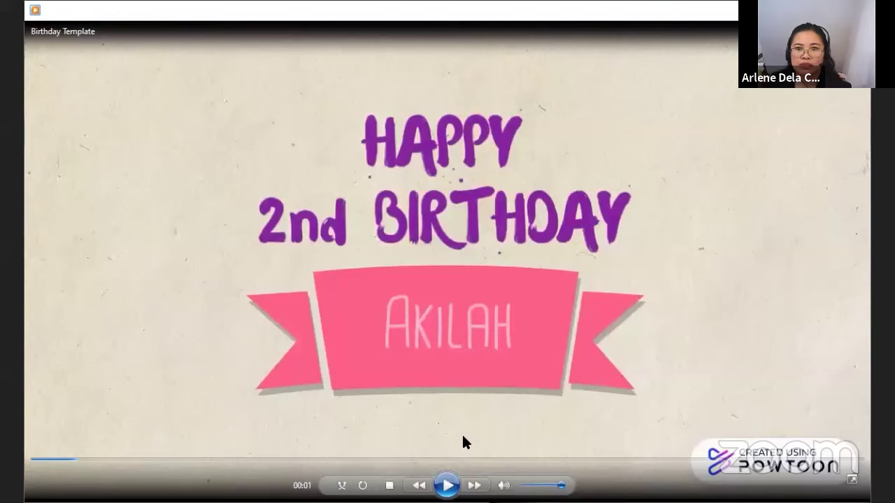
Step: Play the Birthday Template video until the purple happy birthday scene, about 34 seconds in
click(447, 485)
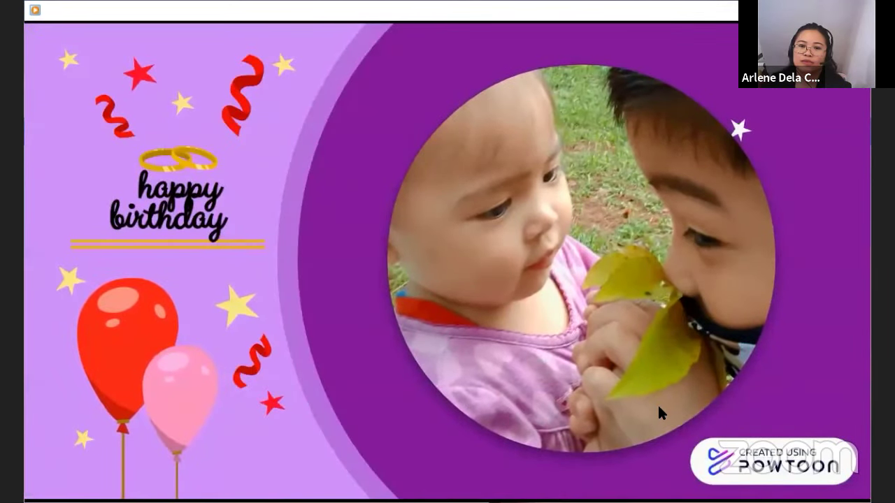
mouse_move(660, 412)
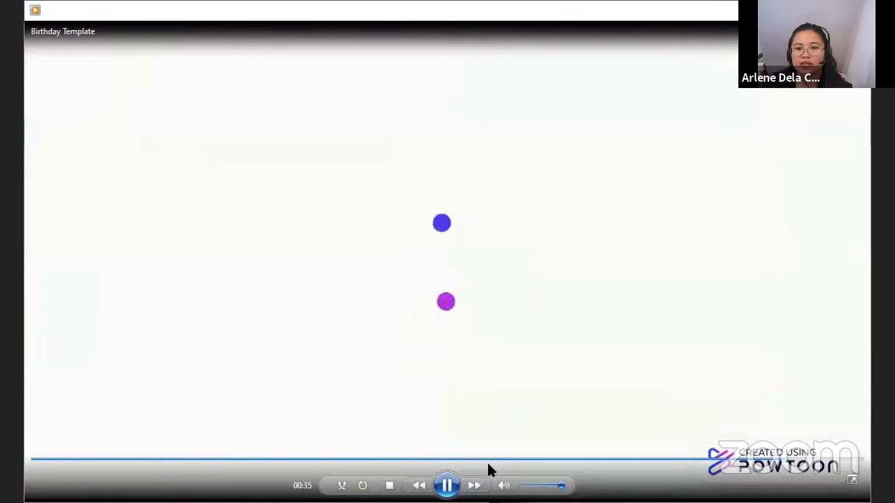
Step: Pause the Birthday Template video playback
click(447, 485)
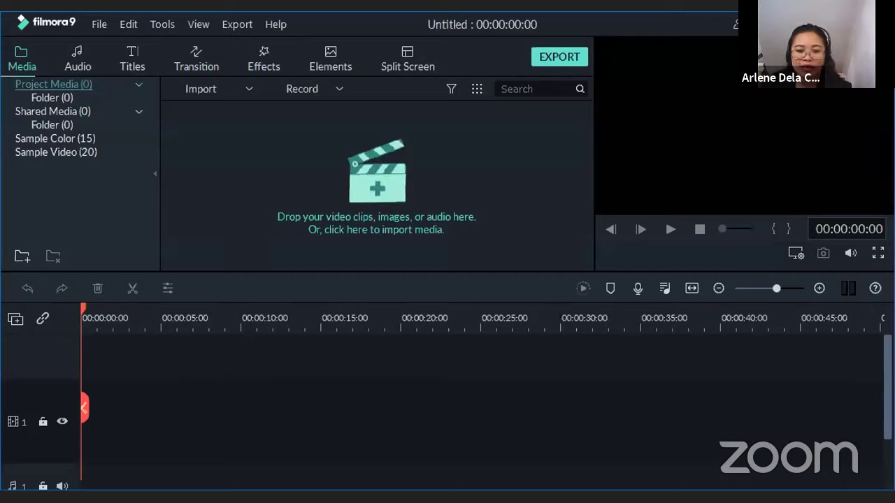
Step: Start a media file import and browse to backup (E:) > VA > DEMO PHOTO.VID > Akilah
click(208, 88)
click(224, 109)
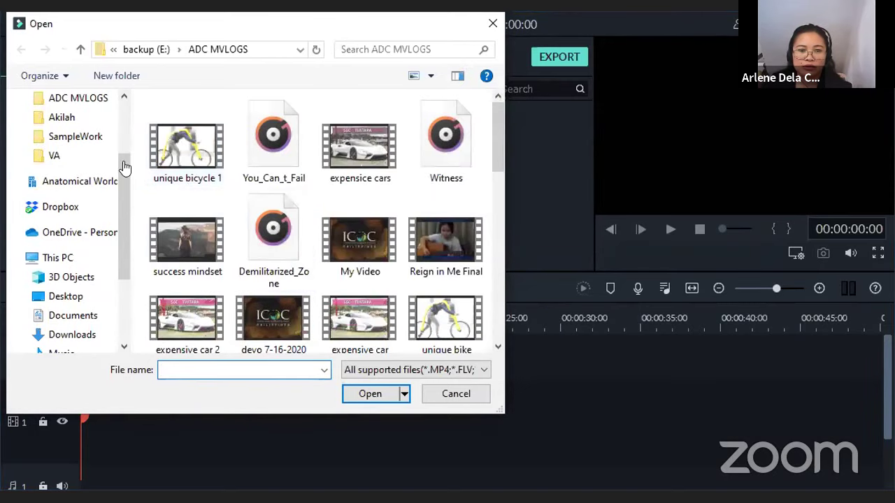
click(61, 160)
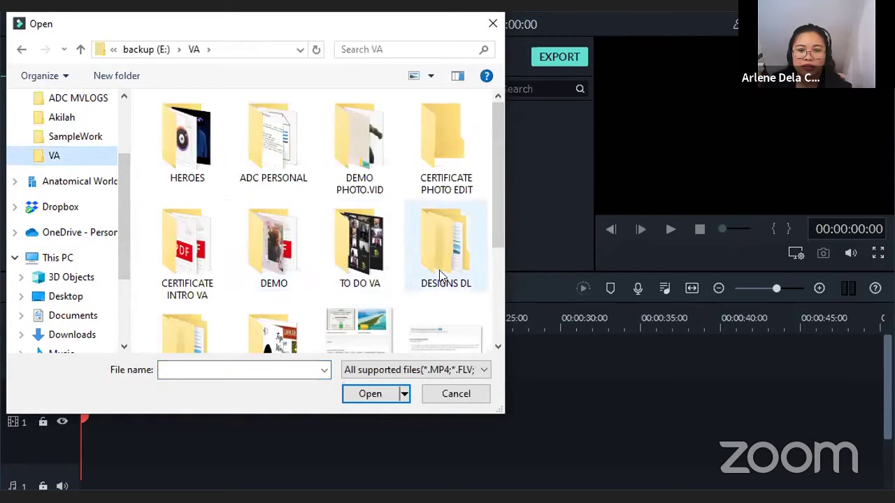
scroll(440, 274, down, 1)
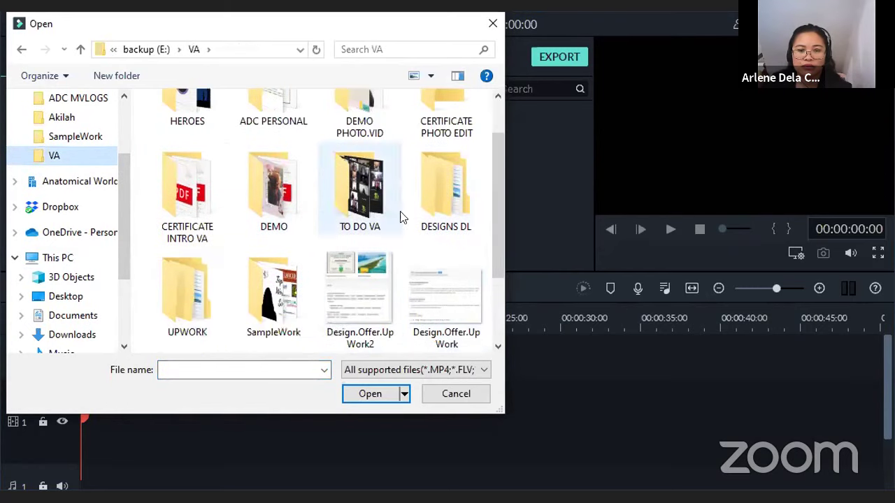
scroll(402, 230, down, 2)
scroll(408, 250, up, 3)
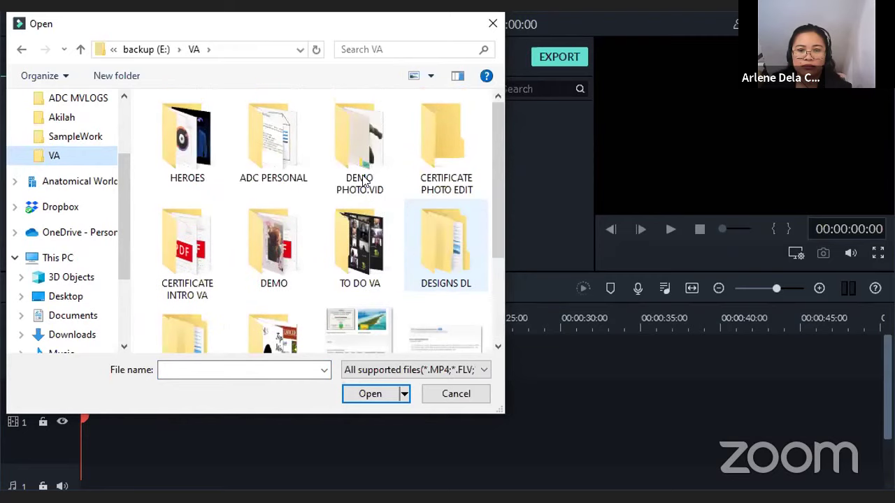
double_click(364, 180)
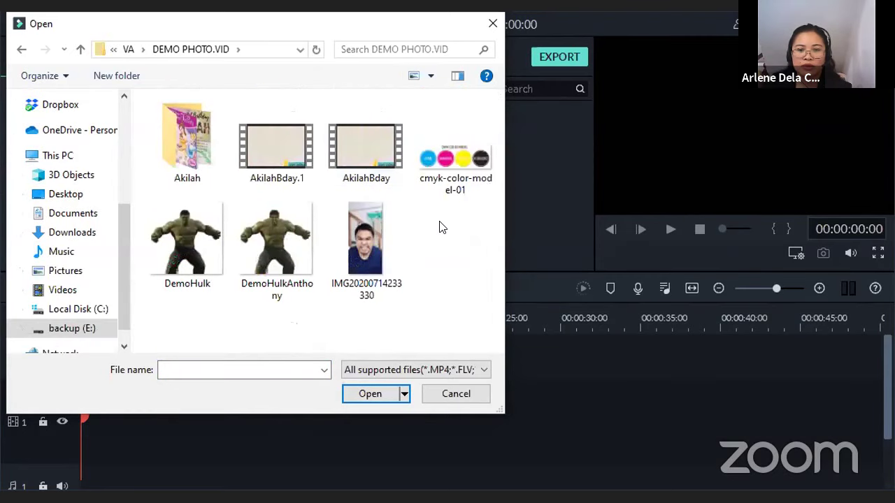
double_click(173, 155)
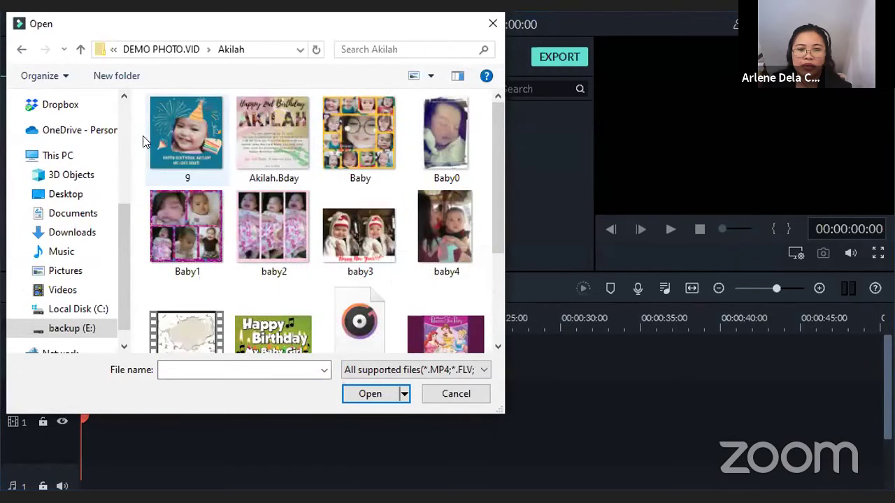
Step: Select all thirteen files in the Akilah folder and import them into the library
click(164, 215)
scroll(163, 215, down, 2)
scroll(163, 216, up, 2)
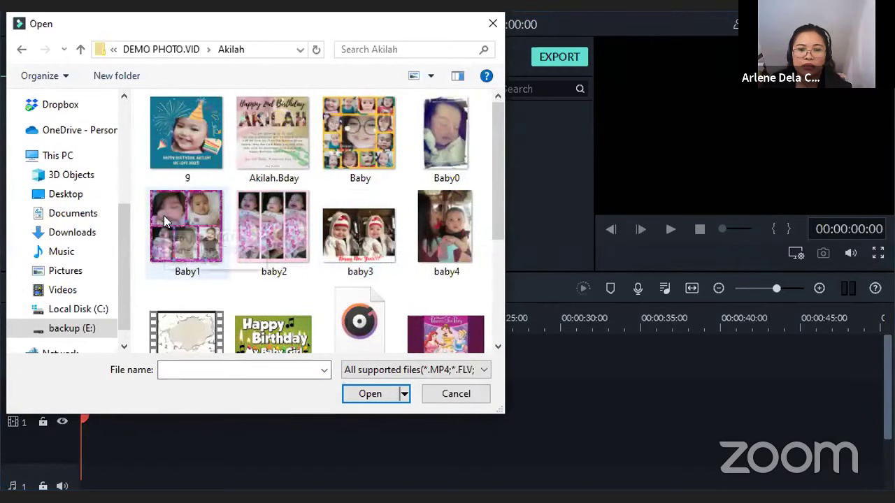
scroll(166, 210, down, 2)
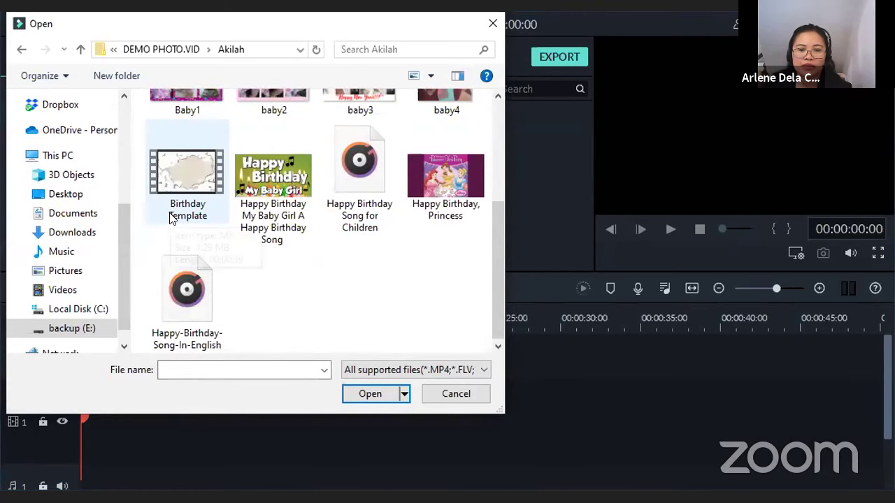
scroll(387, 331, up, 3)
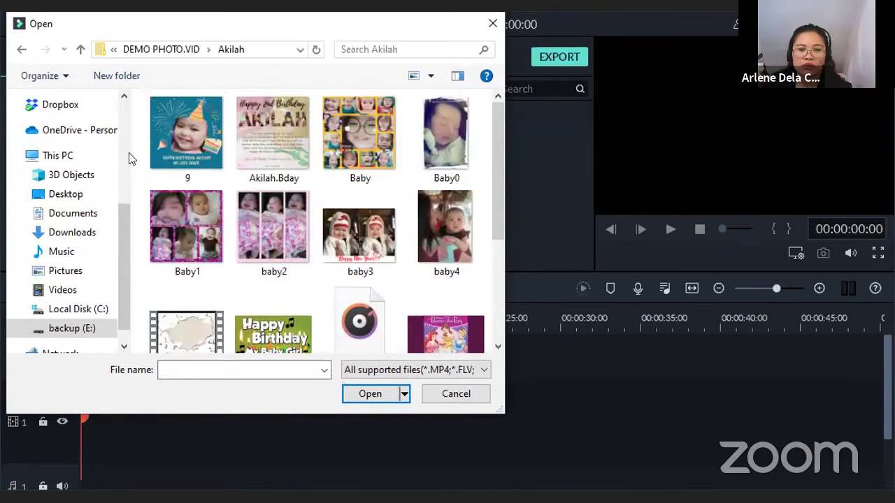
click(182, 143)
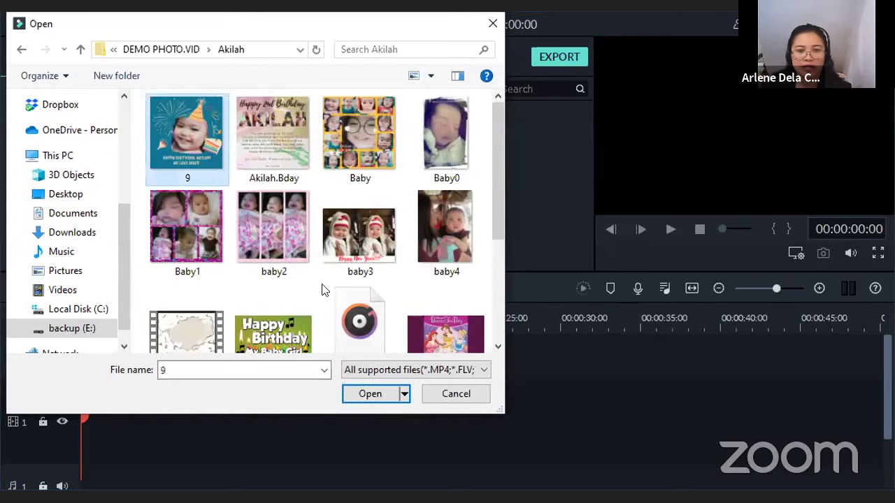
key(ctrl+a)
click(370, 393)
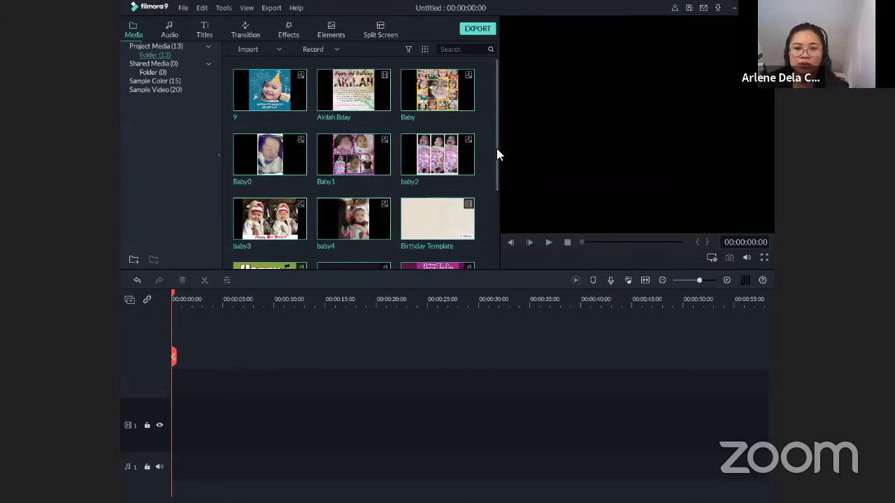
Step: Place the imported photos, Birthday Template video and songs onto the timeline
drag(496, 148, 497, 169)
scroll(489, 191, down, 2)
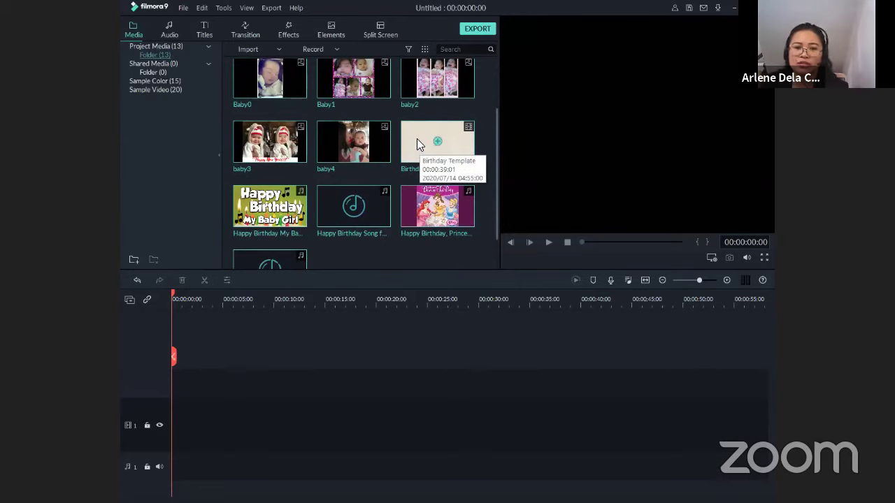
drag(417, 140, 141, 433)
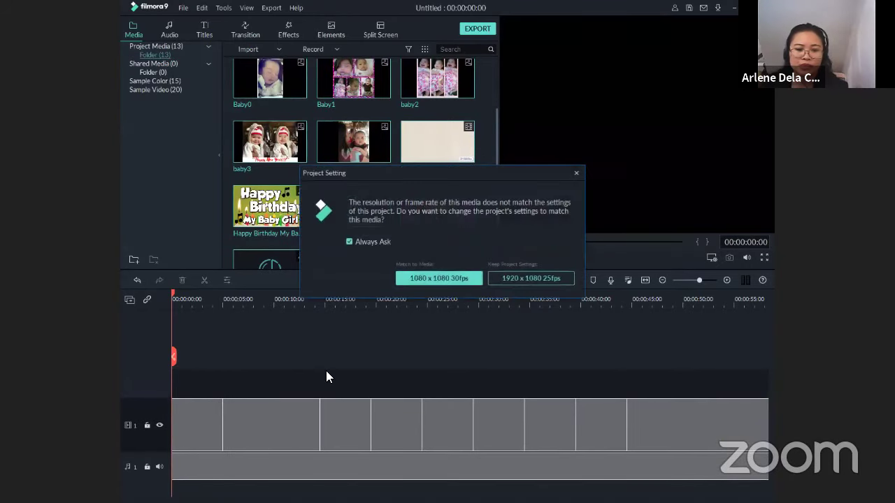
Step: Match the project to 1080 x 1080 30fps and undo the last audio track change
click(452, 275)
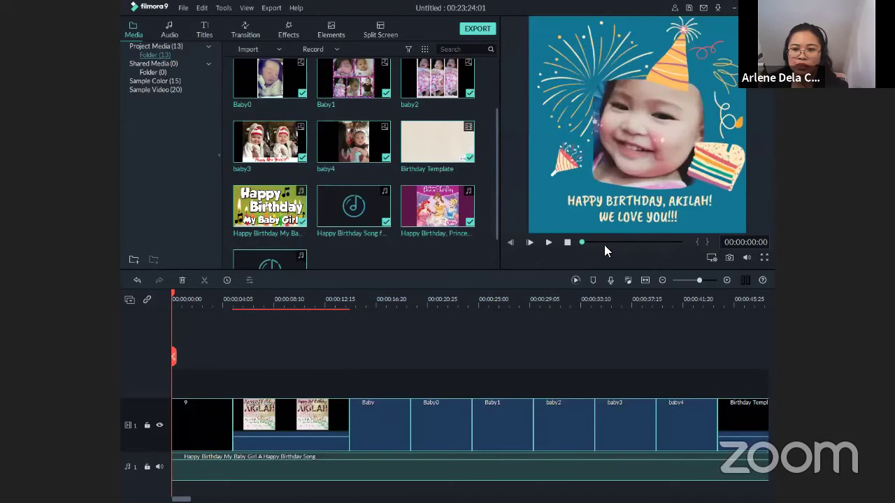
click(689, 279)
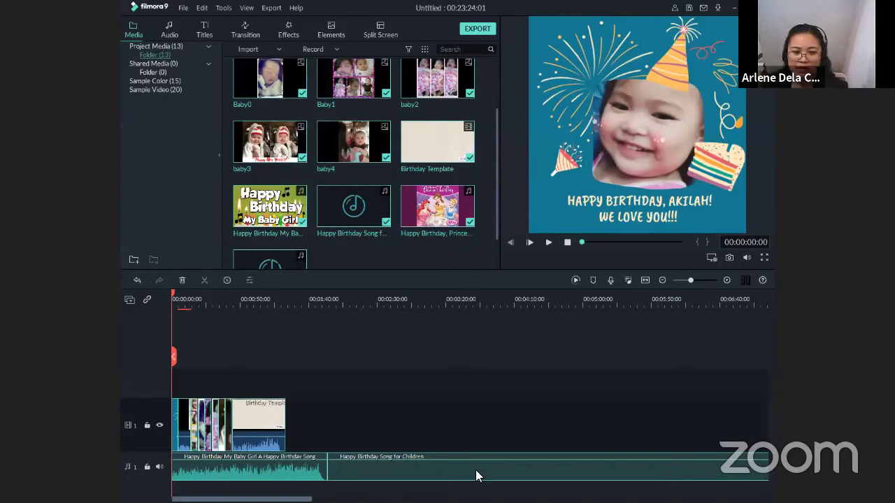
key(ctrl+z)
key(ctrl+z)
key(ctrl+z)
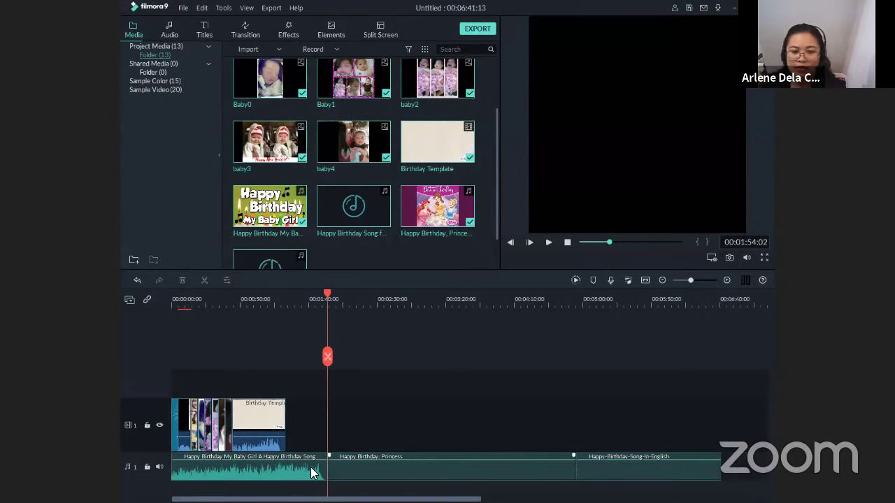
Step: Undo the remaining songs so only video clips remain, a 1:23 project, and select a clip
key(ctrl+z)
key(ctrl+z)
key(ctrl+z)
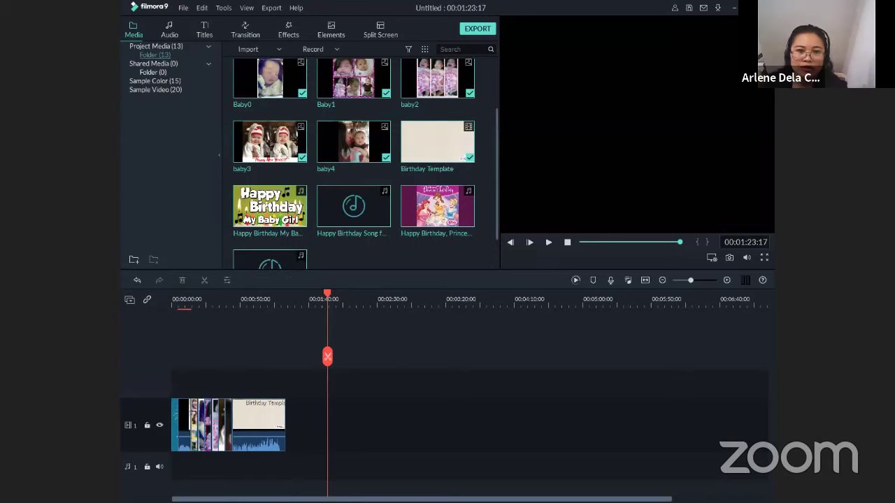
click(256, 414)
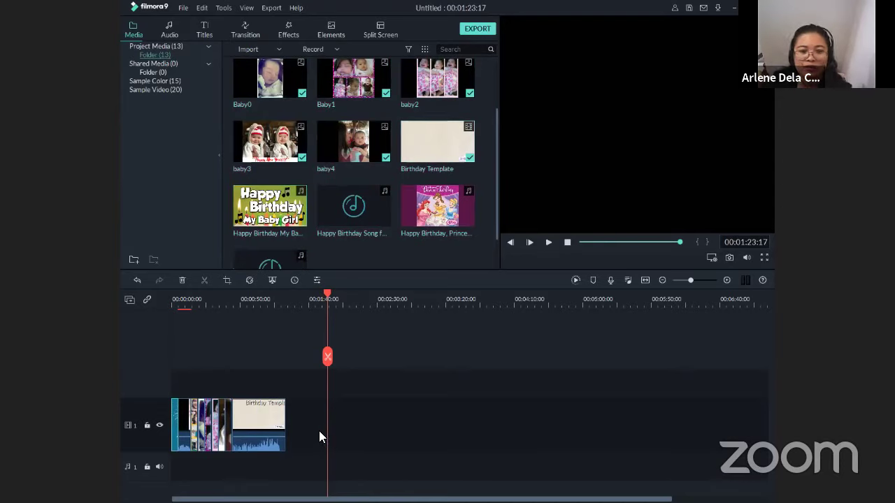
Step: Move the Birthday Template clip to the start and append Akilah Bday, making the project 1:33
drag(255, 420, 175, 424)
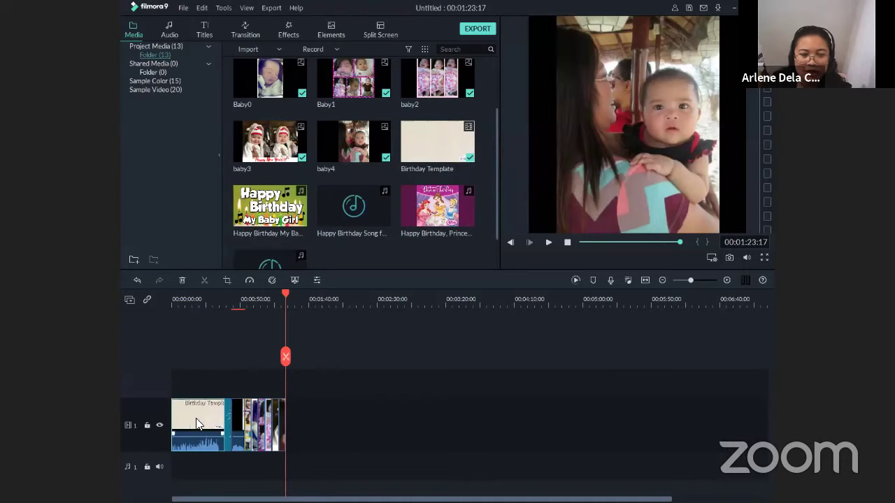
scroll(427, 156, down, 1)
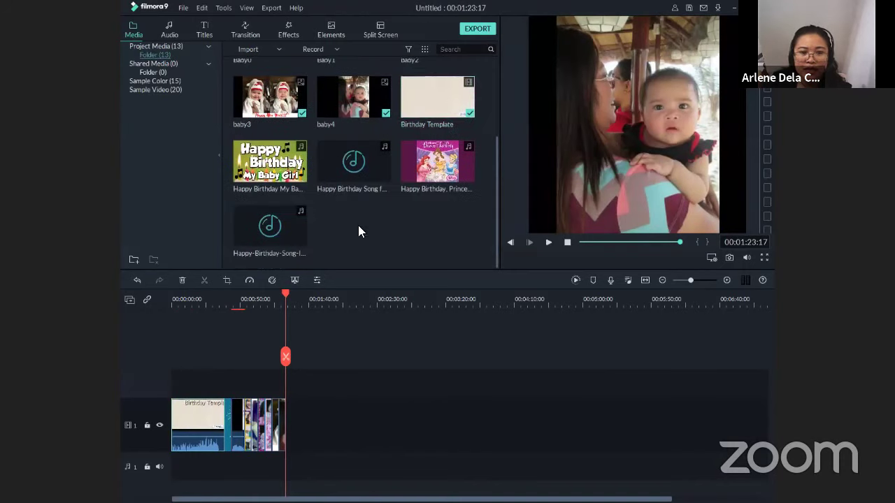
scroll(369, 230, up, 3)
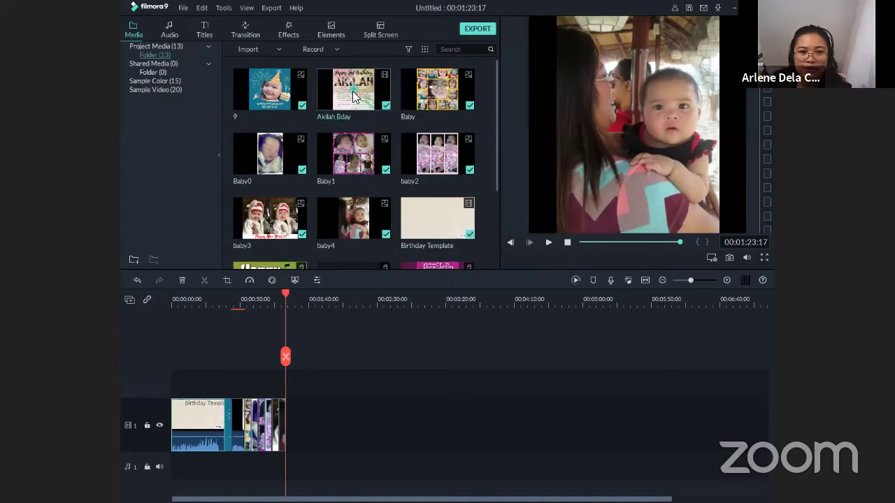
drag(343, 105, 286, 419)
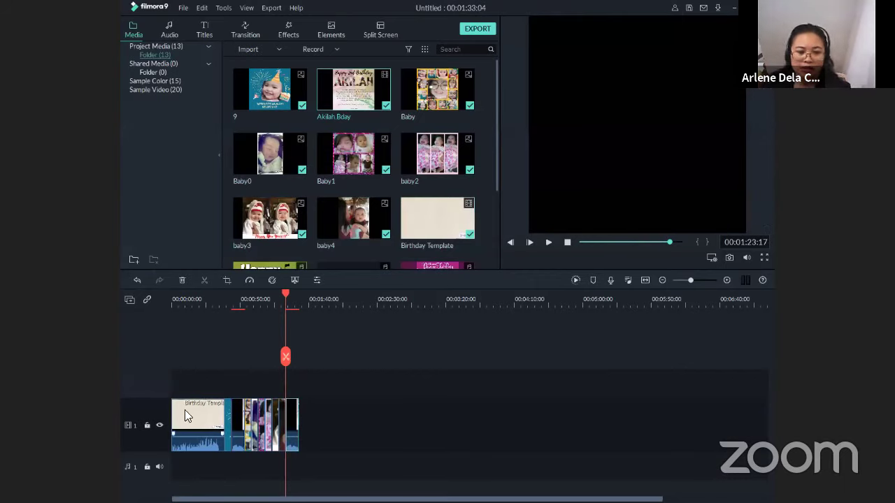
click(179, 479)
scroll(346, 208, down, 3)
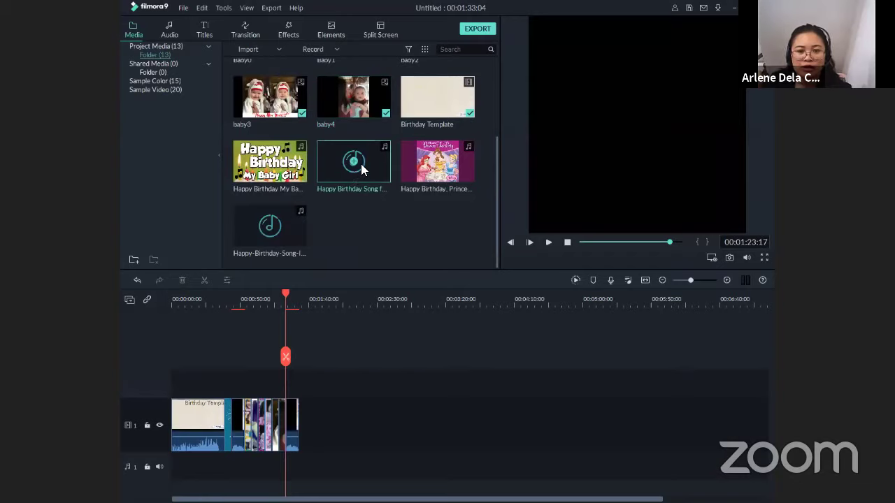
Step: Put Happy Birthday Song for Children on audio track 1 and preview the first seconds
drag(371, 166, 172, 475)
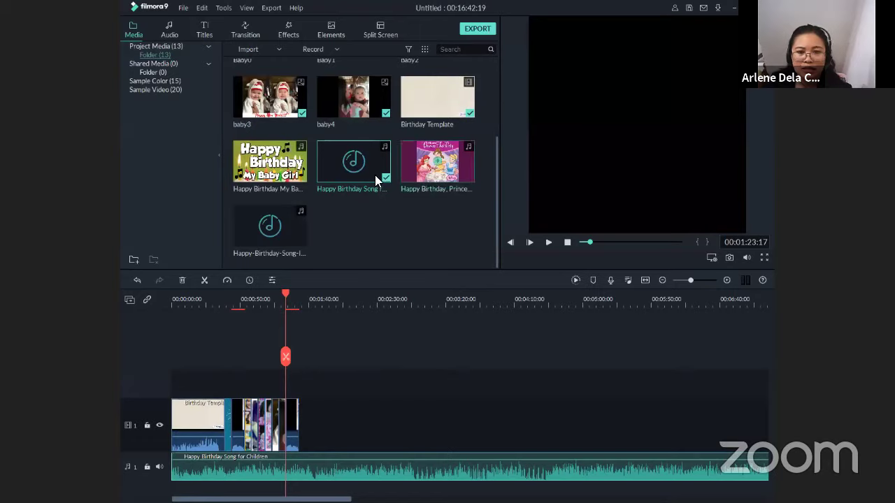
click(174, 299)
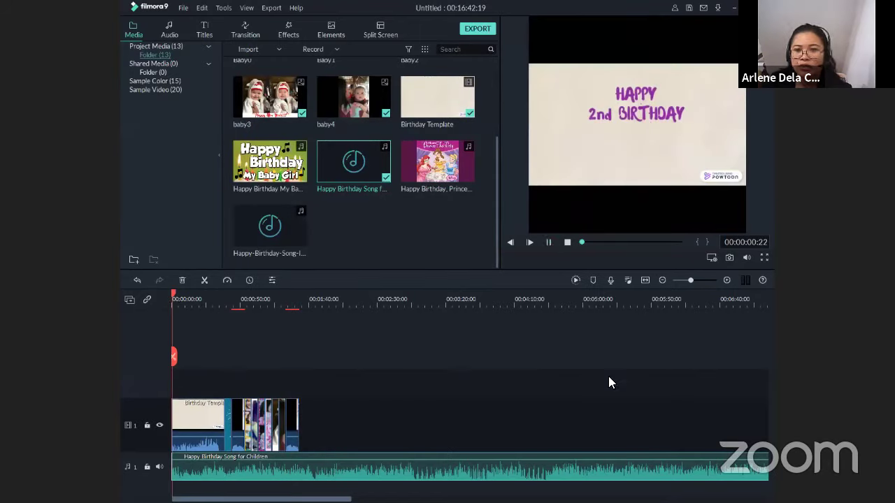
click(548, 242)
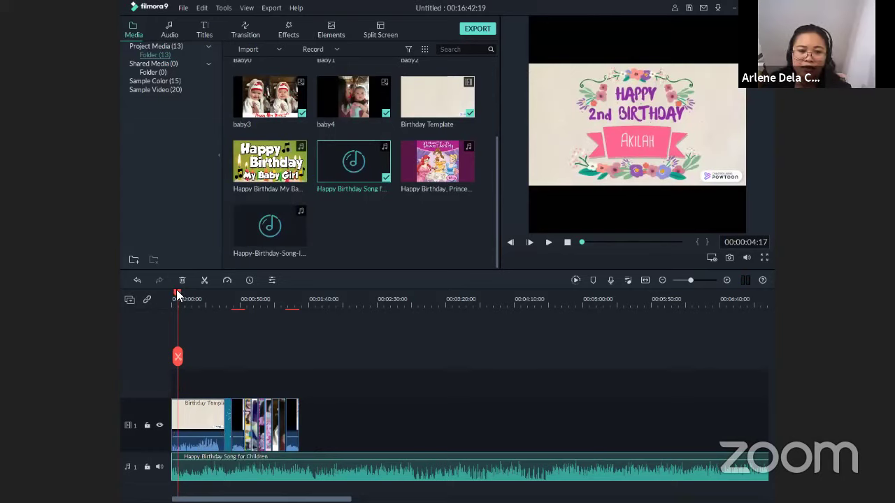
Step: Mute the video clips' own audio and delete Happy Birthday Song for Children from the audio track
drag(176, 293, 161, 290)
right_click(191, 443)
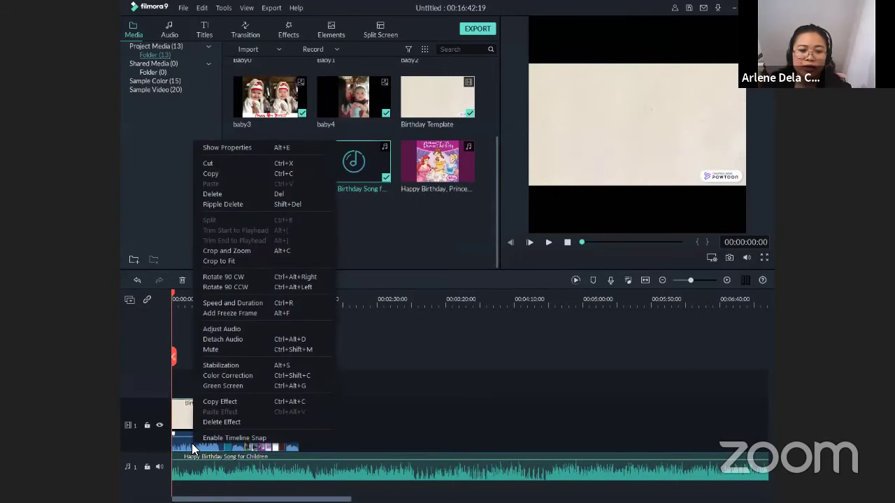
click(223, 349)
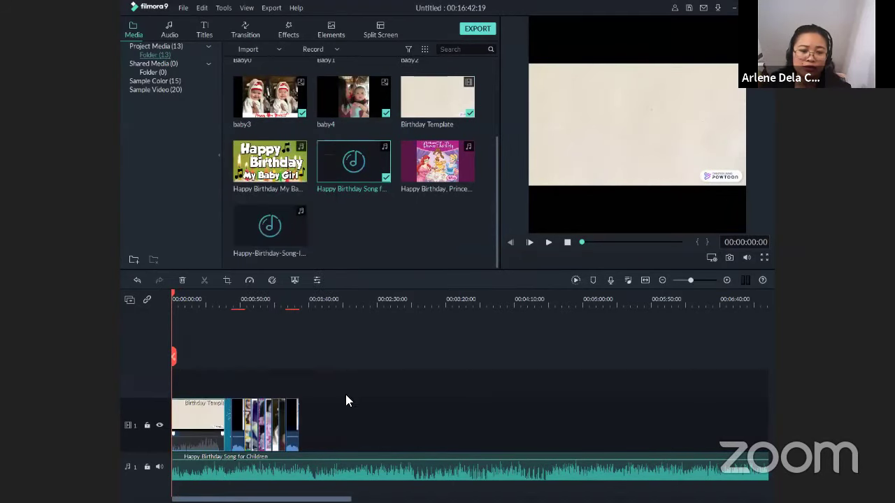
right_click(239, 440)
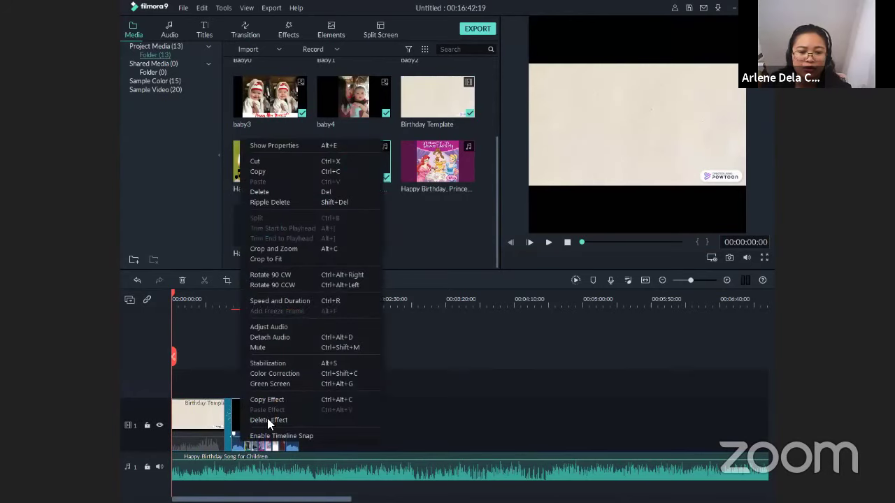
click(285, 348)
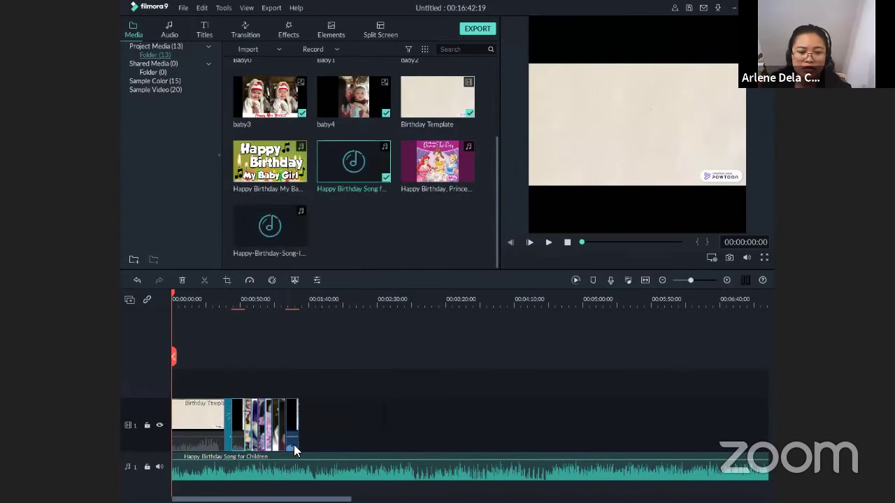
click(239, 428)
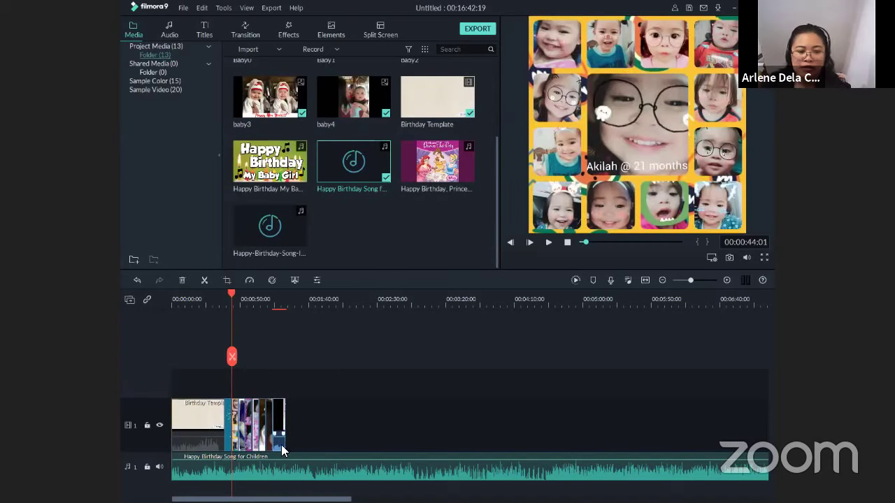
right_click(296, 435)
click(313, 350)
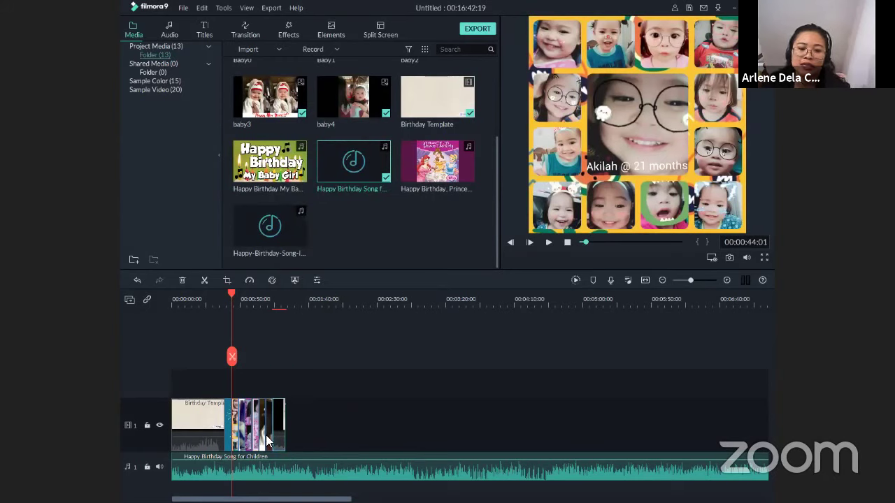
click(274, 482)
key(Delete)
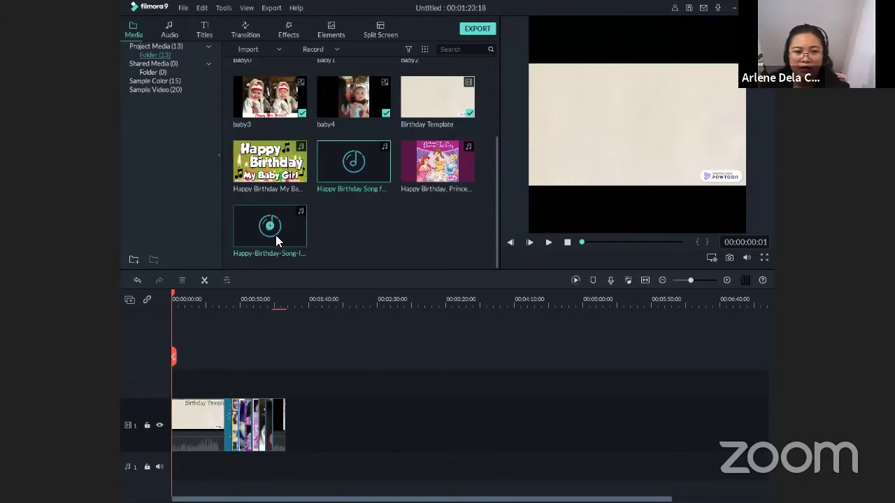
Step: Add Happy-Birthday-Song-In-English to audio track 1, preview it, and check the 33 s and 41 s marks
drag(291, 230, 185, 464)
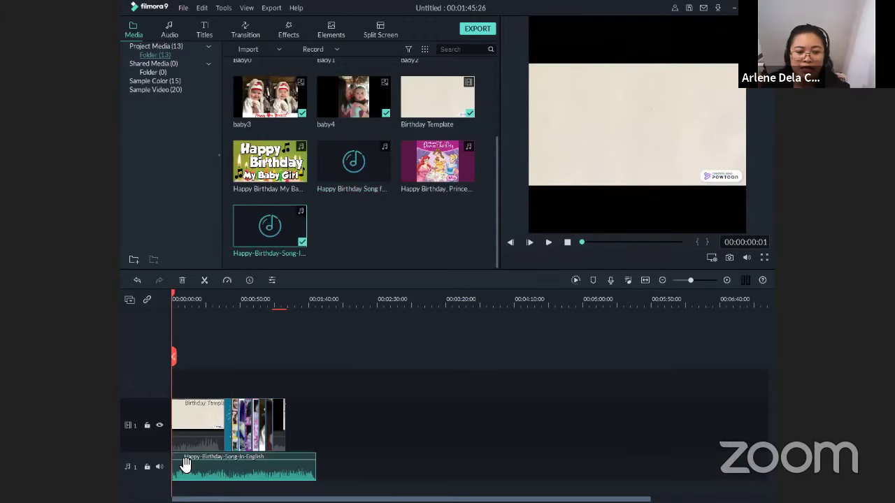
click(548, 242)
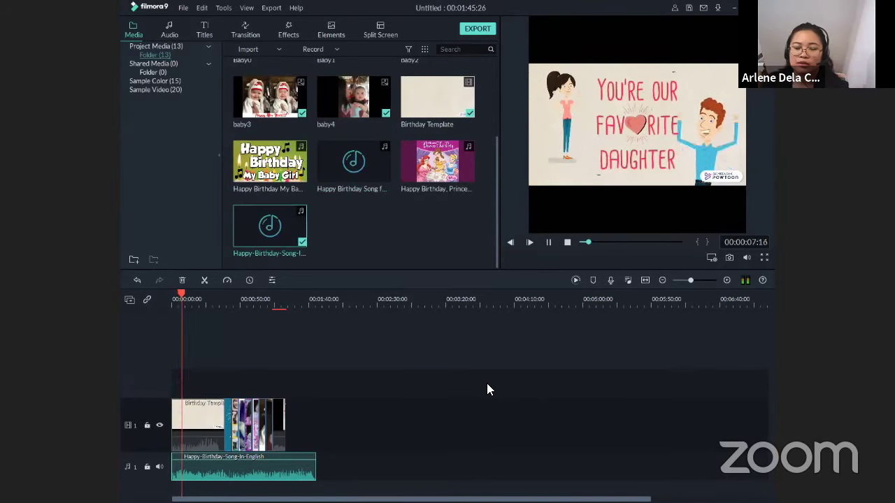
click(549, 242)
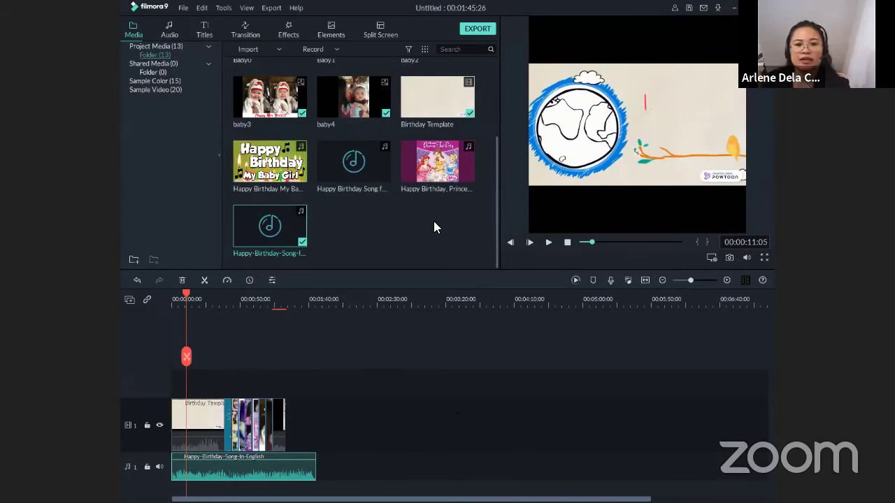
click(217, 300)
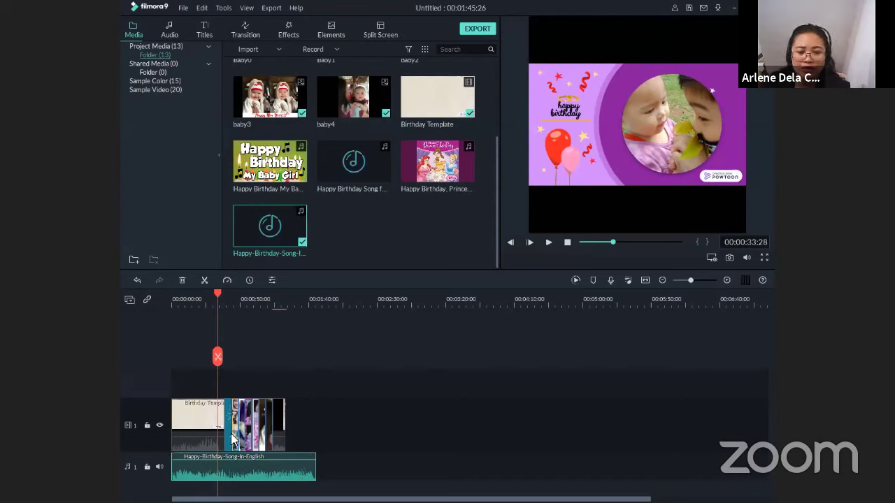
click(187, 421)
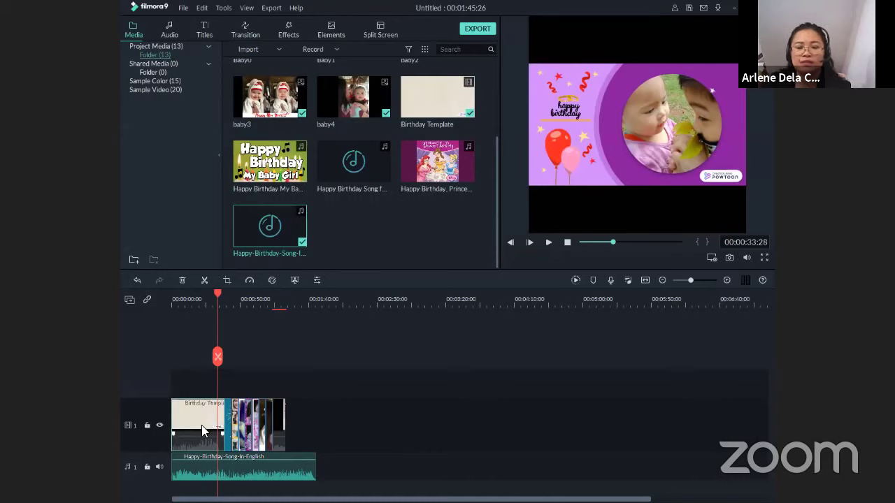
click(227, 299)
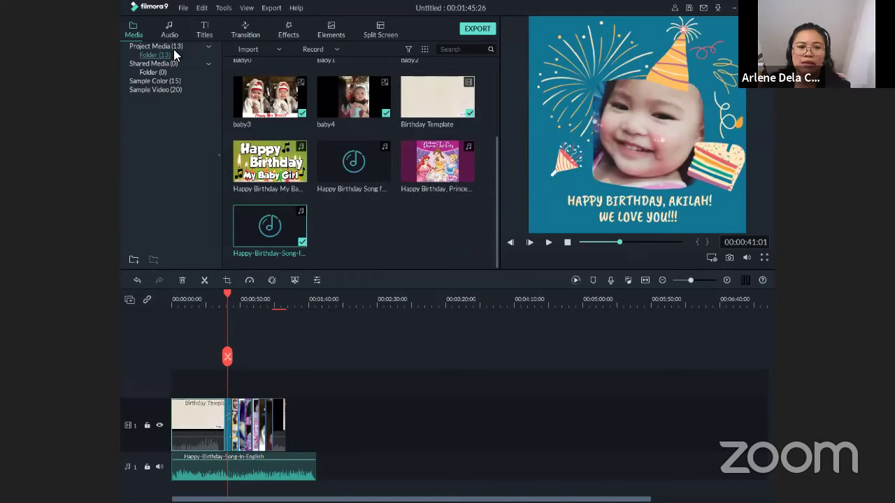
Step: Add the Aqua 1 effect over the video and preview it around 39 seconds
click(246, 44)
click(288, 29)
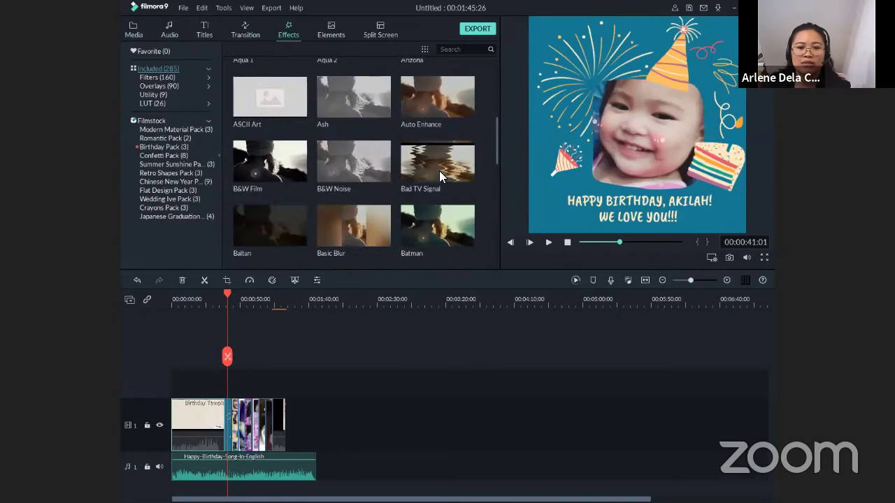
scroll(439, 170, down, 1)
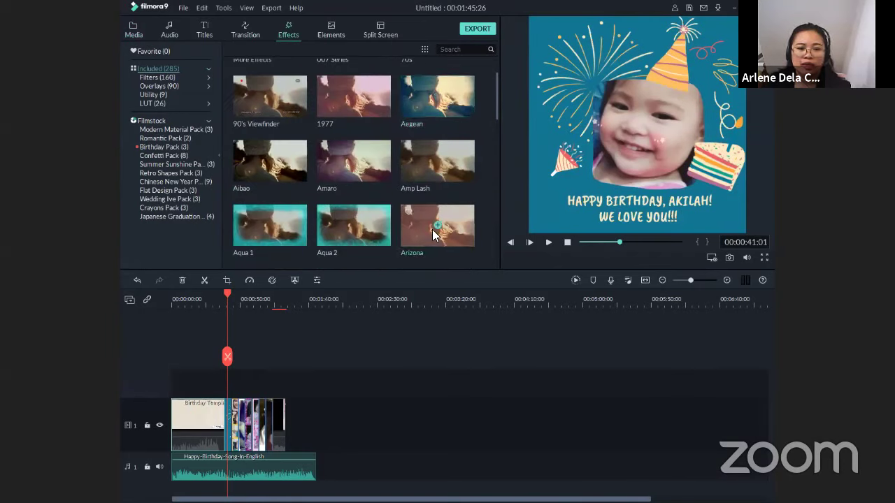
drag(283, 233, 224, 378)
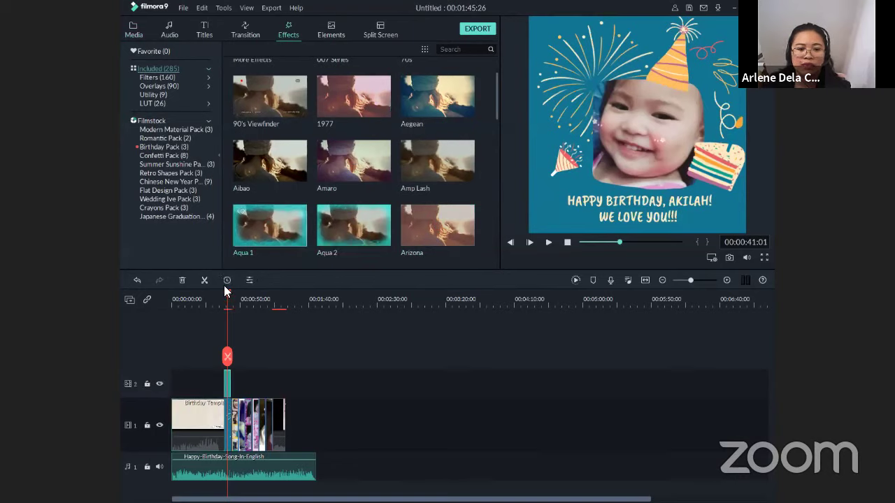
click(223, 292)
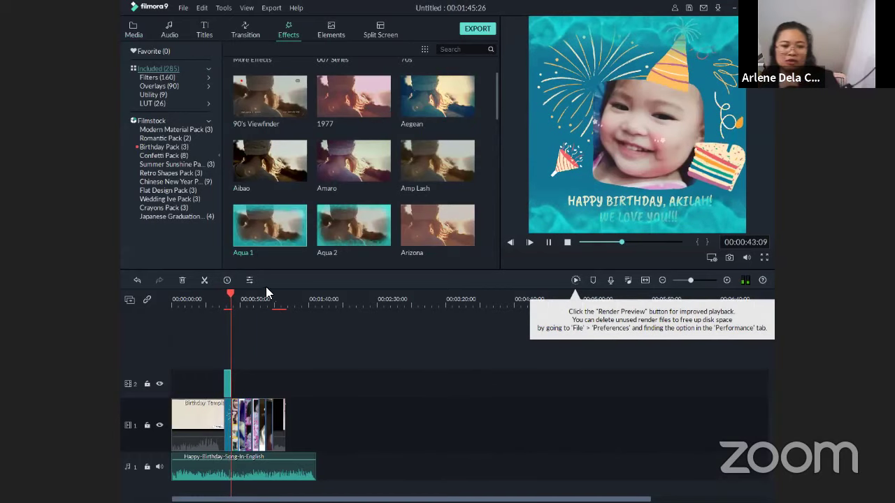
click(548, 242)
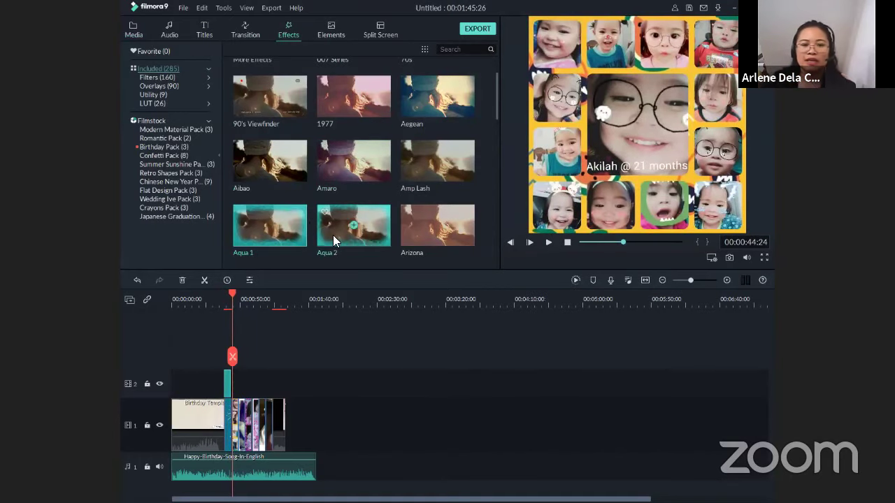
Step: Place the Bokeh 2 effect on track 2 and play the preview to check its sparkles
scroll(461, 155, down, 5)
scroll(461, 153, down, 3)
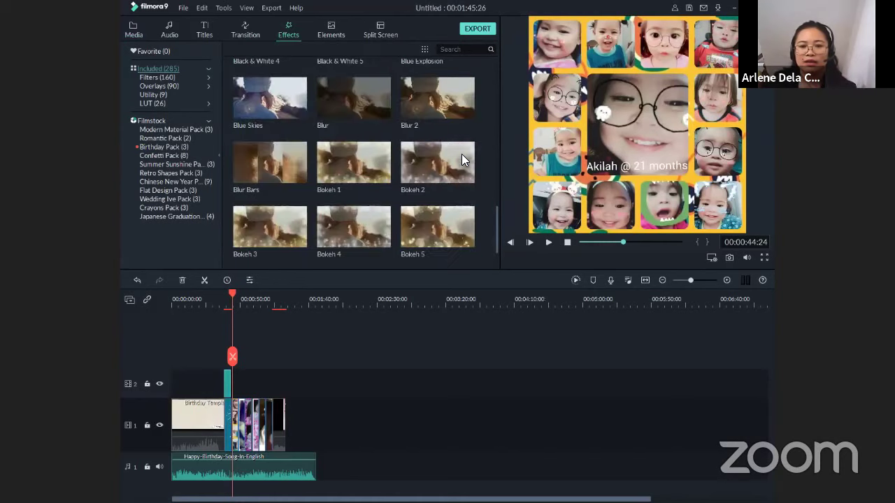
drag(428, 165, 275, 390)
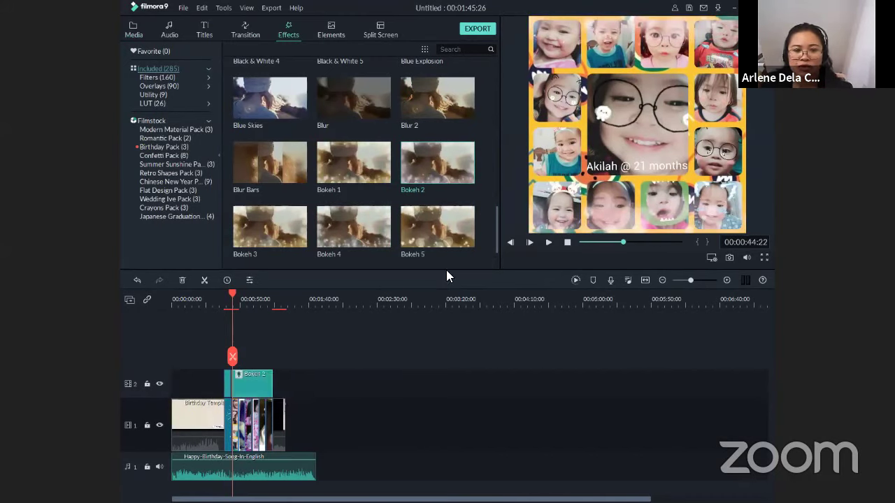
click(548, 242)
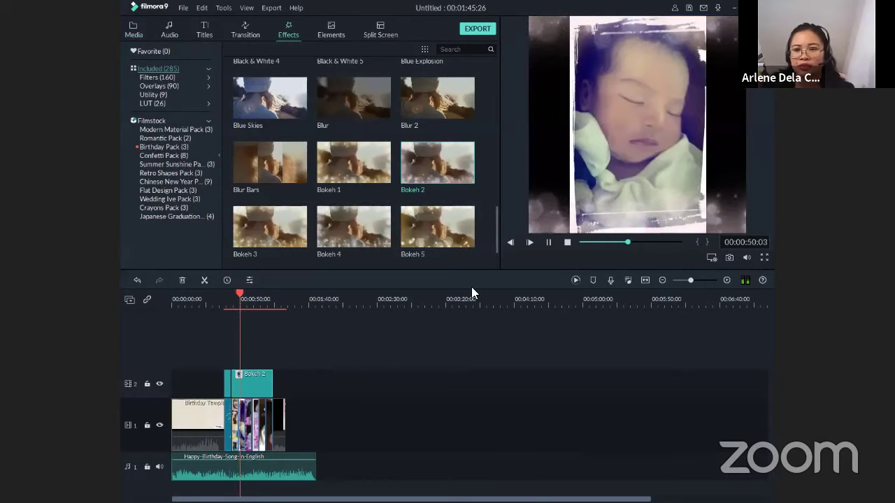
click(547, 242)
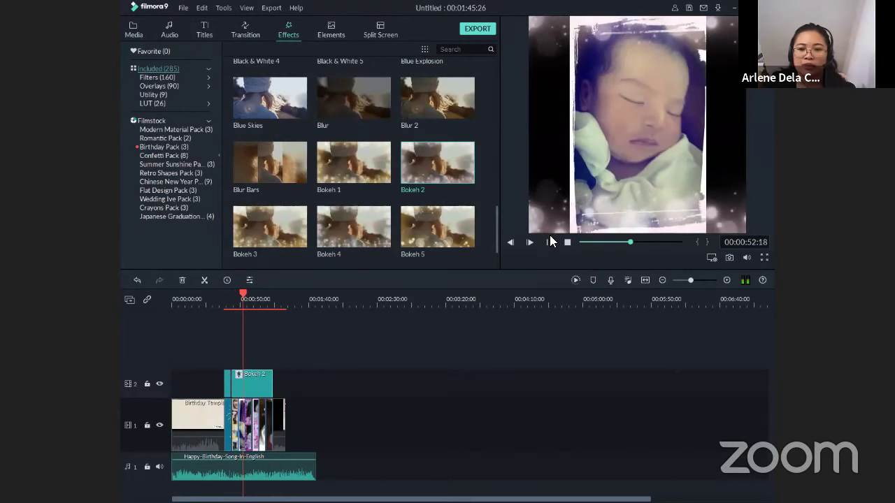
Step: Find the Flash transition in the Transition library and preview it
click(241, 34)
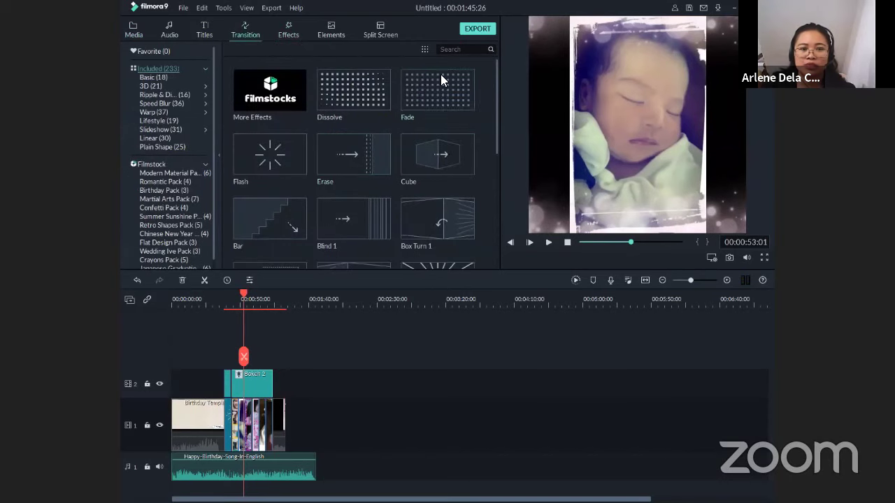
click(225, 305)
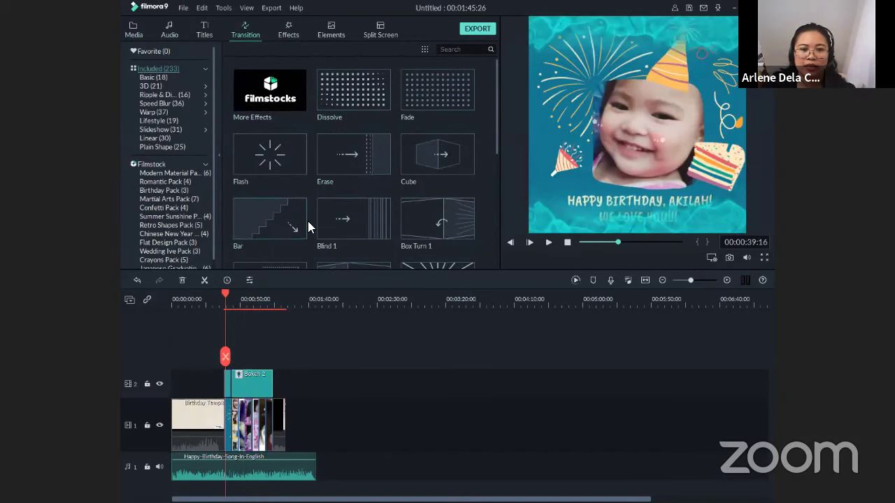
mouse_move(266, 223)
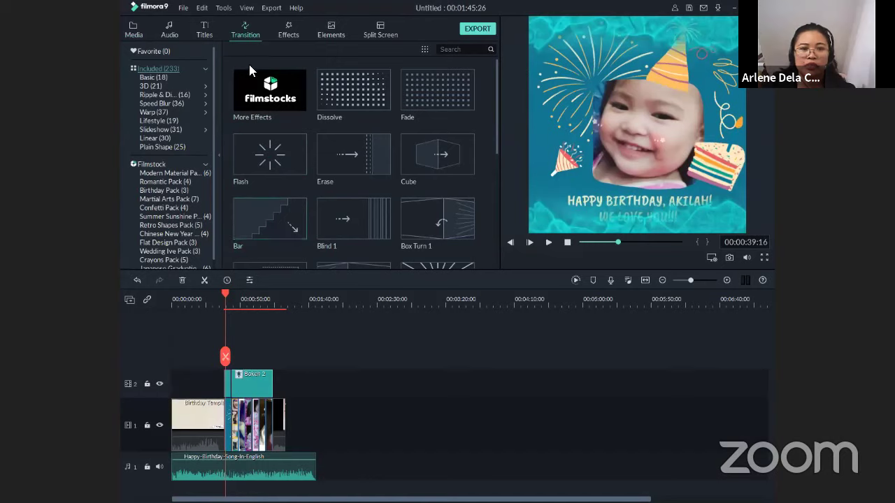
right_click(228, 422)
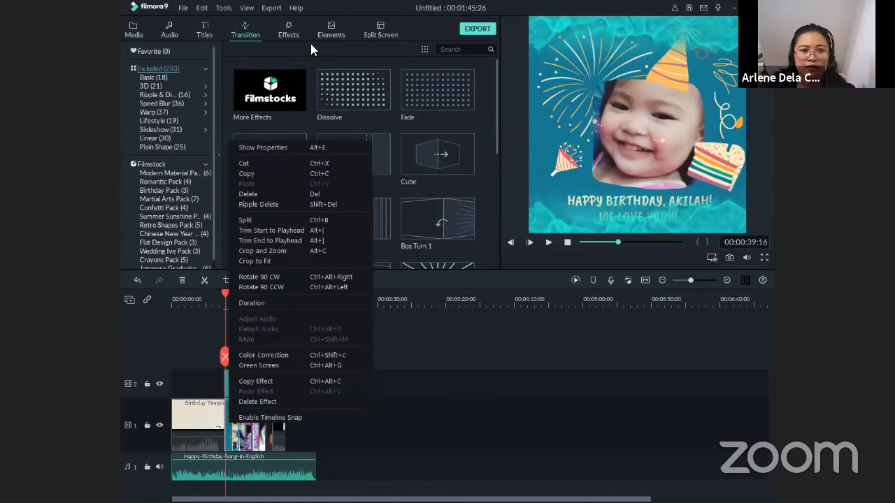
click(310, 43)
scroll(419, 167, down, 5)
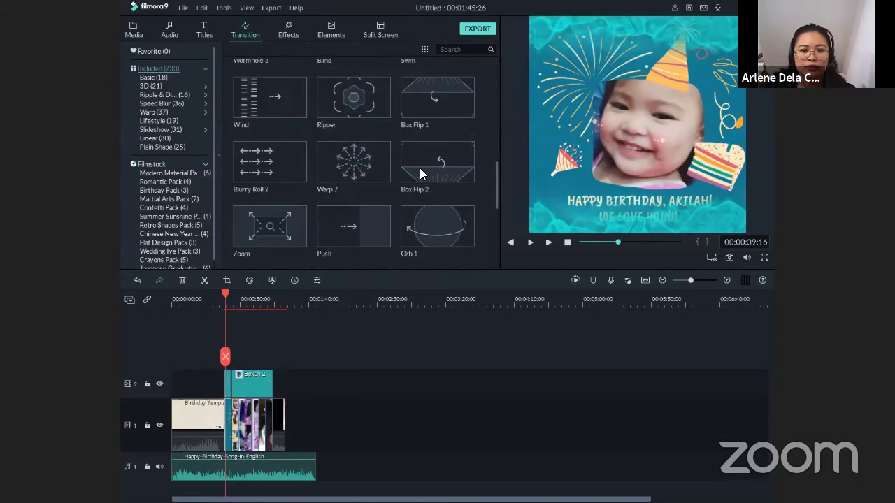
scroll(419, 168, down, 3)
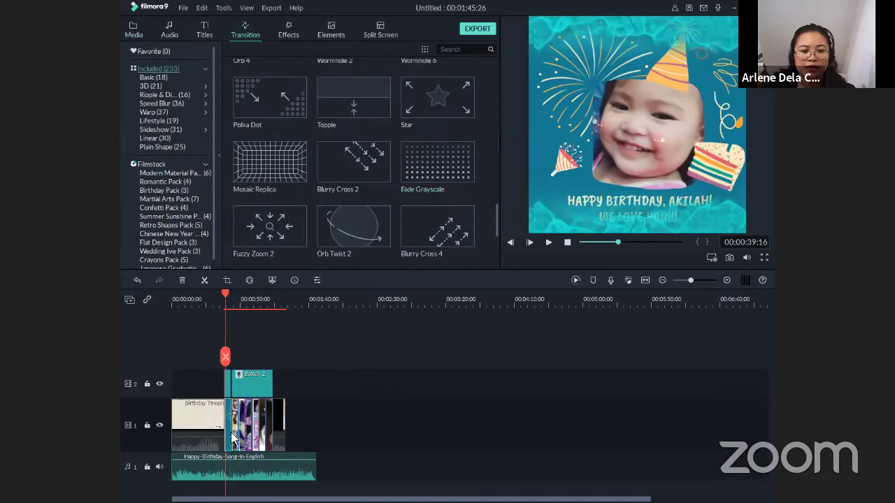
scroll(376, 184, up, 8)
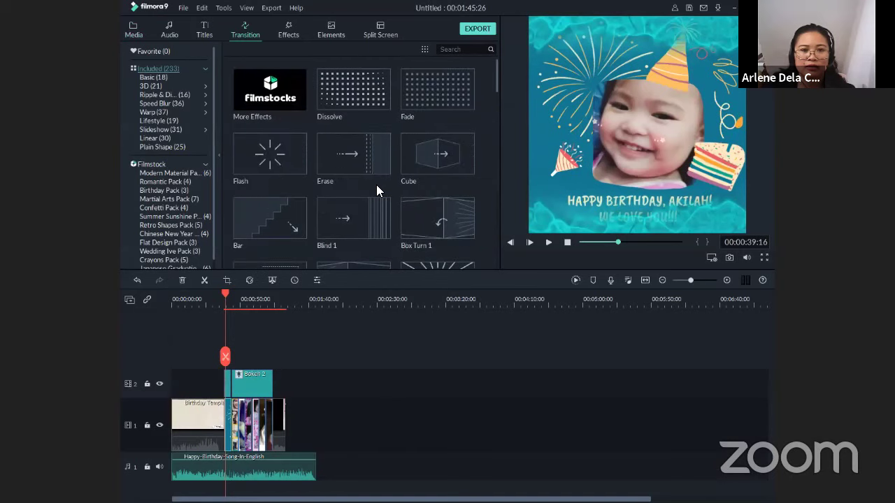
click(274, 164)
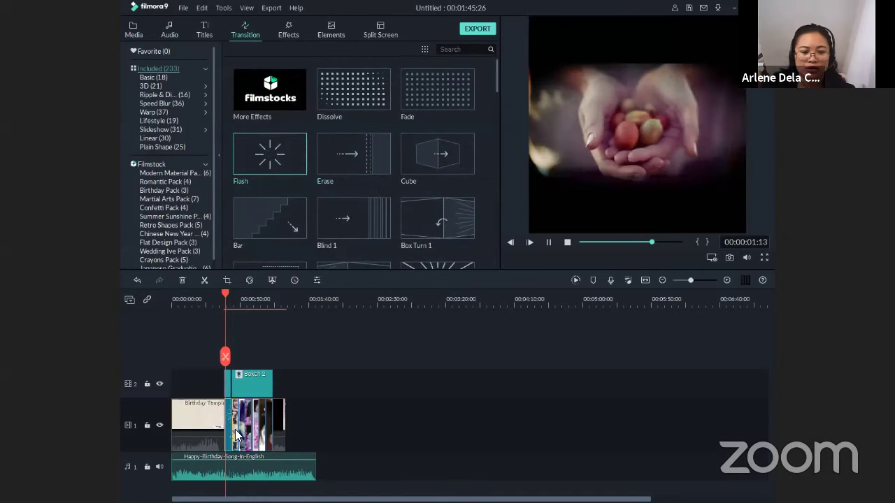
click(224, 299)
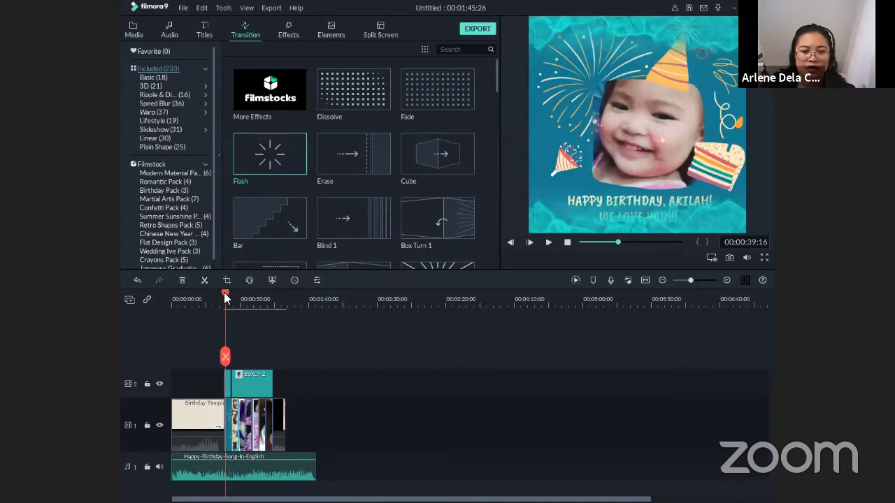
Step: Zoom the timeline, drop Flash between the first two clips, and play back from just before it
click(548, 242)
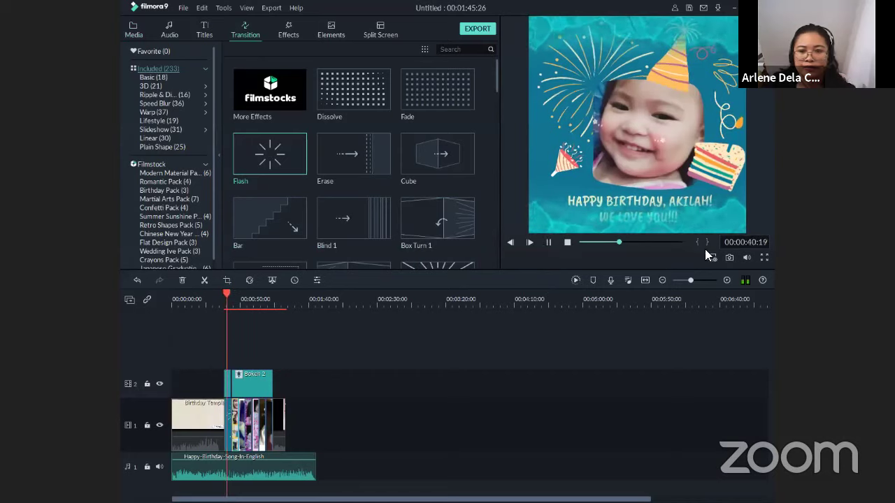
click(696, 279)
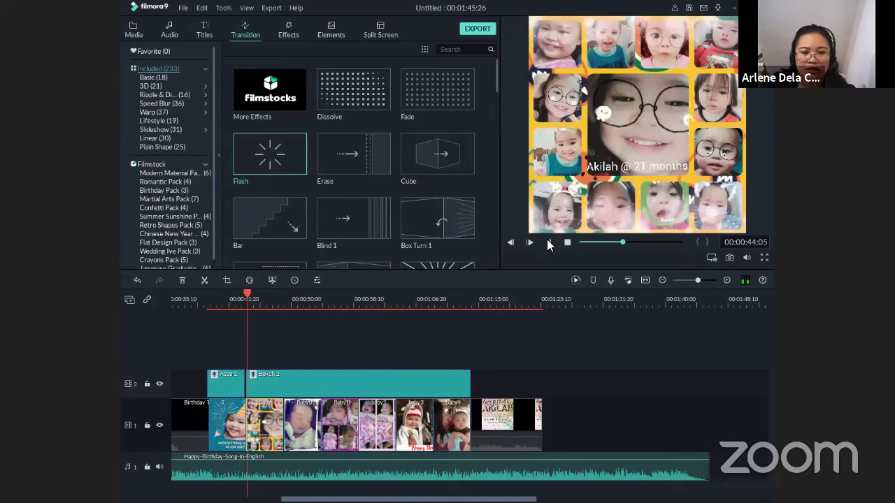
click(548, 242)
drag(253, 149, 210, 422)
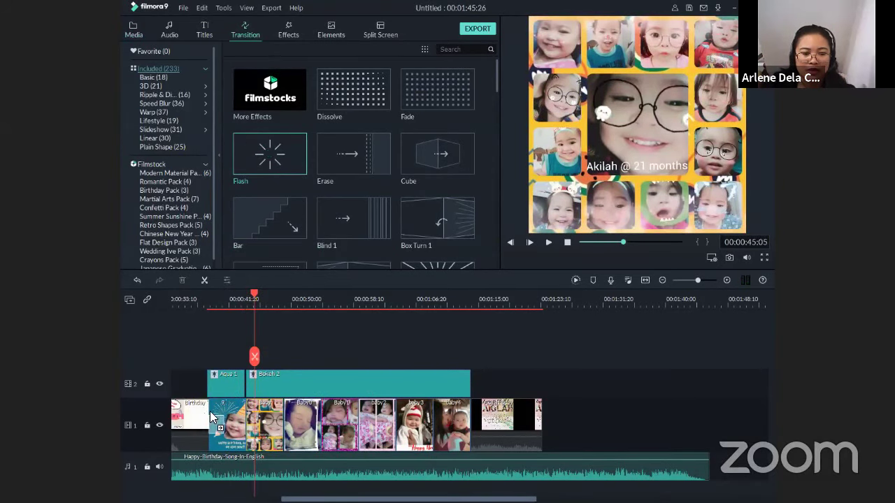
click(205, 304)
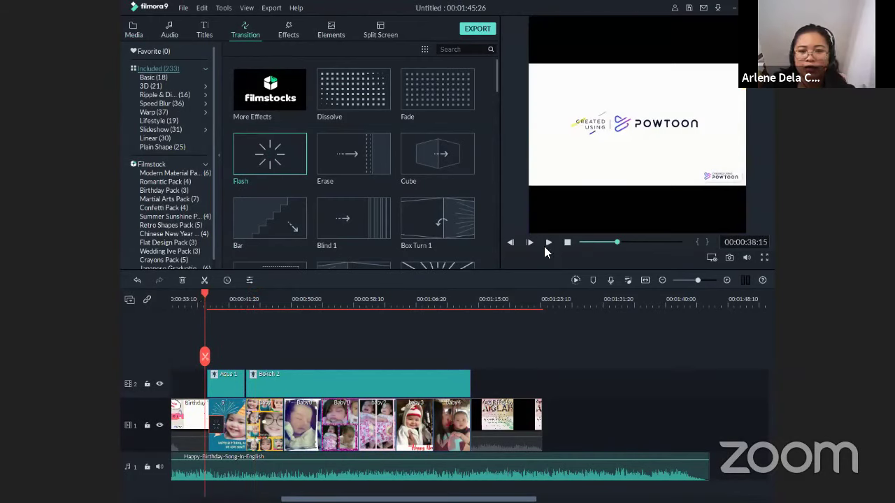
click(546, 244)
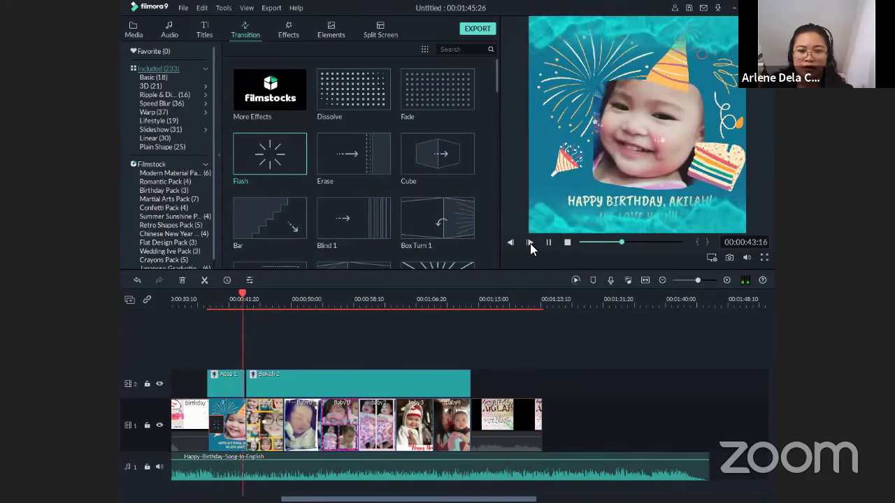
Step: Drop the Cube transition at the birthday card junction and play it back to check the turn
mouse_move(444, 153)
mouse_down()
mouse_move(296, 393)
mouse_move(251, 419)
mouse_up()
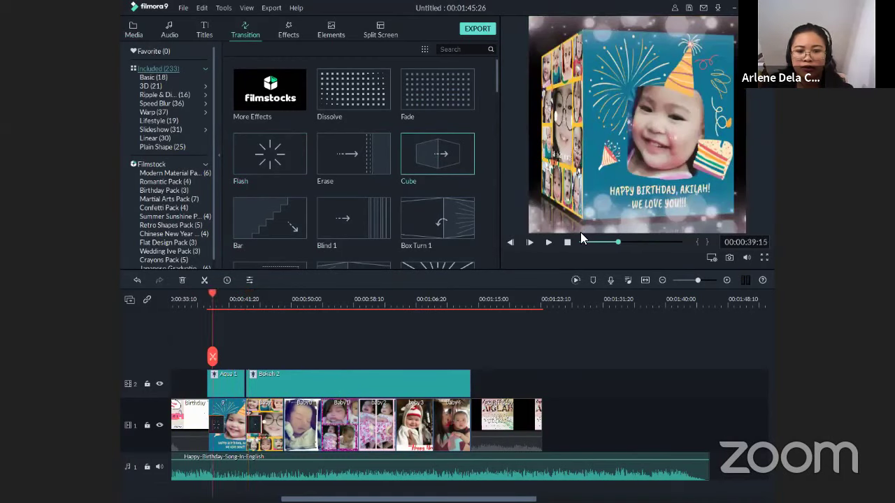
click(549, 243)
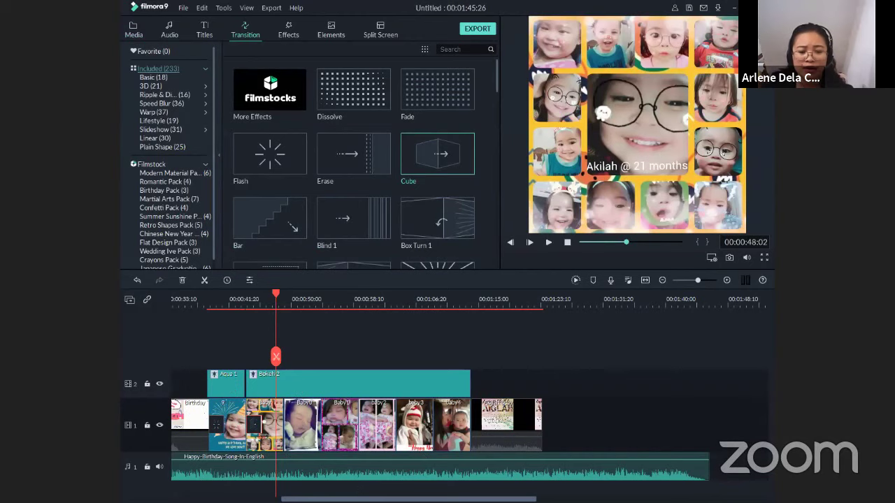
scroll(375, 369, left, 5)
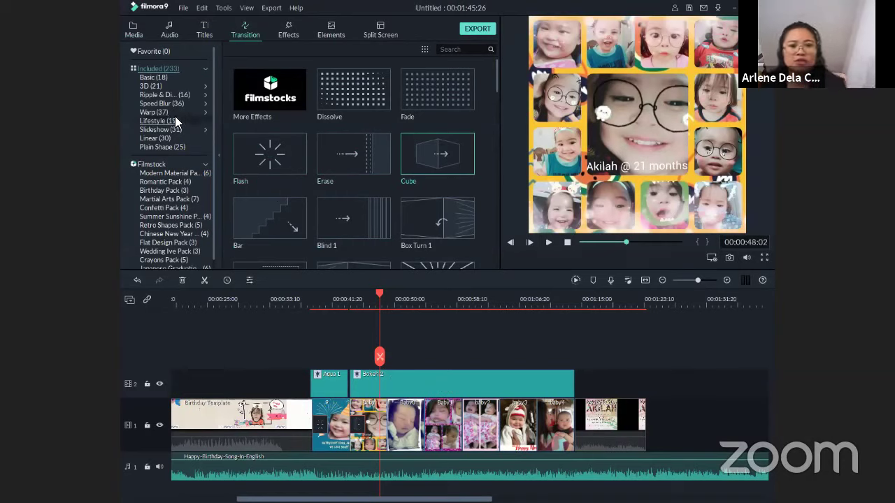
Step: Browse the Birthday, Martial Arts, Confetti, Summer Sunshine and Chinese New Year packs, then play the finished video
click(172, 192)
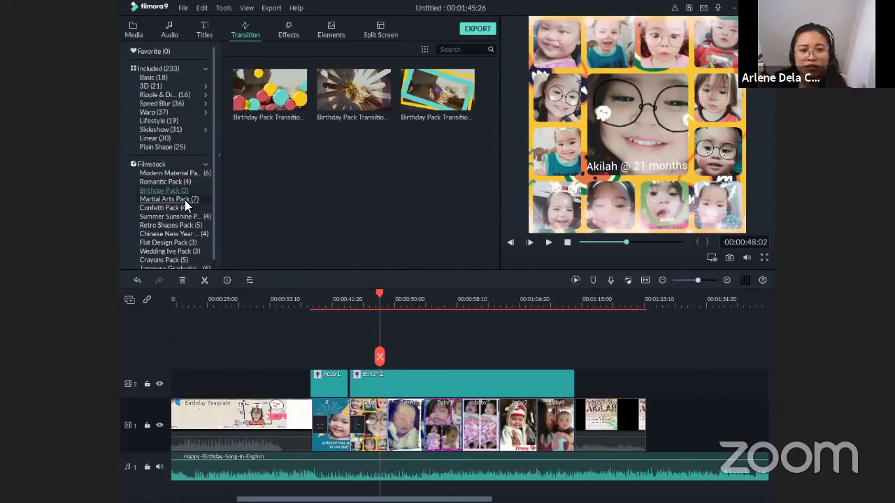
click(184, 200)
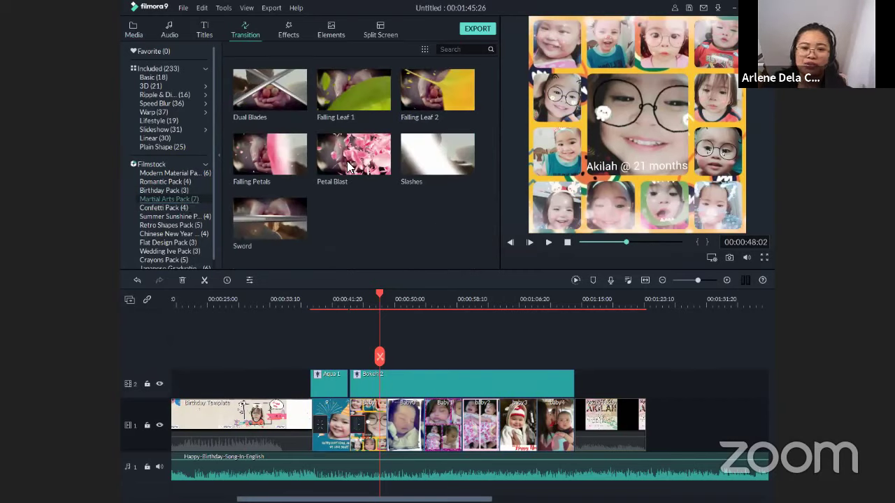
click(175, 208)
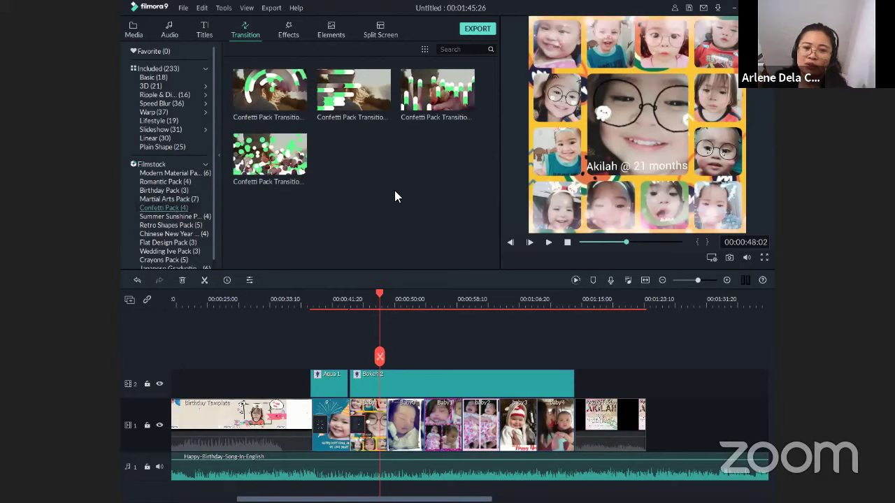
click(180, 216)
click(180, 233)
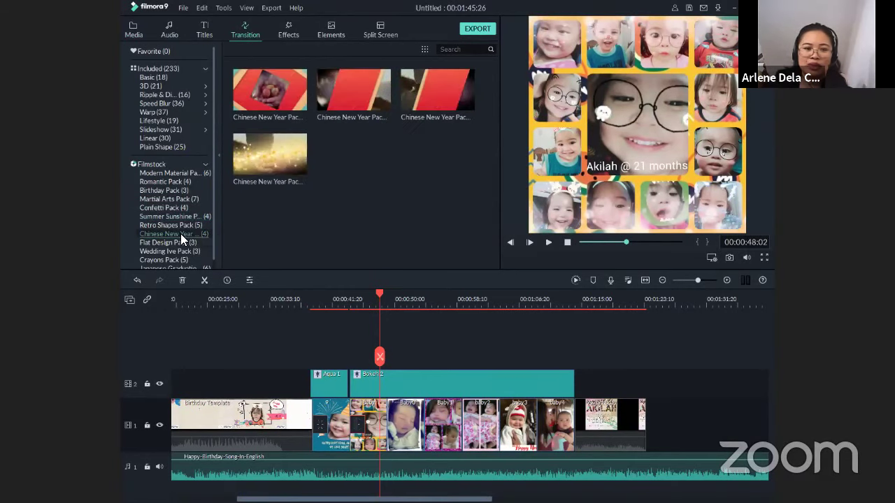
mouse_move(266, 187)
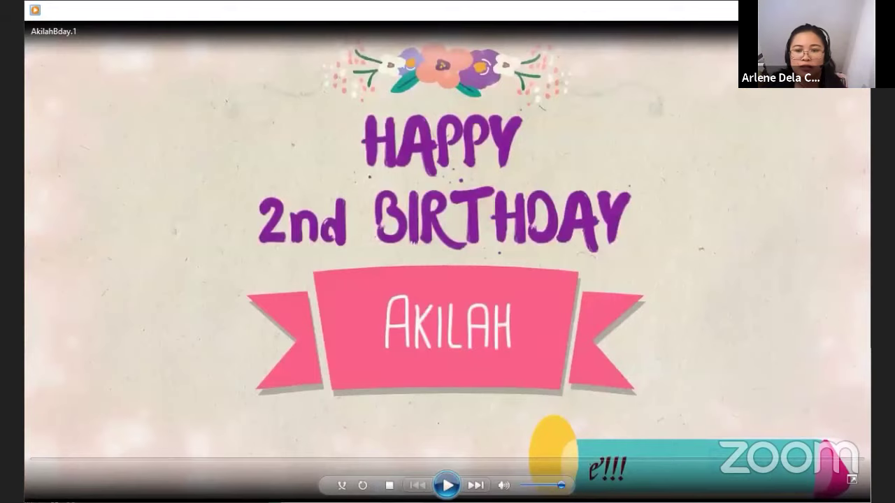
click(445, 479)
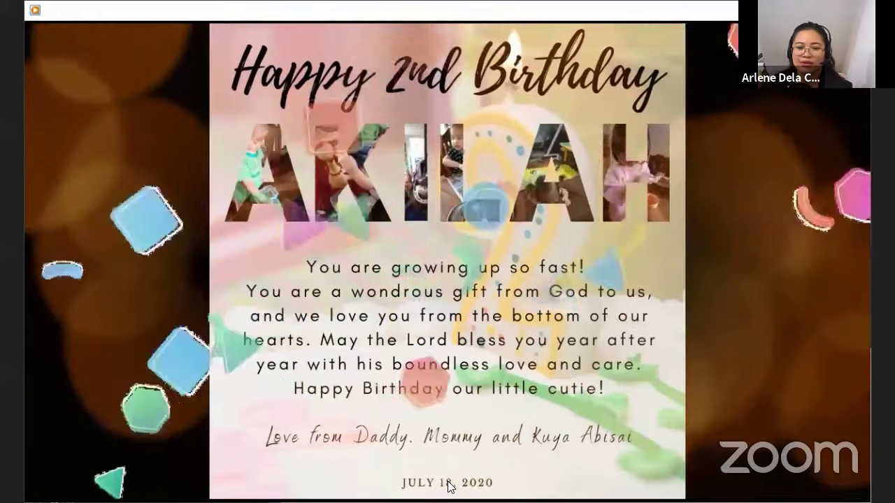
Step: Let the birthday video play through to its end screen in Windows Media Player
mouse_move(696, 174)
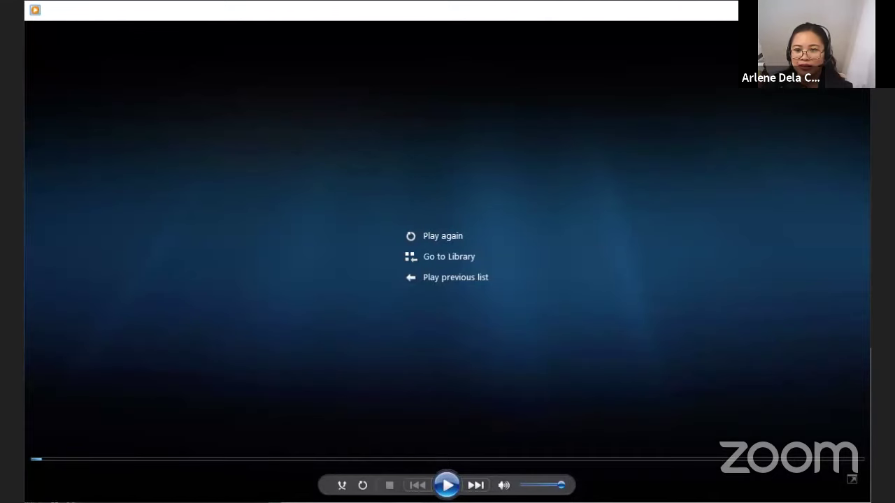
Step: Return to the slideshow, advance to the Summary slide, then switch to Slido's Live polls page
key(alt+Tab)
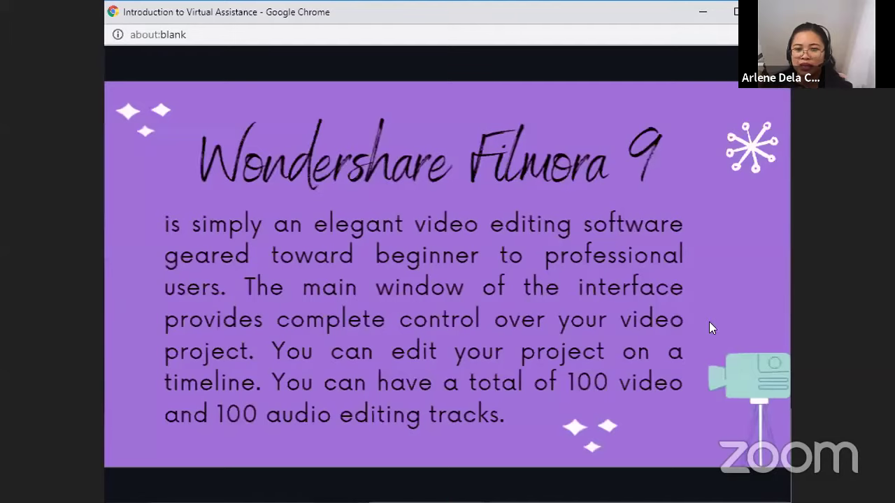
key(Right)
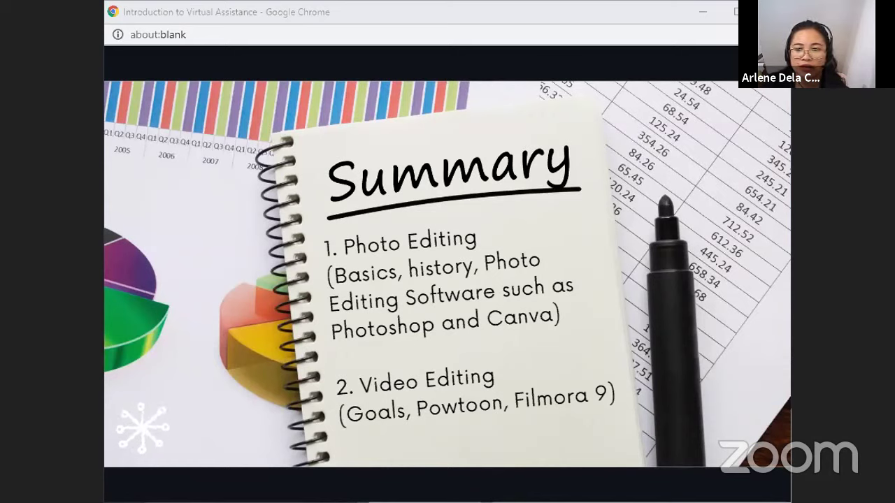
key(alt+Tab)
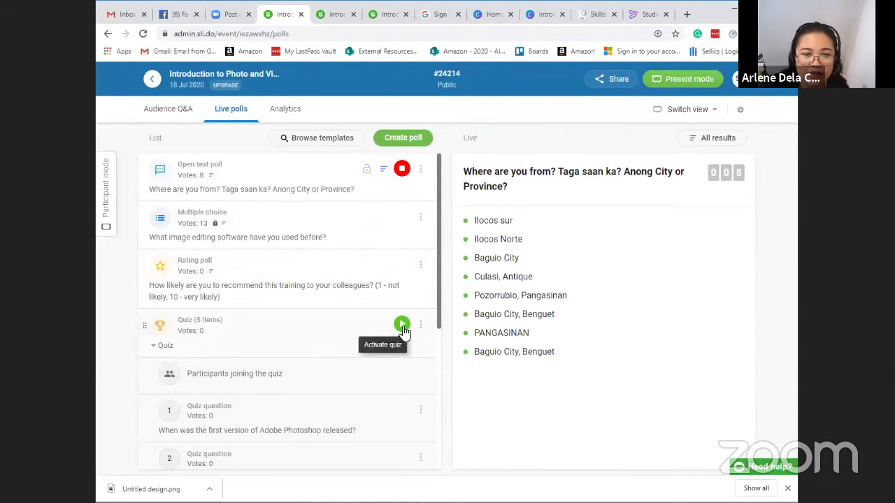
Step: Activate the Quiz row and open the event wall in Present mode
click(402, 325)
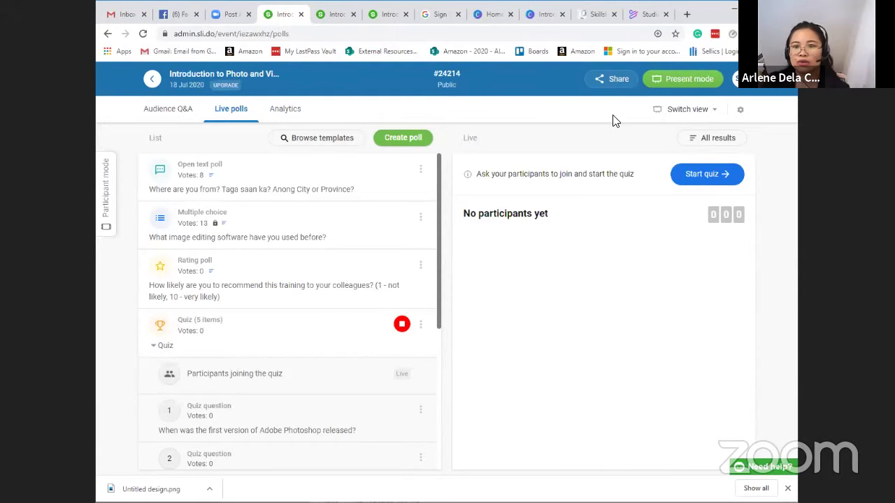
click(675, 79)
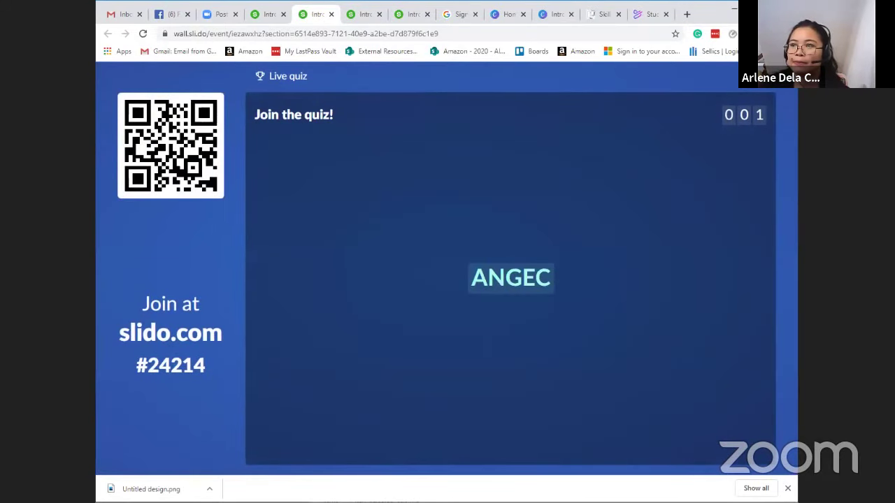
Step: Start the quiz on question 1, show the leaderboard, then return to results with 1987 marked correct
mouse_move(465, 260)
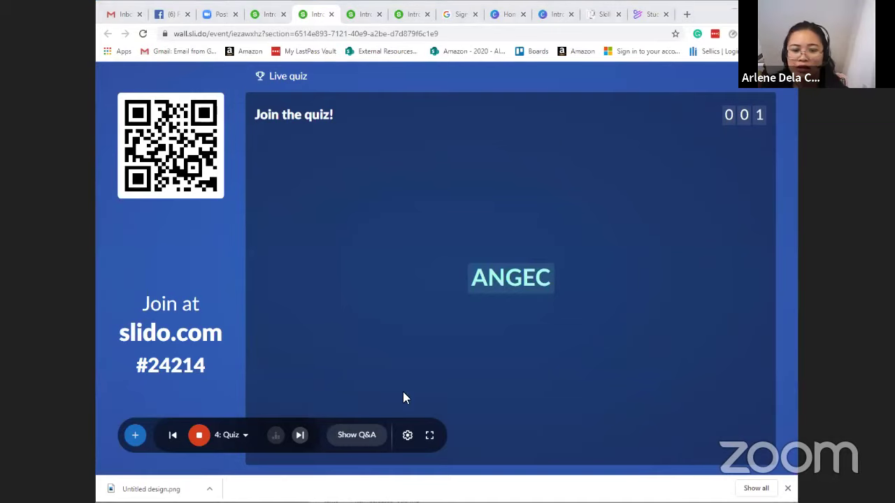
click(299, 436)
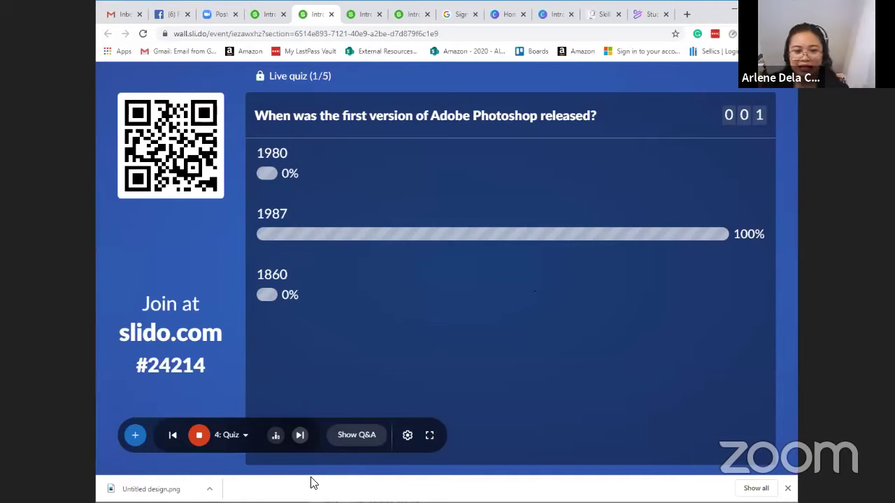
click(276, 435)
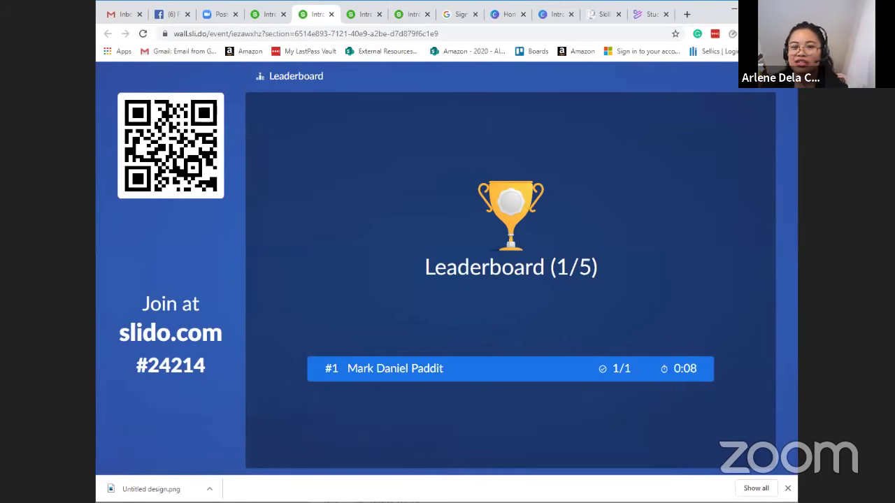
mouse_move(345, 225)
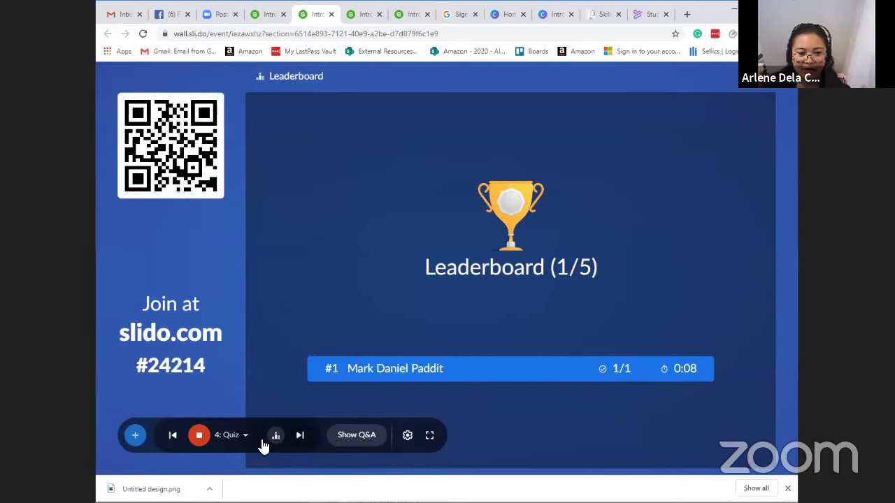
click(300, 438)
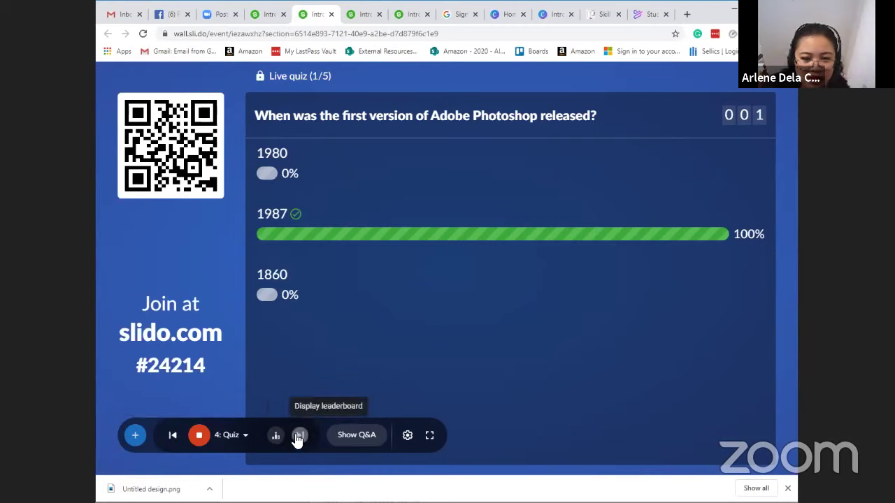
Step: Show the image editing software poll results, then switch the wall back to Quiz and start question 1
click(245, 434)
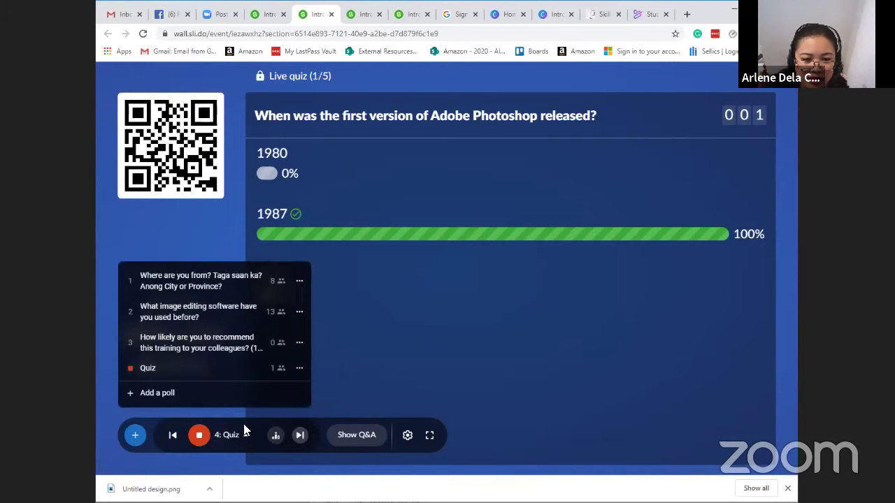
click(191, 318)
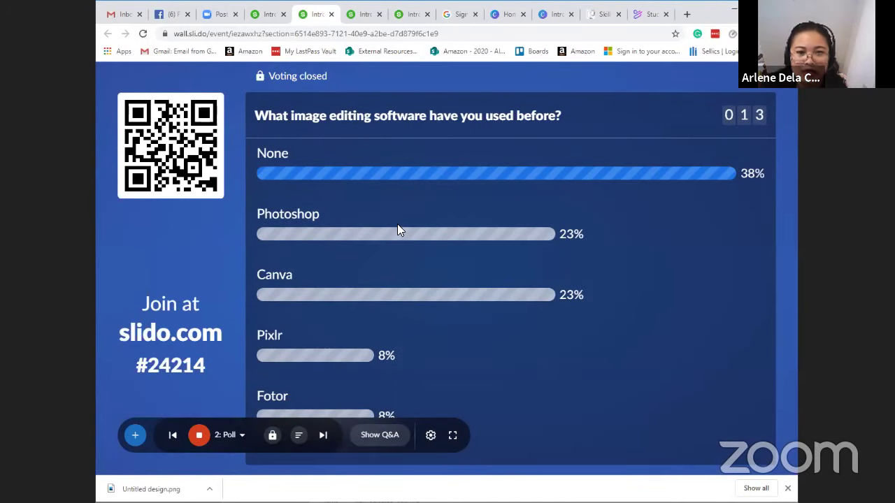
click(240, 435)
click(169, 374)
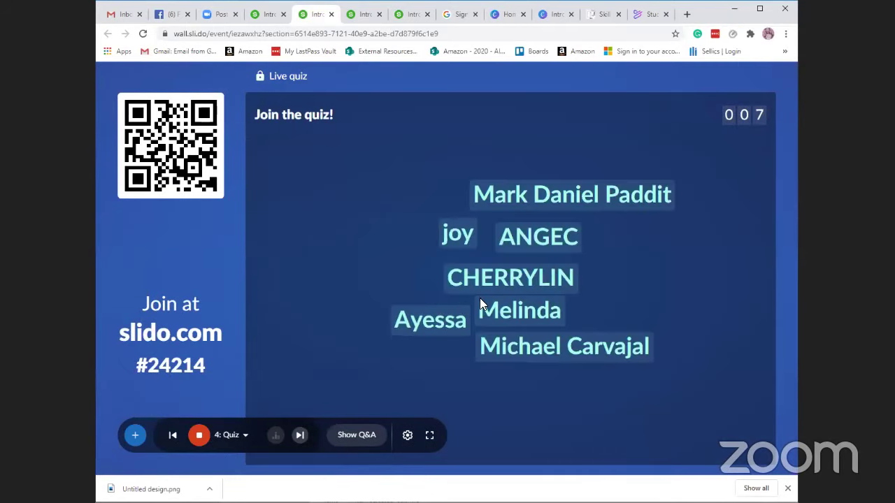
click(300, 434)
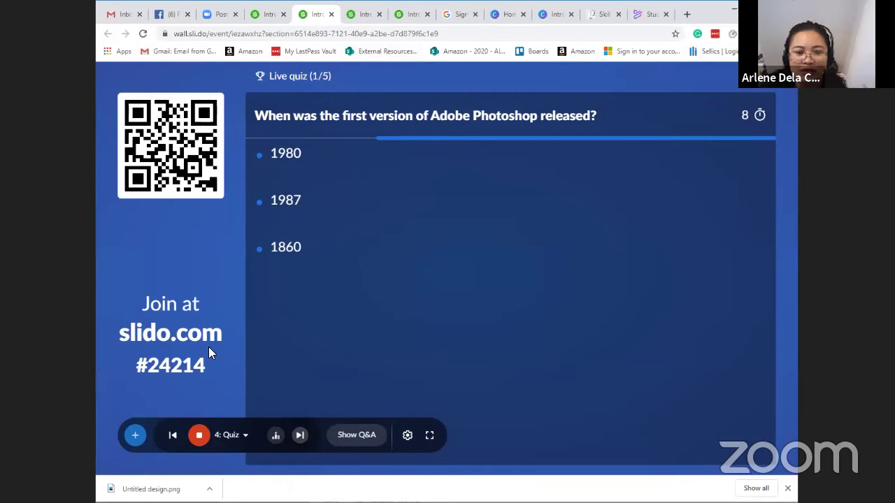
Step: Open the 4: Quiz poll list to deselect the active poll from the wall
click(243, 433)
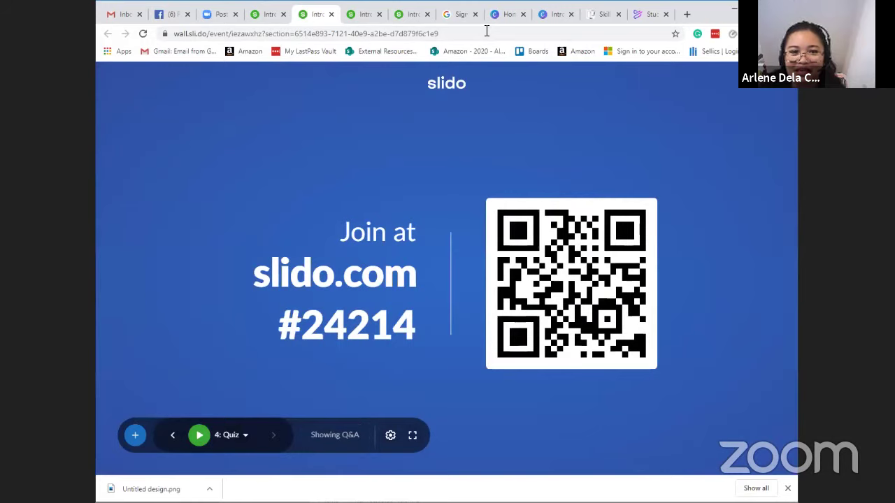
Step: On the Slido admin page, check quiz question 1's options and reactivate the quiz
click(267, 17)
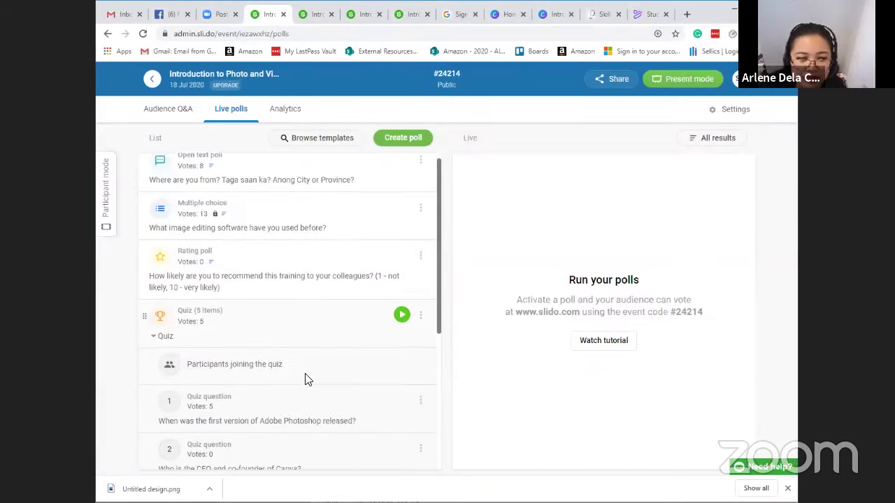
scroll(306, 379, down, 3)
click(420, 299)
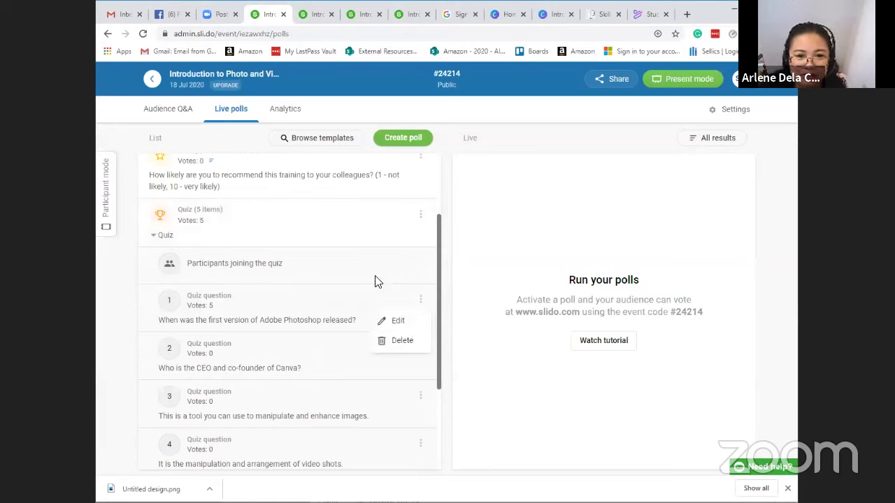
click(248, 313)
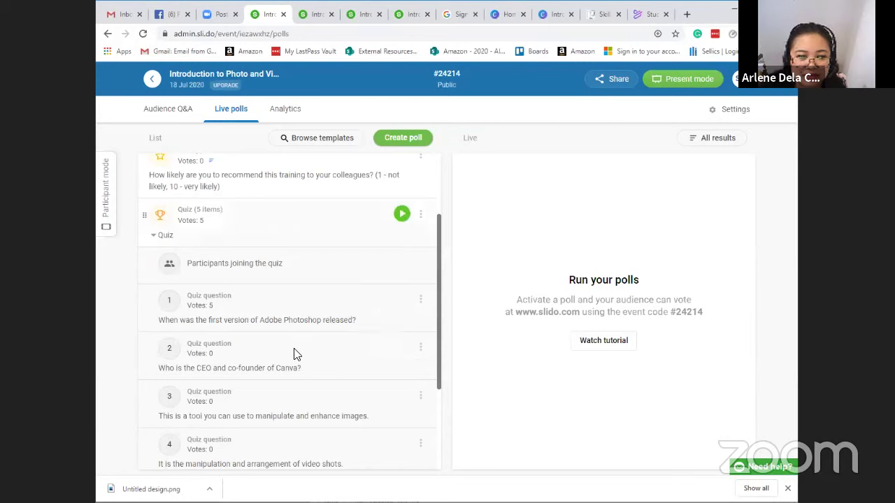
scroll(354, 290, down, 1)
click(420, 249)
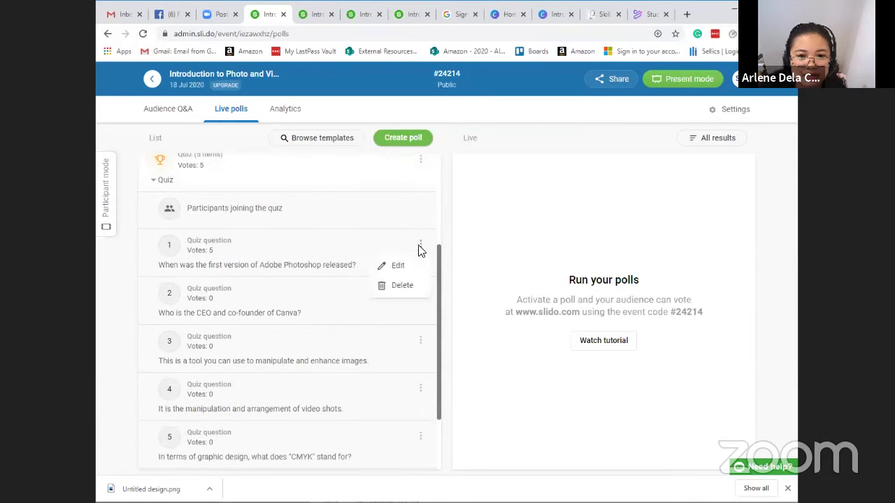
click(438, 277)
drag(437, 277, 441, 249)
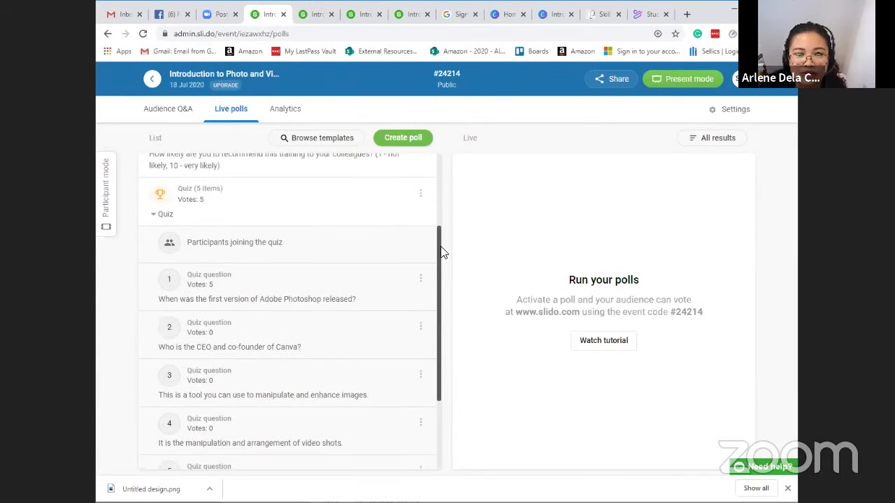
click(403, 206)
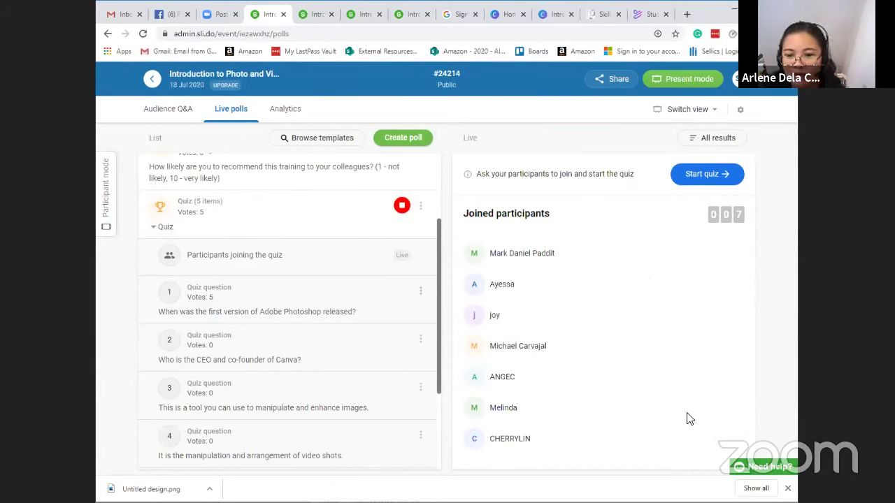
Step: Start the quiz on its first question and open the event wall in Present mode
click(421, 341)
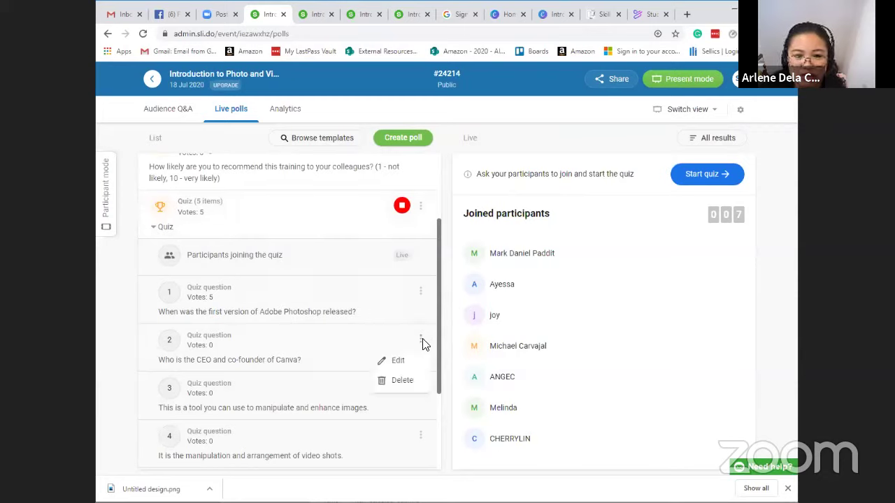
click(226, 359)
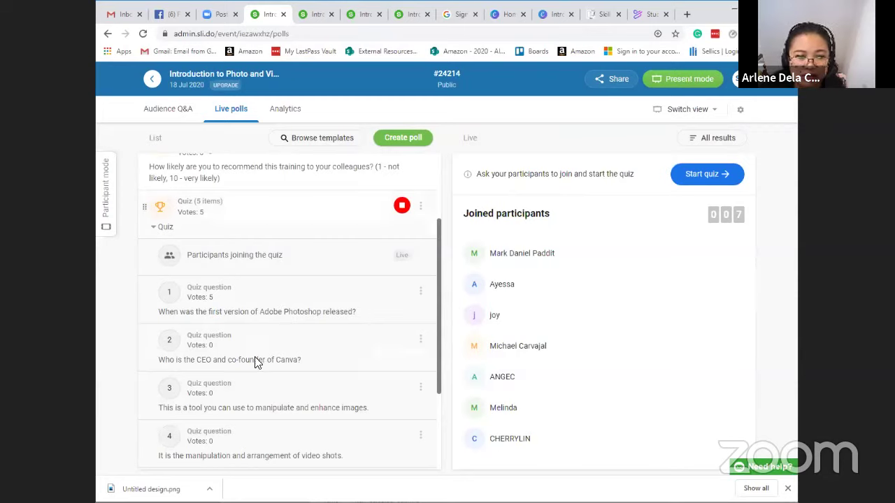
click(710, 176)
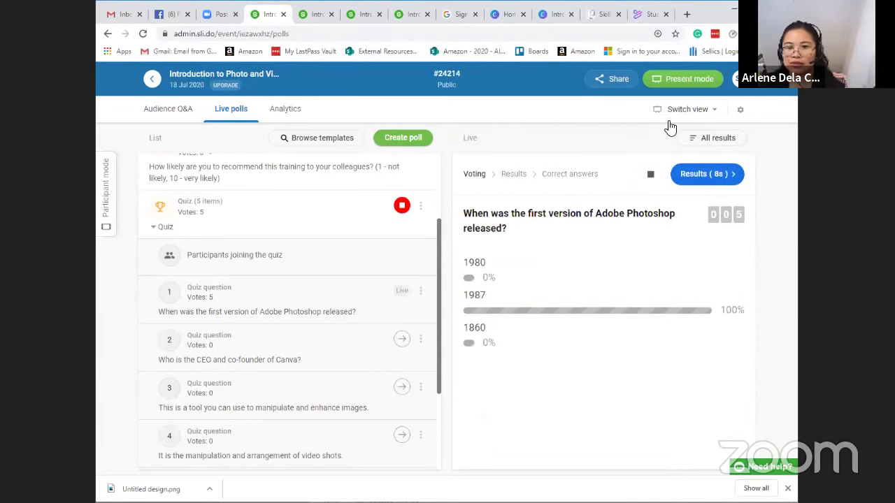
click(681, 79)
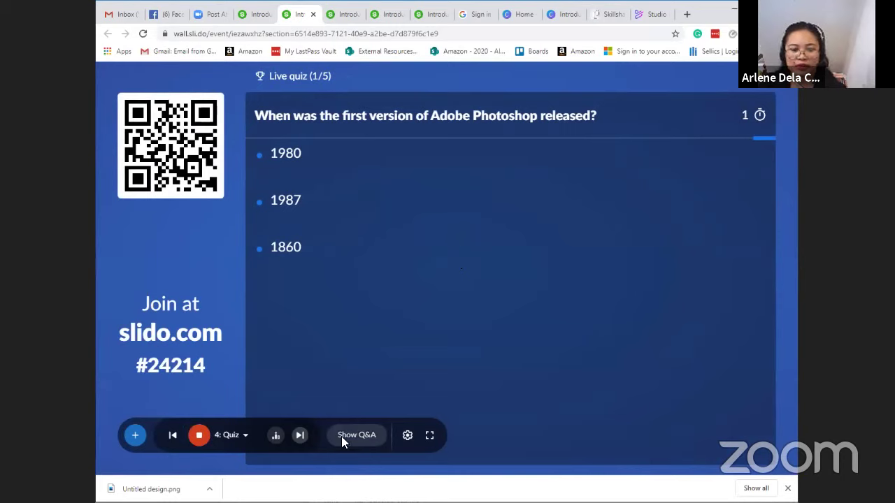
Step: Lock voting on the Photoshop question, reveal 1987 as correct, and show the question 1 leaderboard
click(300, 435)
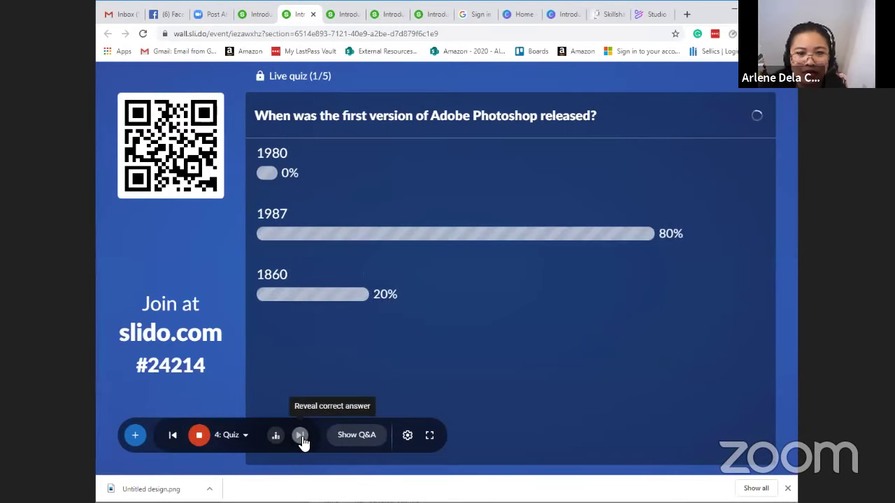
click(300, 436)
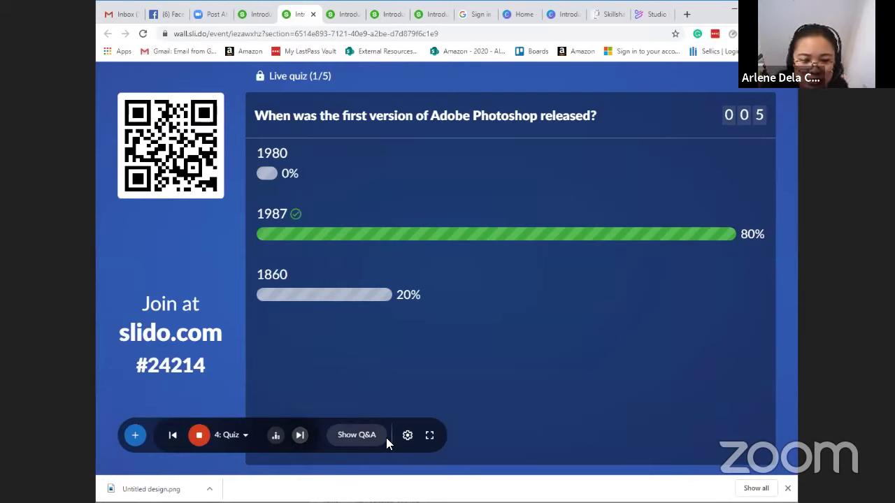
click(172, 437)
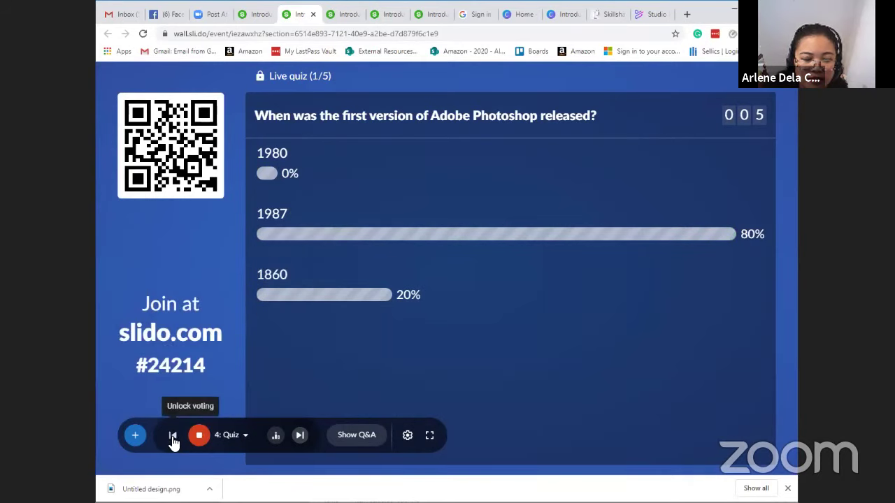
click(300, 436)
click(300, 435)
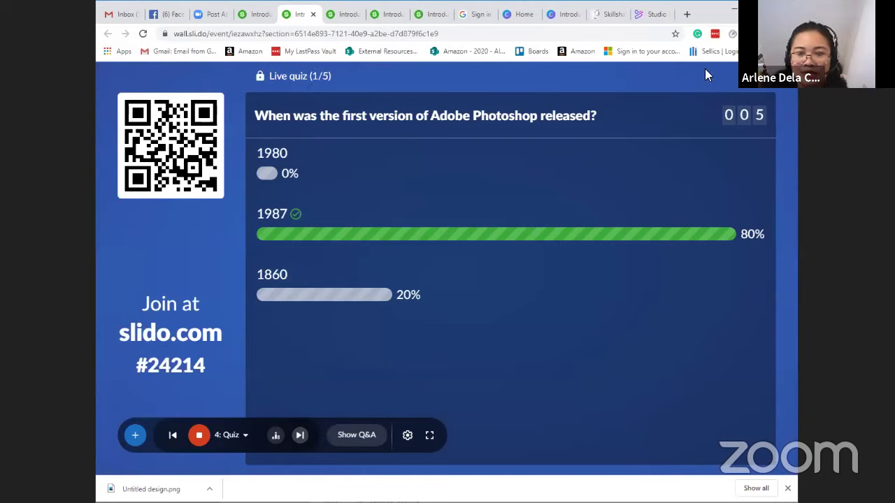
Step: Check the wall leaderboard, then go back to the Slido admin Live polls page
click(258, 23)
click(297, 19)
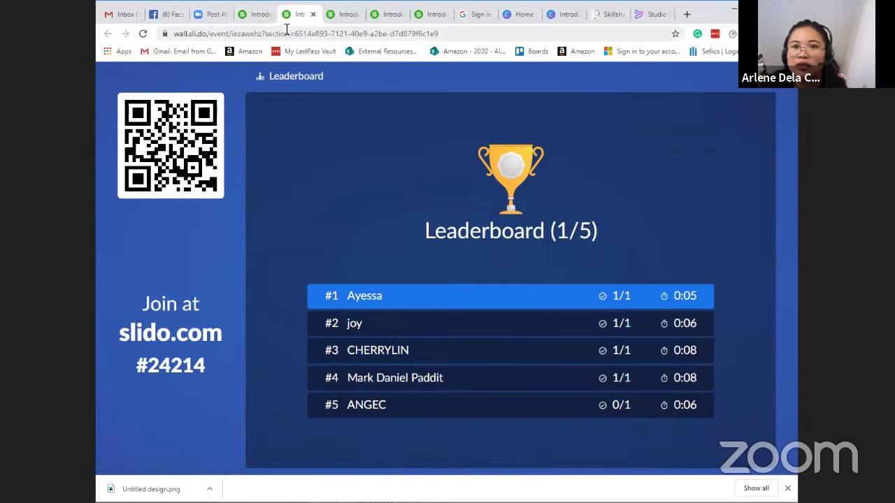
click(255, 15)
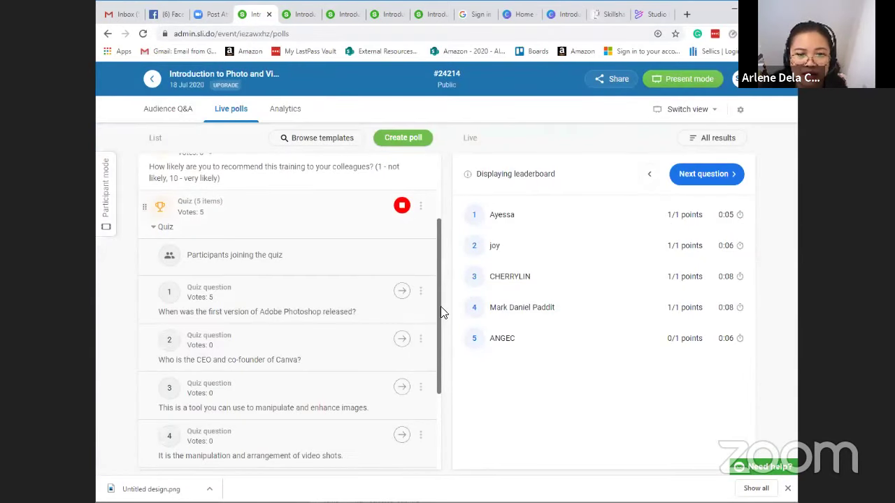
Step: Run quiz question 2 on Canva's CEO live, lock its voting, and launch the event wall in Present mode
drag(441, 283, 440, 336)
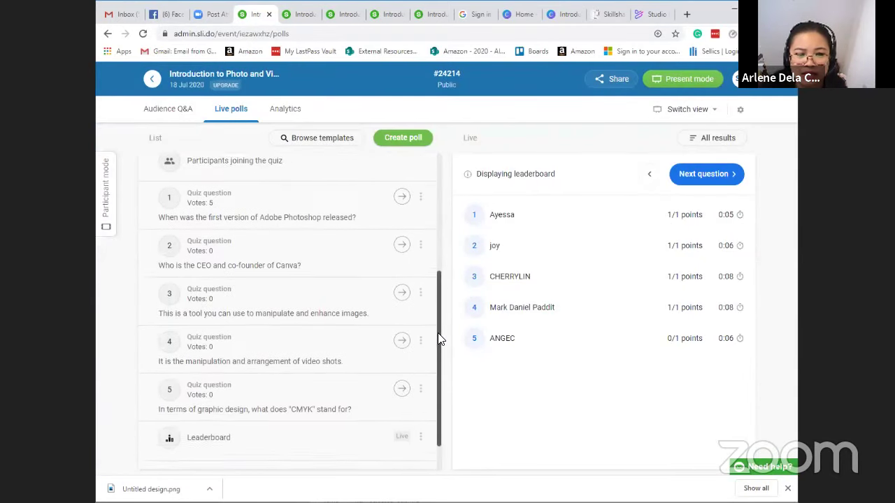
click(402, 240)
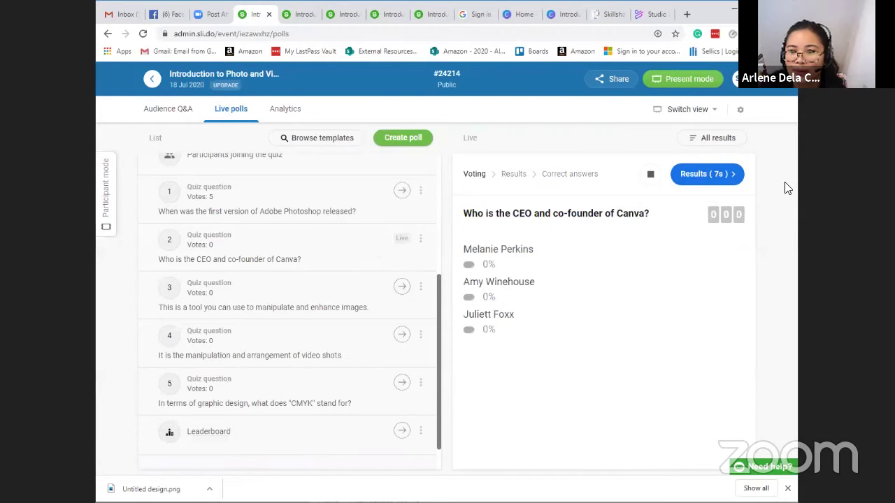
click(710, 180)
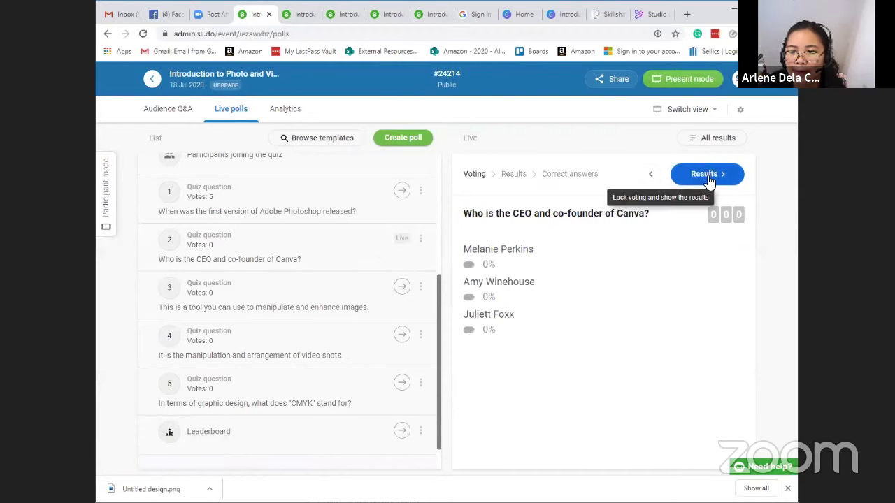
click(710, 180)
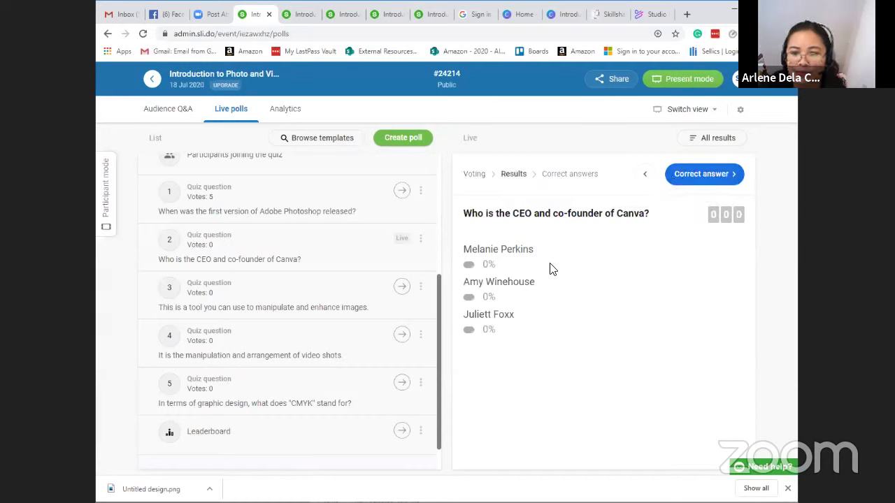
click(645, 175)
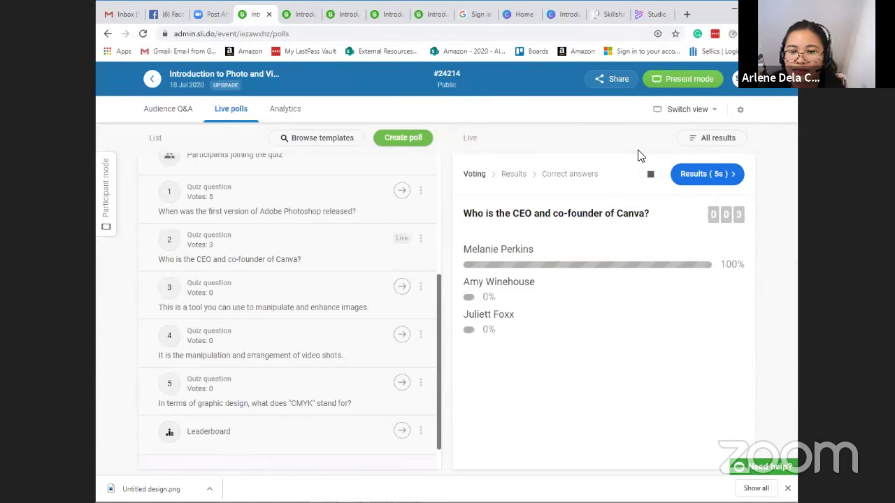
click(650, 174)
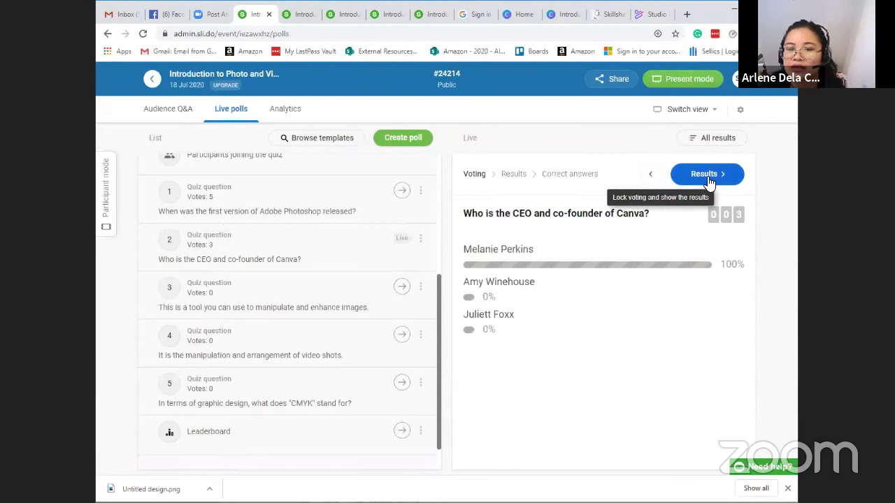
click(689, 79)
click(692, 100)
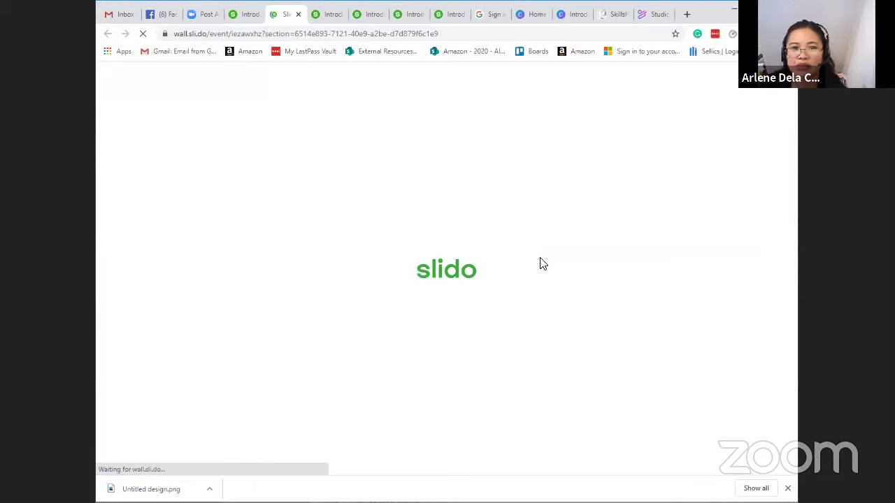
Step: Close the blank wall.sli.do tab with Ctrl+W and go back to the Slido admin tab
click(458, 18)
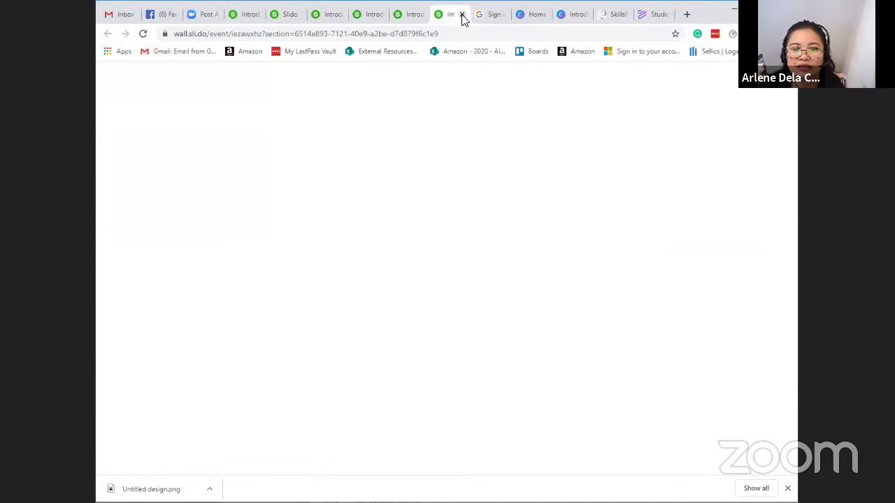
key(ctrl+w)
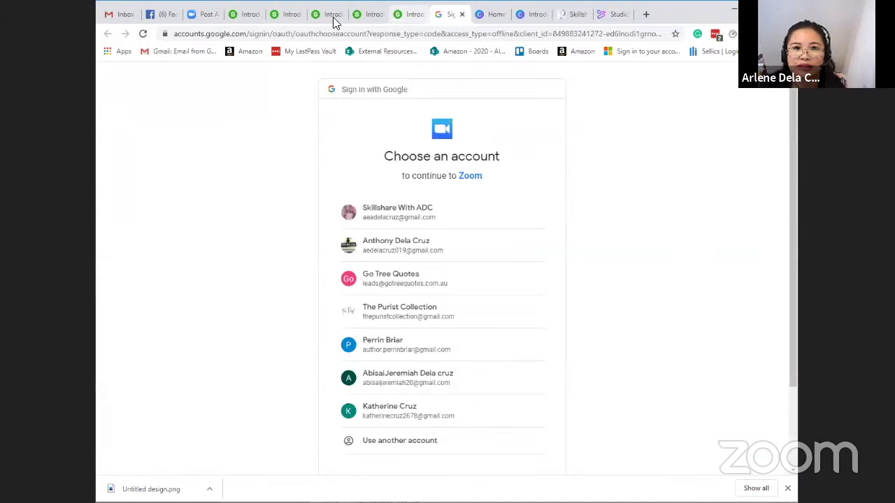
click(238, 14)
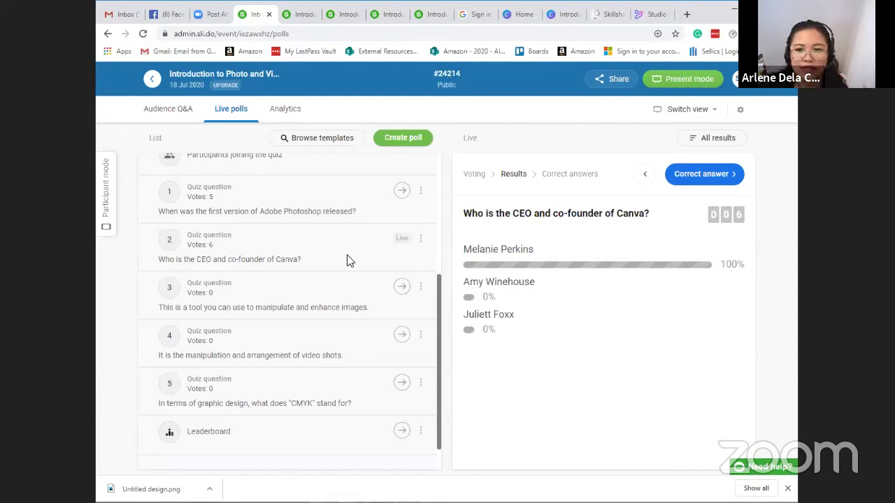
Step: Make quiz question 5 on what CMYK stands for live and present it on the event wall
click(212, 16)
click(246, 15)
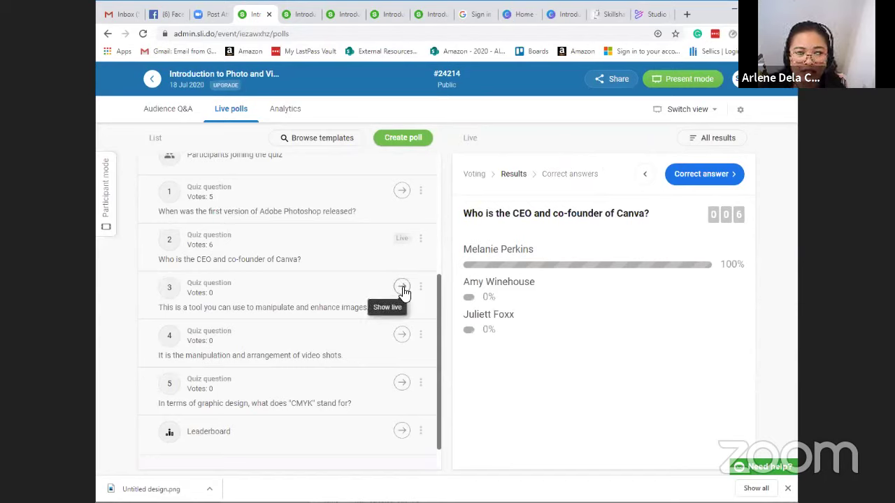
click(401, 385)
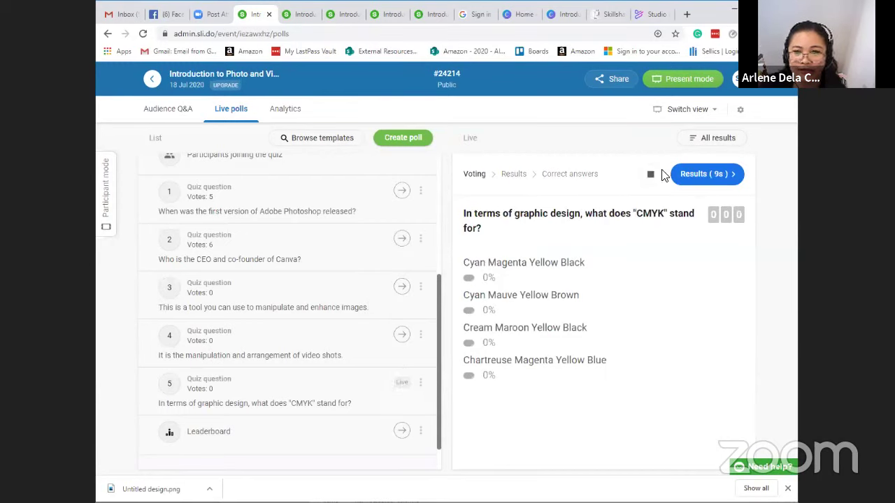
click(690, 87)
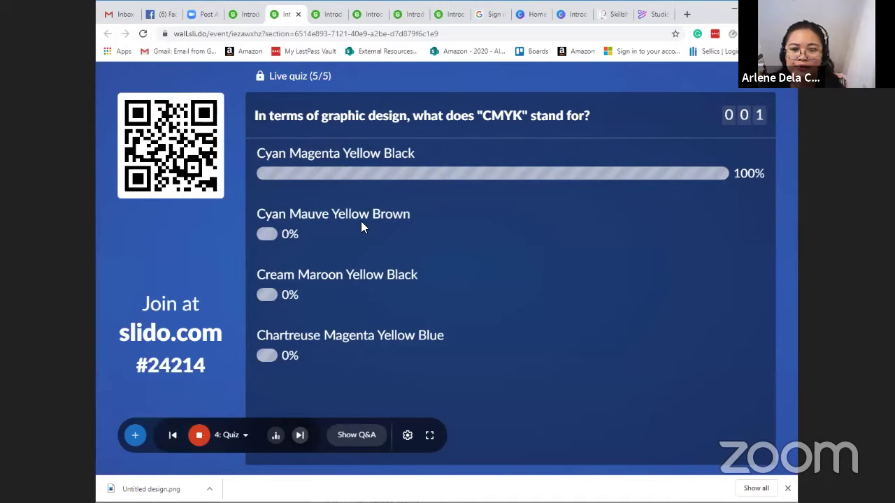
Step: Display the final 5/5 quiz leaderboard, then advance the slideshow past the Summary slide to Genesis
click(275, 436)
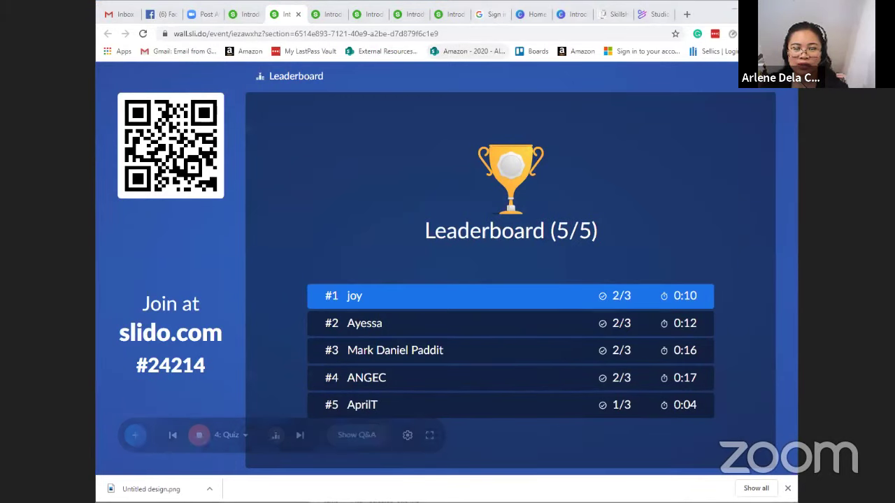
mouse_move(674, 411)
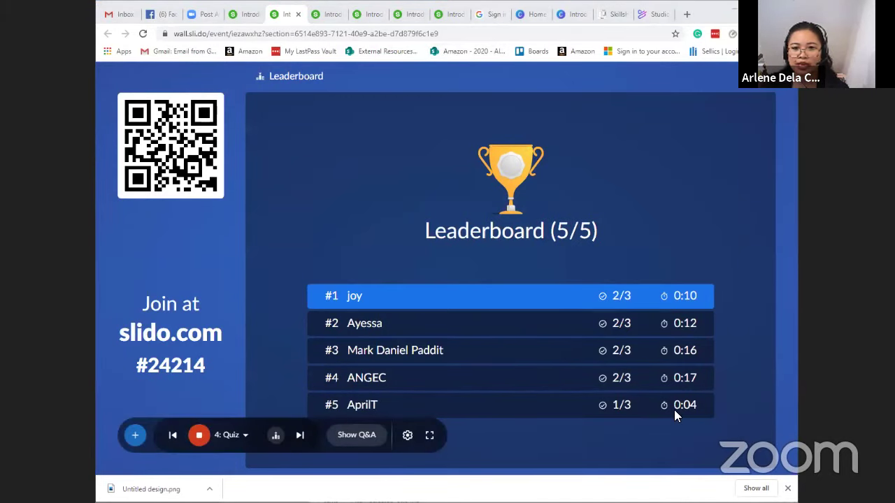
key(alt+Tab)
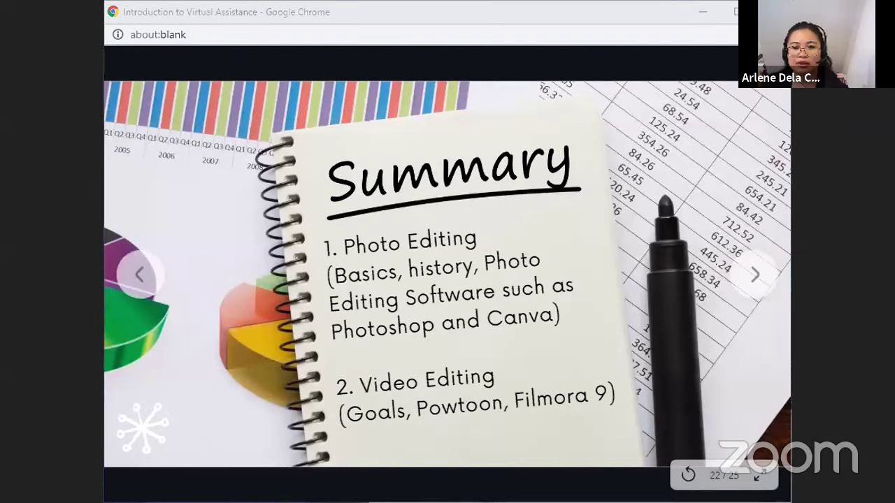
key(Right)
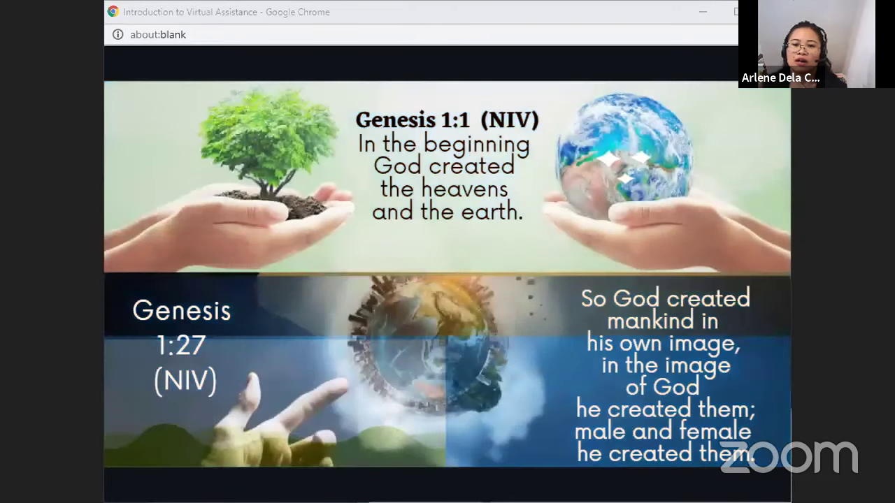